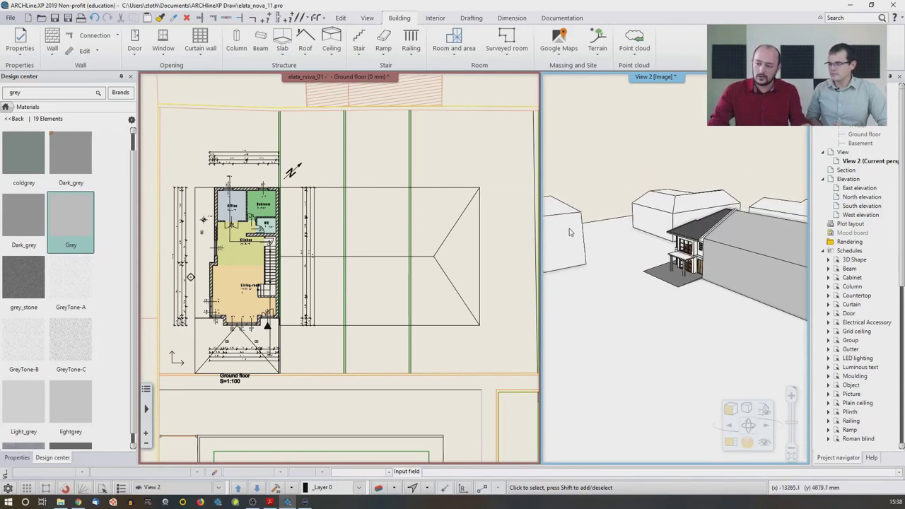
Set the base elevation of the three white neighbouring building volumes in the 3D view to -300 mm.
left_click(570, 232)
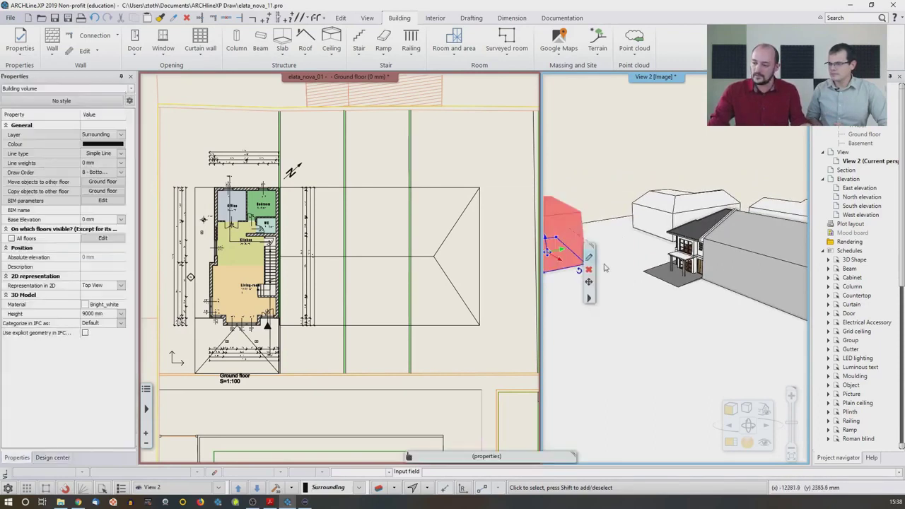
left_click(683, 210, "shift")
left_click(797, 212, "shift")
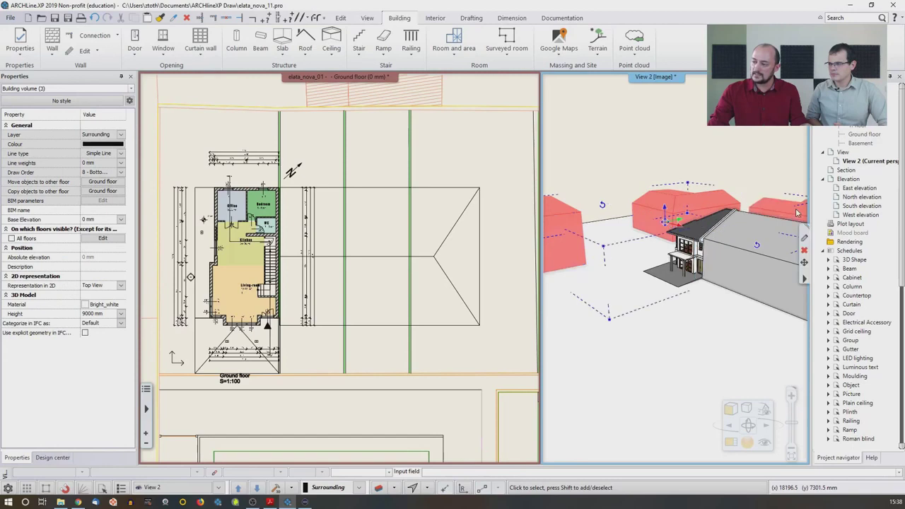
left_click(107, 220)
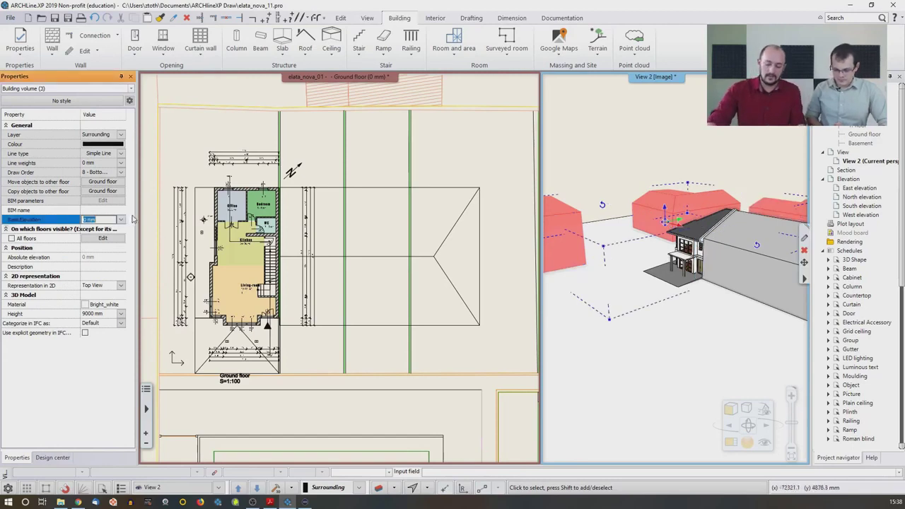
type("-")
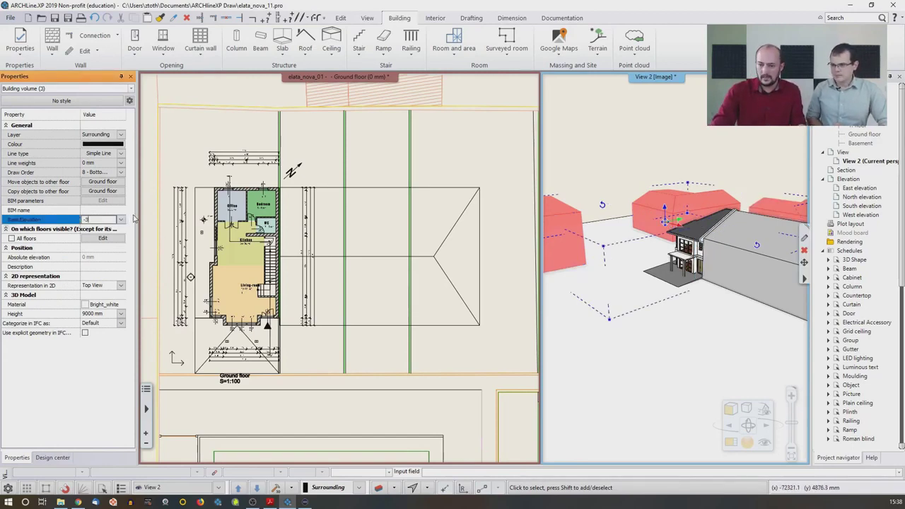
type("300")
key("Return")
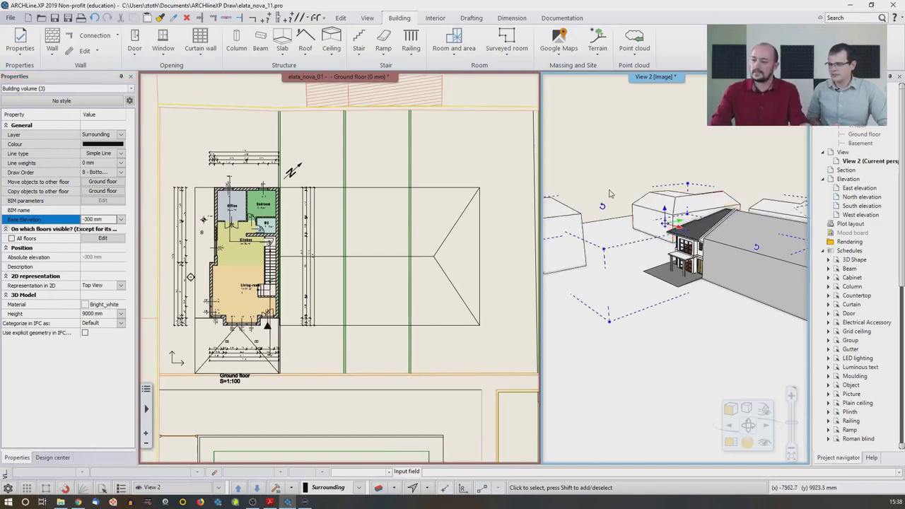
key("Escape")
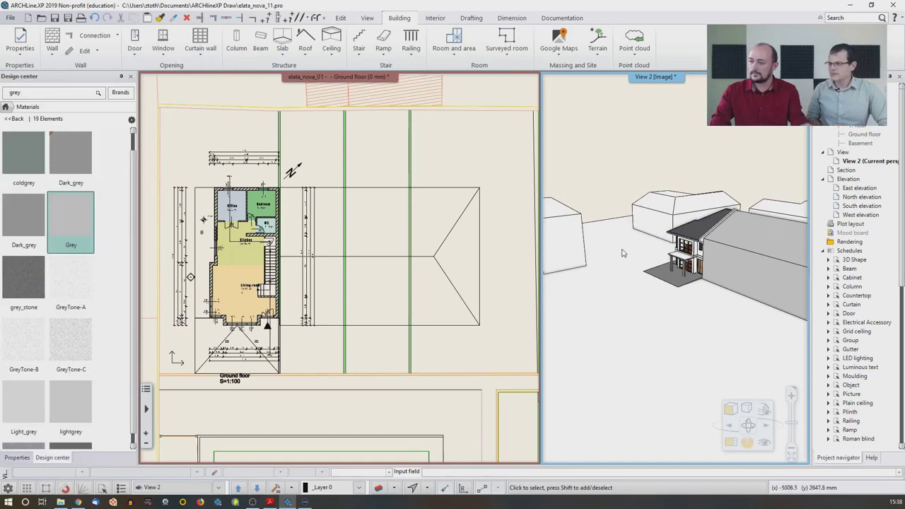
Examine the house in 3D and the plot boundary around the house on the ground floor plan.
middle_click_drag(636, 269, 669, 275)
left_click(338, 243)
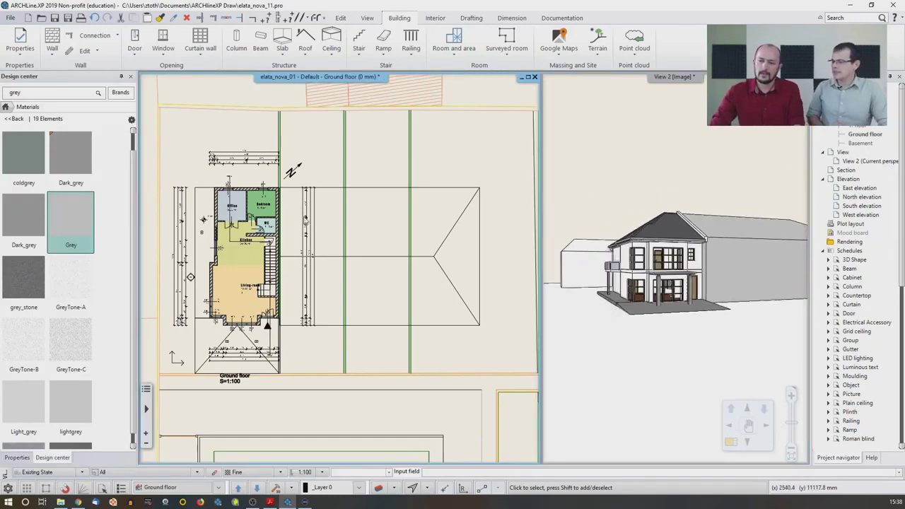
middle_click_drag(299, 205, 320, 210)
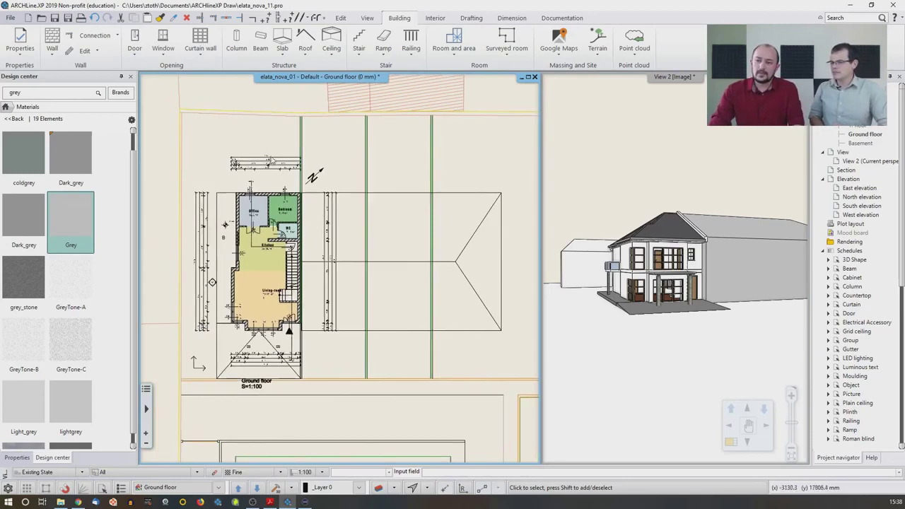
scroll(251, 147, "up", 3)
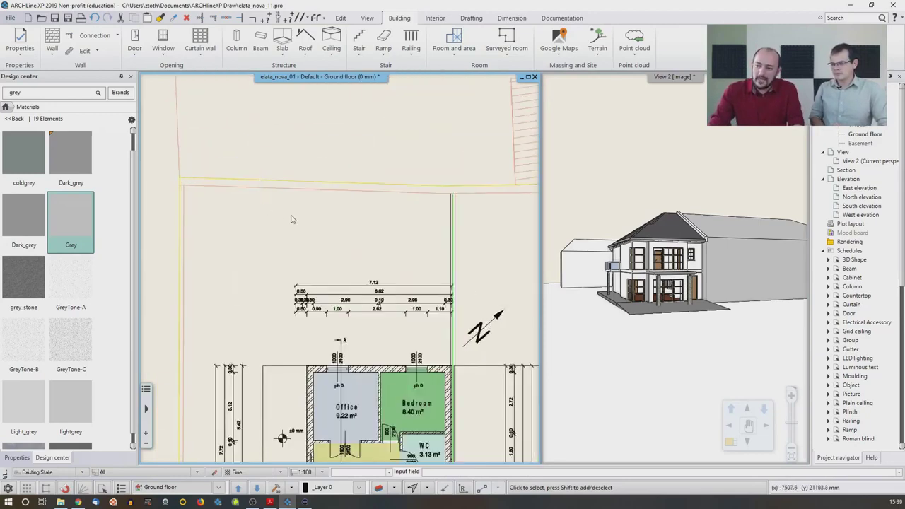
scroll(293, 208, "down", 5)
scroll(293, 209, "left", 2)
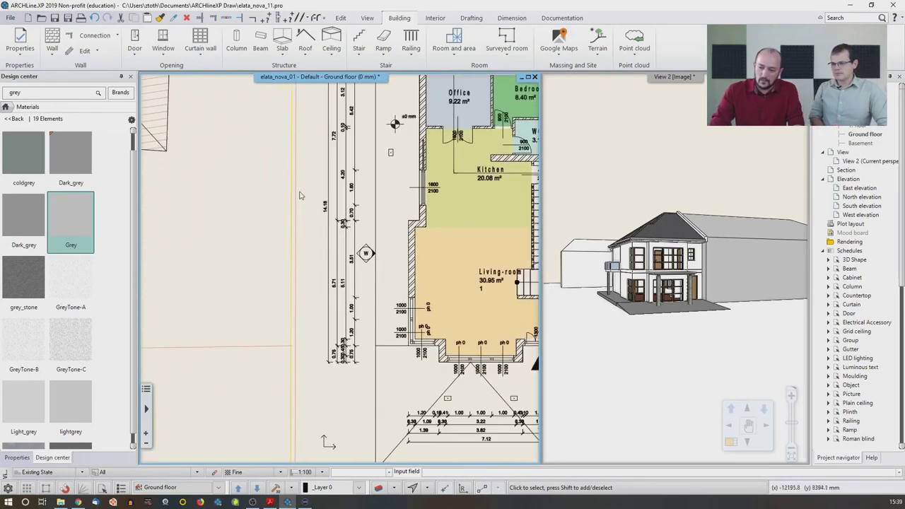
scroll(297, 202, "down", 2)
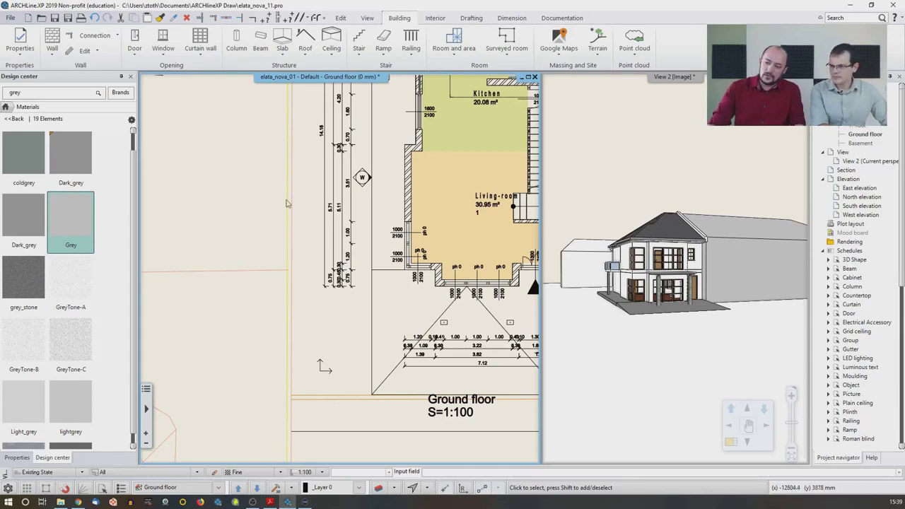
scroll(301, 191, "down", 2)
scroll(302, 191, "down", 3)
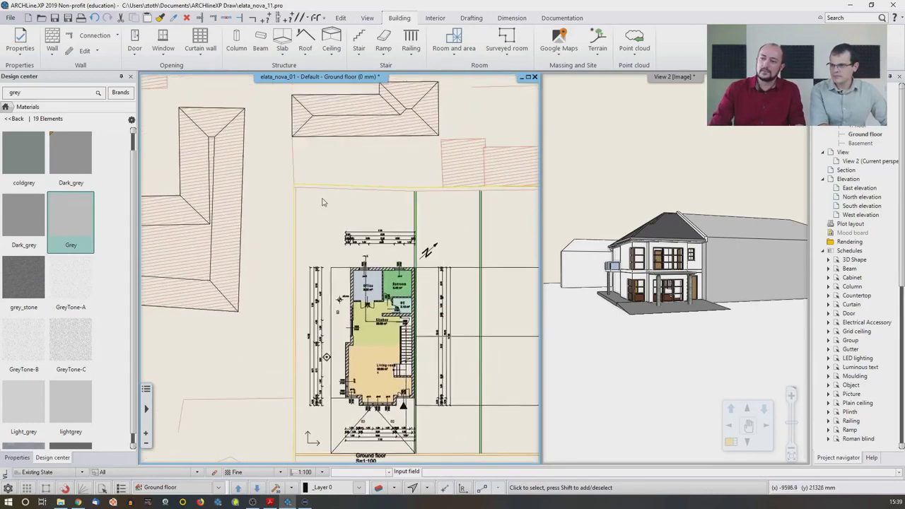
Choose the "1 layered 30 wide wall" style in the default wall properties.
left_click(24, 55)
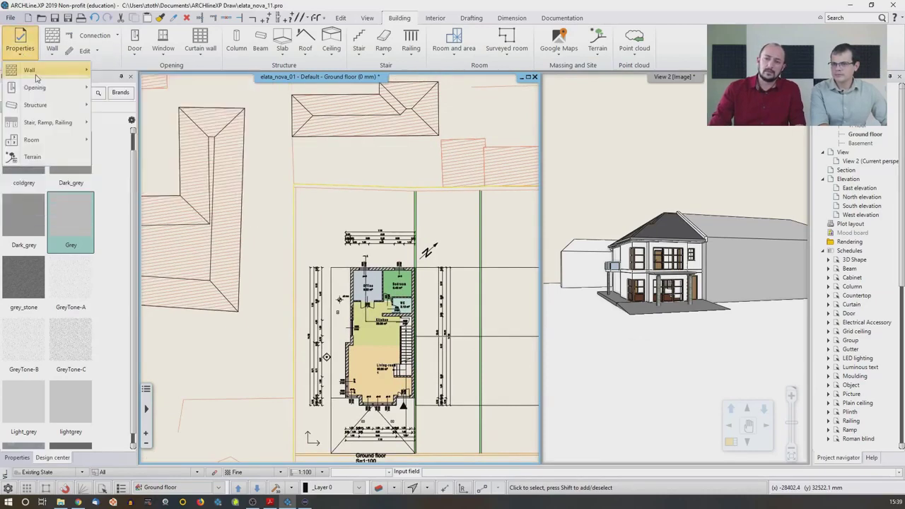
mouse_move(29, 70)
left_click(116, 72)
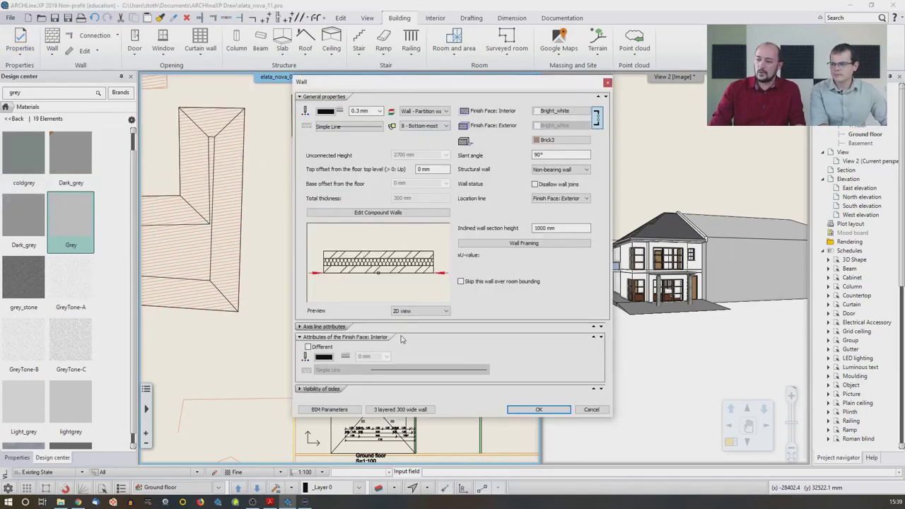
left_click(400, 410)
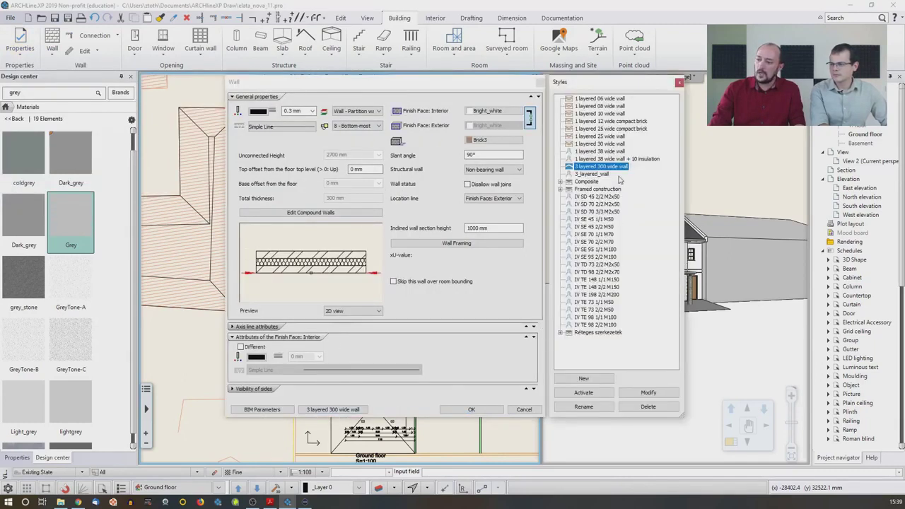
left_click(602, 145)
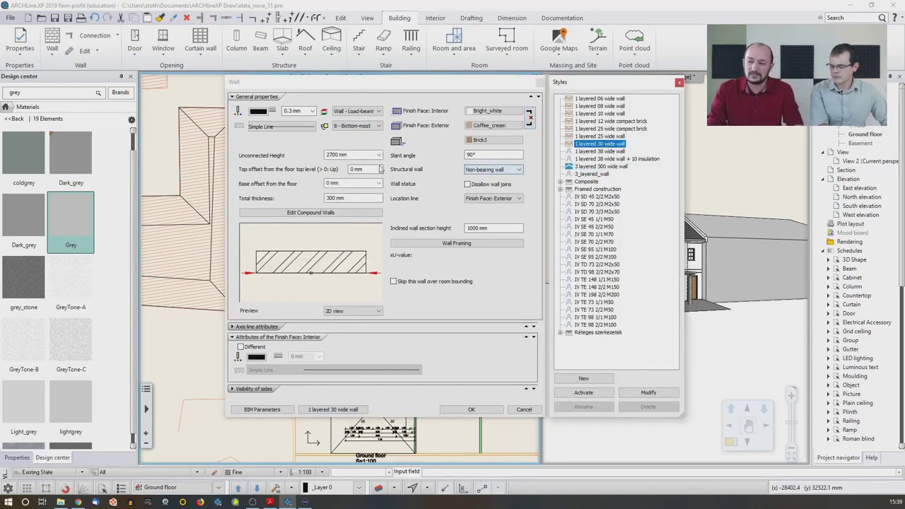
Set the wall's unconnected height to 1200 mm, base offset from the floor to -450 mm and total thickness to 200 mm.
left_click(338, 155)
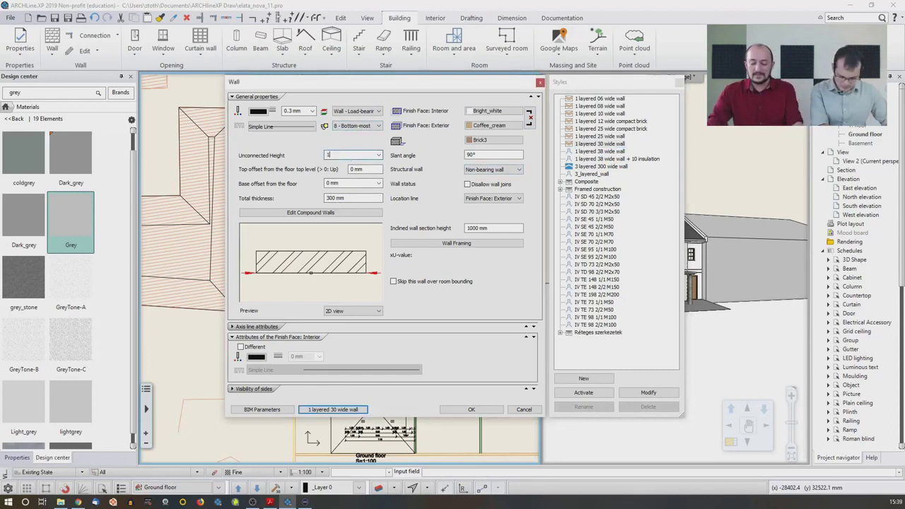
left_click(355, 183)
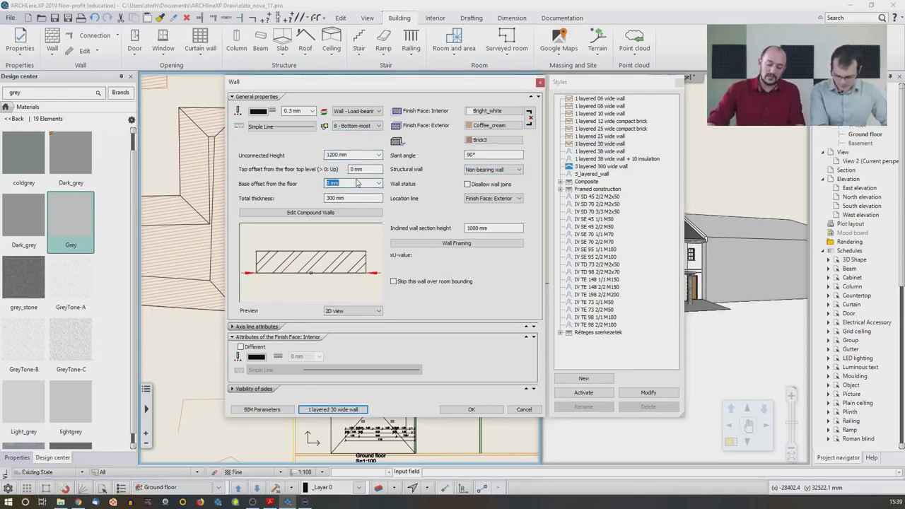
type("-")
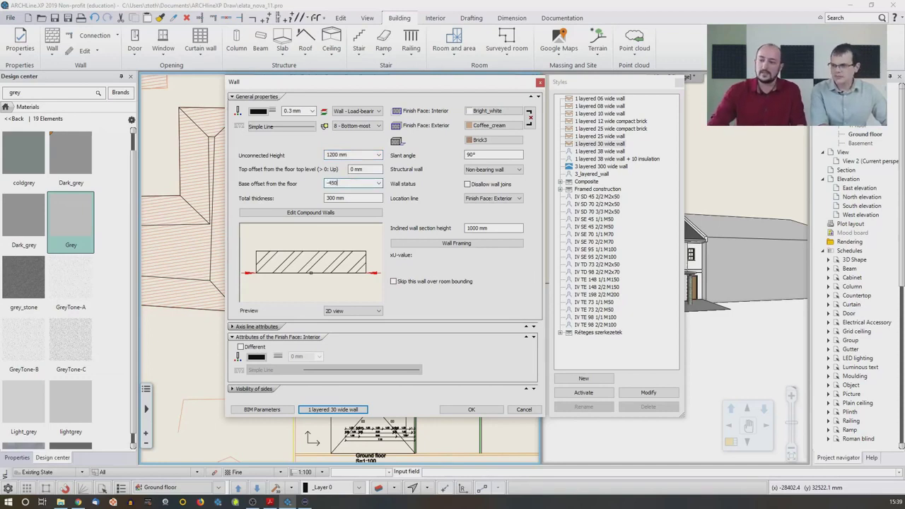
type("450")
left_click(361, 198)
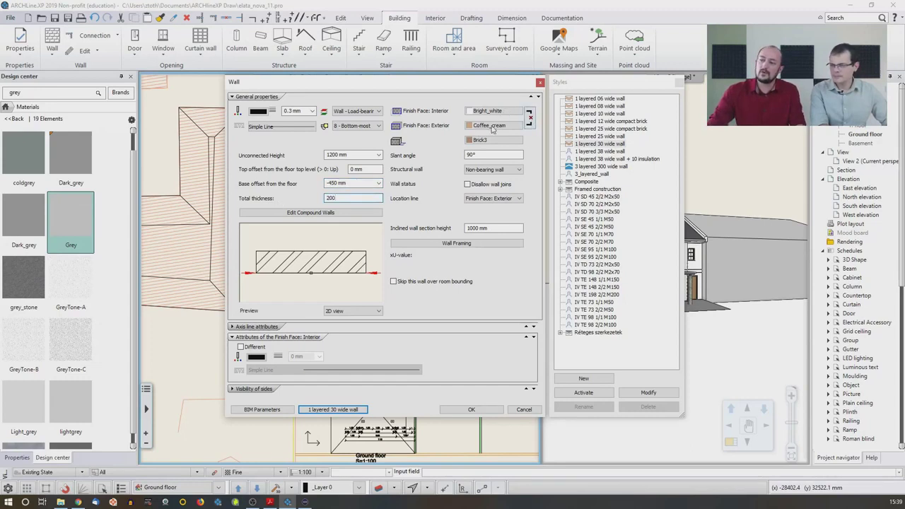
Link the wall's exterior finish to the interior one, set its core material to Bright_white and accept the wall settings.
left_click(530, 119)
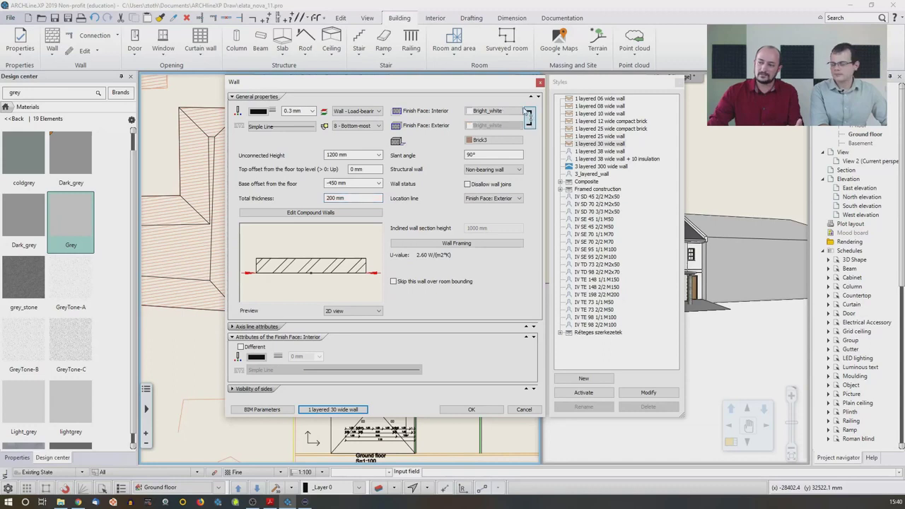
left_click(477, 142)
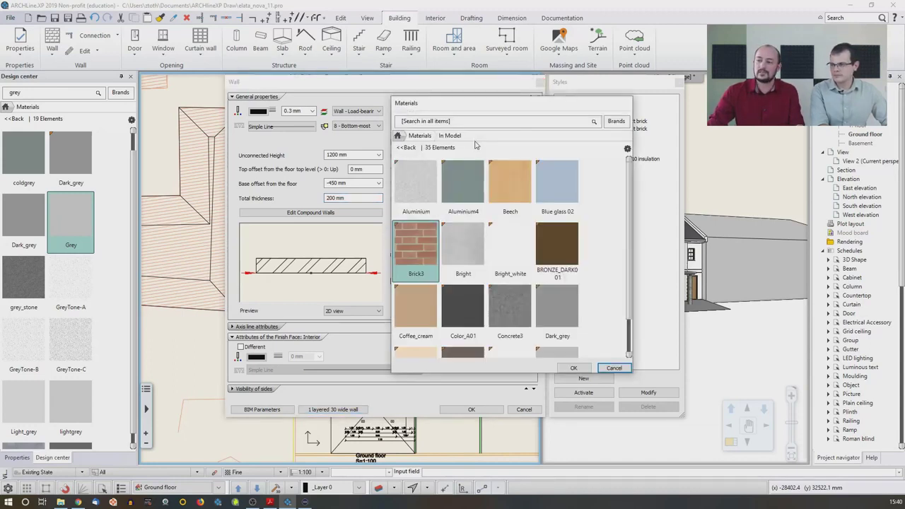
left_click(510, 251)
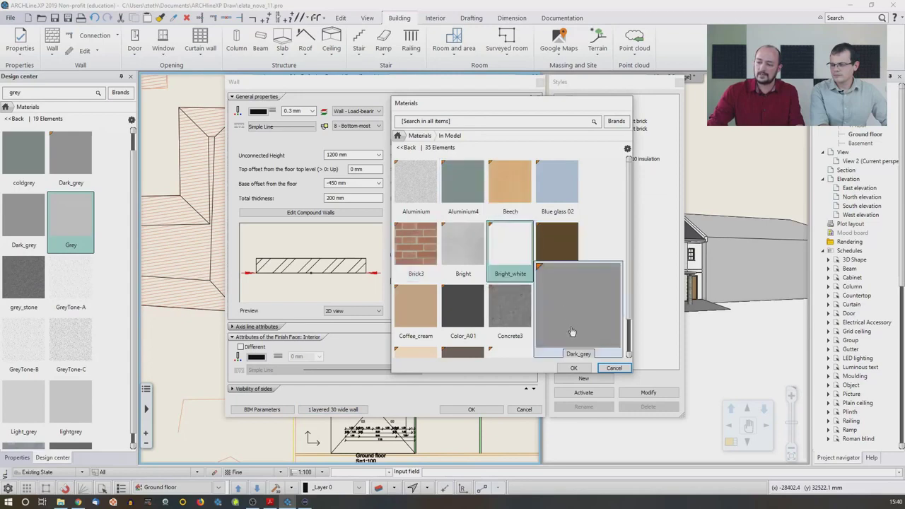
left_click(574, 368)
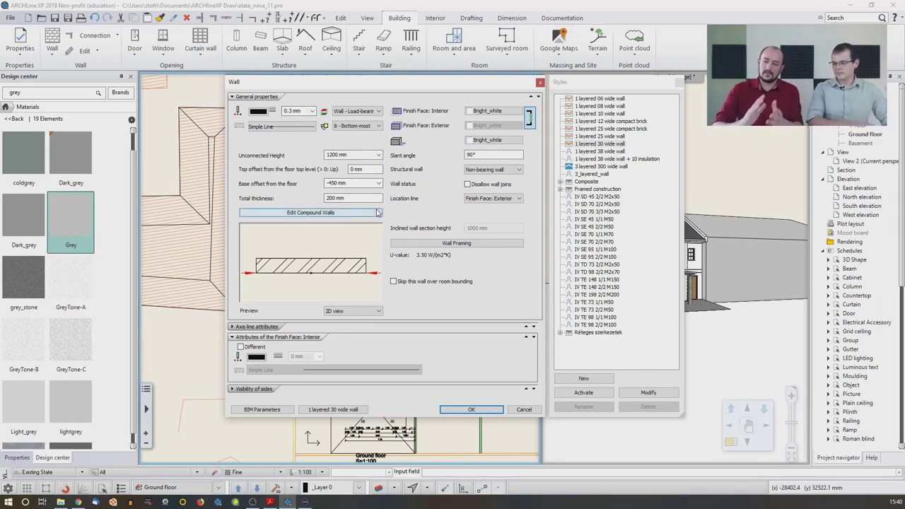
left_click(470, 409)
Draw a wall from the bedroom's outer corner to the rear plot boundary and along that boundary to the plot's far corner.
scroll(416, 272, "up", 5)
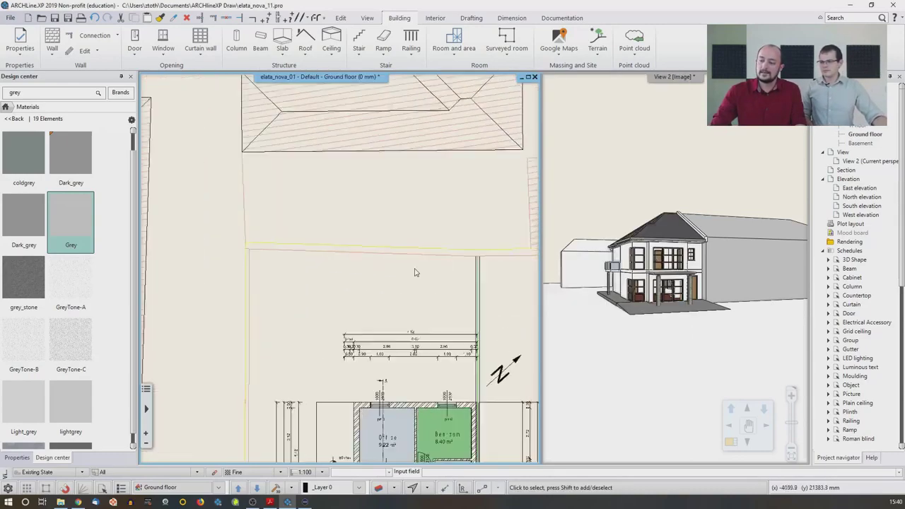
scroll(347, 251, "down", 5)
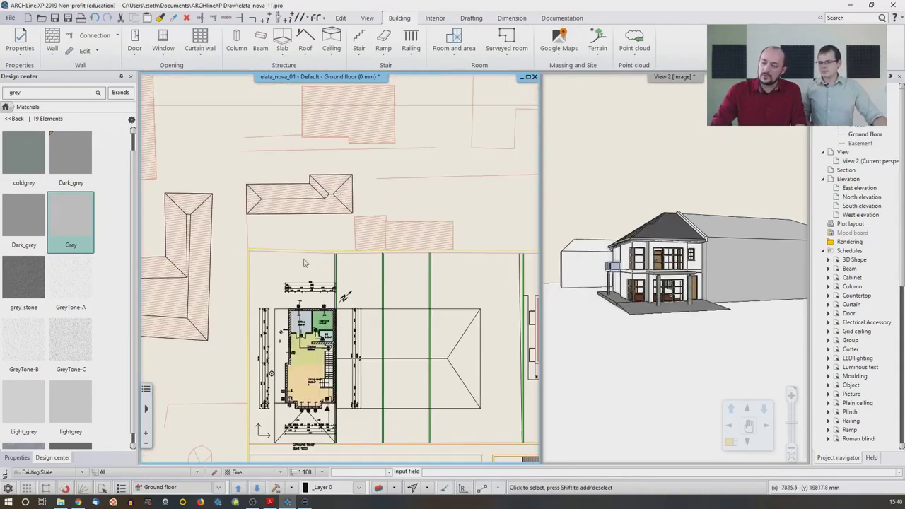
scroll(279, 353, "up", 3)
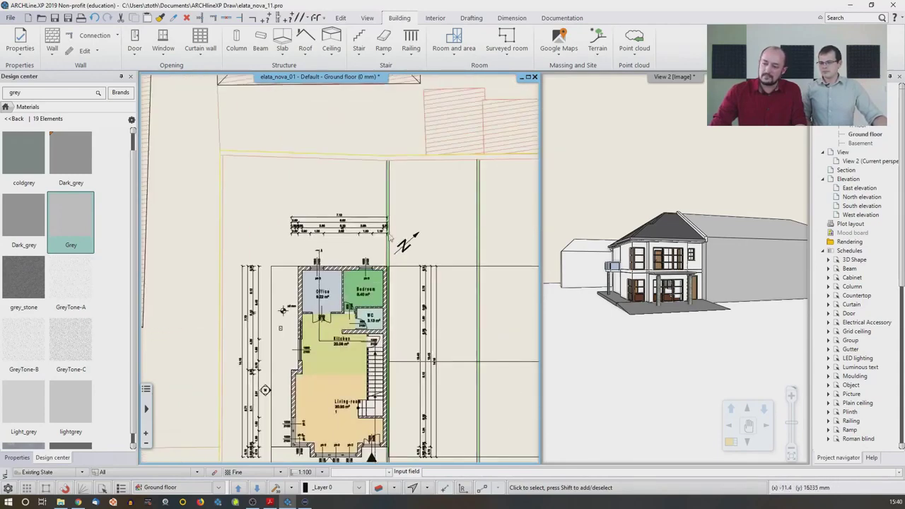
left_click(51, 51)
left_click(71, 70)
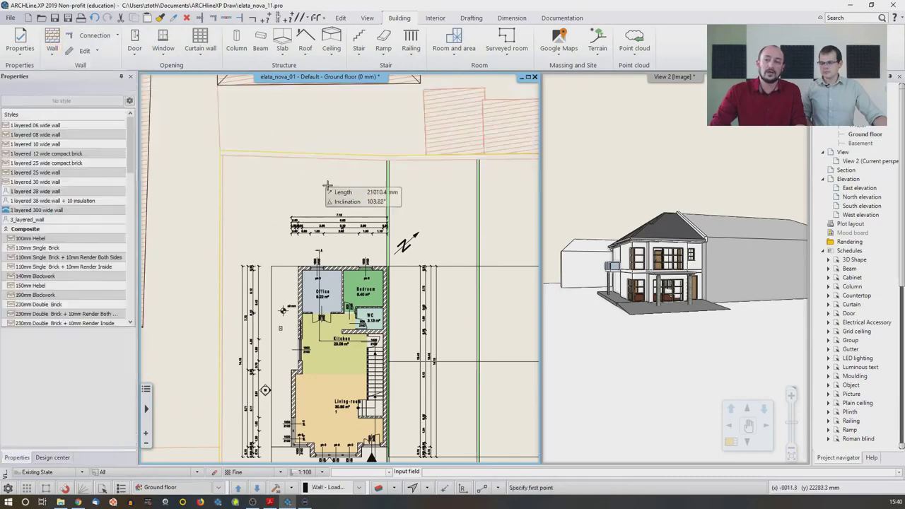
scroll(382, 273, "up", 5)
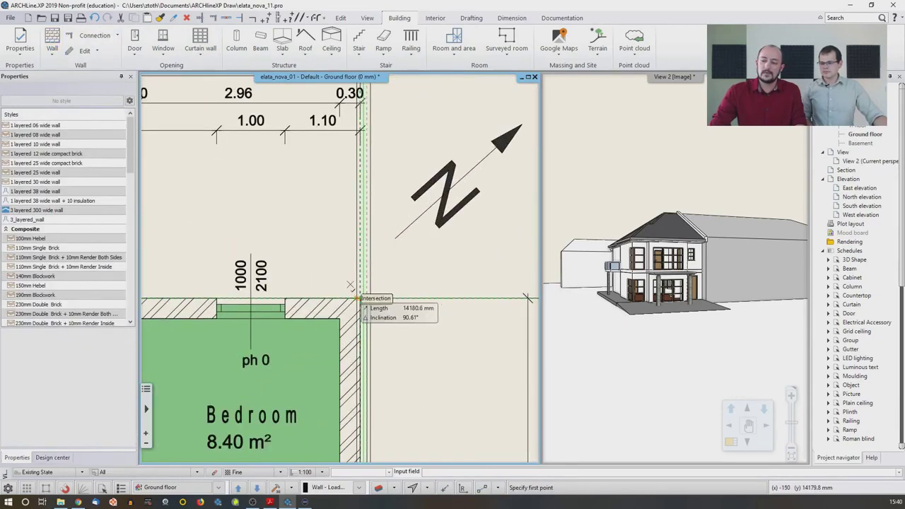
left_click(358, 297)
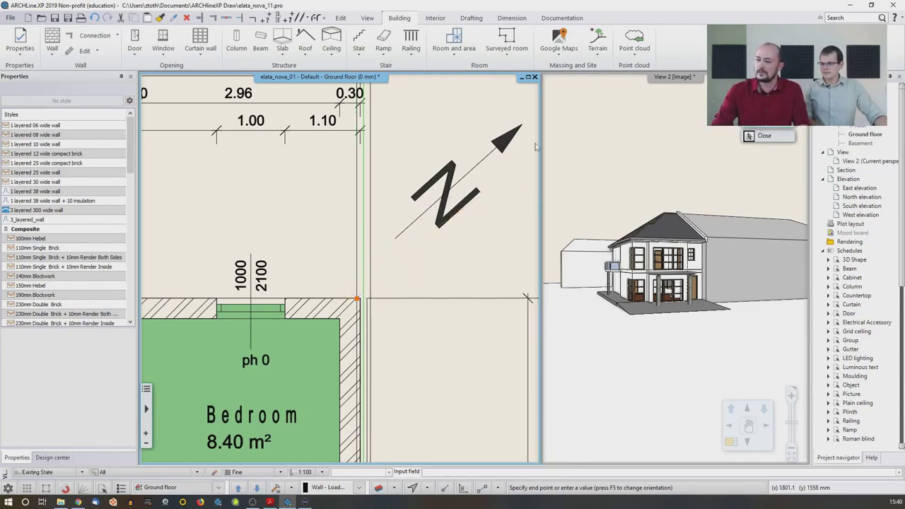
scroll(386, 176, "down", 4)
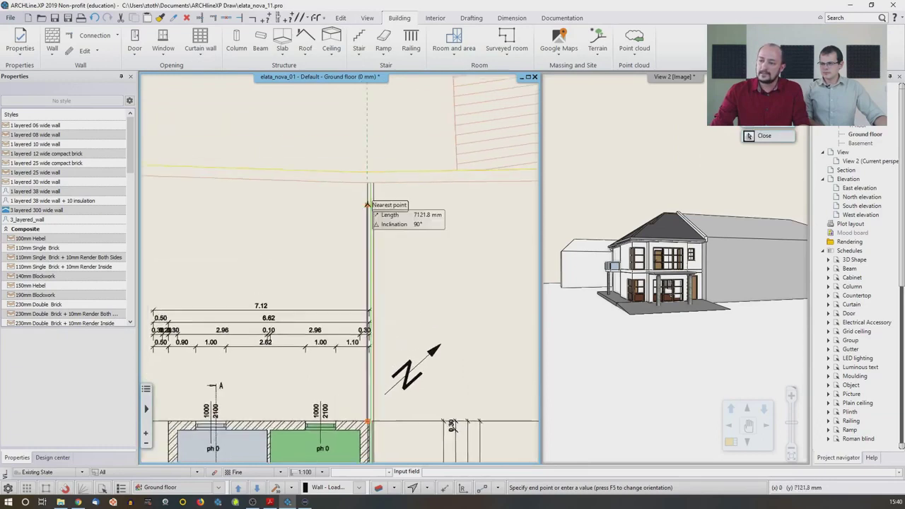
scroll(365, 203, "up", 3)
scroll(444, 207, "down", 2)
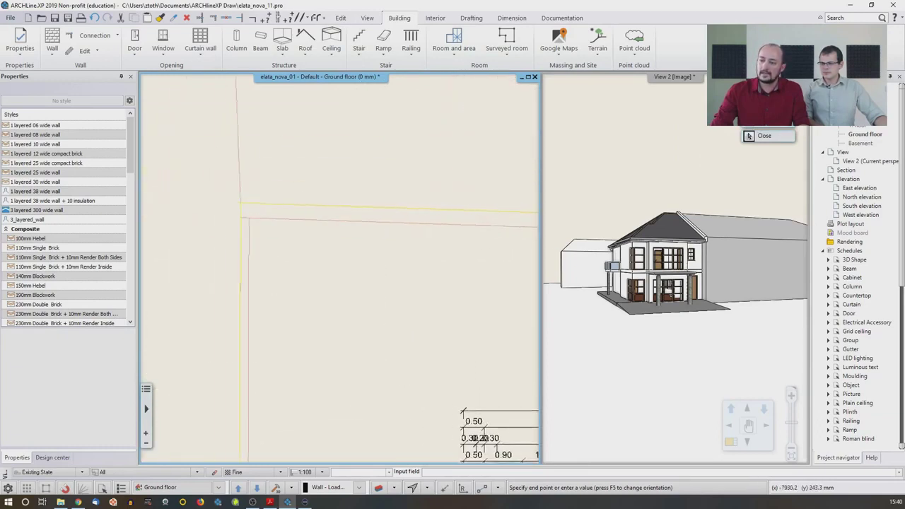
Continue the boundary wall about 37833 mm along the plot's side line to the endpoint near the pedestrian crossing and finish the wall chain.
middle_click_drag(252, 262, 293, 91)
scroll(283, 212, "down", 2)
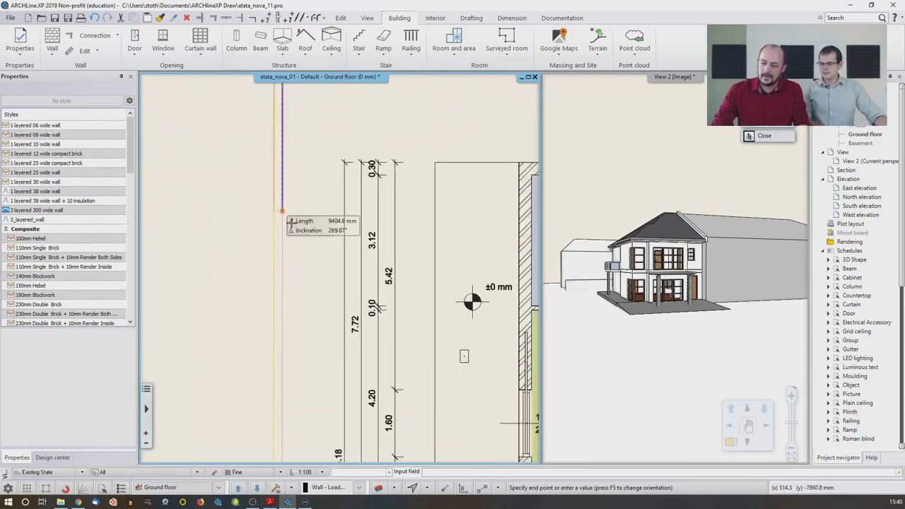
scroll(290, 205, "up", 4)
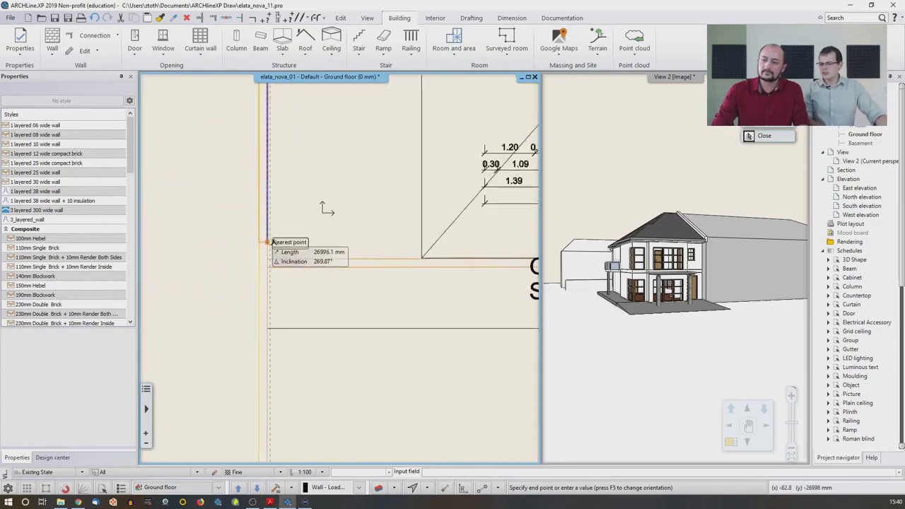
scroll(291, 299, "down", 3)
scroll(335, 239, "up", 1)
scroll(312, 396, "up", 4)
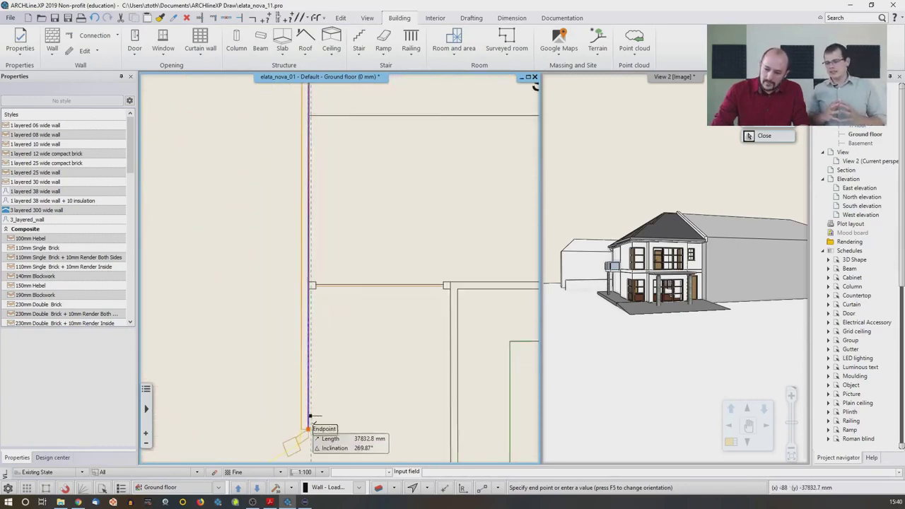
left_click(312, 410)
scroll(321, 227, "down", 1)
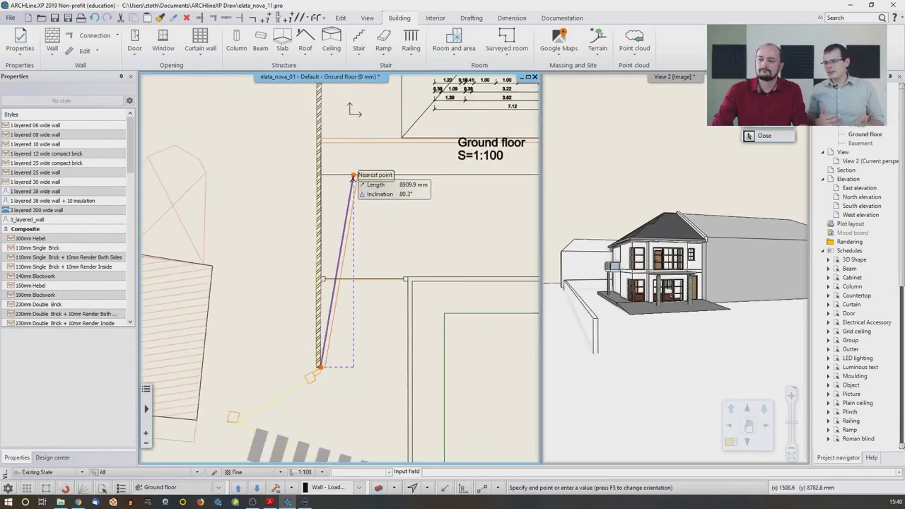
key("Escape")
Draw a short front wall from the side boundary wall to the nearest outer corner of the paved area before the house.
scroll(331, 205, "down", 1)
scroll(331, 205, "up", 1)
scroll(332, 203, "up", 2)
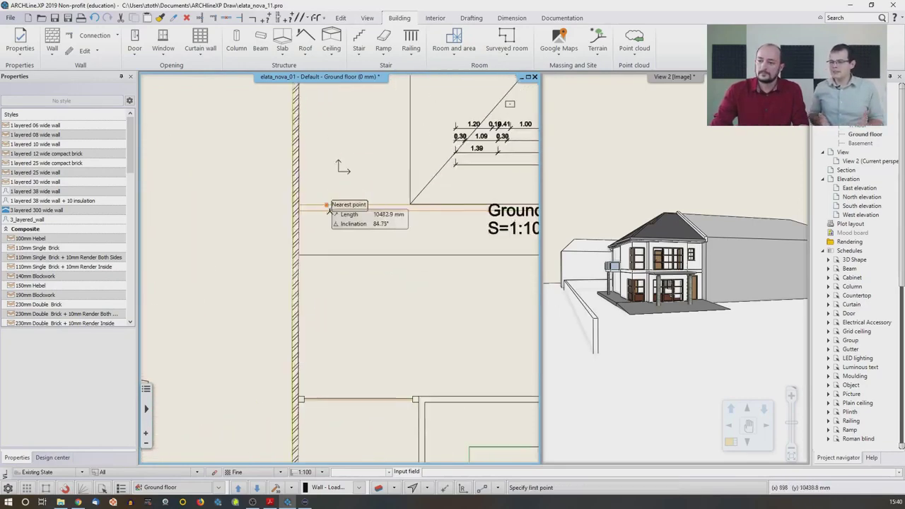
scroll(342, 222, "down", 3)
scroll(439, 248, "down", 1)
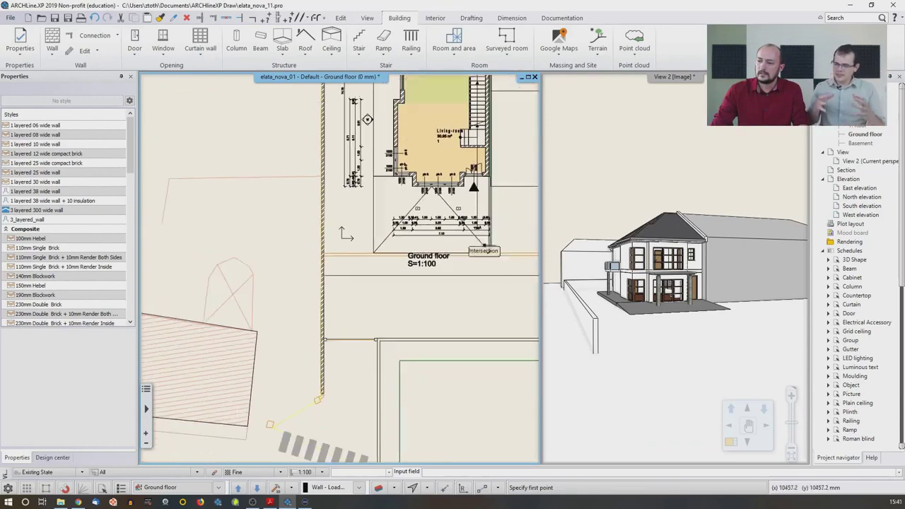
scroll(363, 261, "up", 2)
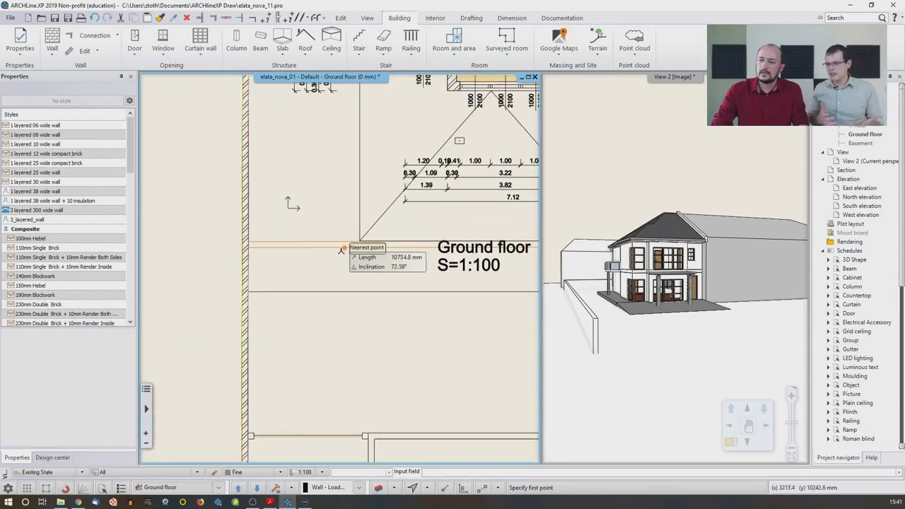
left_click(249, 244)
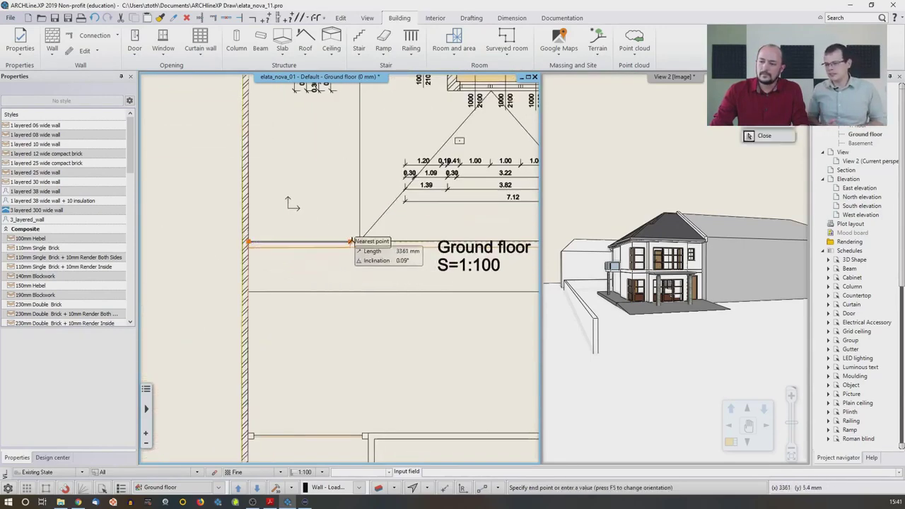
left_click(359, 241)
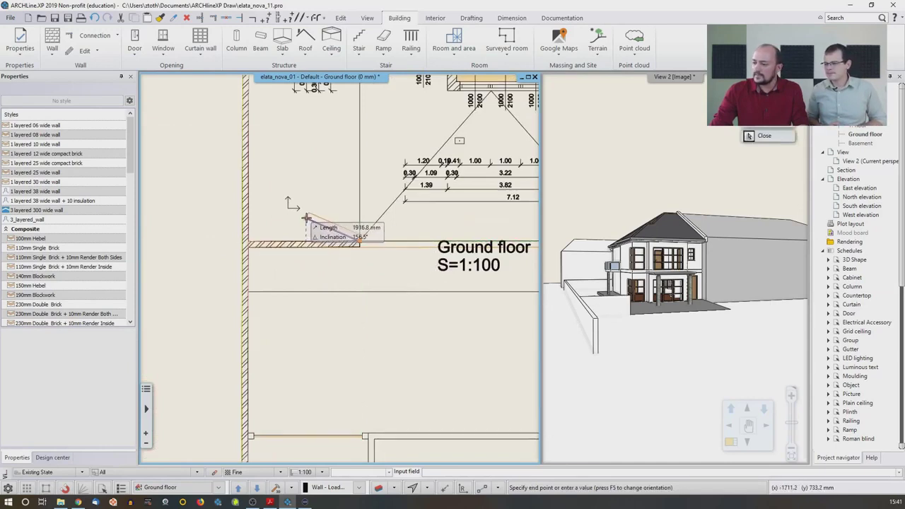
key("Escape")
left_click(53, 458)
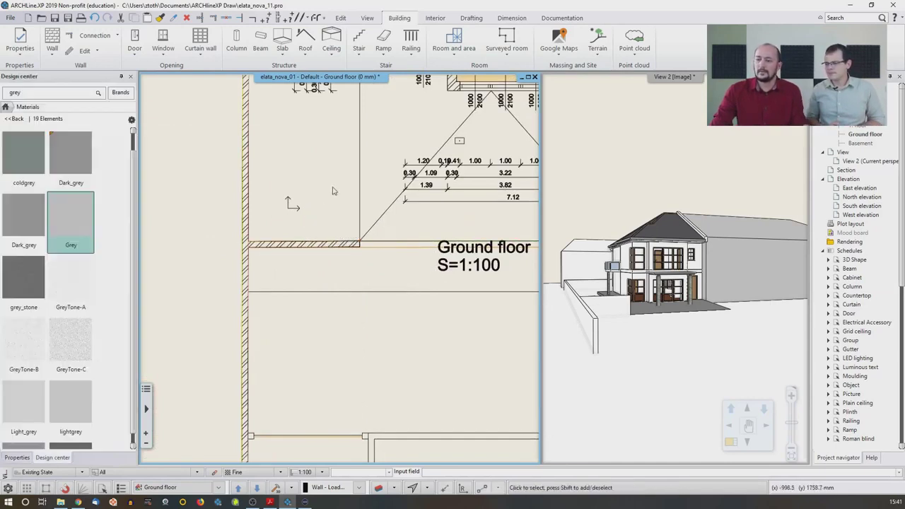
Draw a wall about 5700 mm long from the house corner beside the entrance to the paved area's outer front corner.
scroll(339, 267, "down", 2)
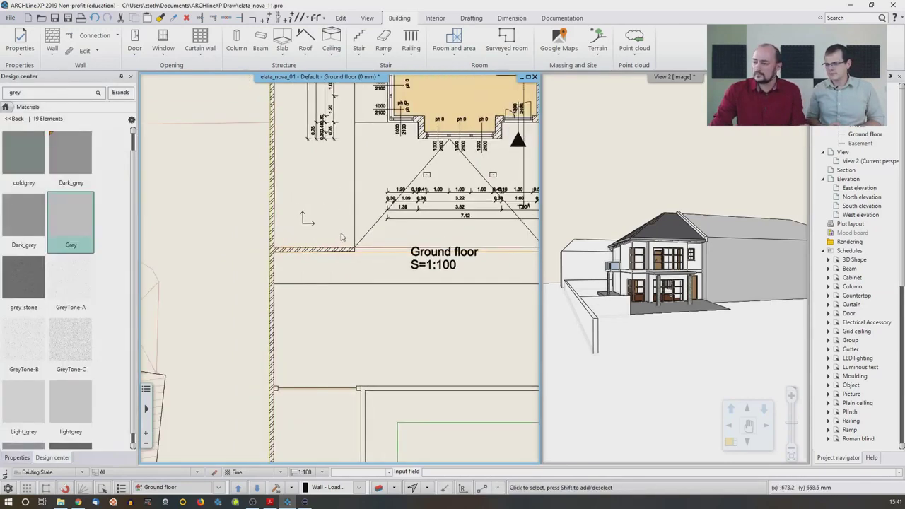
middle_click_drag(362, 217, 316, 267)
left_click_drag(664, 284, 634, 312)
scroll(358, 188, "up", 4)
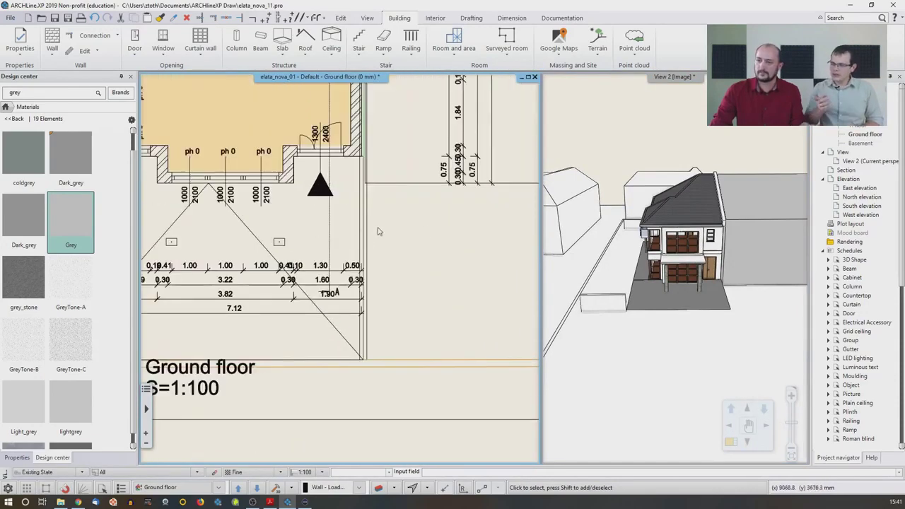
scroll(378, 231, "down", 1)
scroll(389, 232, "down", 1)
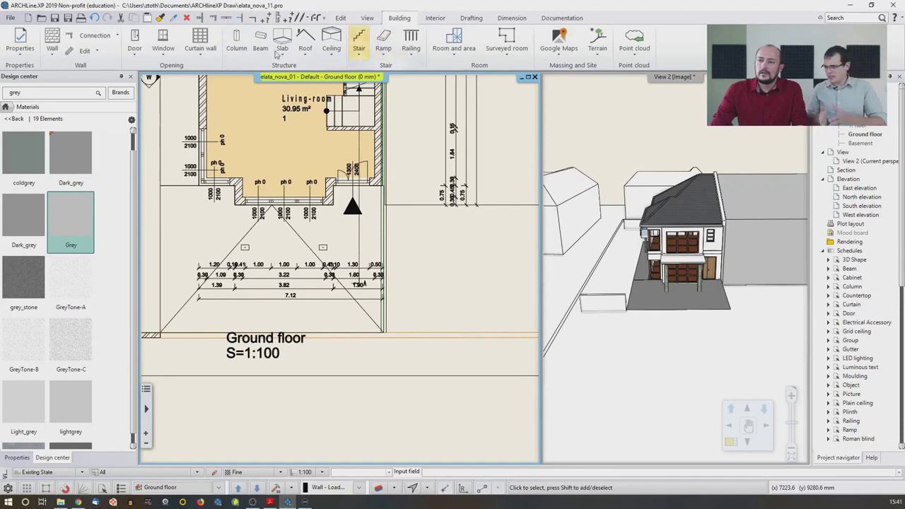
left_click(52, 42)
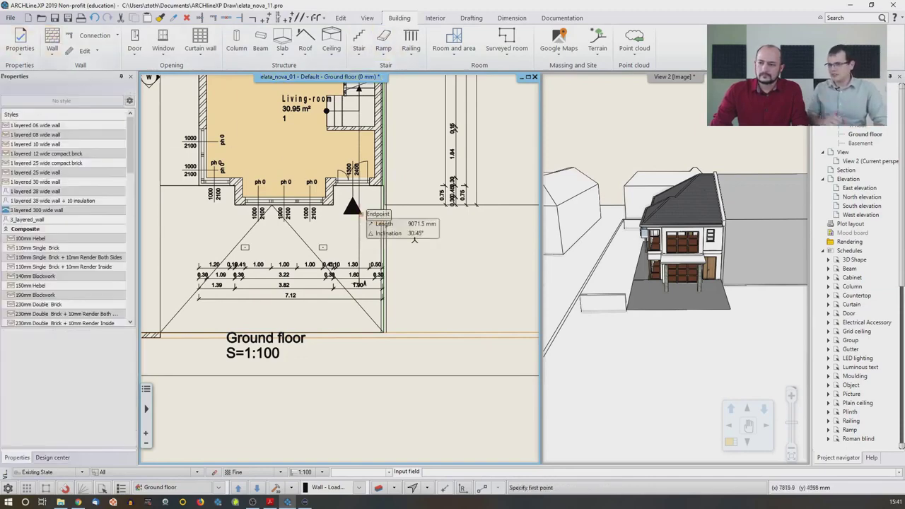
scroll(389, 216, "up", 3)
scroll(305, 185, "up", 2)
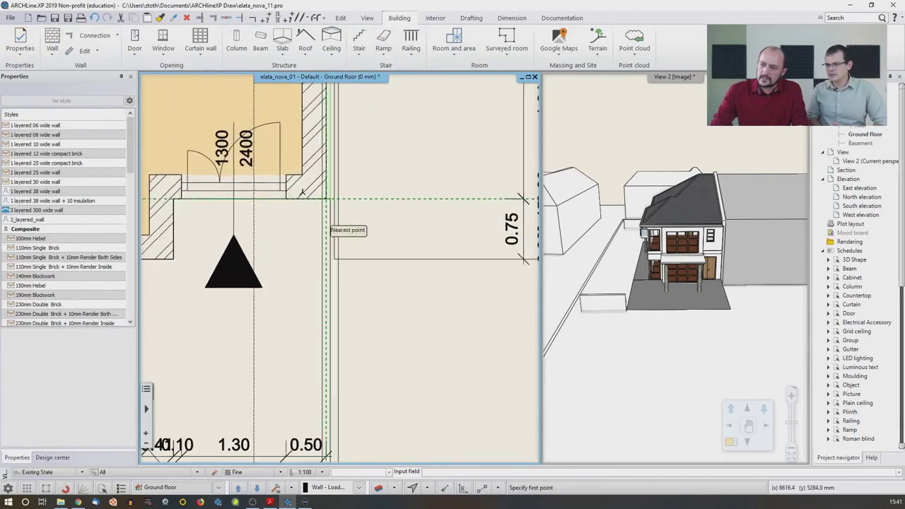
left_click(322, 200)
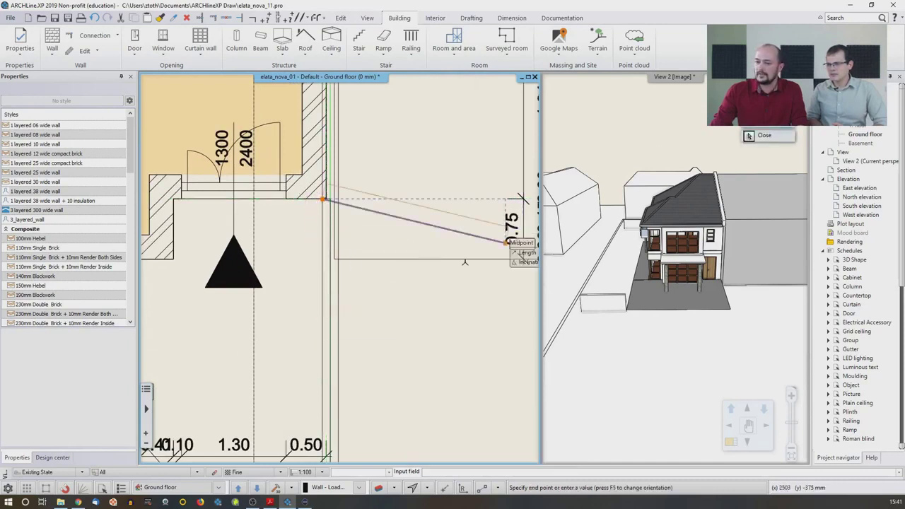
middle_click_drag(453, 303, 453, 134)
scroll(329, 335, "down", 3)
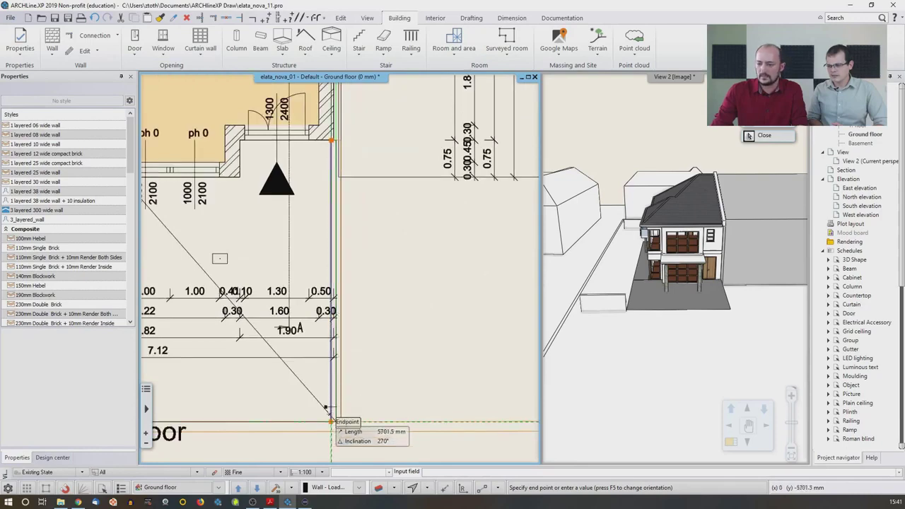
scroll(330, 422, "down", 3)
scroll(332, 360, "up", 3)
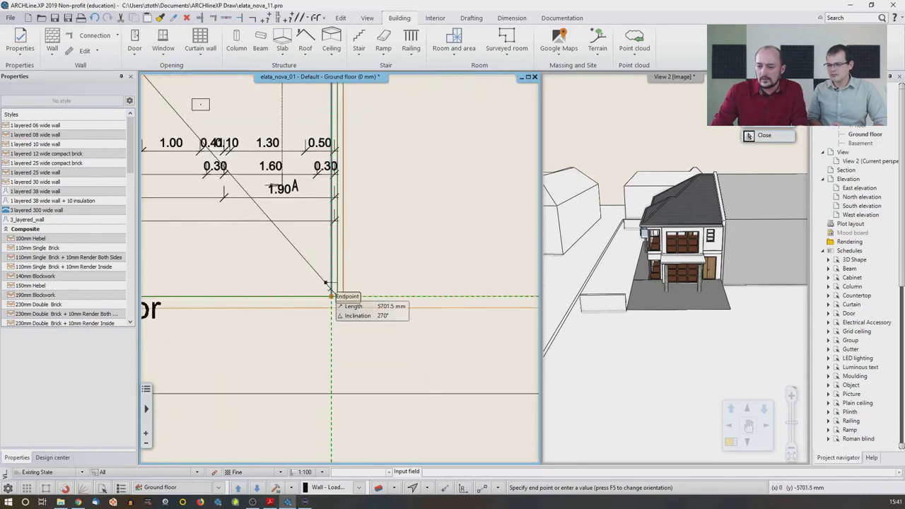
left_click(330, 295)
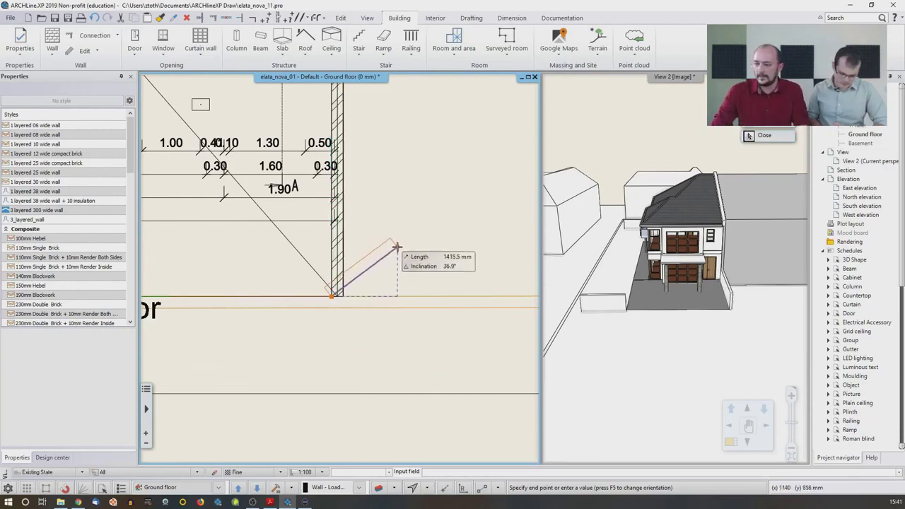
key("Escape")
Set the height of the wall beside the entrance to 1500 mm and check it in the 3D view.
scroll(351, 180, "down", 2)
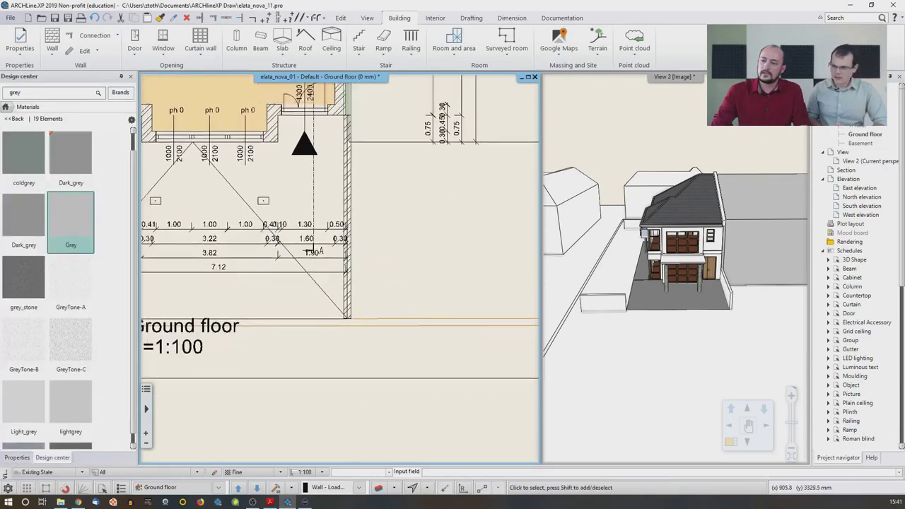
scroll(350, 182, "up", 4)
left_click(355, 168)
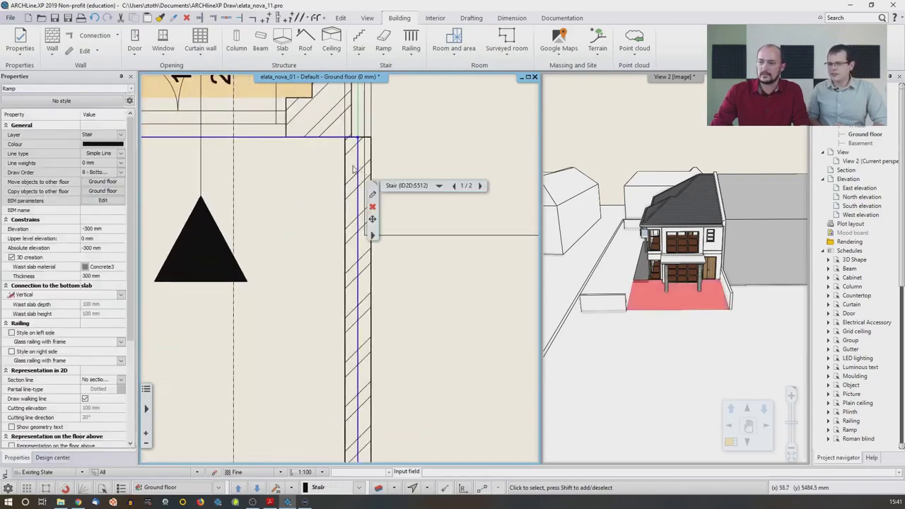
left_click(351, 152)
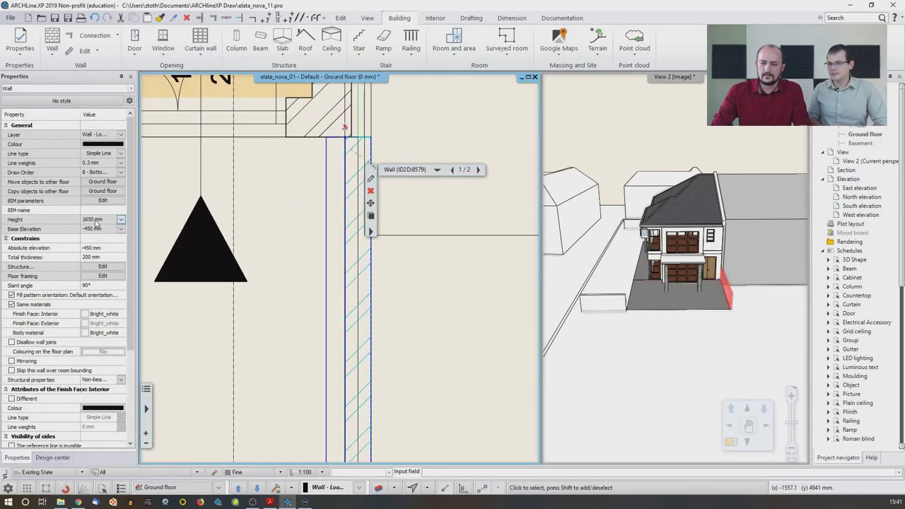
left_click(96, 222)
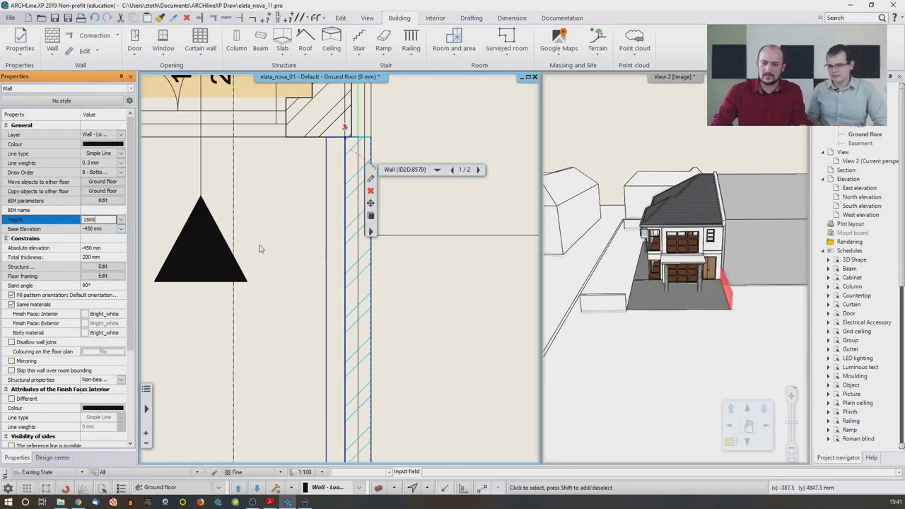
left_click(94, 229)
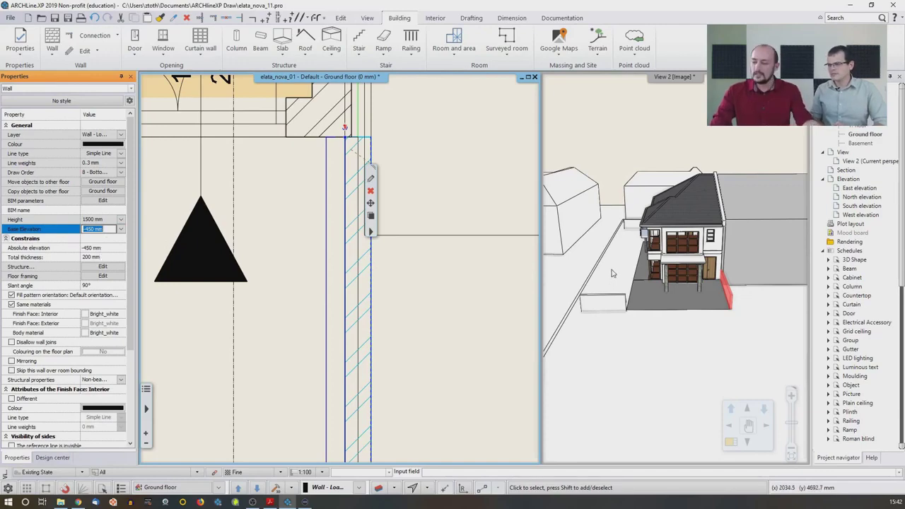
left_click_drag(613, 273, 594, 304)
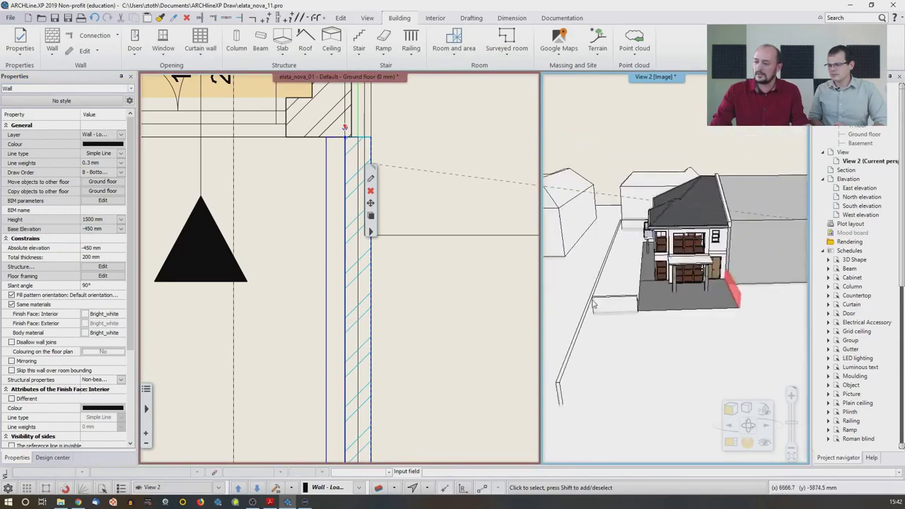
left_click_drag(608, 268, 667, 283)
key("Escape")
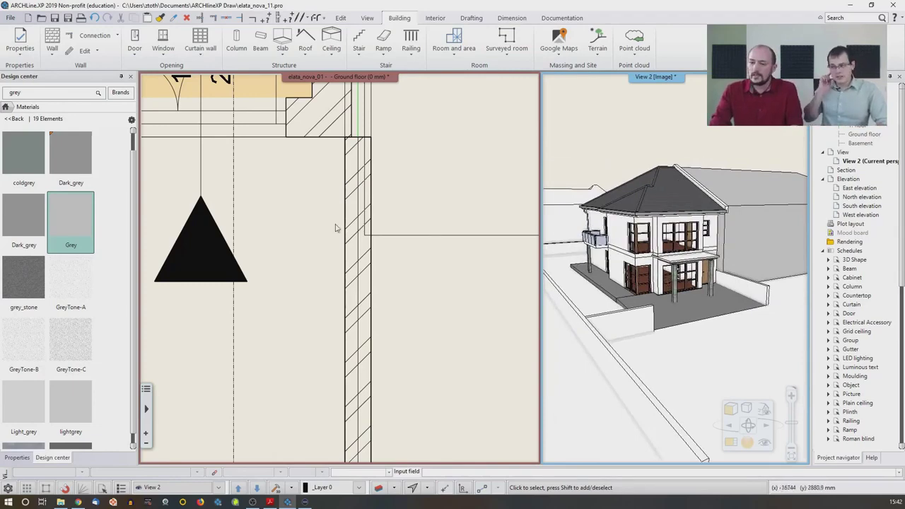
Start an open foundation slab for the pavement with an offset distance of 1670 mm.
scroll(336, 228, "down", 5)
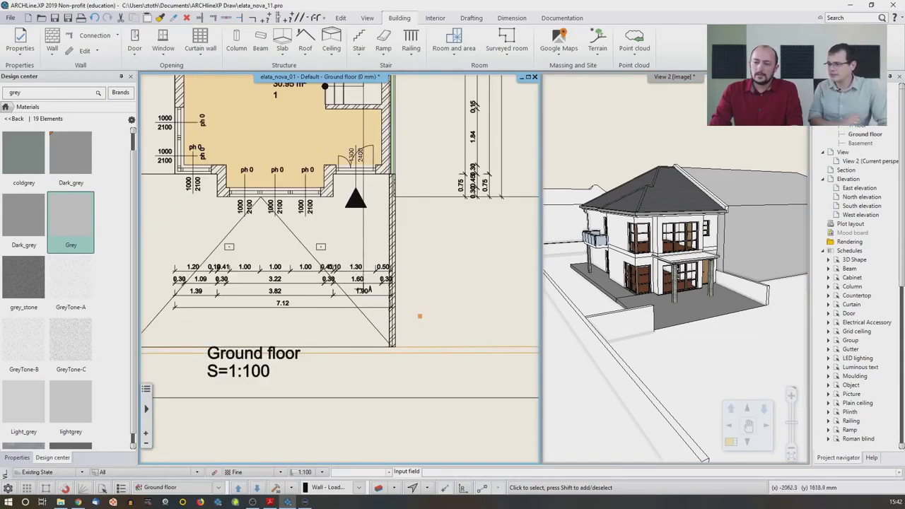
scroll(429, 193, "down", 3)
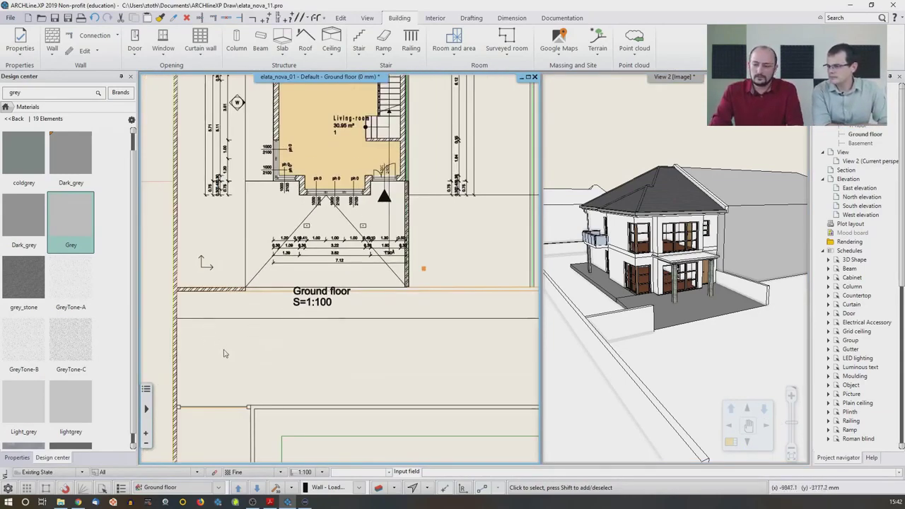
scroll(280, 366, "down", 2)
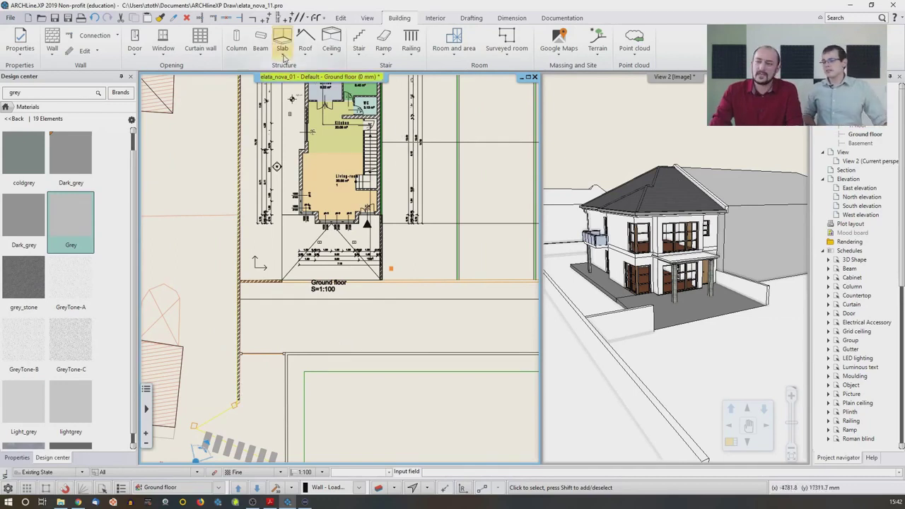
left_click(283, 57)
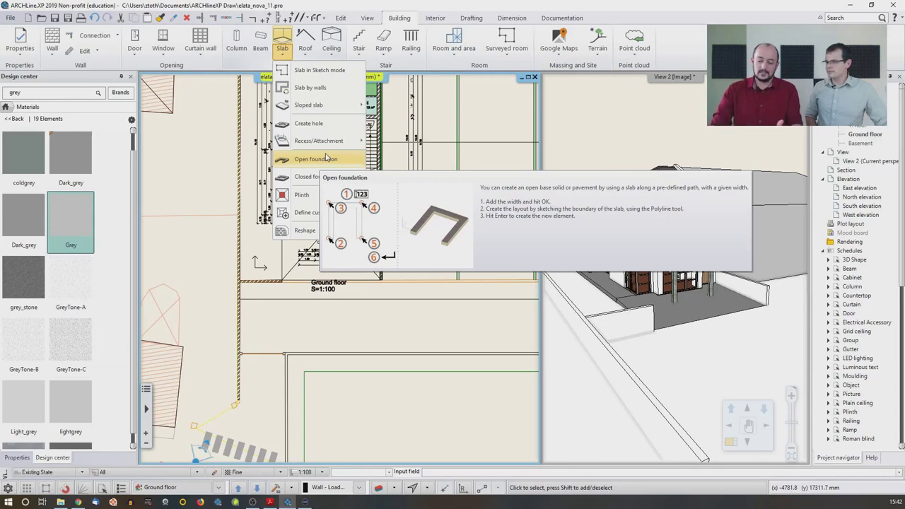
middle_click_drag(267, 305, 216, 312)
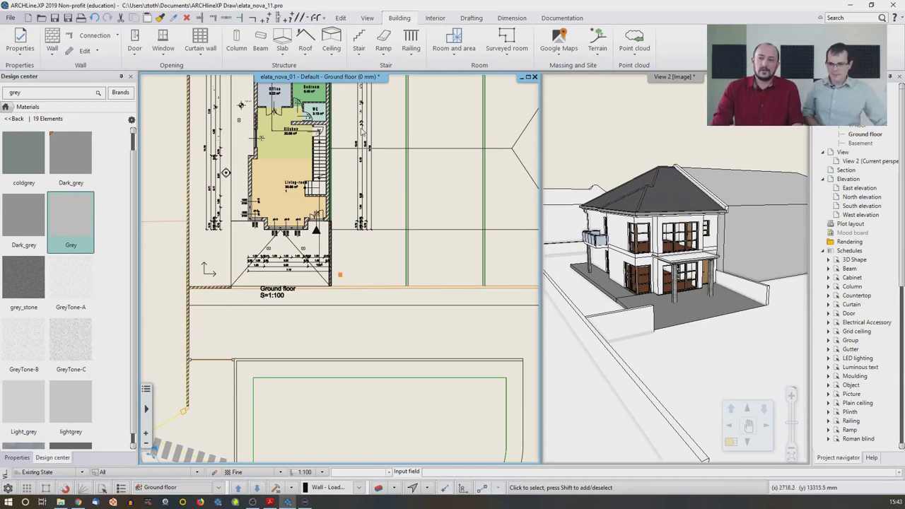
left_click(286, 57)
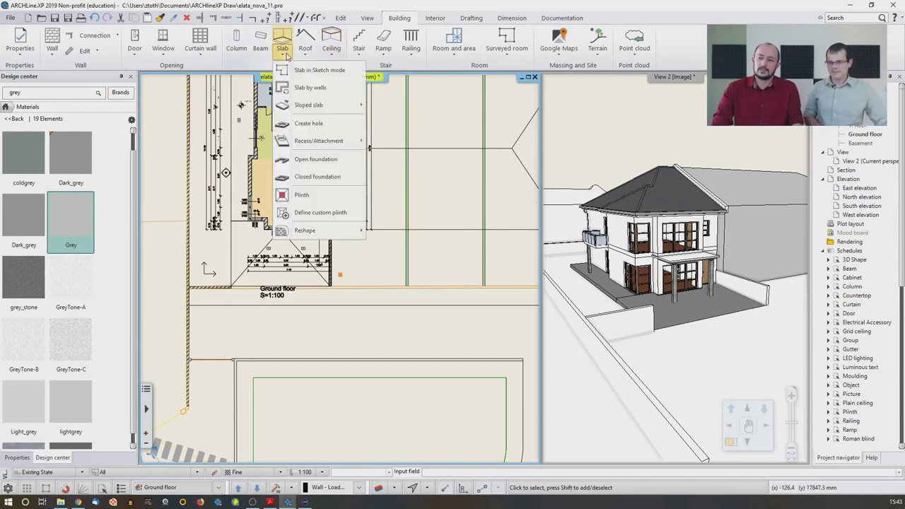
mouse_move(308, 108)
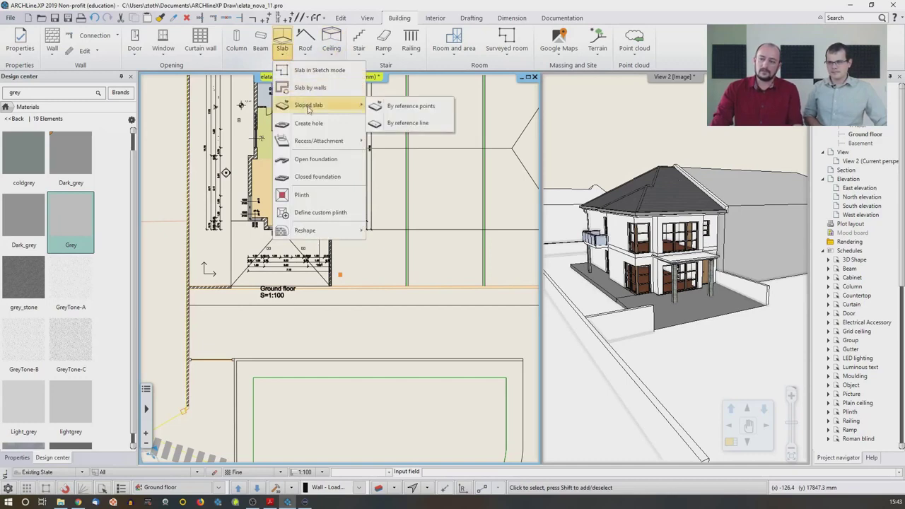
left_click(316, 160)
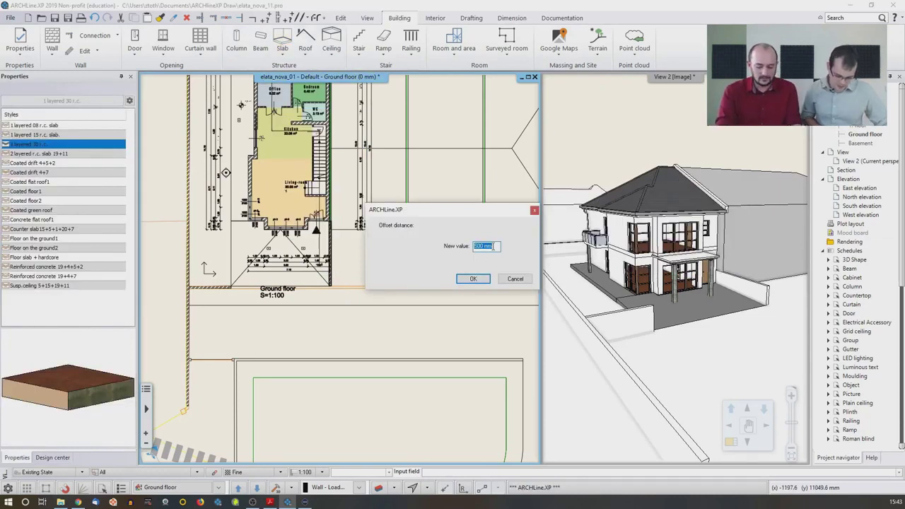
type("15")
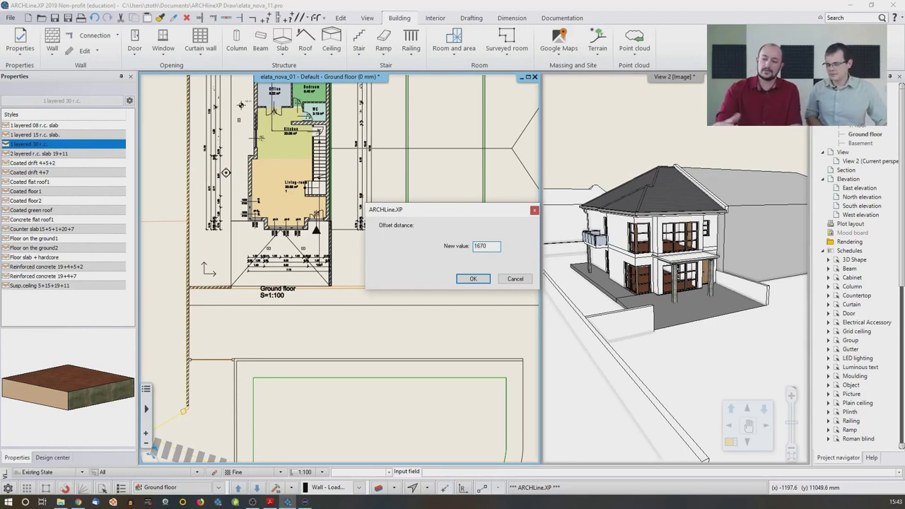
left_click(474, 279)
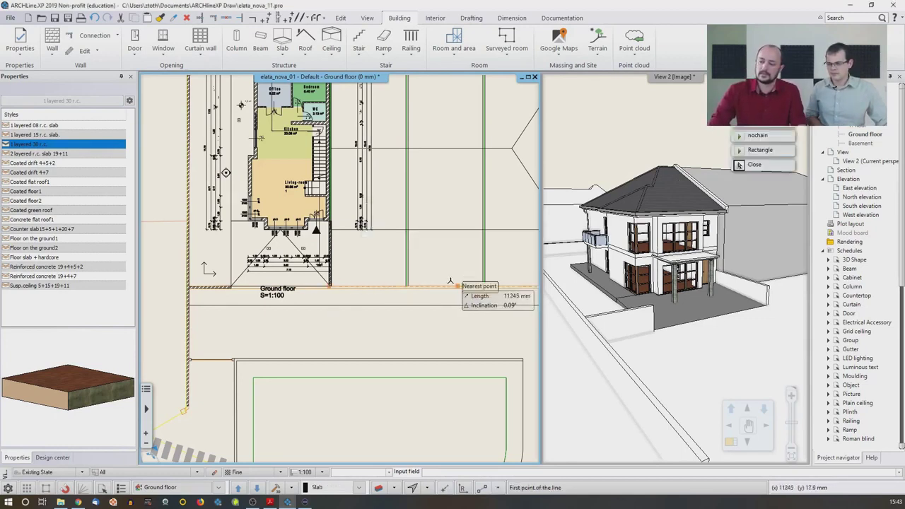
Draw the pavement path from the side boundary wall along the pavement line in front of the house to its far corner.
scroll(269, 290, "up", 3)
middle_click_drag(184, 283, 304, 281)
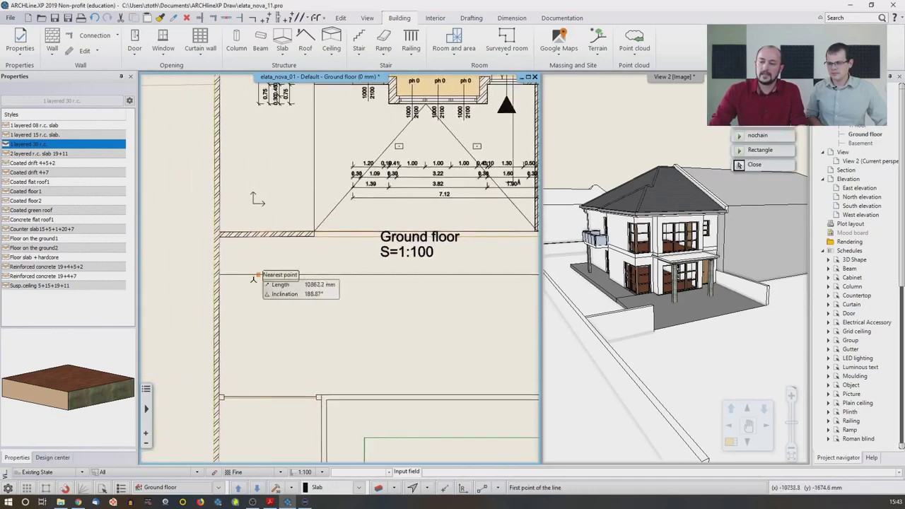
left_click(219, 275)
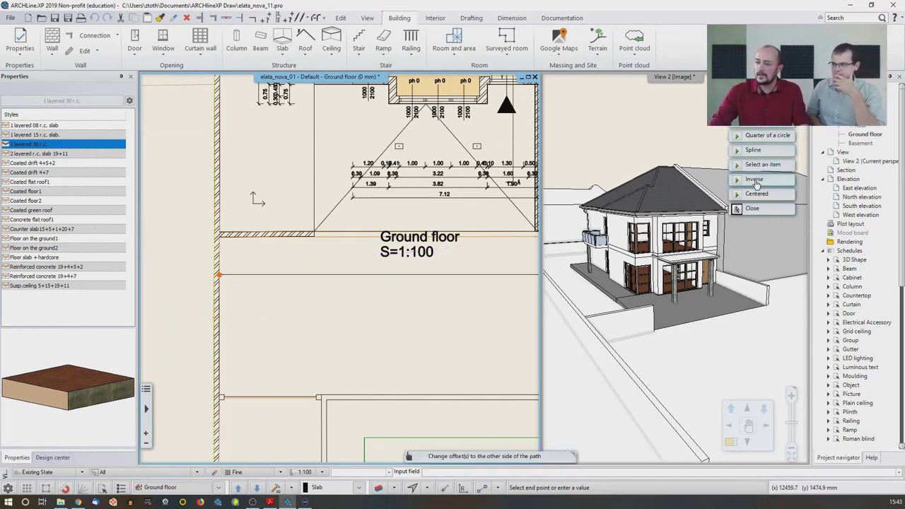
middle_click_drag(422, 273, 236, 254)
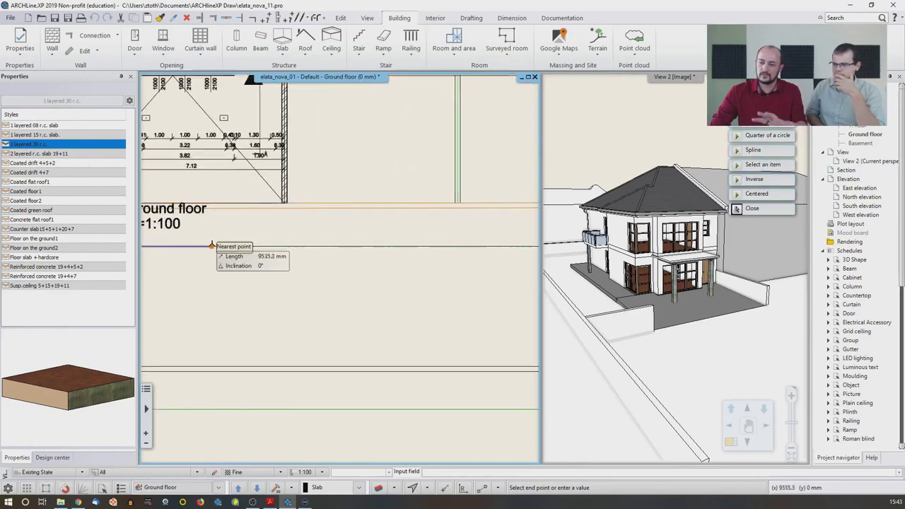
scroll(290, 255, "down", 3)
scroll(366, 259, "up", 3)
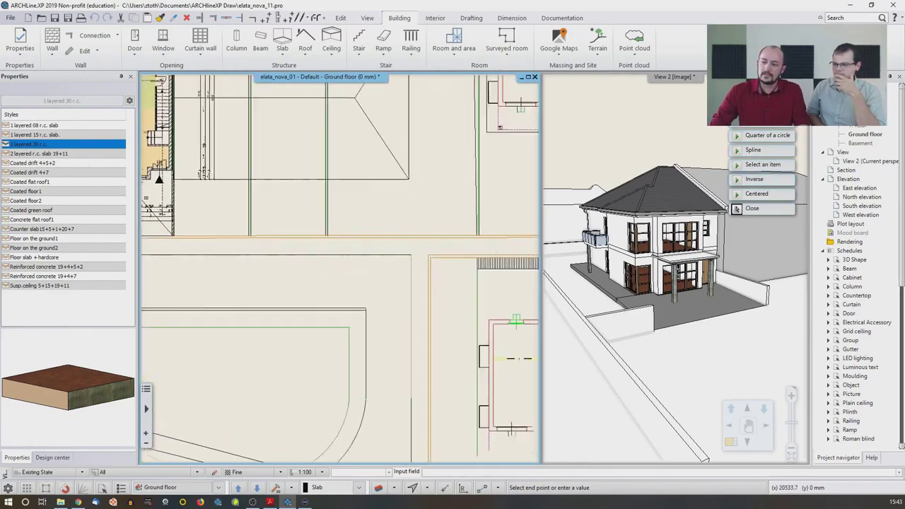
left_click(390, 252)
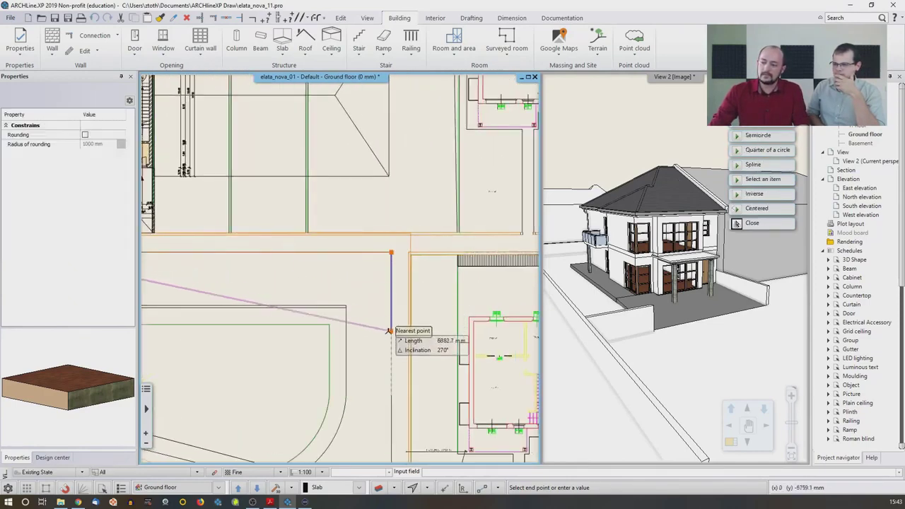
Continue the pavement path about 20.3 m down the side line to beside the pedestrian crossing and finish the slab.
scroll(394, 325, "down", 2)
scroll(414, 262, "up", 2)
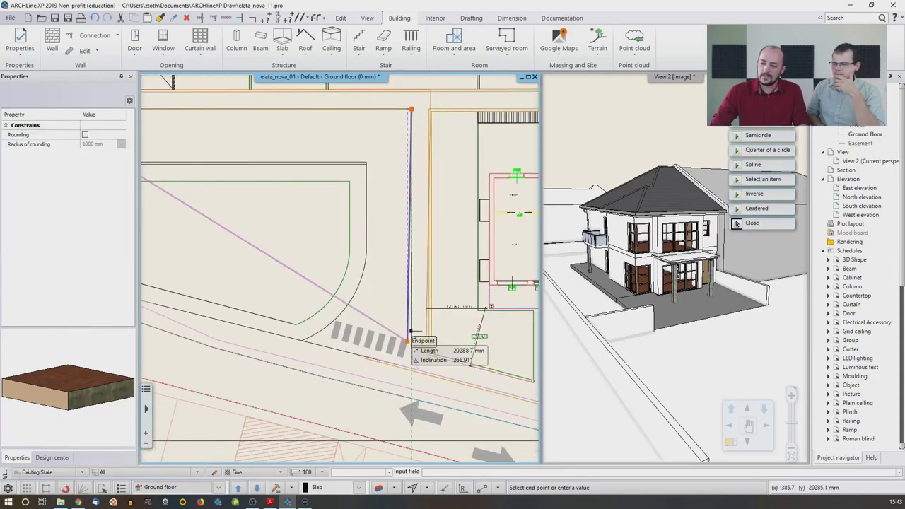
left_click(412, 339)
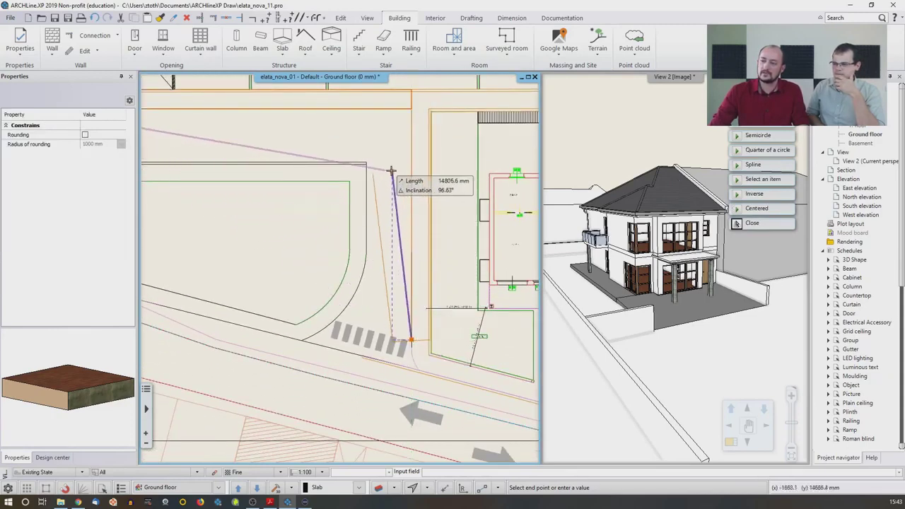
key("Return")
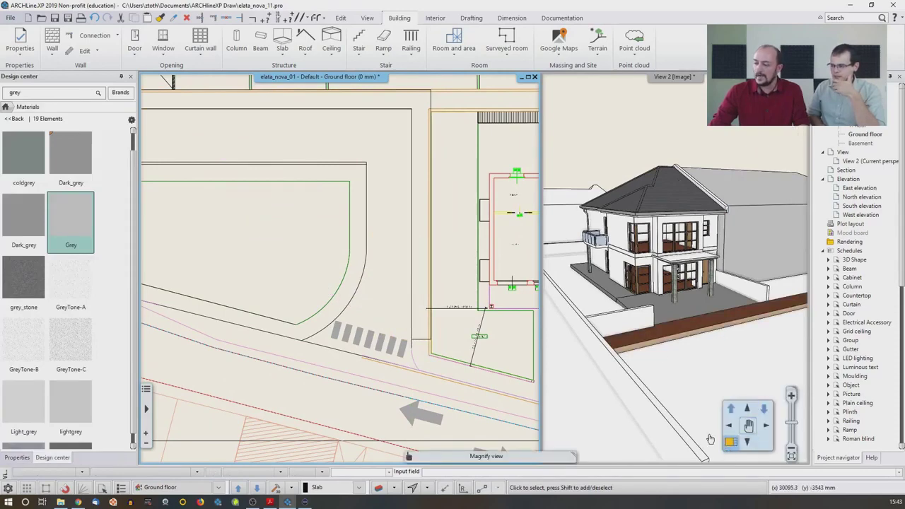
Swap the 3D view into the large window and bring the new pavement slab into view.
left_click(700, 293)
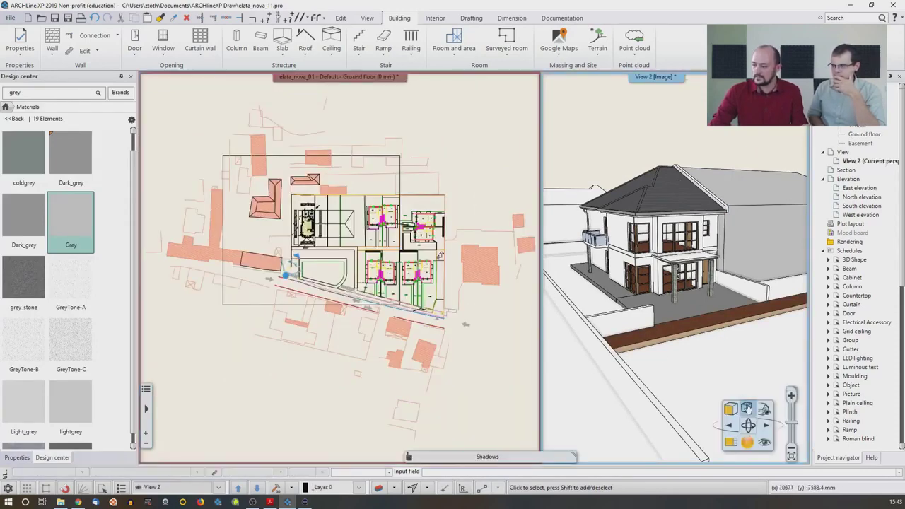
left_click(730, 442)
middle_click_drag(416, 324, 320, 324)
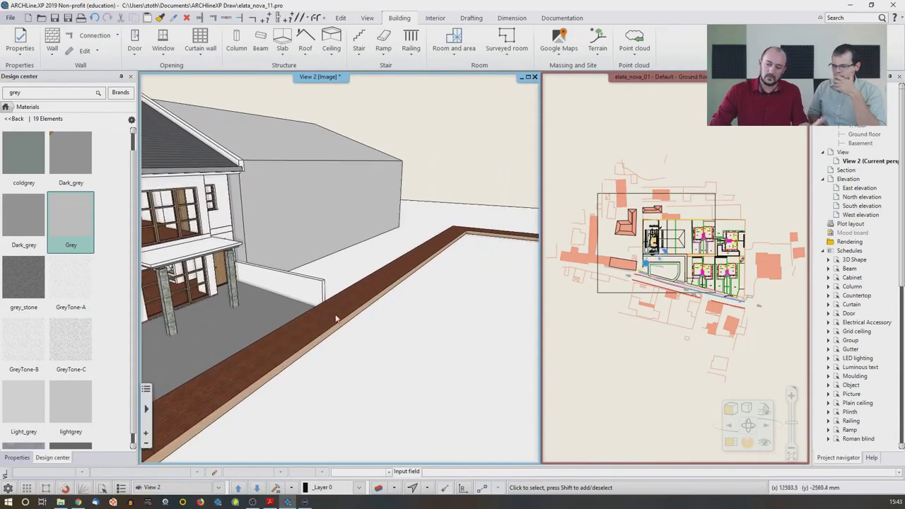
Set the pavement slab's base offset from the floor to -300 mm and its total thickness to 150 mm.
left_click(320, 324)
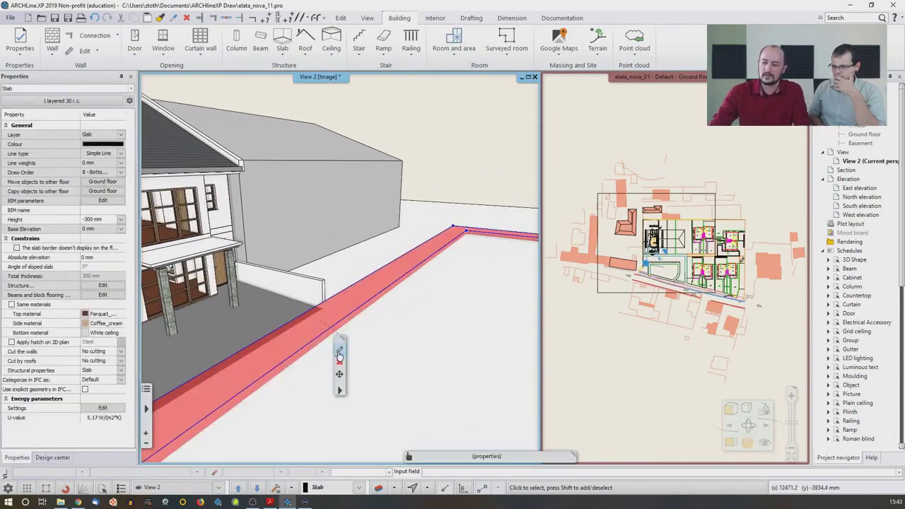
left_click(339, 350)
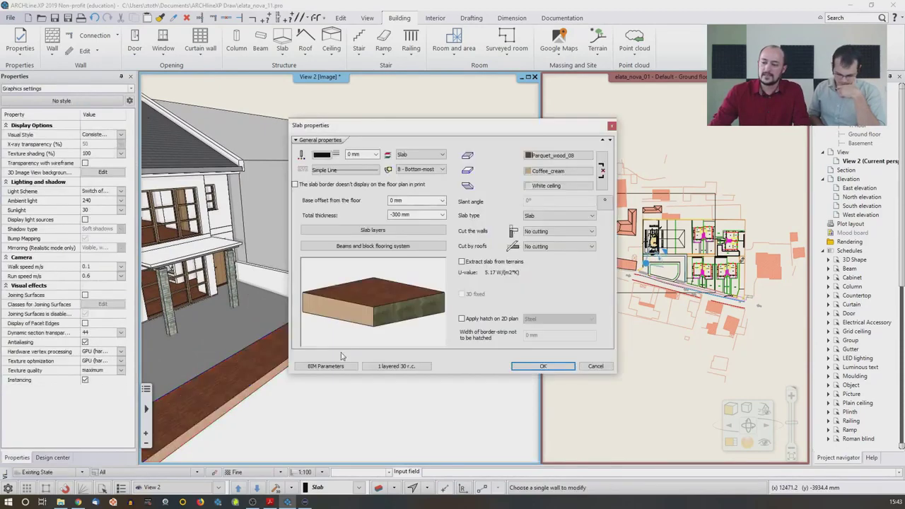
left_click(427, 200)
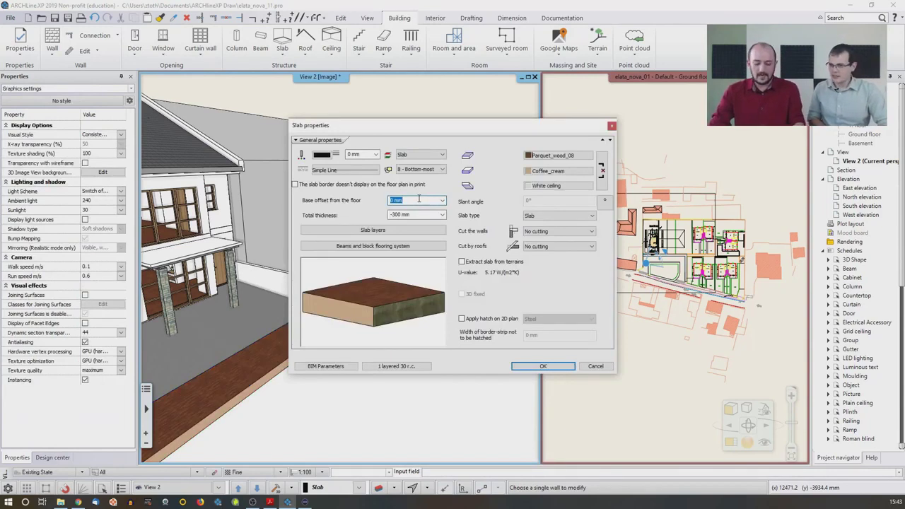
type("300")
left_click(409, 214)
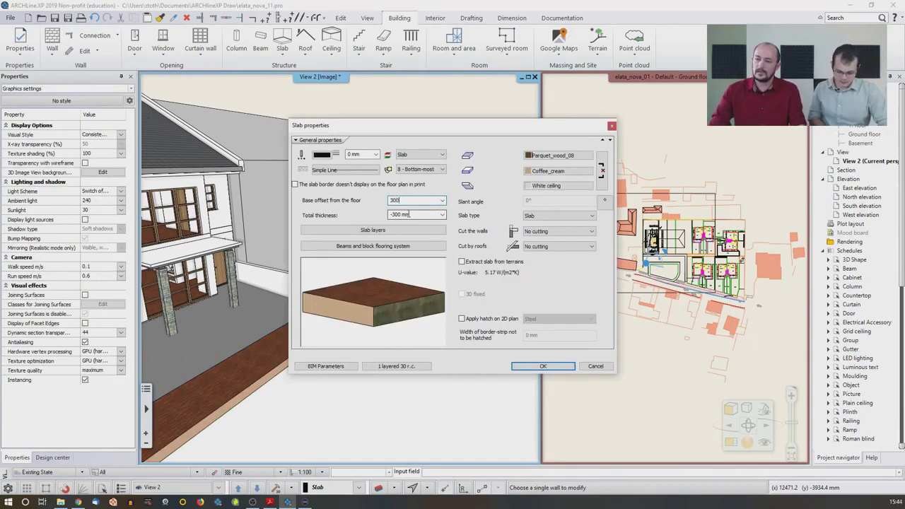
double_click(399, 215)
left_click_drag(393, 217, 392, 198)
type("-150")
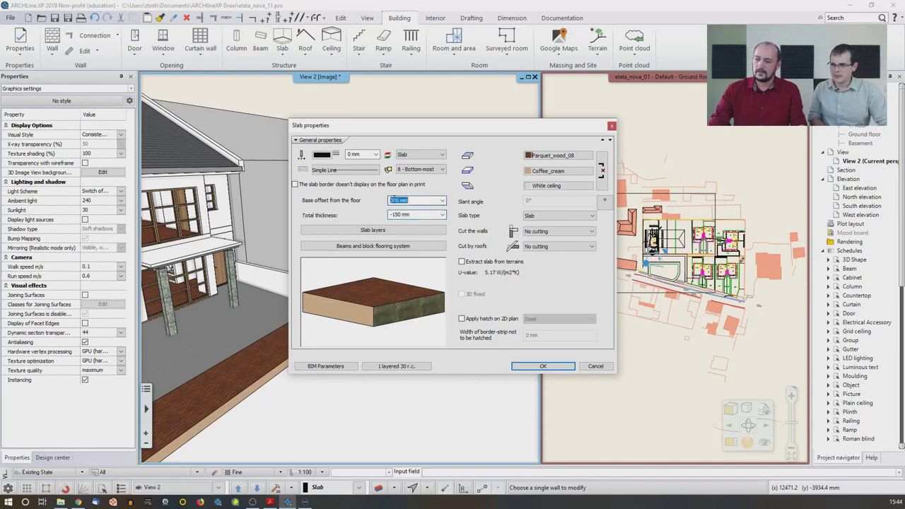
double_click(401, 214)
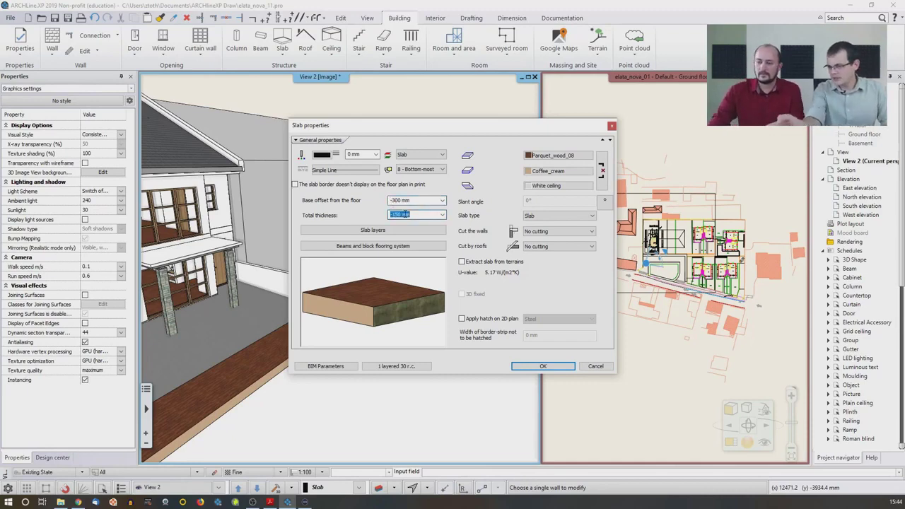
left_click(394, 215)
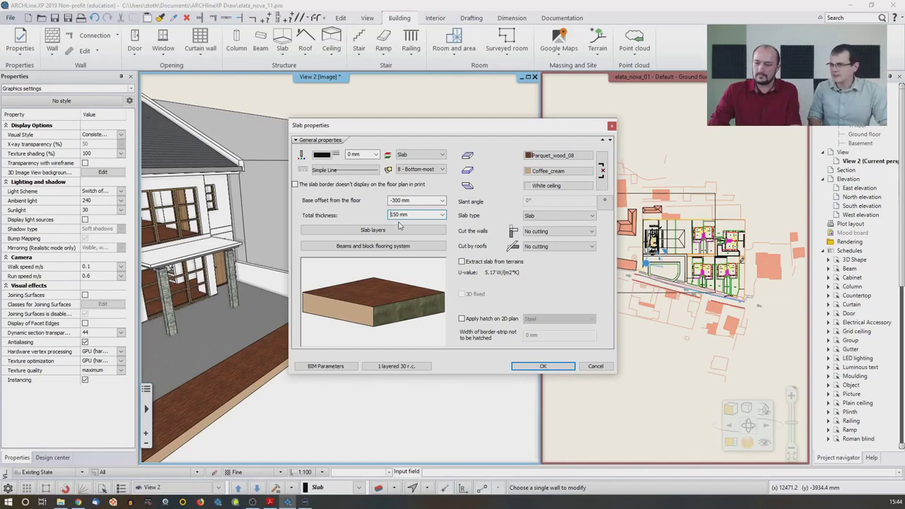
key("shift+Tab")
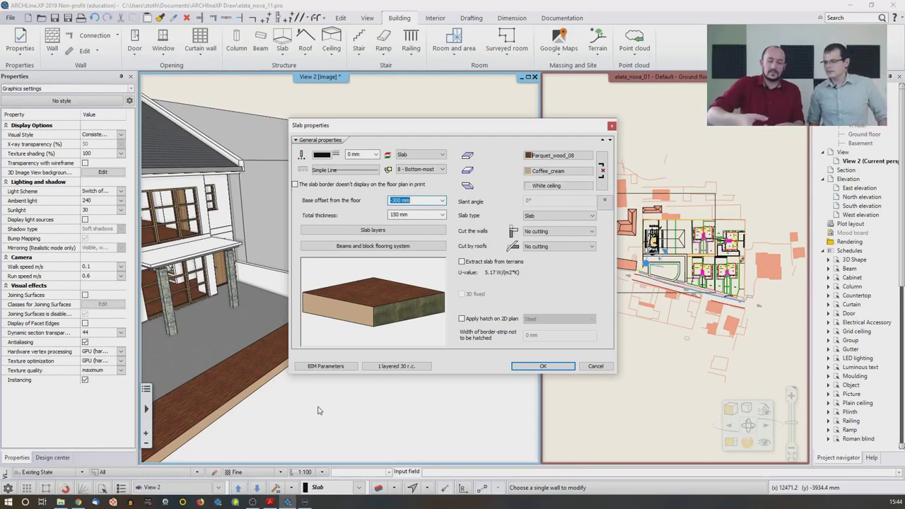
Find the concrete materials, assign Concrete3 to the top of the pavement slab, and apply the slab properties.
left_click(565, 156)
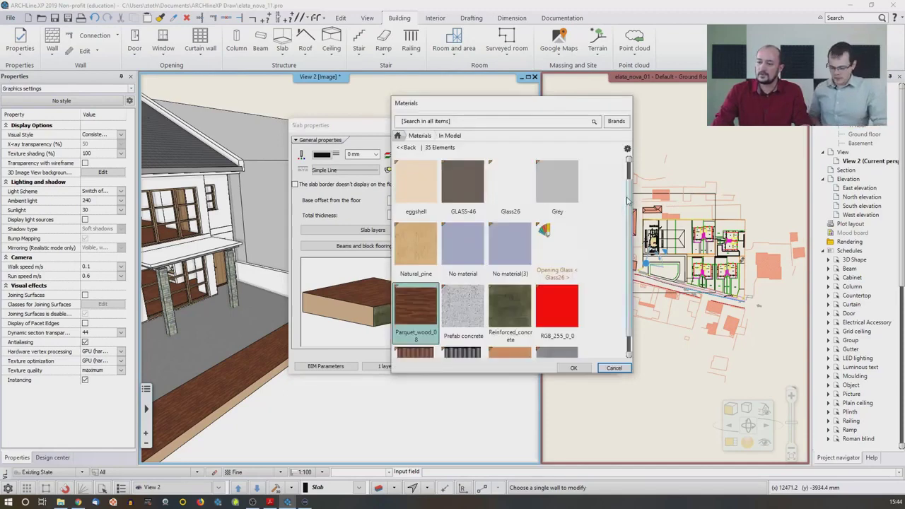
left_click(397, 136)
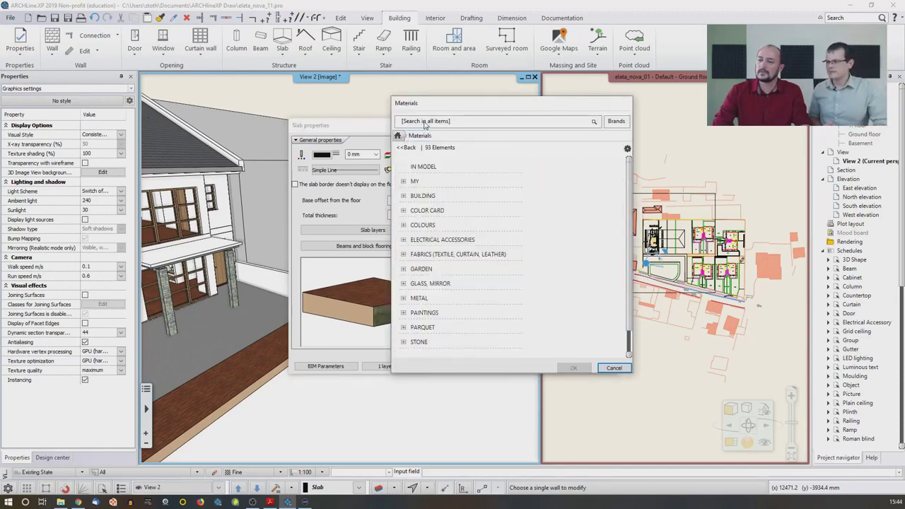
left_click(425, 123)
type("concrete")
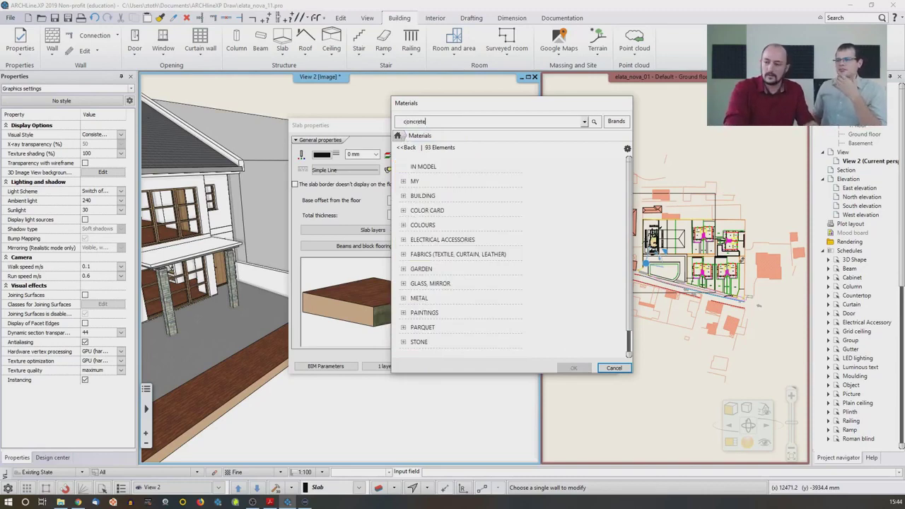
key("Return")
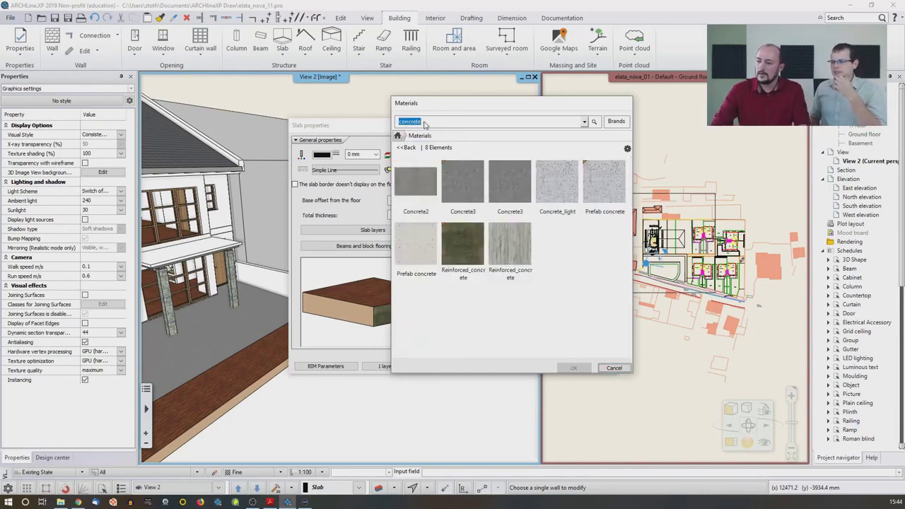
left_click(468, 188)
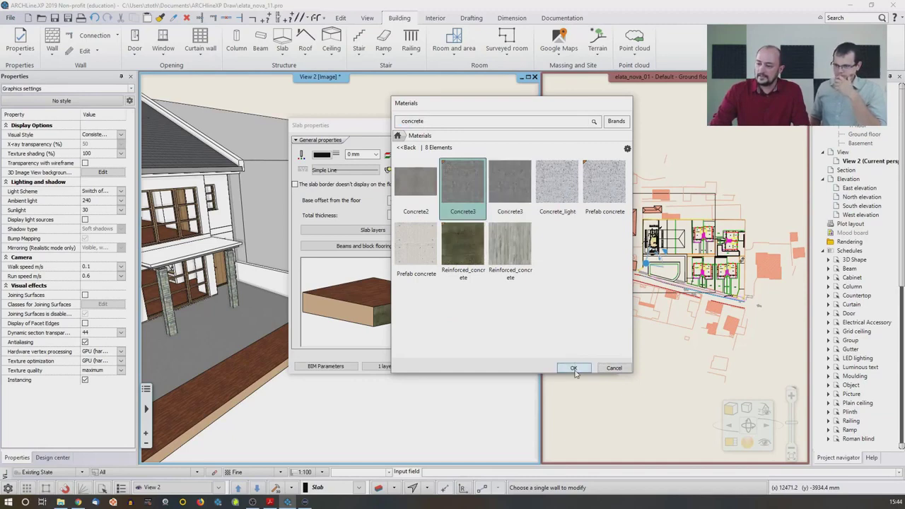
left_click(574, 369)
left_click(544, 366)
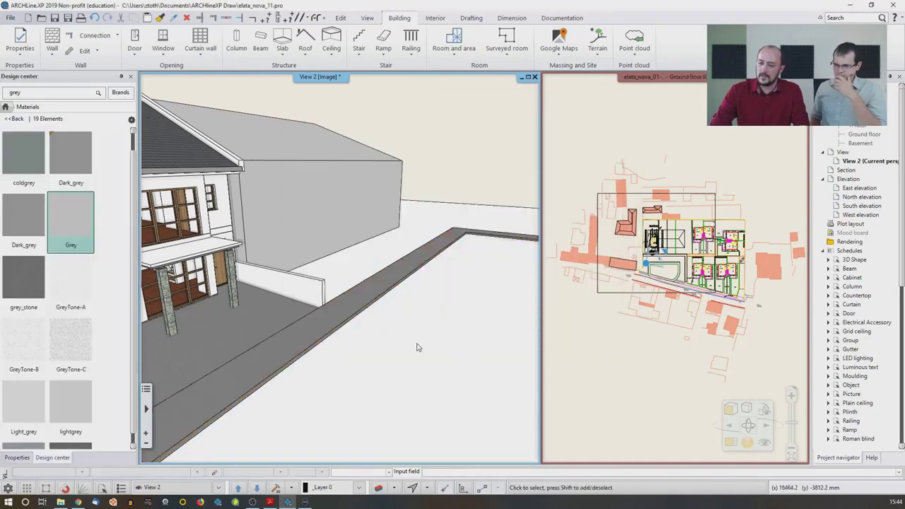
scroll(438, 311, "up", 2)
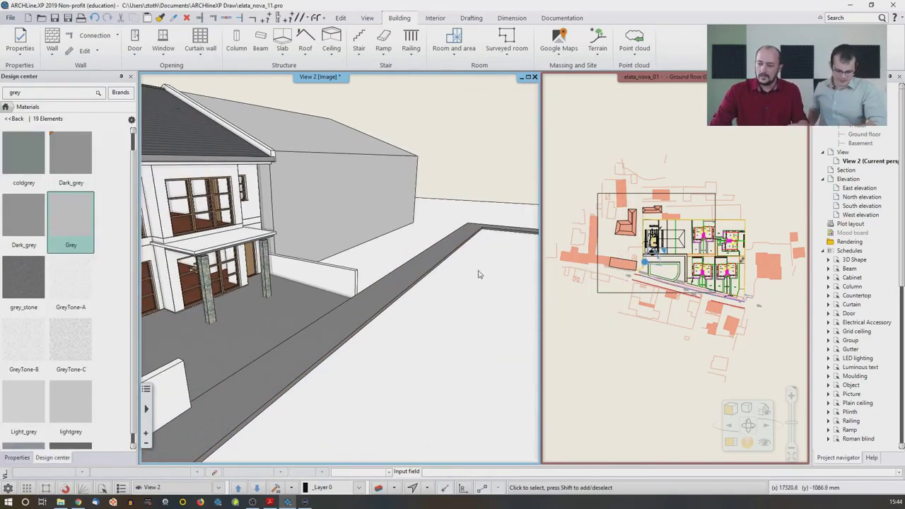
Swap the ground floor plan into the large window and frame the lot in front of the house.
middle_click_drag(463, 279, 345, 328)
scroll(333, 335, "down", 2)
scroll(601, 312, "up", 6)
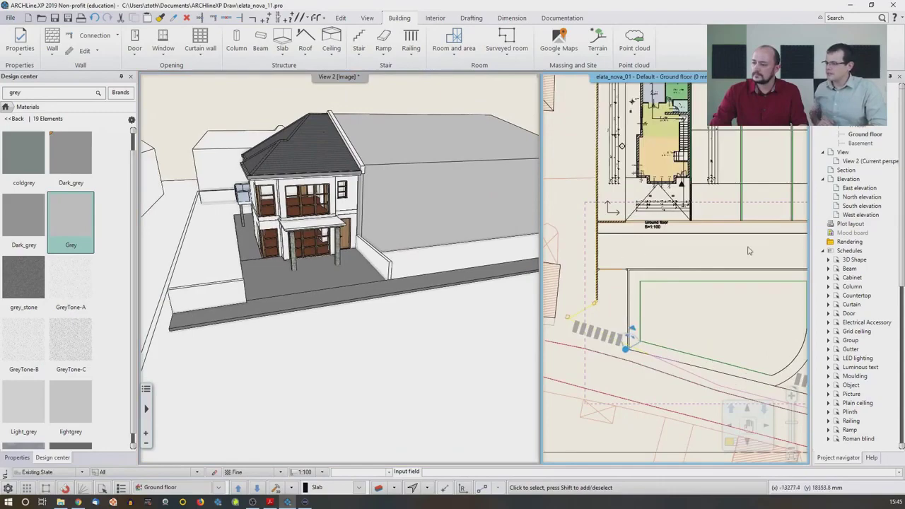
left_click(730, 442)
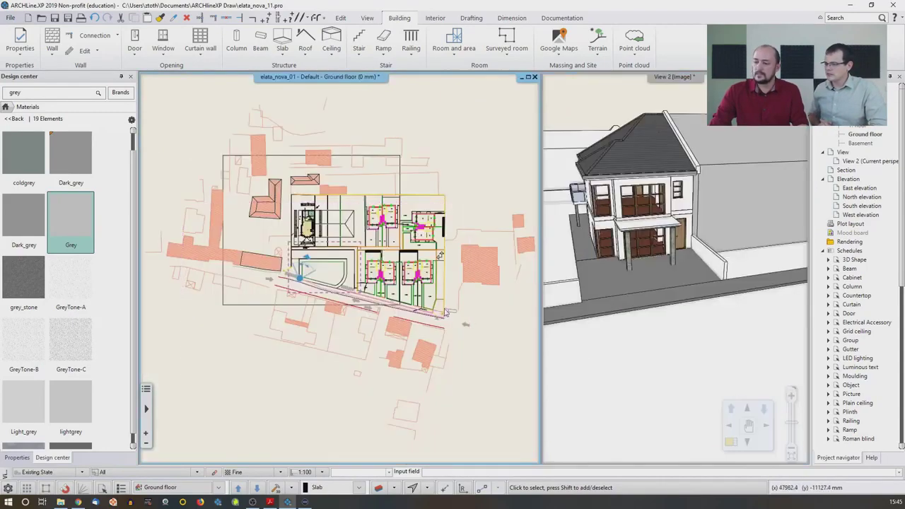
scroll(321, 256, "up", 5)
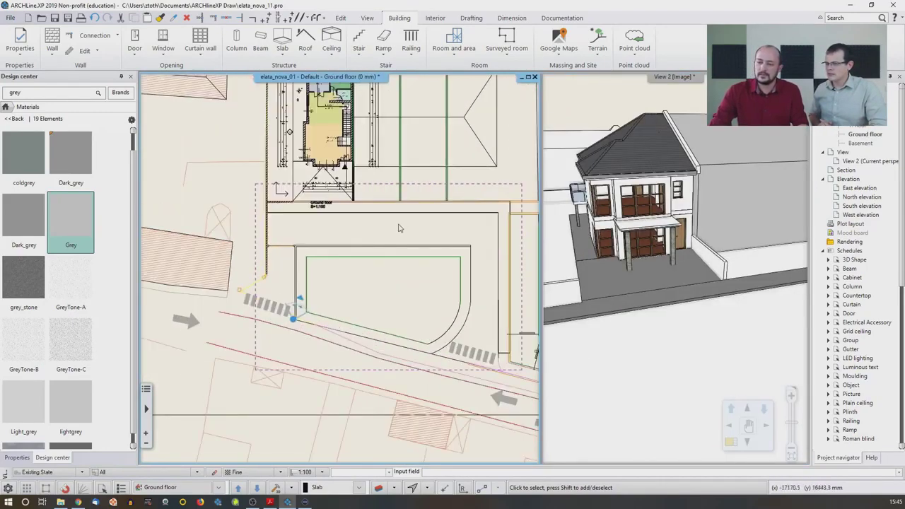
scroll(321, 256, "up", 1)
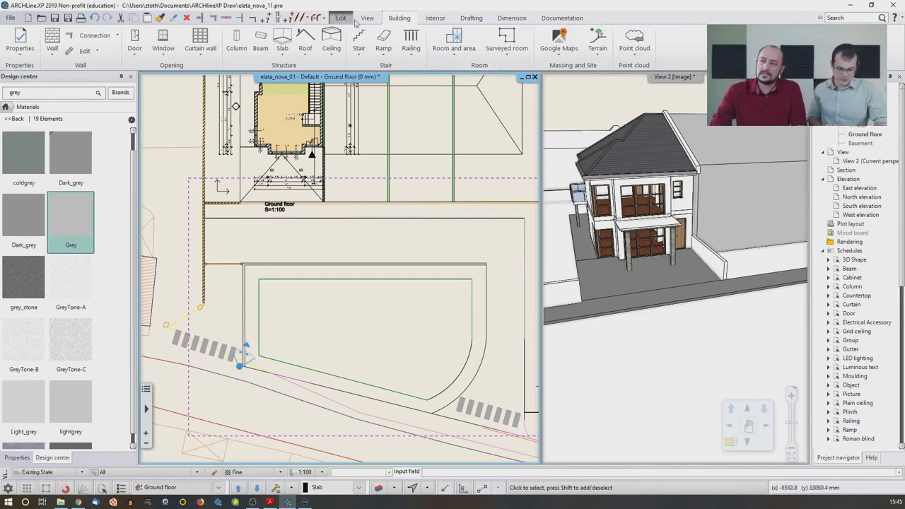
Measure the distance from the lower end of the hatched boundary wall straight across to the lot's side line.
left_click(559, 19)
left_click(512, 19)
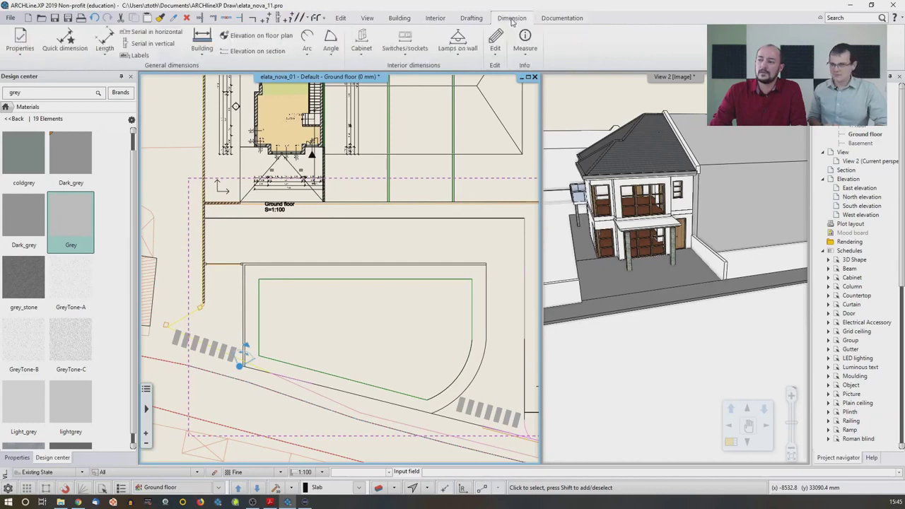
left_click(525, 44)
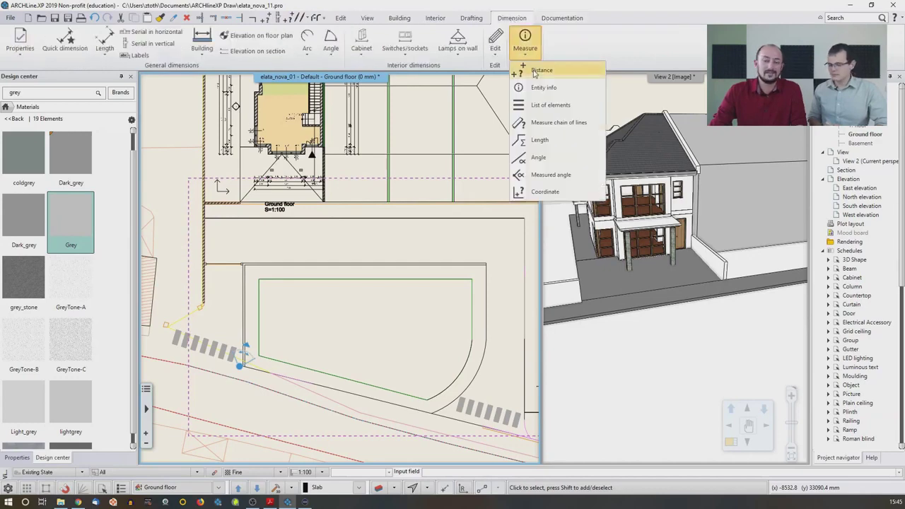
left_click(541, 70)
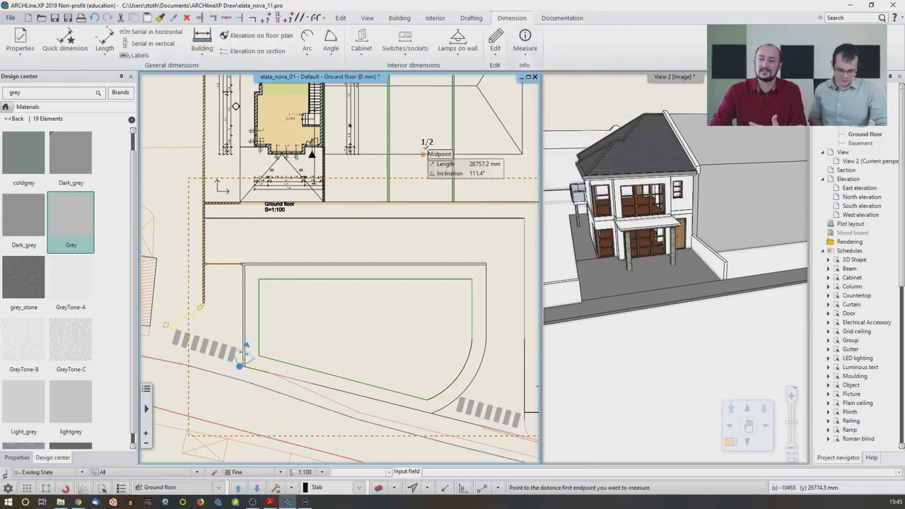
scroll(288, 254, "up", 5)
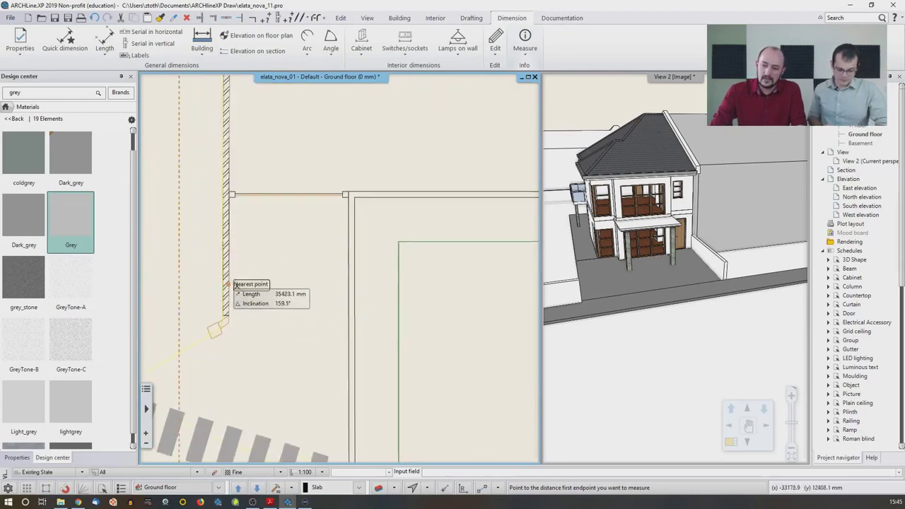
left_click(228, 316)
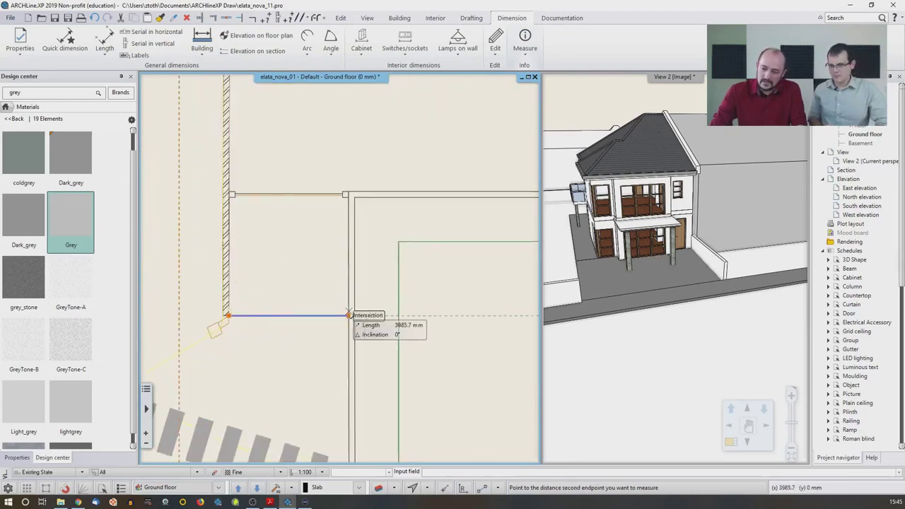
key("Escape")
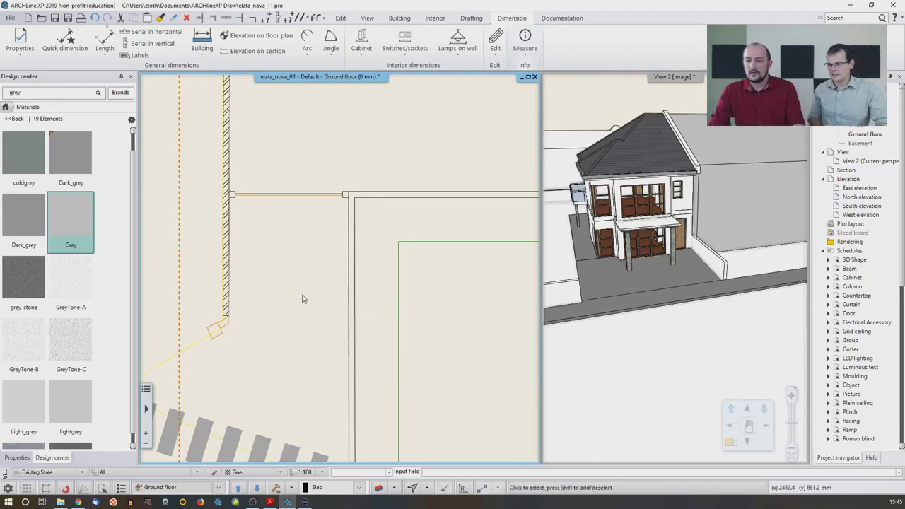
scroll(303, 245, "down", 2)
scroll(173, 279, "down", 2)
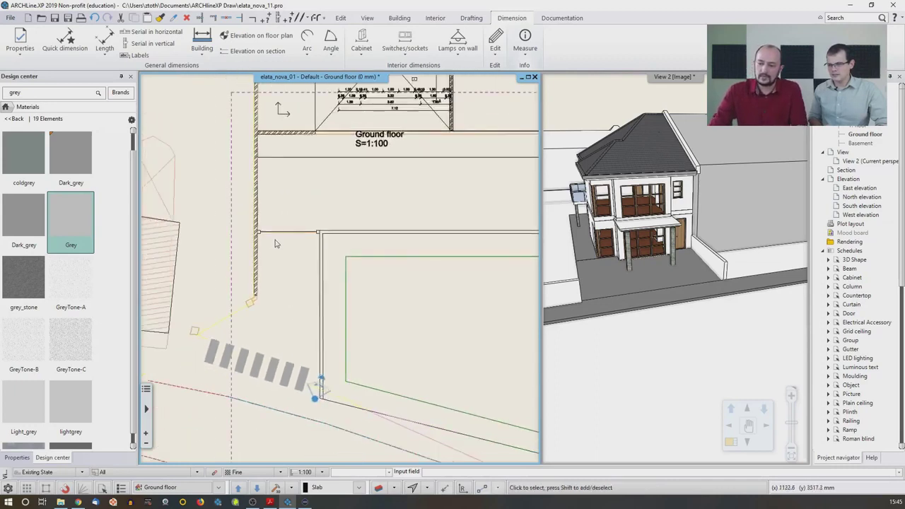
Start an open foundation slab for the road with an offset distance of 4660 mm.
left_click(409, 19)
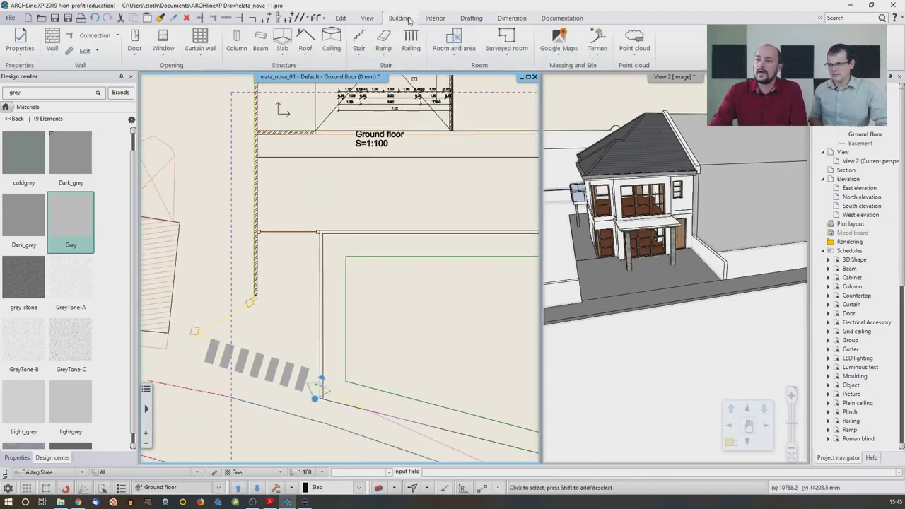
left_click(283, 57)
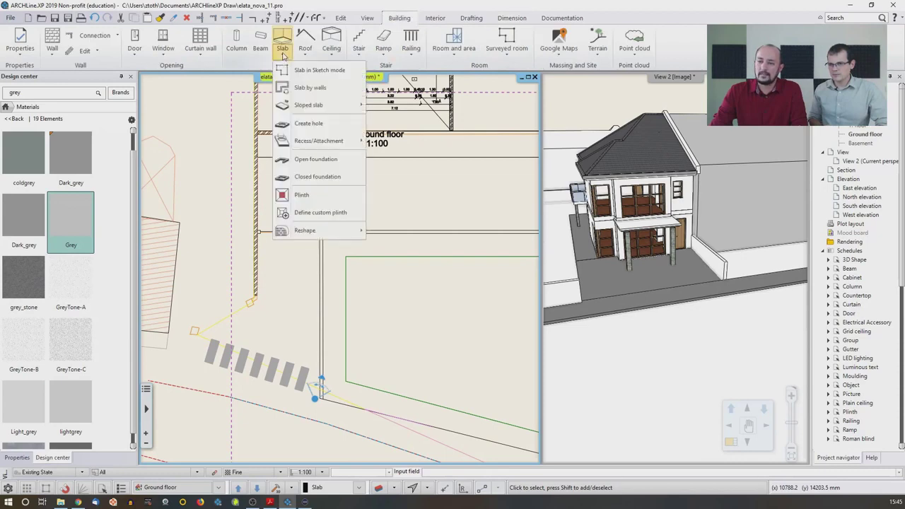
left_click(308, 159)
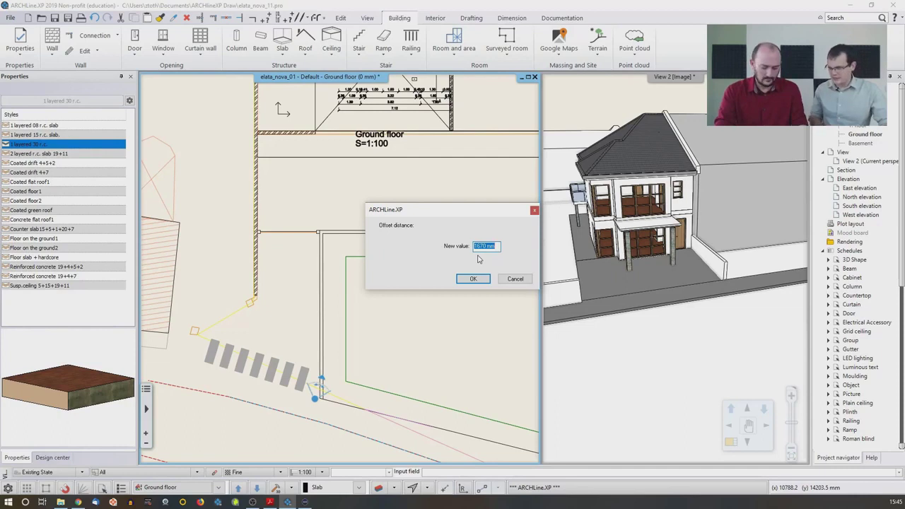
type("4")
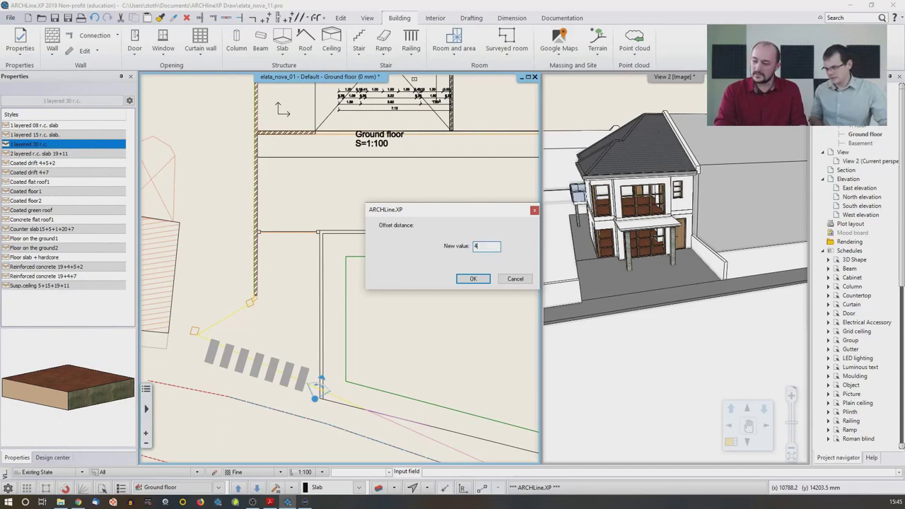
type("660")
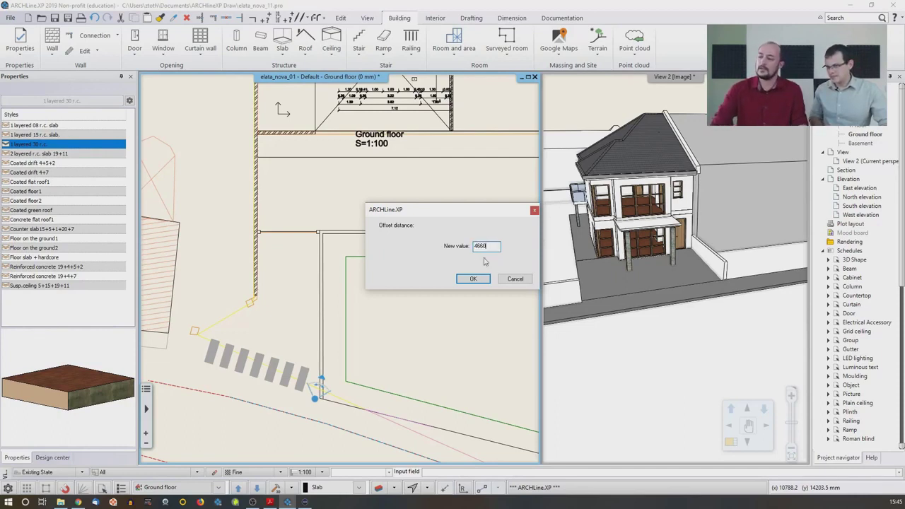
left_click(473, 279)
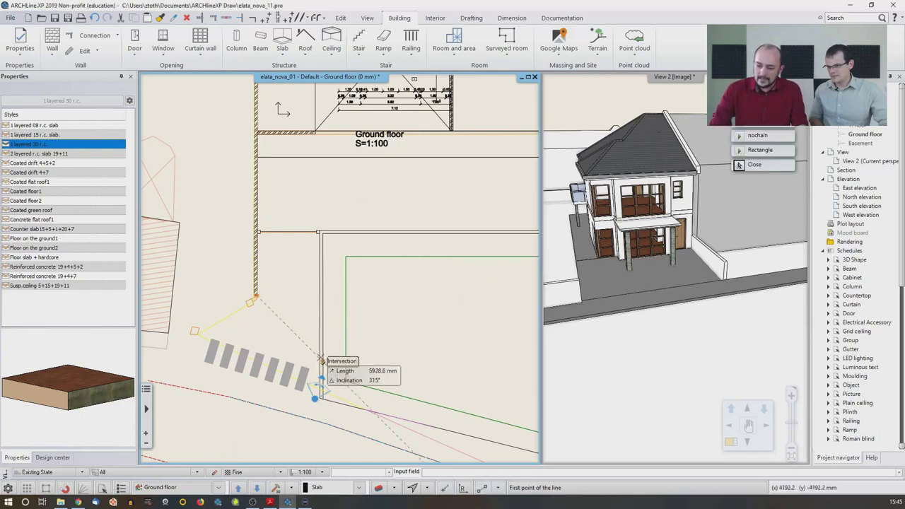
Trace the road slab about 5.4 m up the lot's side line, about 25.2 m across to the far corner, and down to the curve's start.
left_click(318, 312)
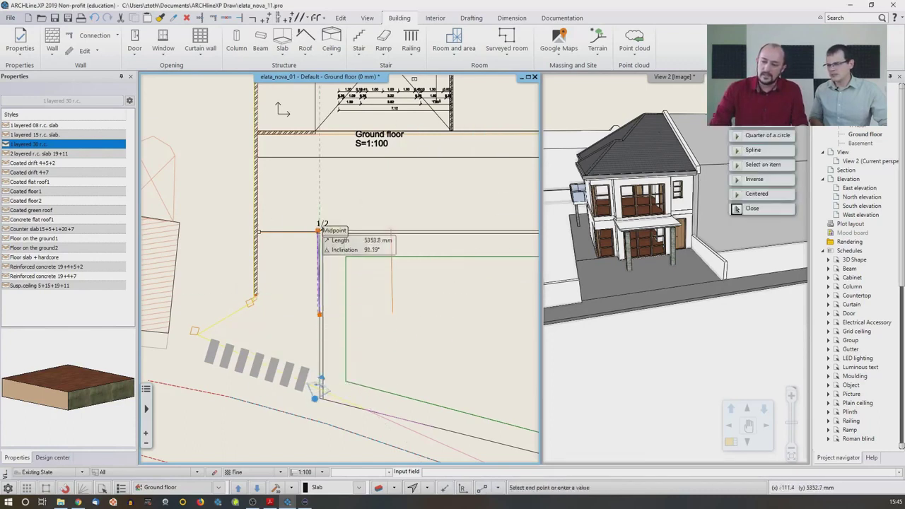
scroll(307, 237, "up", 2)
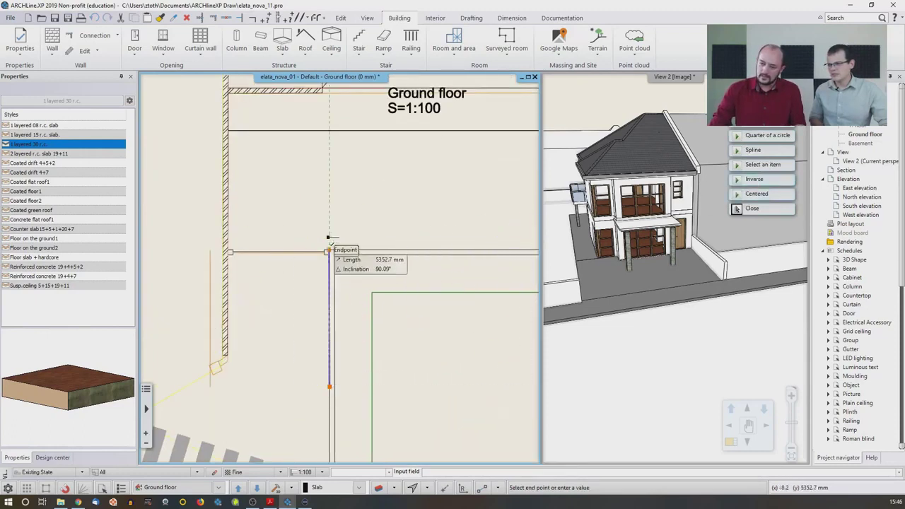
left_click(350, 251)
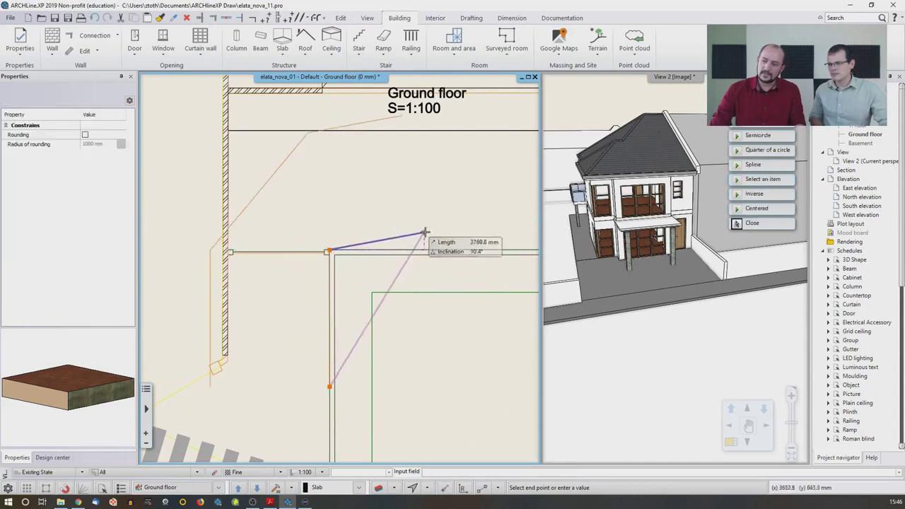
scroll(417, 240, "down", 3)
middle_click_drag(417, 241, 287, 186)
scroll(404, 356, "up", 3)
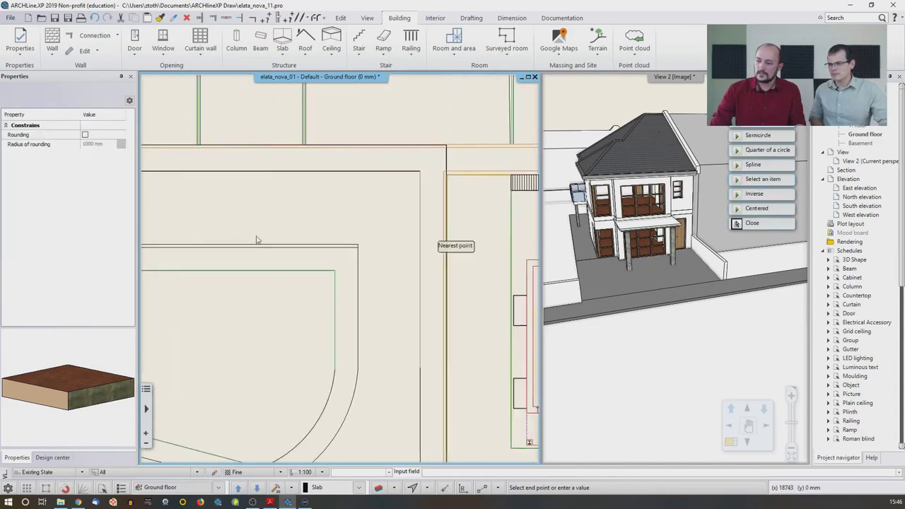
left_click(358, 245)
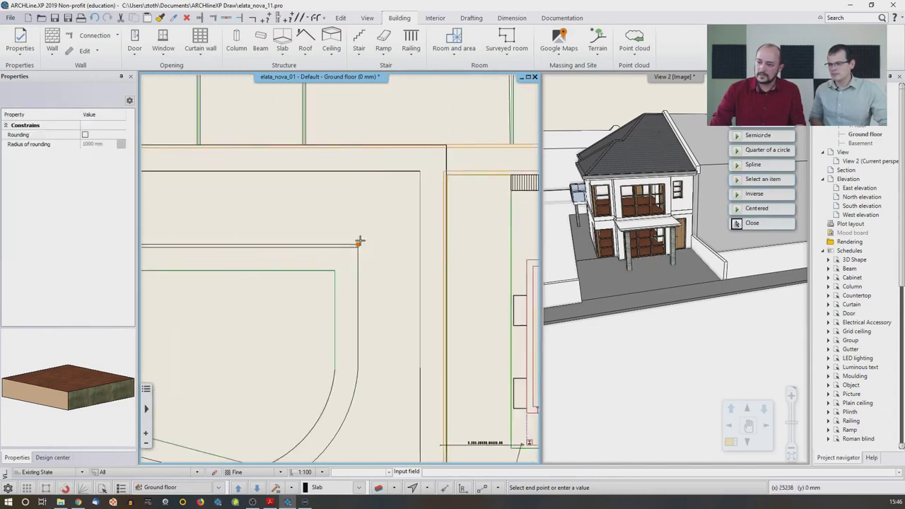
middle_click_drag(358, 375, 373, 249)
left_click(373, 240)
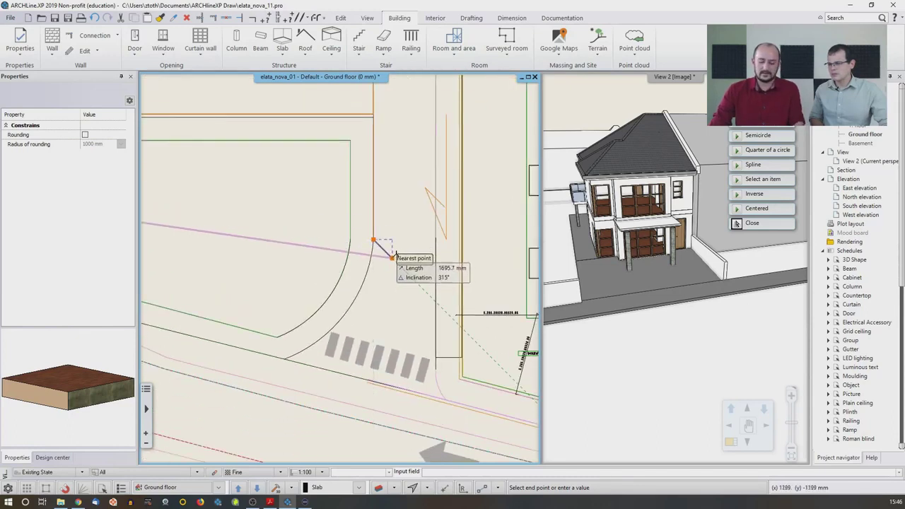
key("Return")
Move the road slab's outer edge near the curved corner inward about 0.7 m onto the pavement edge line.
scroll(396, 259, "down", 2)
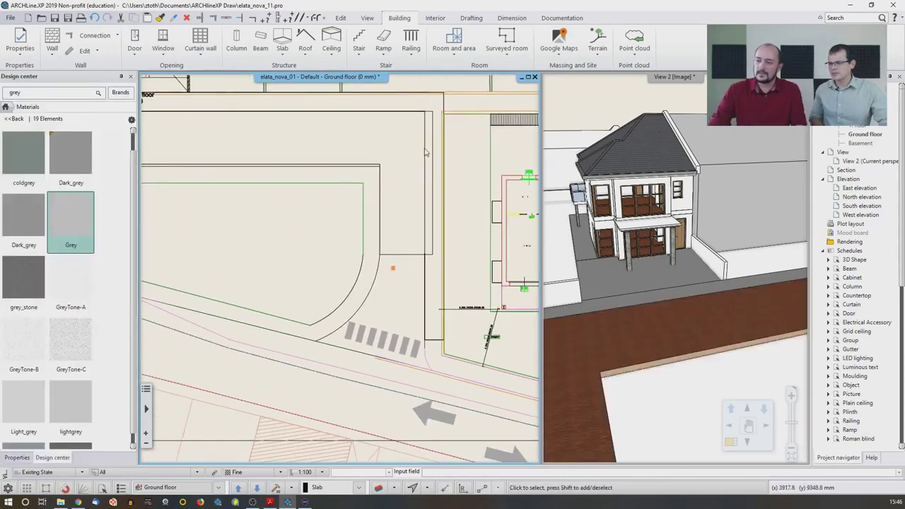
left_click(433, 148)
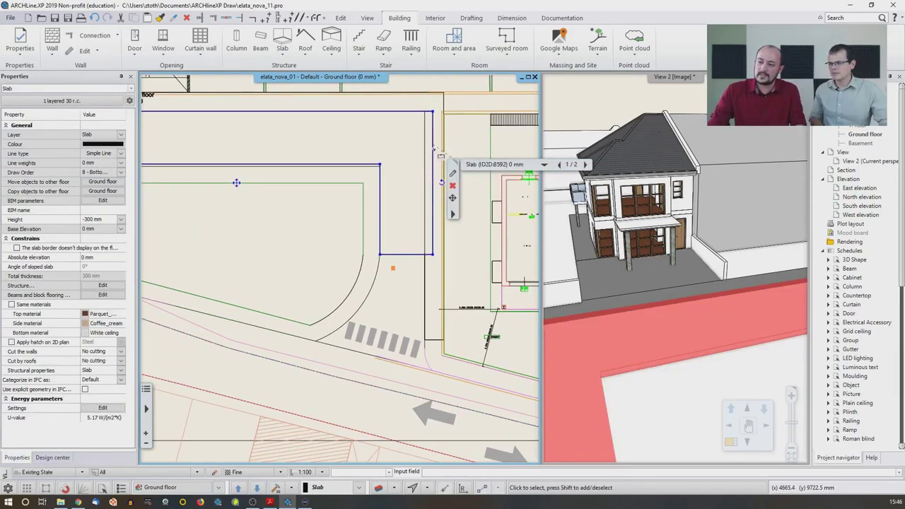
right_click(433, 148)
left_click(463, 158)
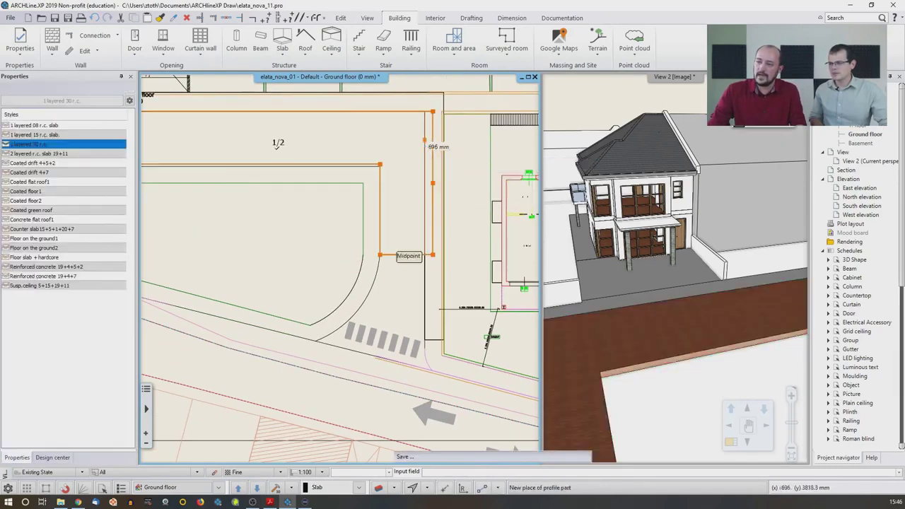
left_click(427, 184)
Move the road slab's opposite outer edge onto the inner face of the hatched boundary wall.
scroll(335, 181, "up", 2)
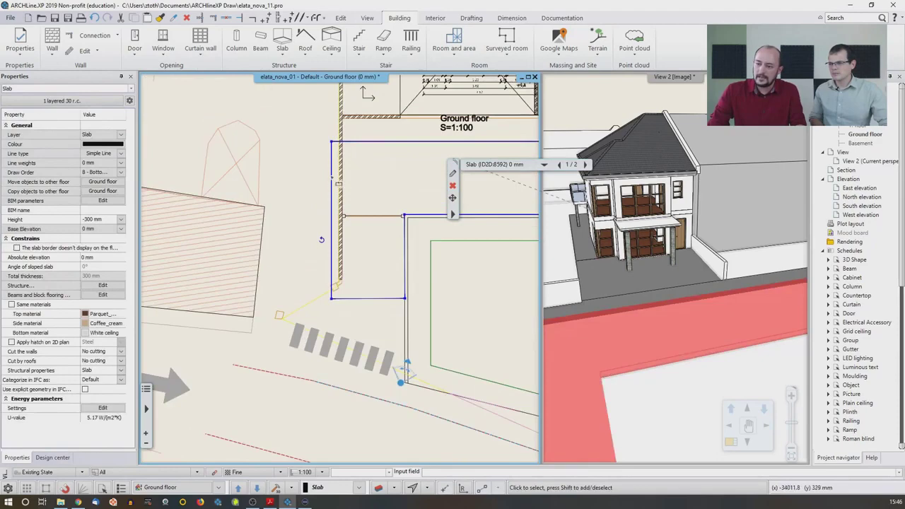
right_click(329, 176)
left_click(357, 182)
scroll(335, 183, "up", 3)
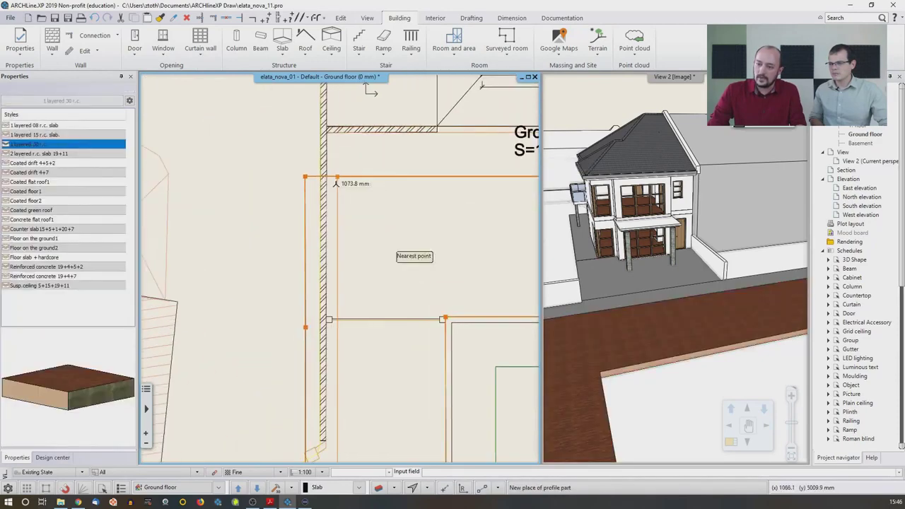
left_click(326, 177)
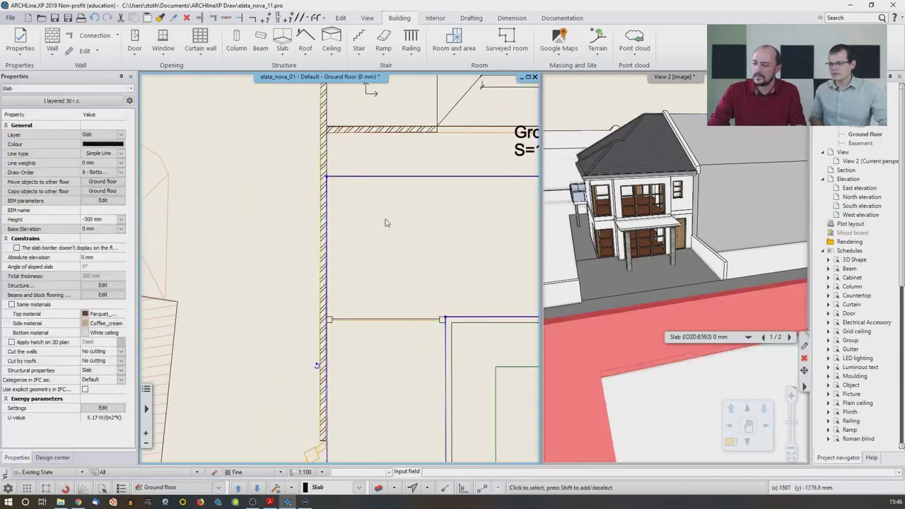
Swap the 3D view into the large window and open the road slab's properties.
left_click(731, 442)
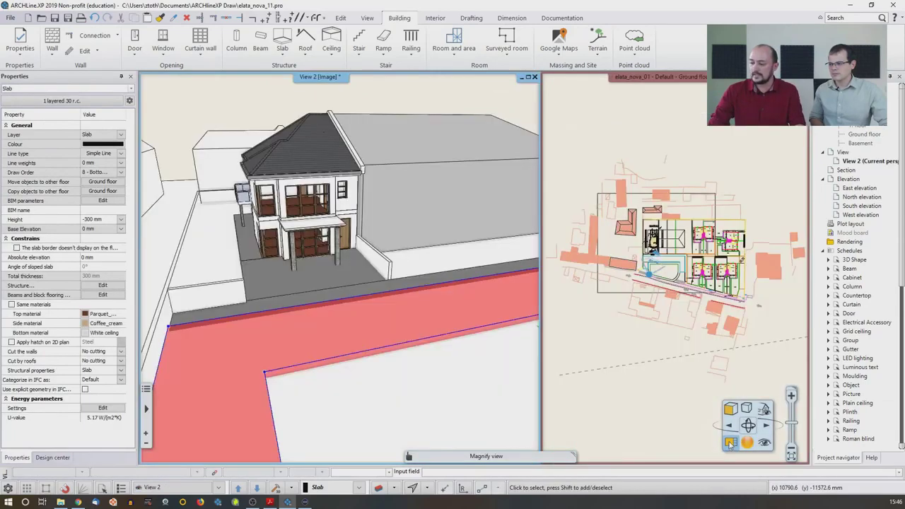
middle_click_drag(332, 307, 386, 322)
left_click(387, 322)
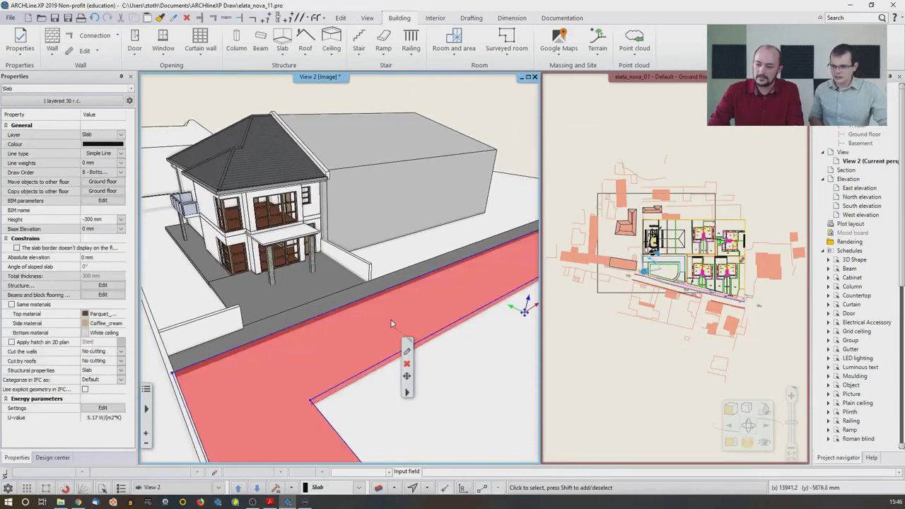
left_click(406, 351)
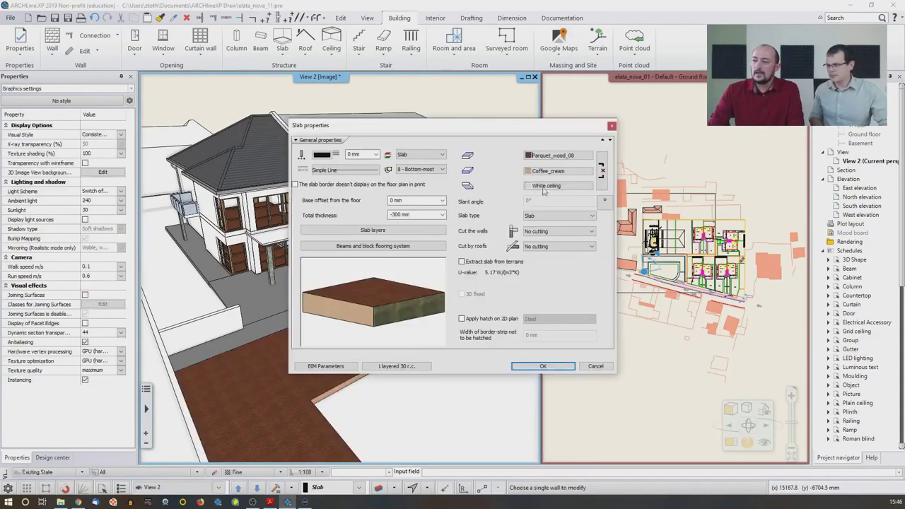
Link all faces of the road slab to one material and assign them the asphalt found by searching "asphalt" in the materials library.
left_click(600, 165)
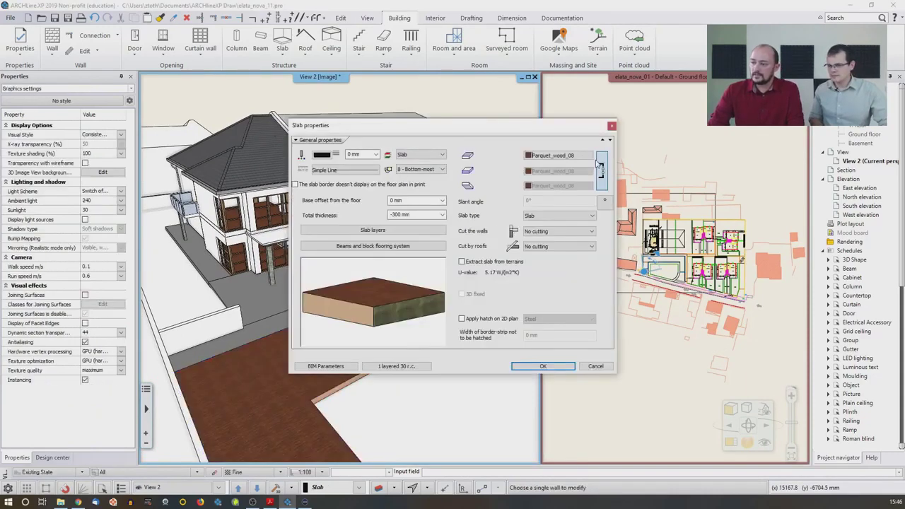
left_click(586, 157)
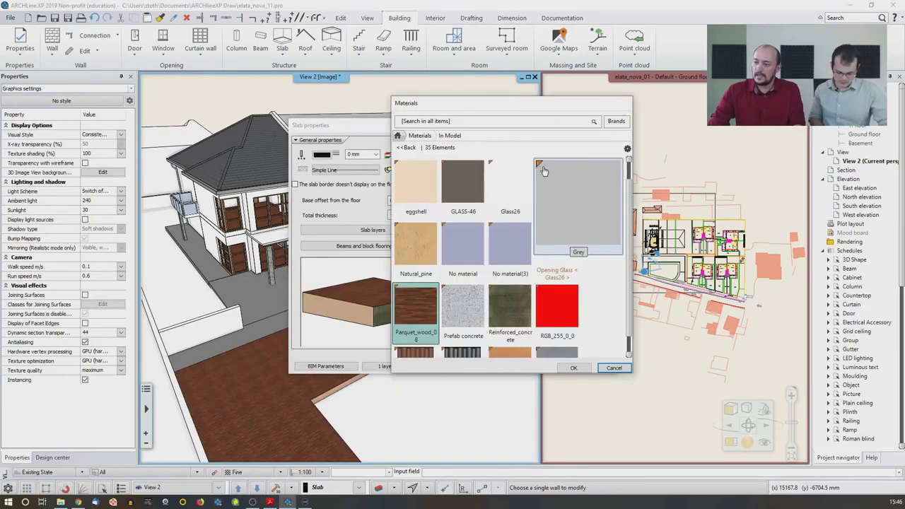
left_click(407, 138)
left_click(412, 124)
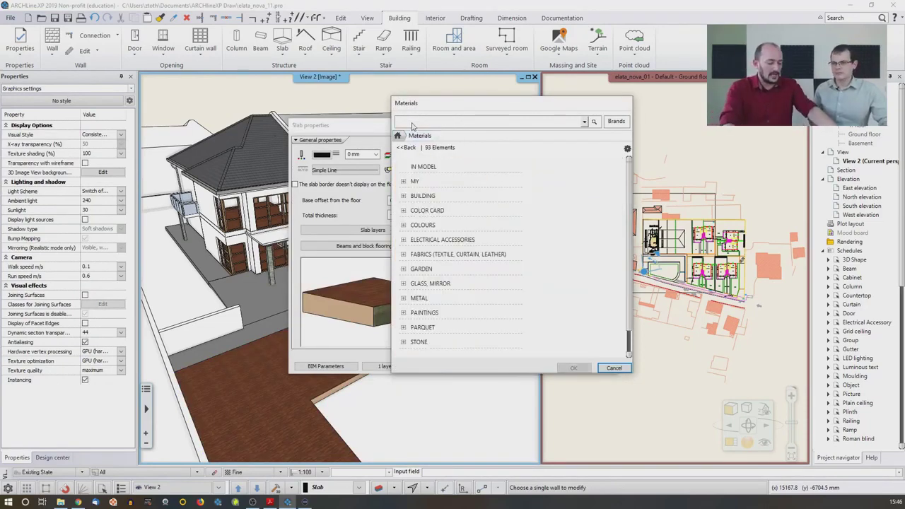
type("asphalt")
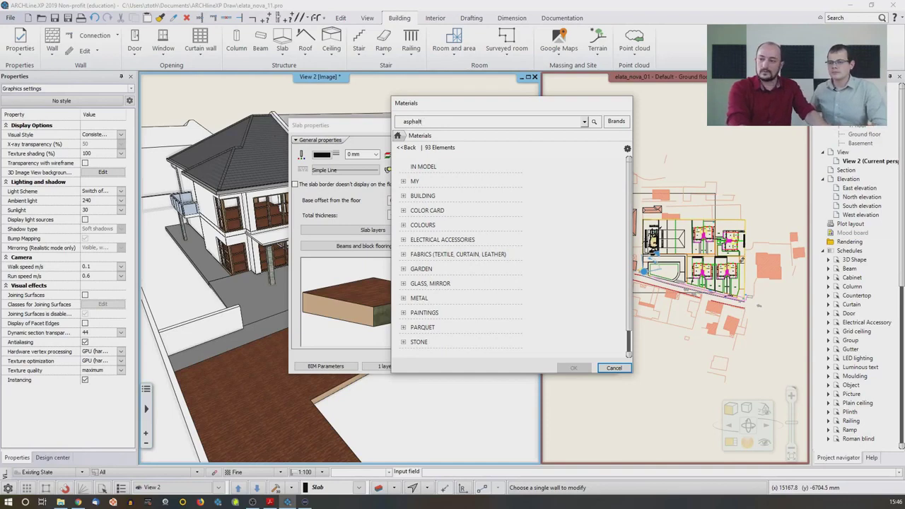
key("Return")
left_click(427, 195)
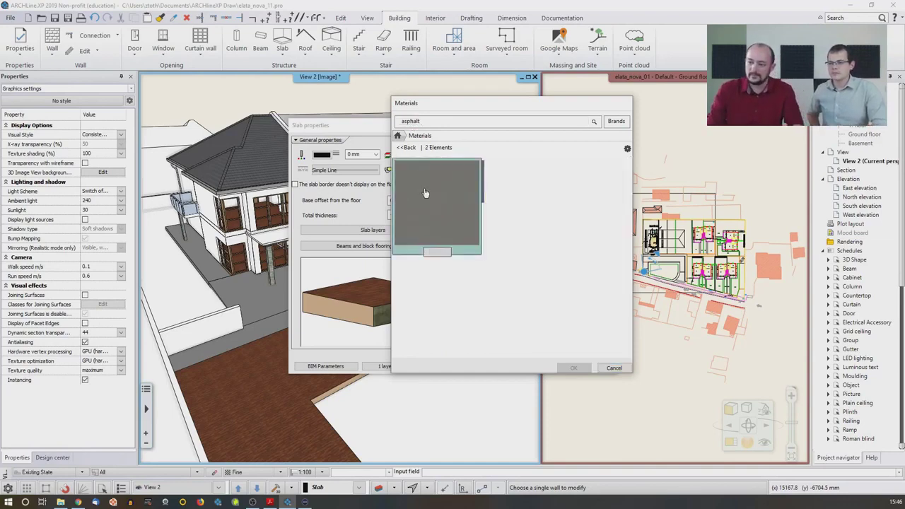
left_click(574, 368)
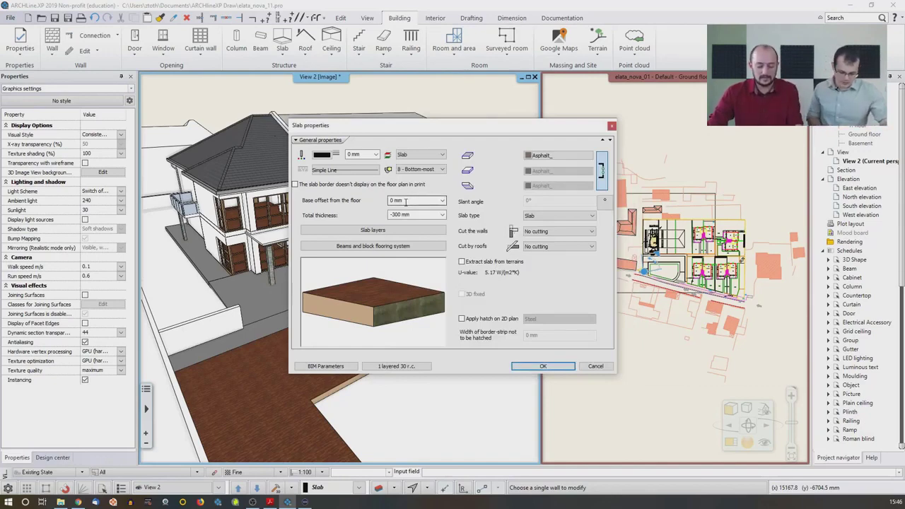
Set the road slab's base offset from the floor to -300 mm and total thickness to 50 mm, and apply the properties.
left_click(406, 202)
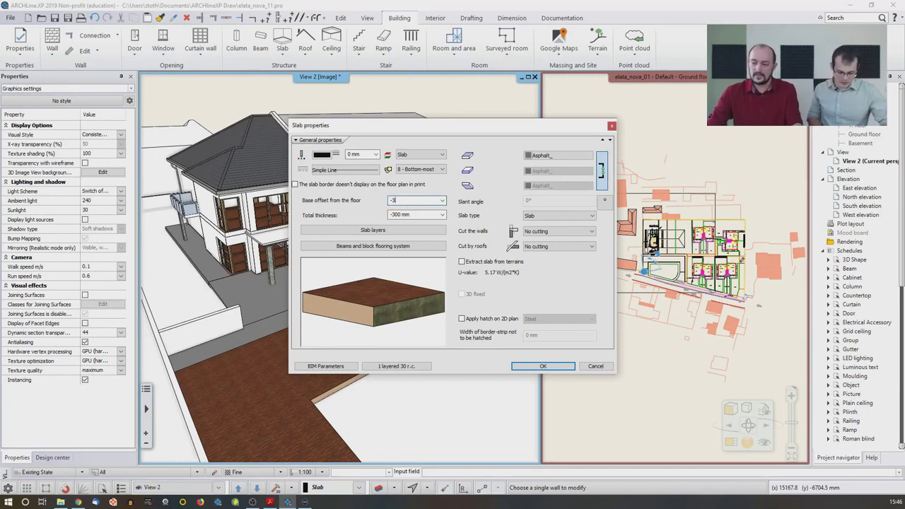
left_click(405, 214)
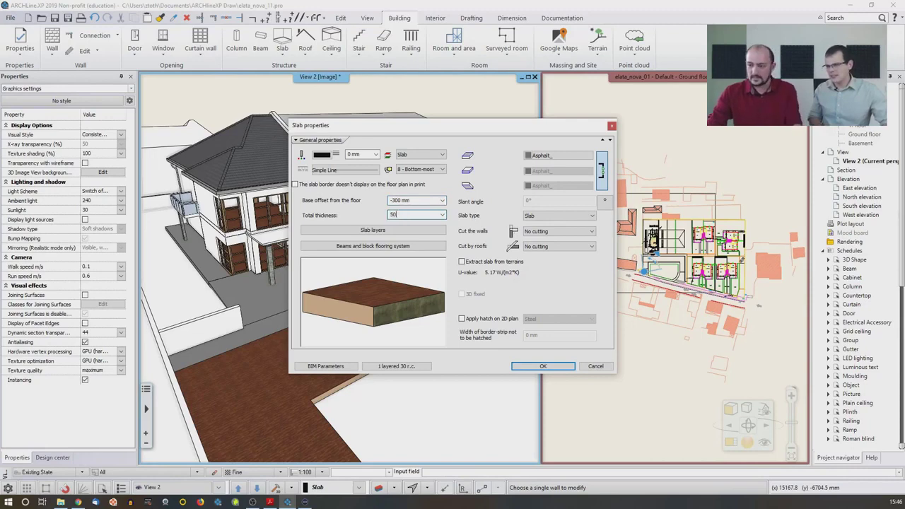
type("50")
key("shift+Tab")
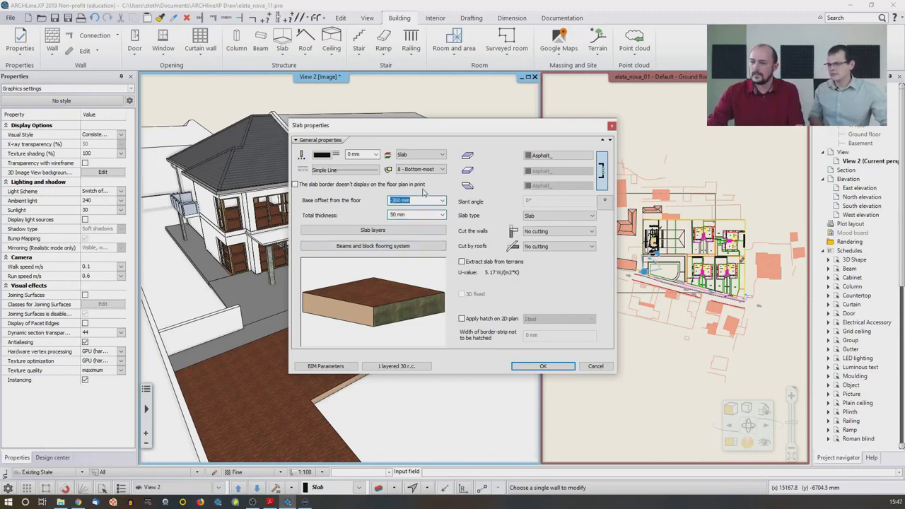
left_click(558, 370)
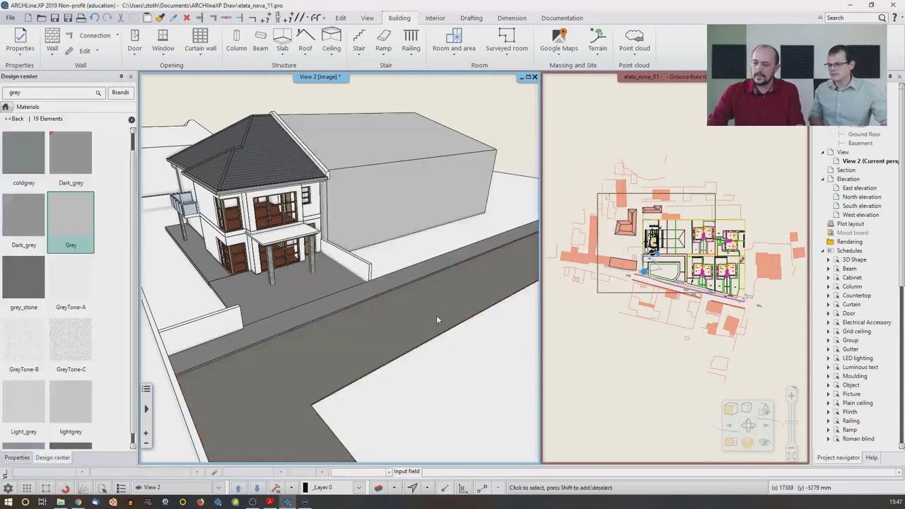
Turn the 3D view to the rear of the house and swap the ground floor plan into the large window.
middle_click_drag(423, 301, 343, 314)
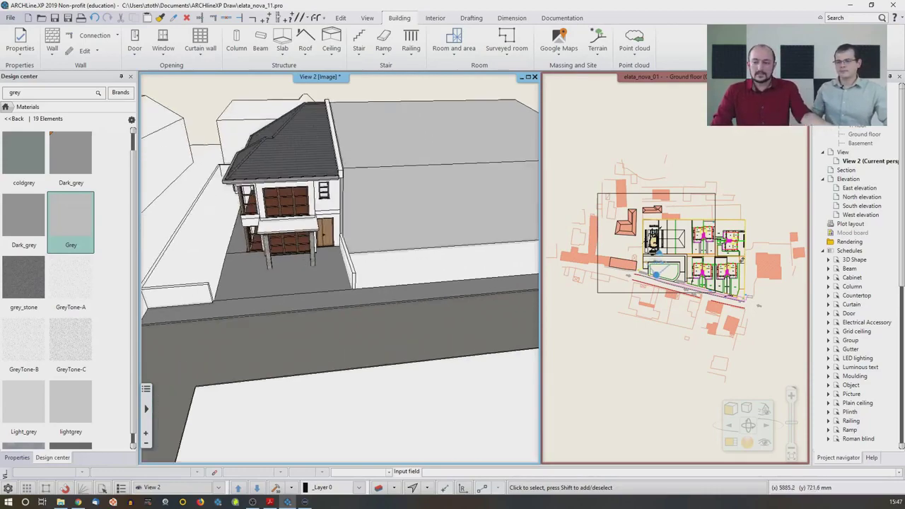
middle_click_drag(275, 238, 367, 255)
middle_click_drag(311, 339, 358, 349)
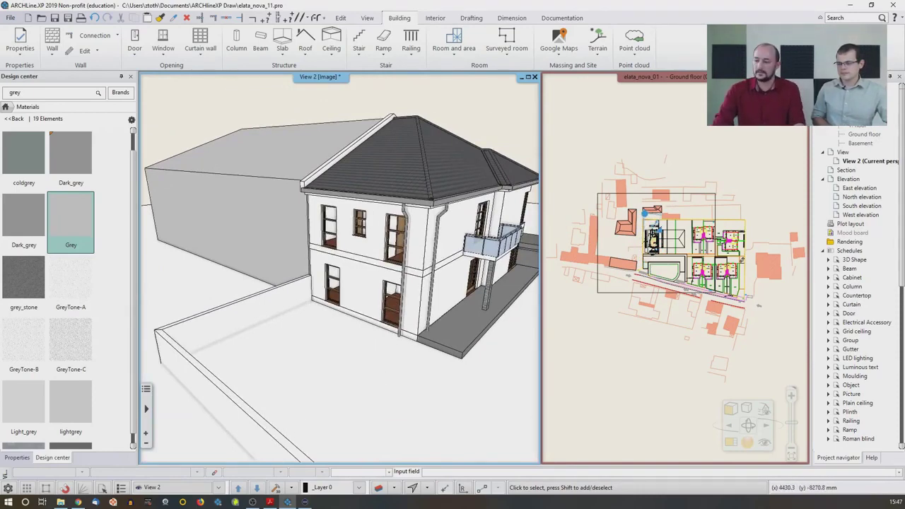
left_click(690, 332)
scroll(686, 237, "up", 5)
scroll(685, 235, "up", 2)
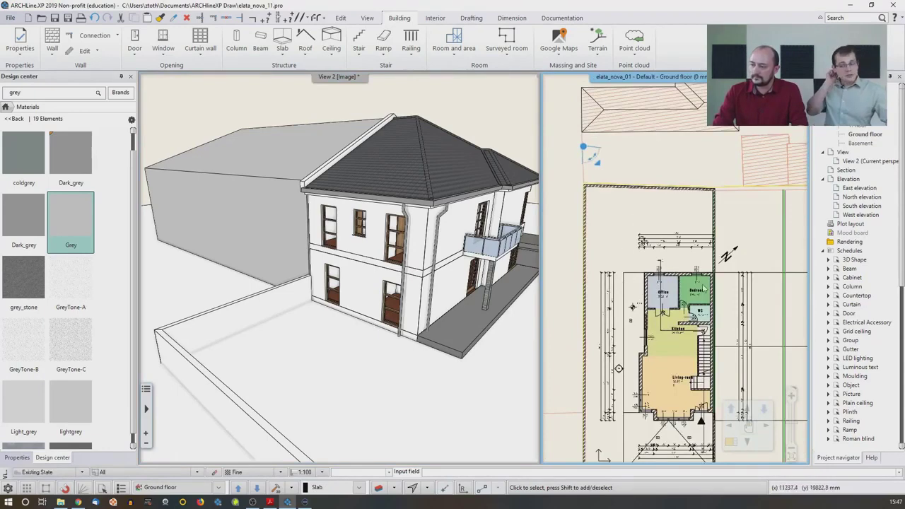
scroll(631, 256, "down", 2)
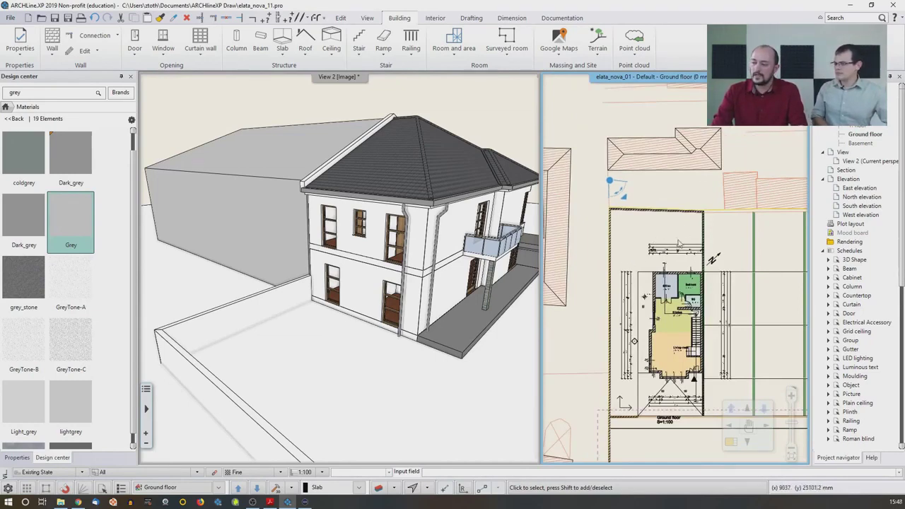
left_click(731, 442)
scroll(291, 177, "up", 5)
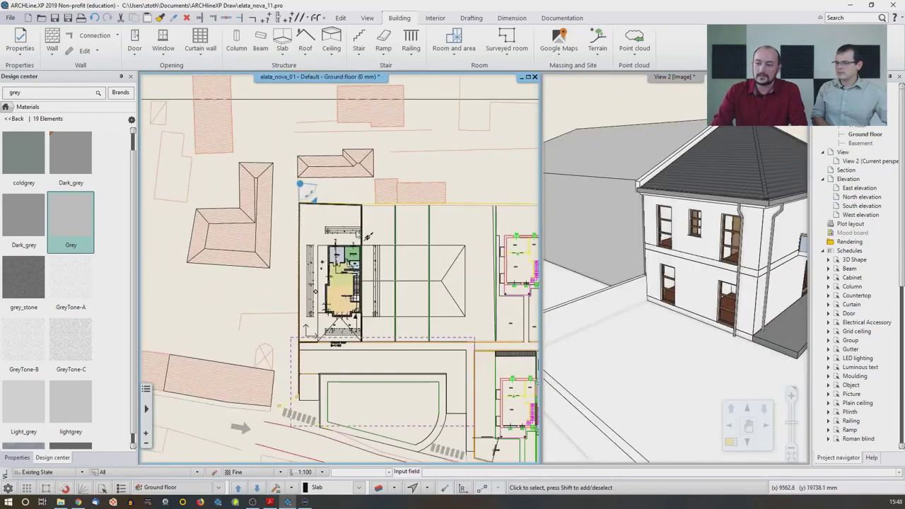
Draw a backyard slab about 8.1 m up to the rear boundary wall, about 8.6 m along it, and about 8 m down to the house.
left_click(282, 51)
left_click(320, 70)
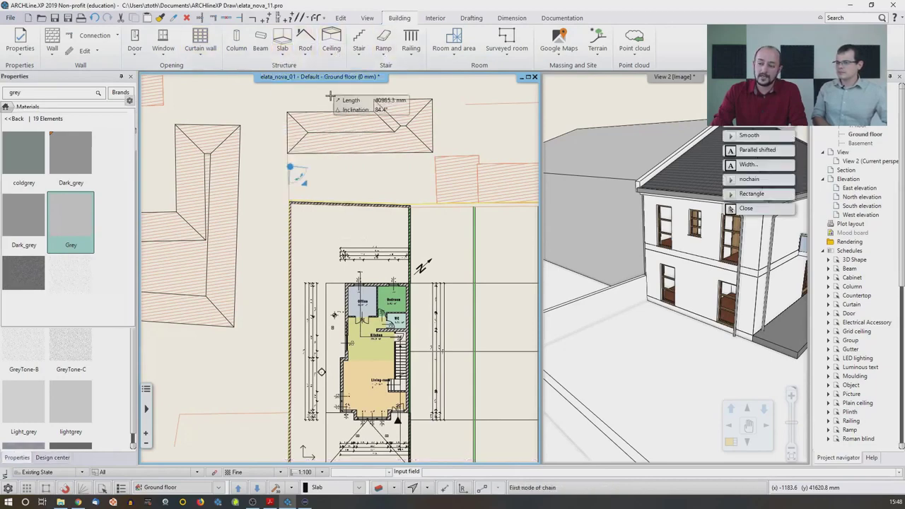
scroll(375, 255, "up", 3)
left_click(279, 317)
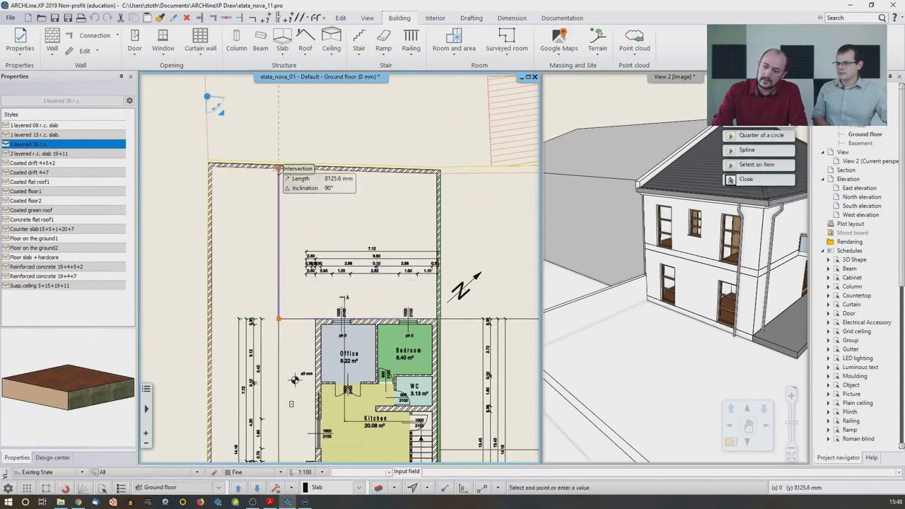
left_click(279, 168)
scroll(433, 201, "up", 3)
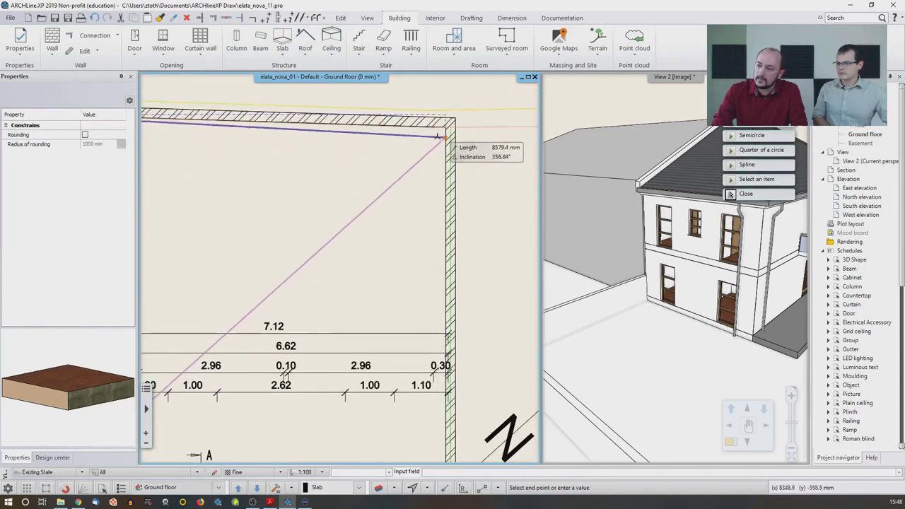
left_click(444, 125)
middle_click_drag(419, 329, 429, 192)
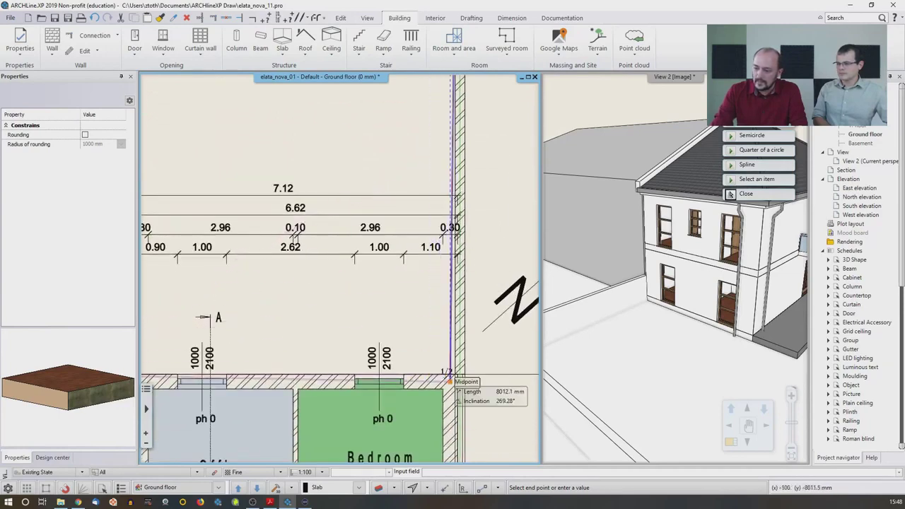
left_click(454, 373)
key("Return")
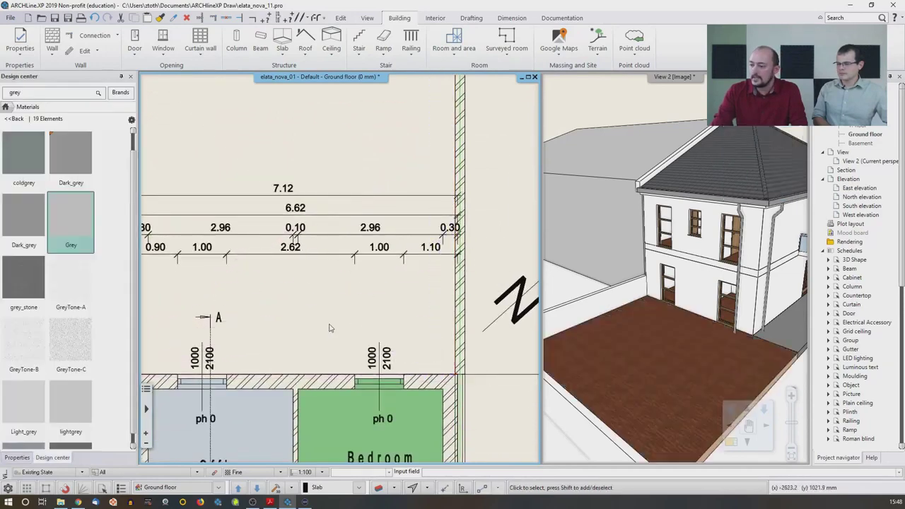
Swap the 3D view into the large window and frame the backyard slab behind the house.
left_click(731, 442)
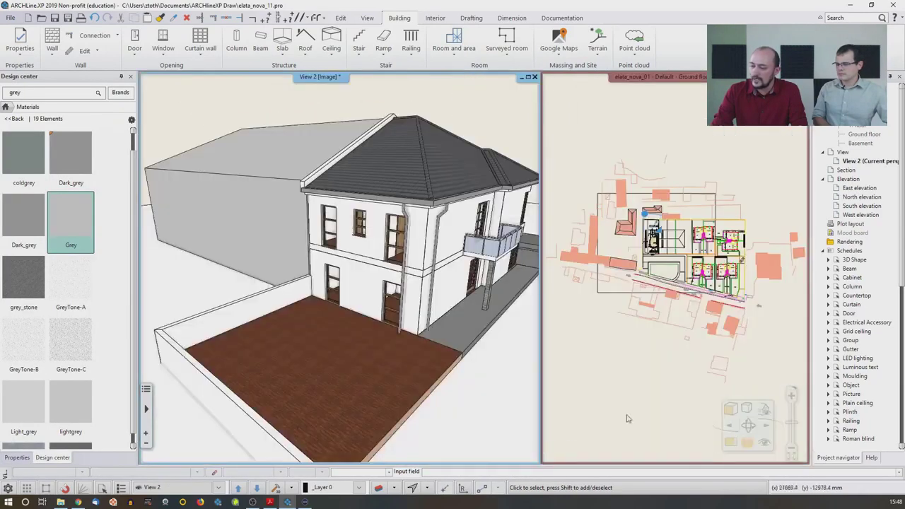
middle_click_drag(384, 353, 408, 320)
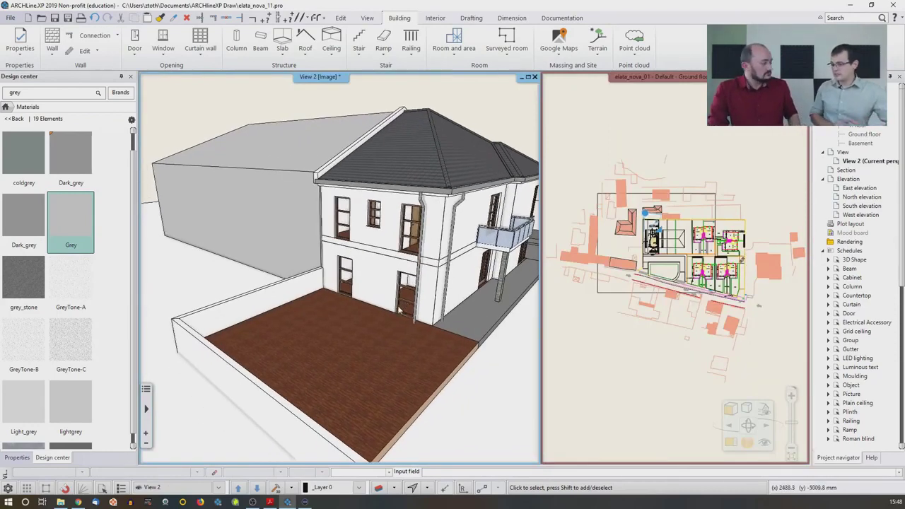
middle_click_drag(392, 309, 430, 300)
scroll(378, 355, "up", 3)
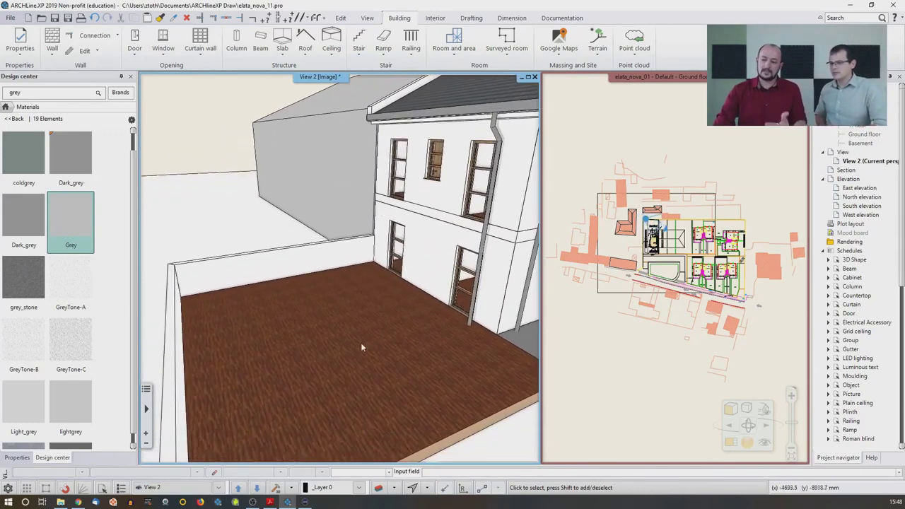
scroll(364, 346, "down", 2)
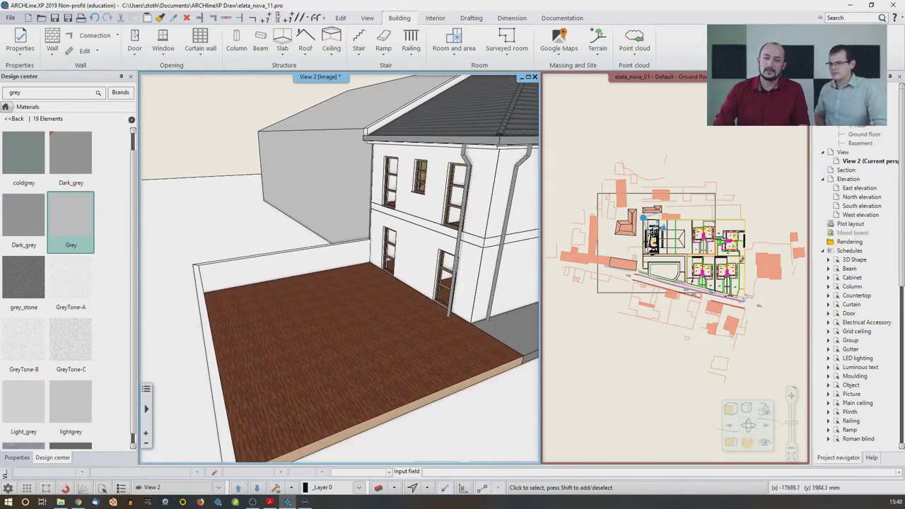
Open the Decking materials in the library's Parquet category and look through the available wood textures.
left_click(6, 108)
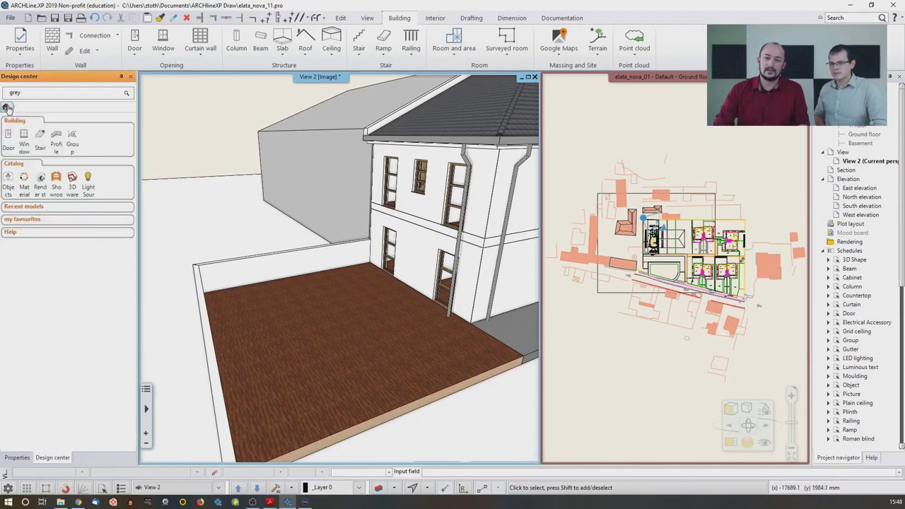
left_click(24, 180)
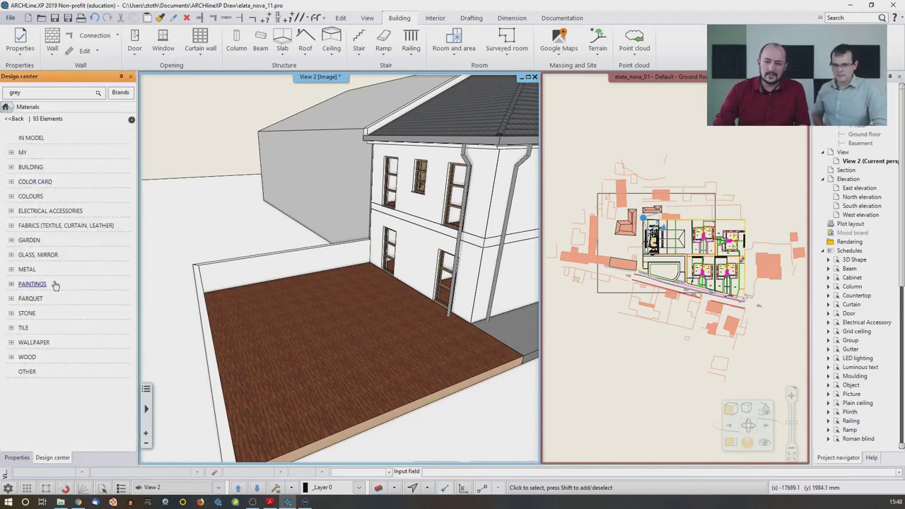
left_click(32, 298)
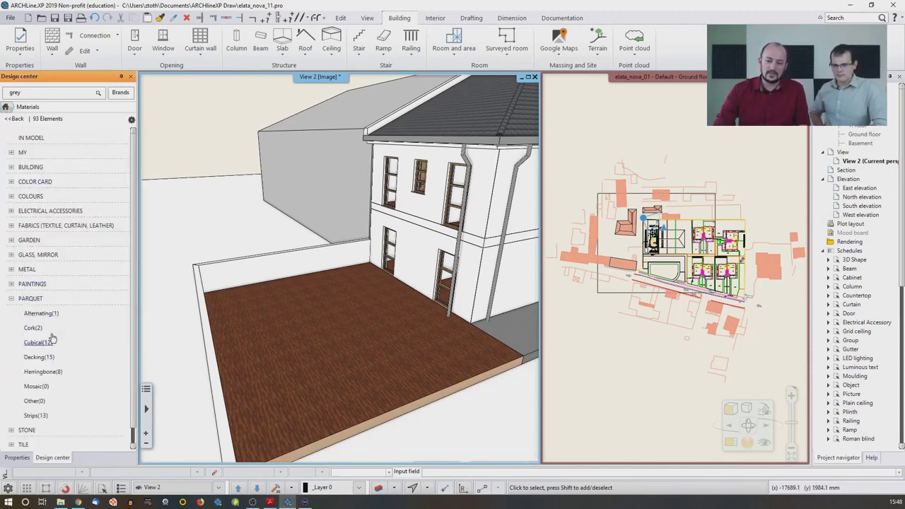
left_click(43, 357)
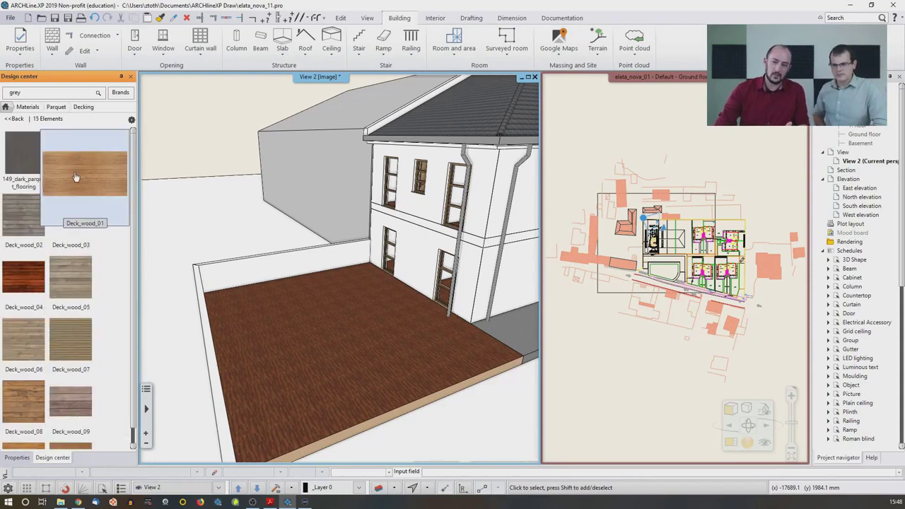
scroll(76, 177, "down", 3)
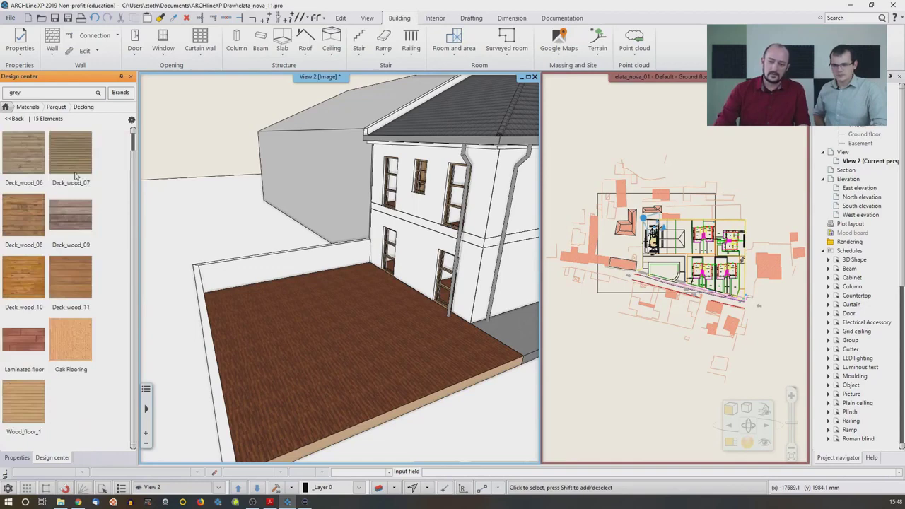
scroll(83, 311, "up", 3)
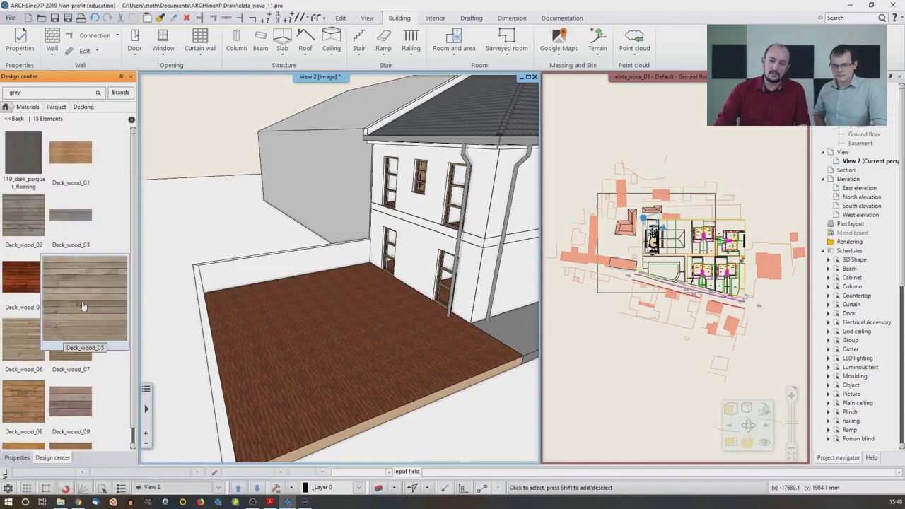
Replace the backyard slab's top material with Deck_wood_01 on this object only.
left_click_drag(70, 152, 355, 333)
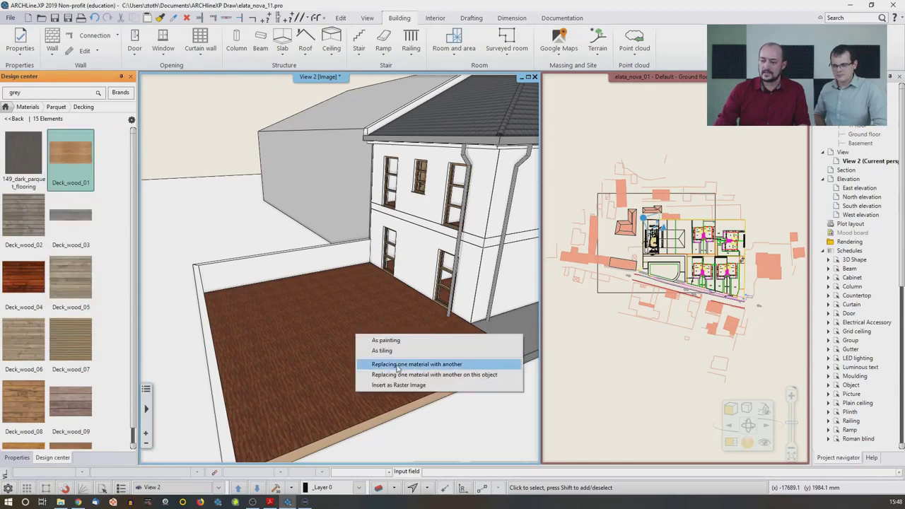
left_click(469, 375)
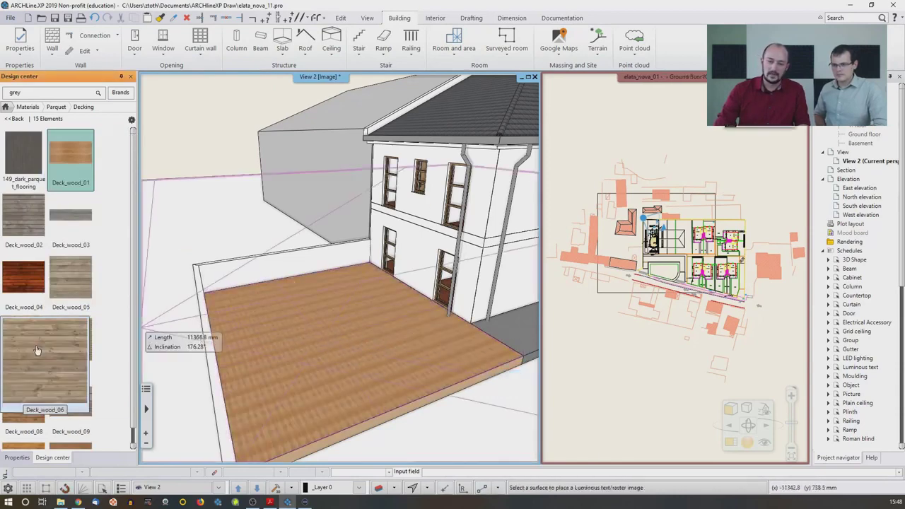
Replace the backyard slab's top material with Deck_wood_06 on this object only.
left_click_drag(38, 351, 337, 332)
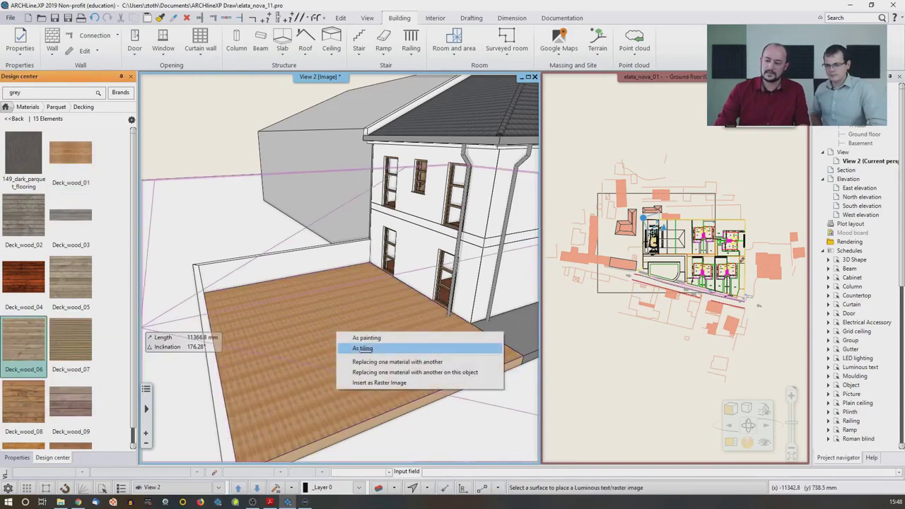
left_click(382, 372)
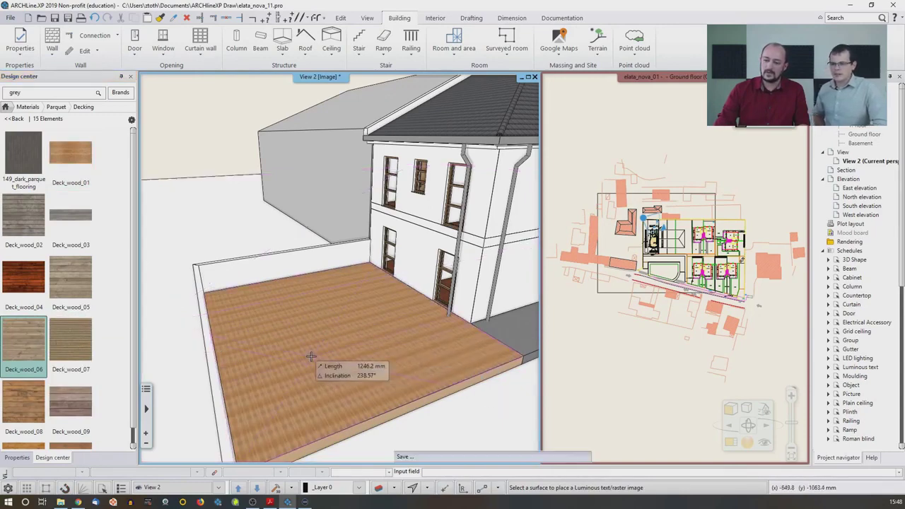
key("Escape")
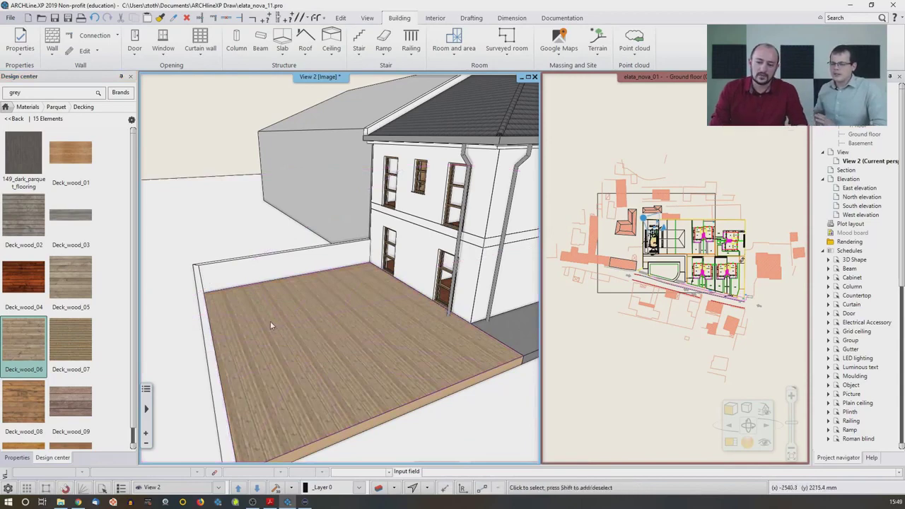
Compare the remaining decking textures and replace the backyard slab's top material with Deck_wood_02, swapping one material for another.
mouse_move(85, 332)
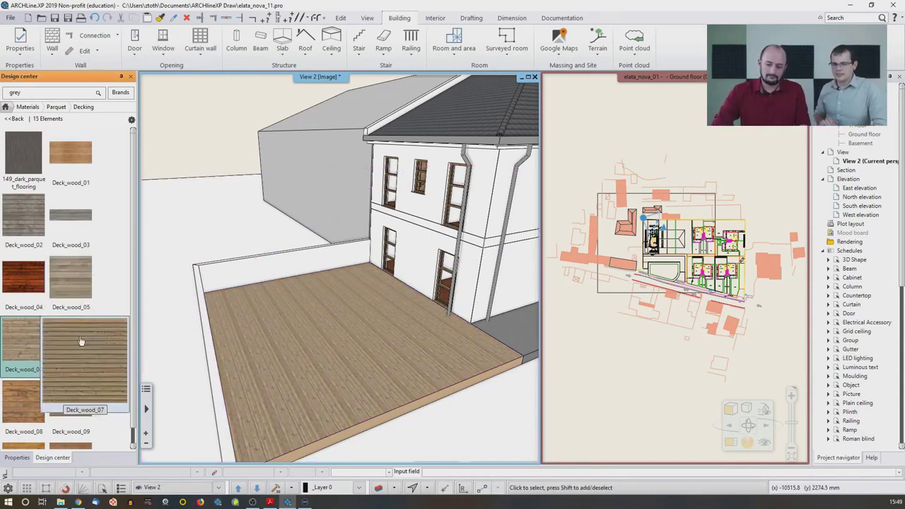
mouse_move(70, 311)
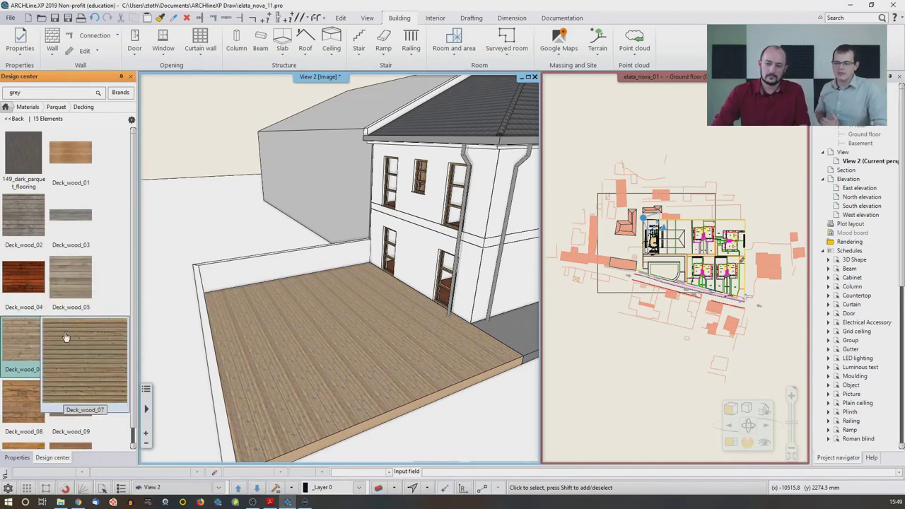
scroll(97, 290, "down", 3)
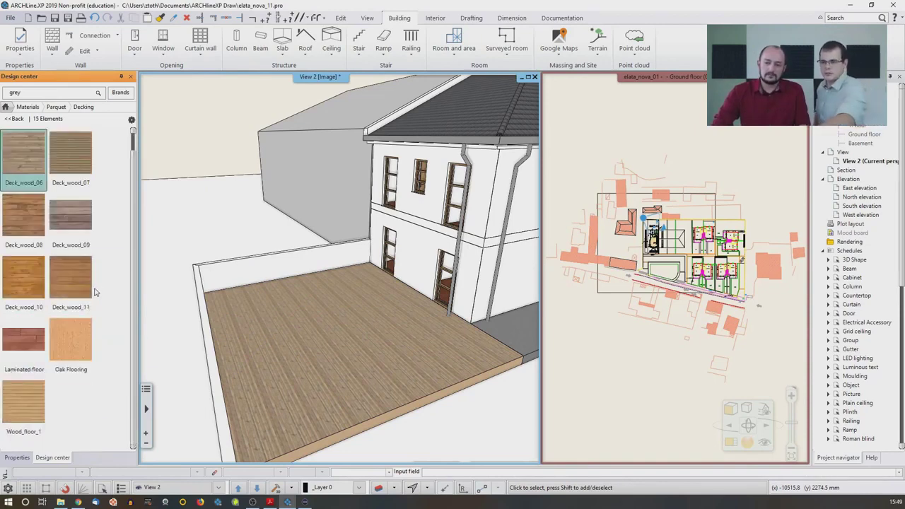
scroll(50, 257, "up", 3)
mouse_move(20, 222)
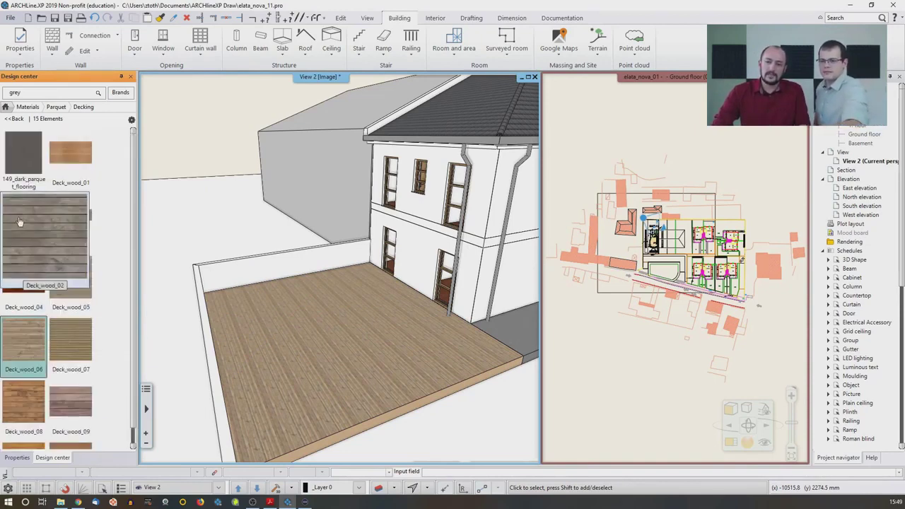
left_click_drag(19, 222, 309, 332)
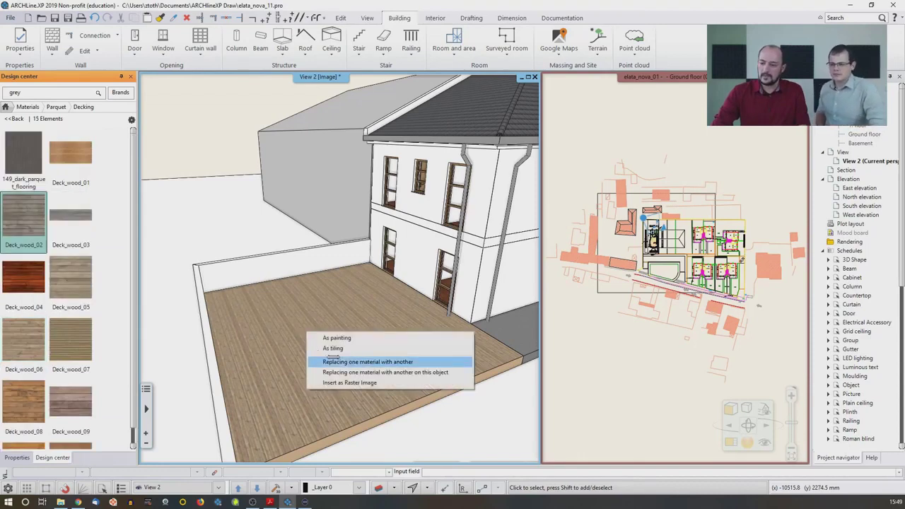
left_click(340, 362)
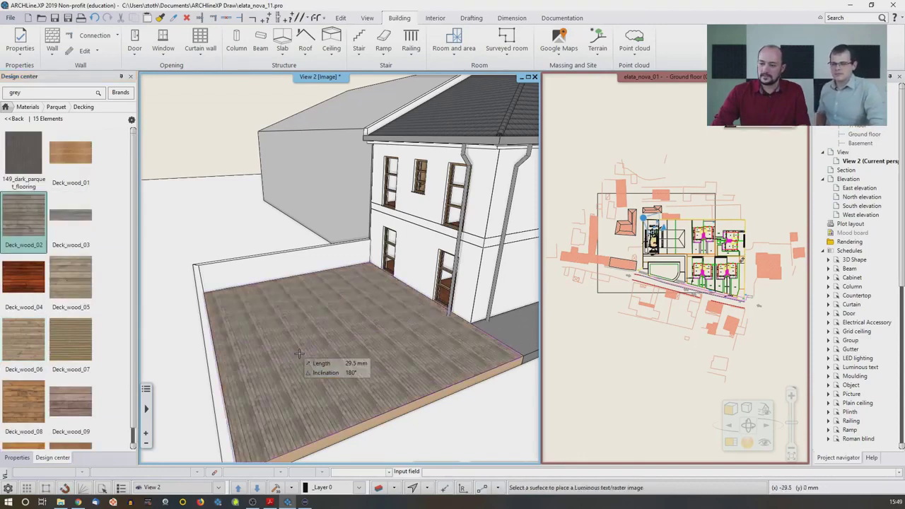
scroll(338, 360, "up", 6)
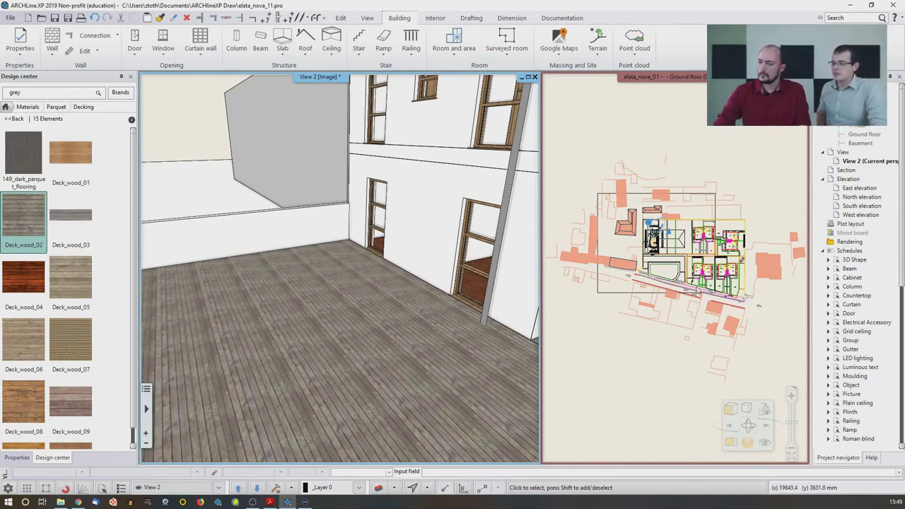
Hide the Dimension - Elevation level, Dimension - Length and Dimension - Opening dimension layers in the ground floor plan using Layer walk.
scroll(684, 282, "up", 6)
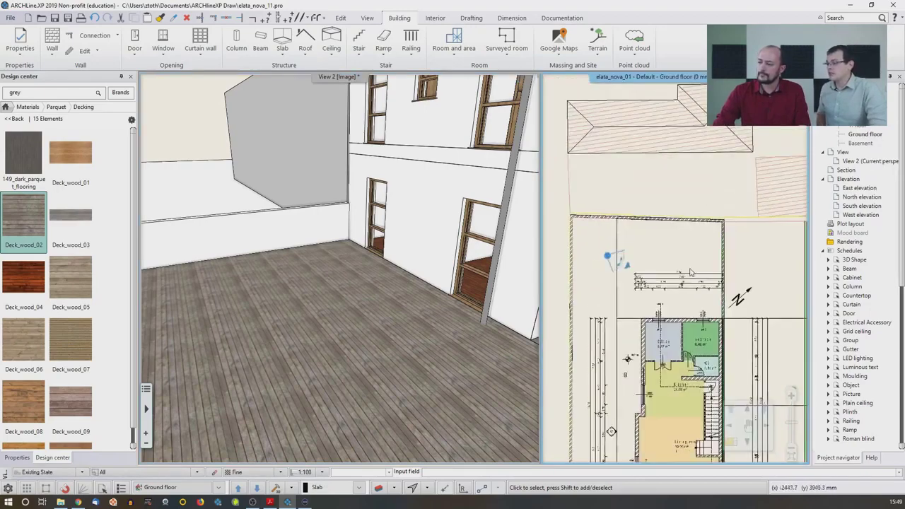
scroll(683, 268, "up", 3)
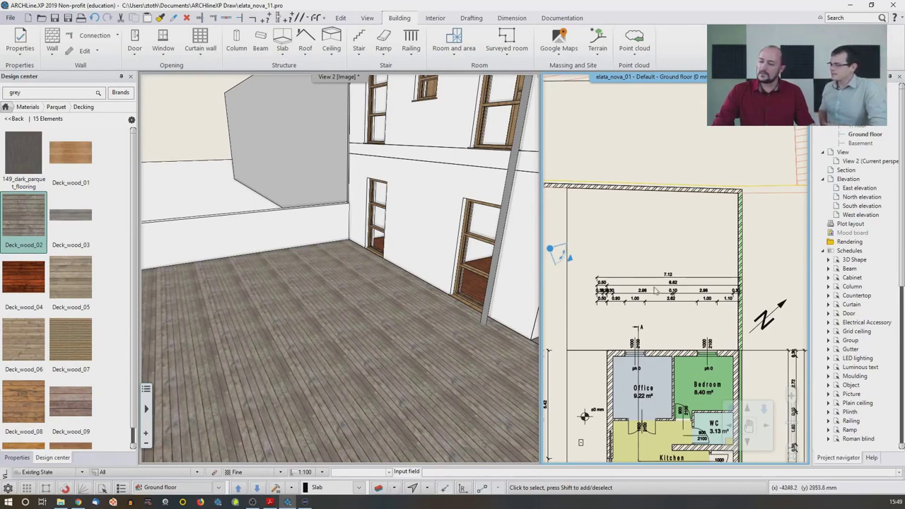
left_click(395, 489)
left_click(407, 445)
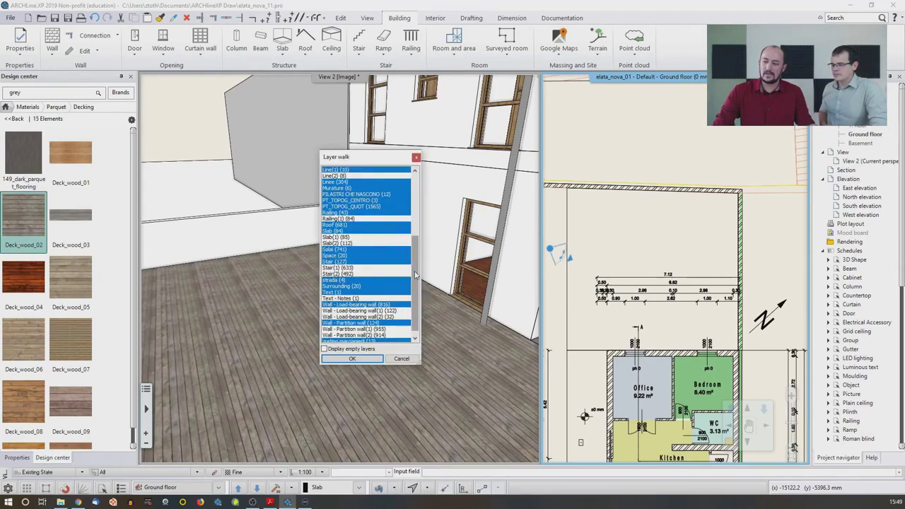
left_click_drag(415, 275, 417, 201)
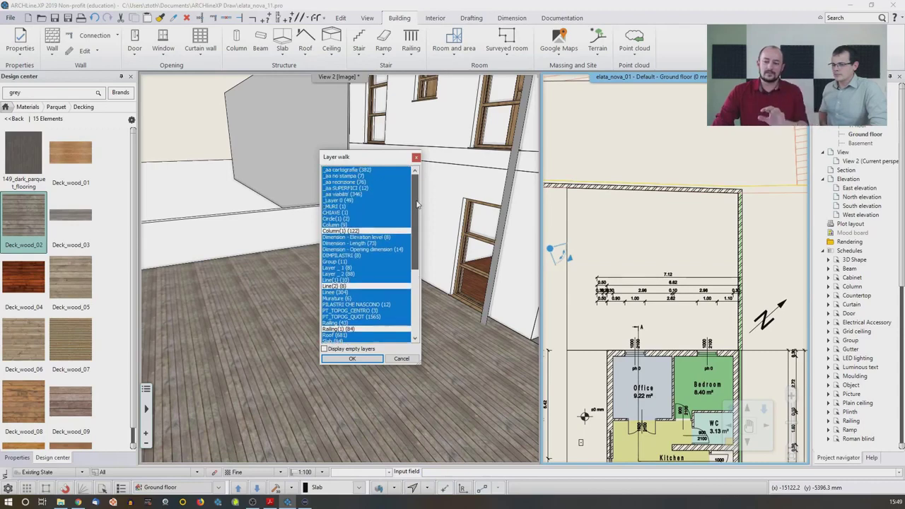
left_click(354, 237)
left_click(350, 243)
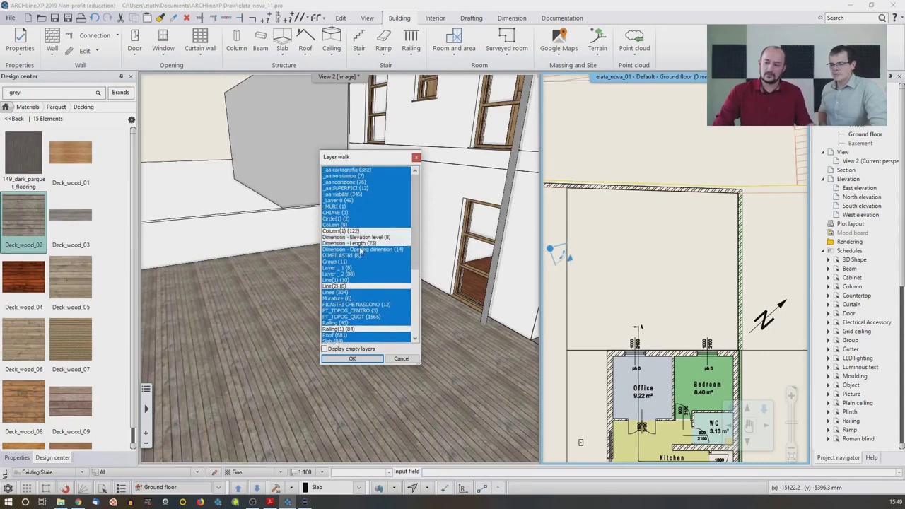
left_click(361, 249)
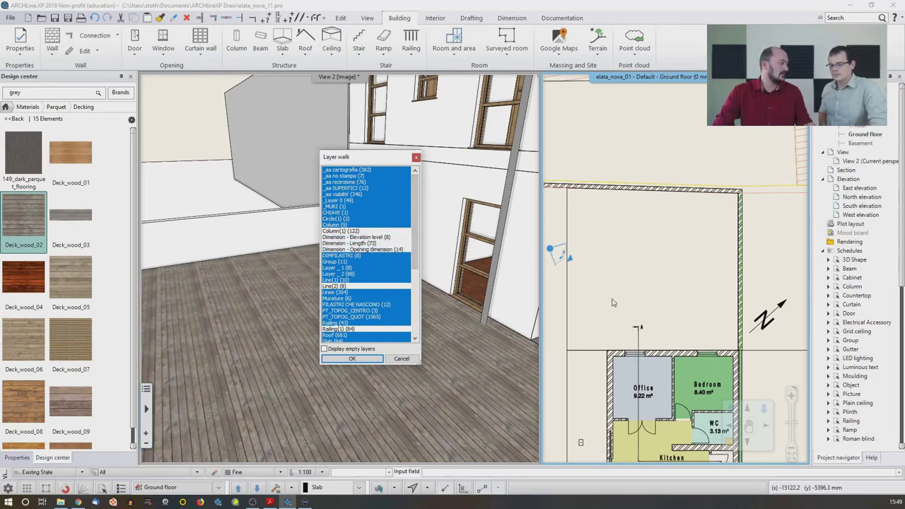
left_click(366, 359)
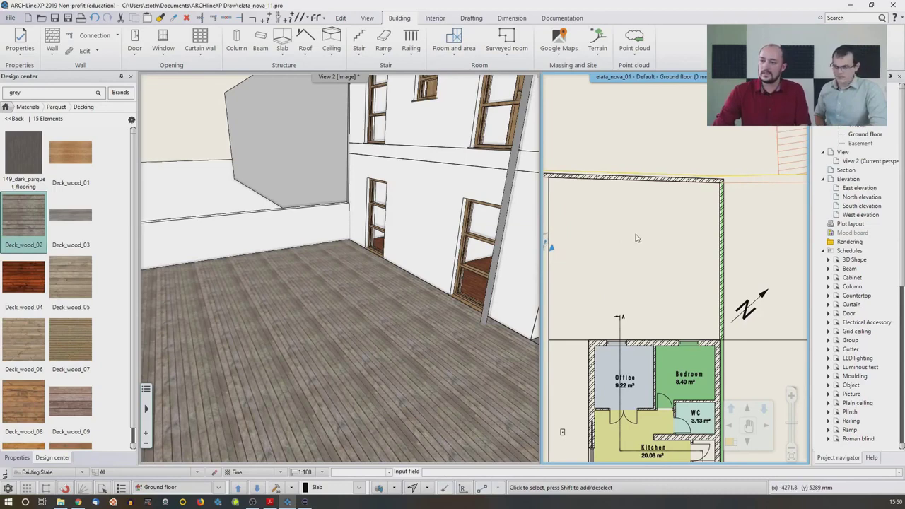
Draw a 5500 by 3500 mm general rectangle in the backyard behind the Office and Bedroom on the ground floor plan.
left_click(471, 21)
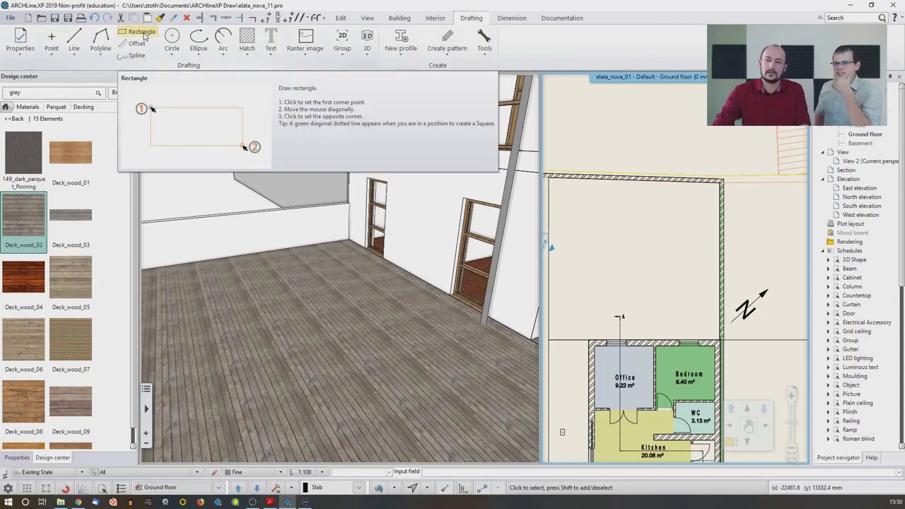
left_click(103, 54)
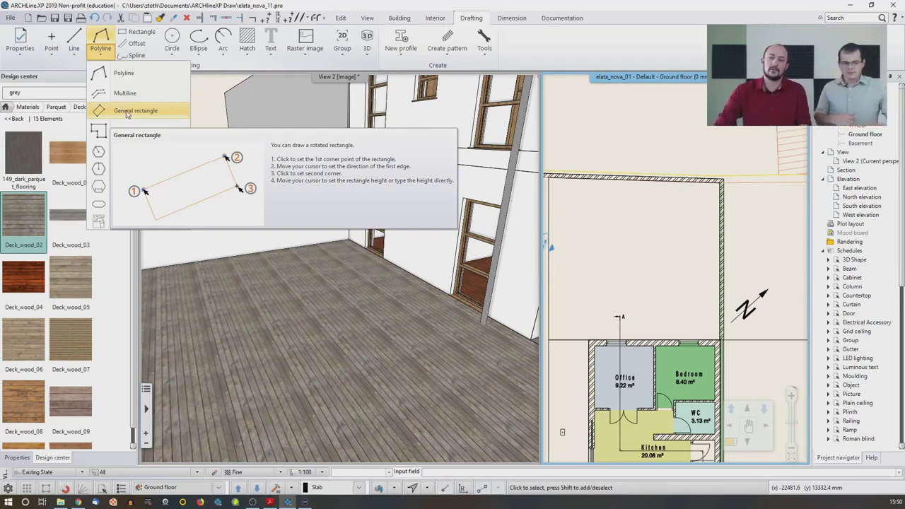
left_click(127, 115)
scroll(607, 269, "up", 1)
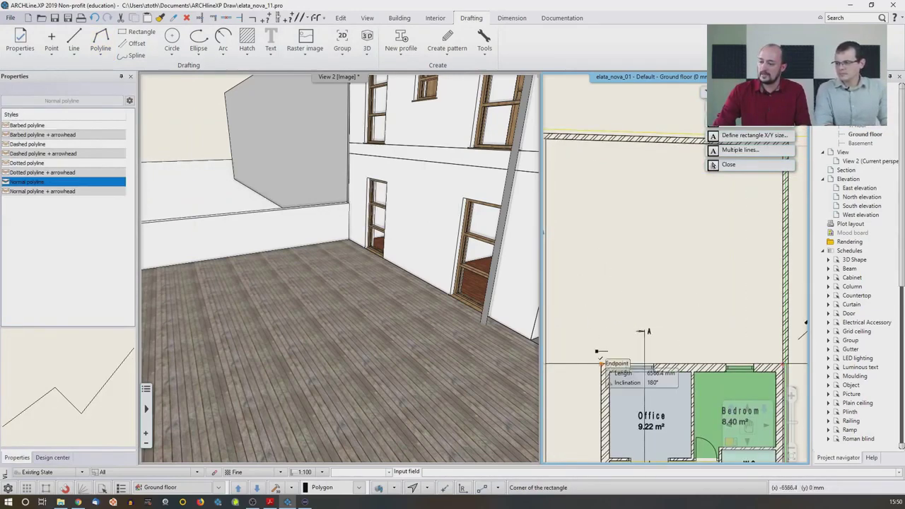
middle_click_drag(600, 346, 596, 338)
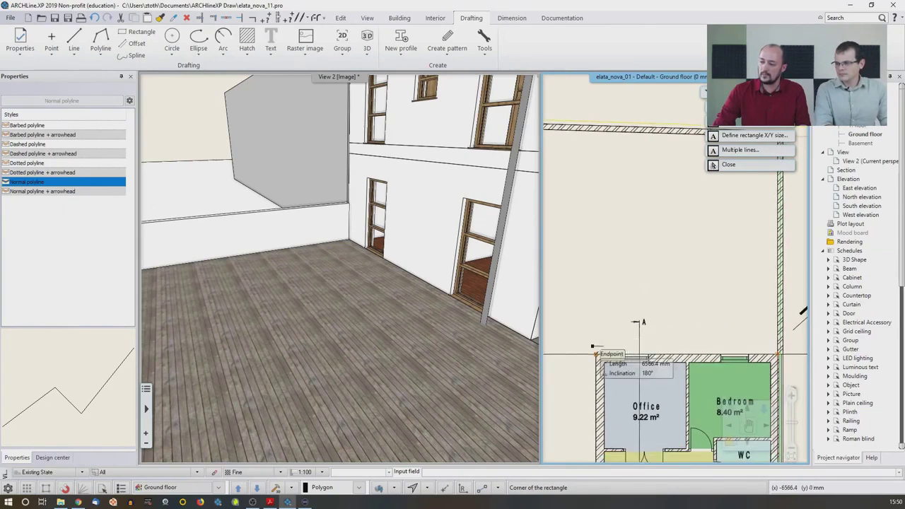
left_click(573, 300)
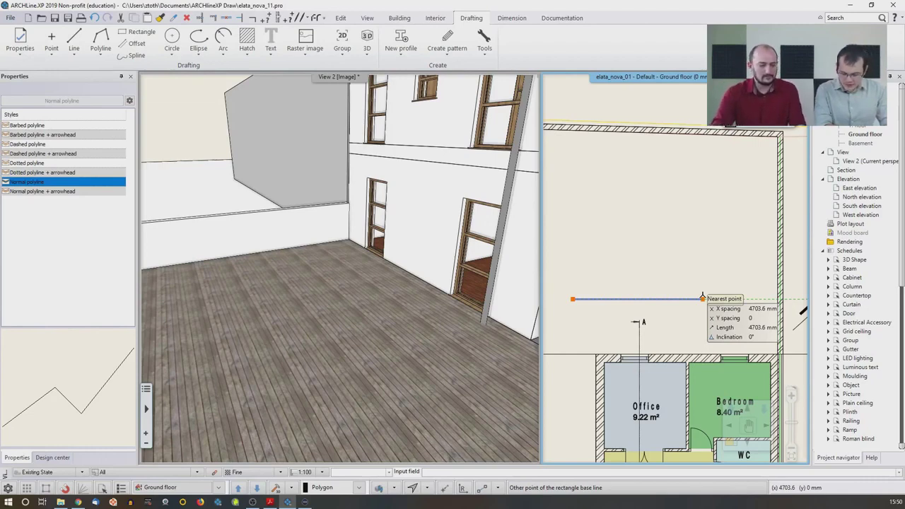
type("50")
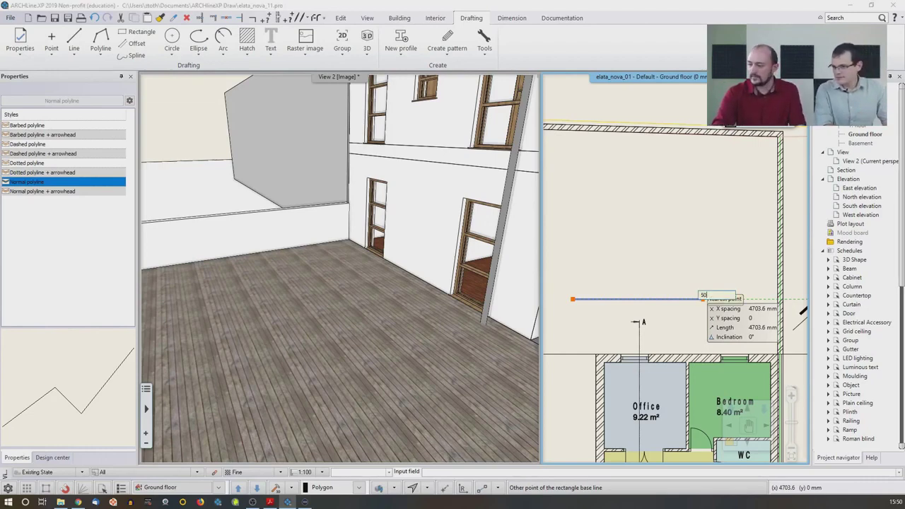
key("BackSpace")
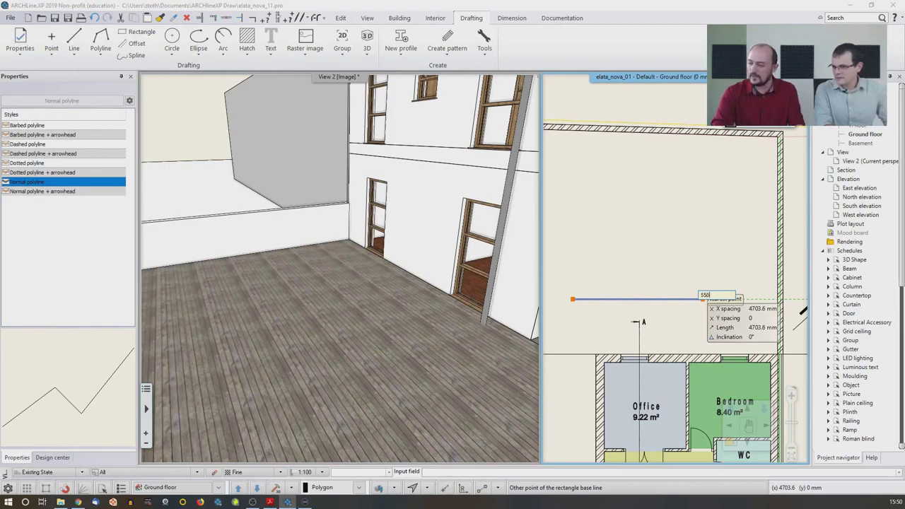
type("500")
key("Return")
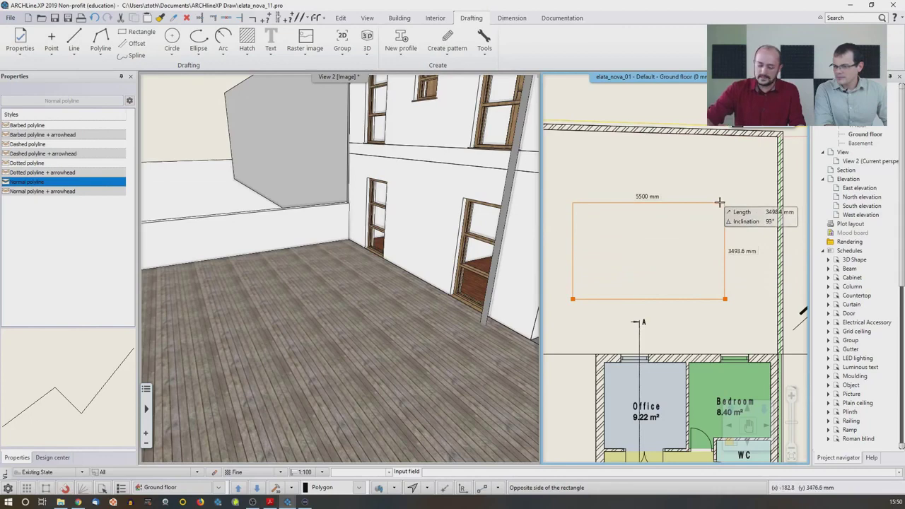
type("35")
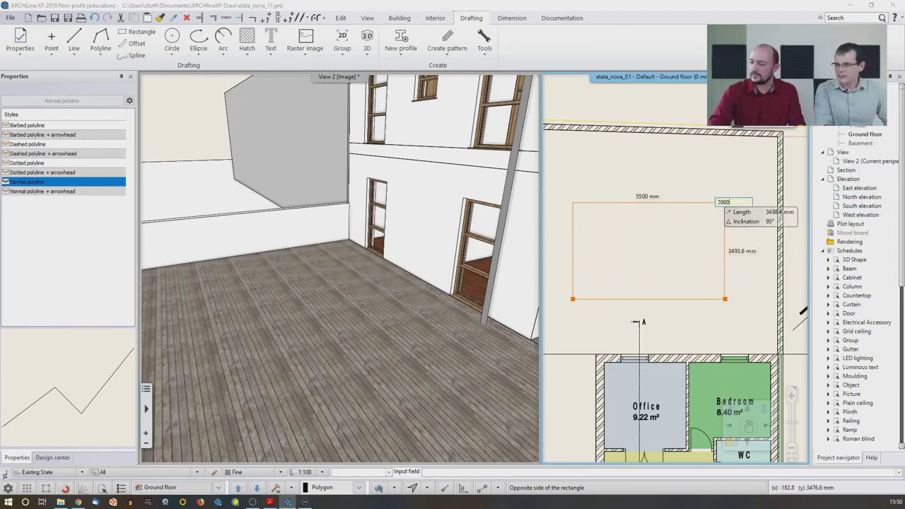
type("00")
key("Return")
key("Escape")
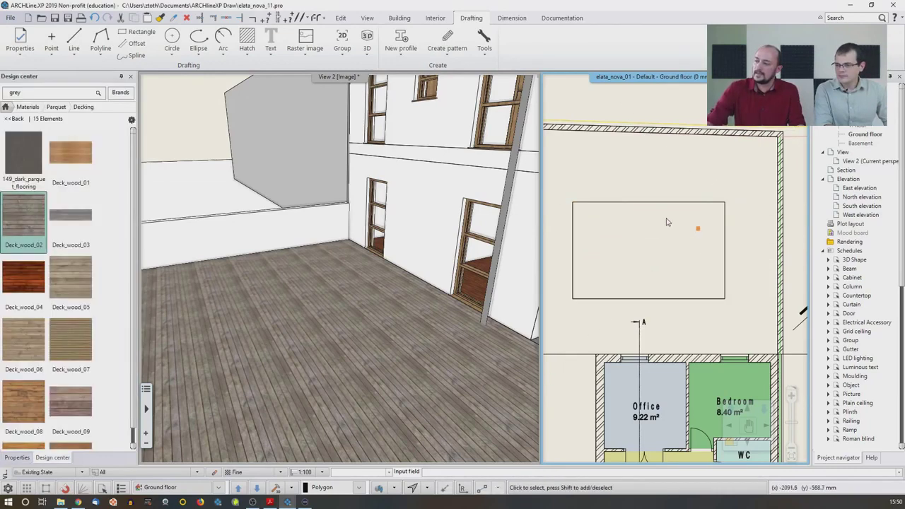
Fillet all corners of the backyard rectangle with a radius of about 480 mm.
middle_click_drag(654, 221, 661, 217)
left_click(580, 219)
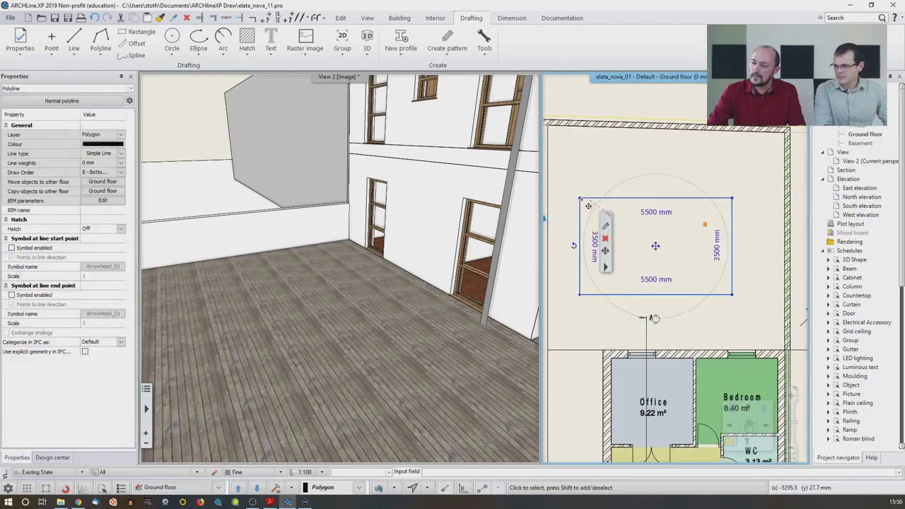
mouse_move(581, 202)
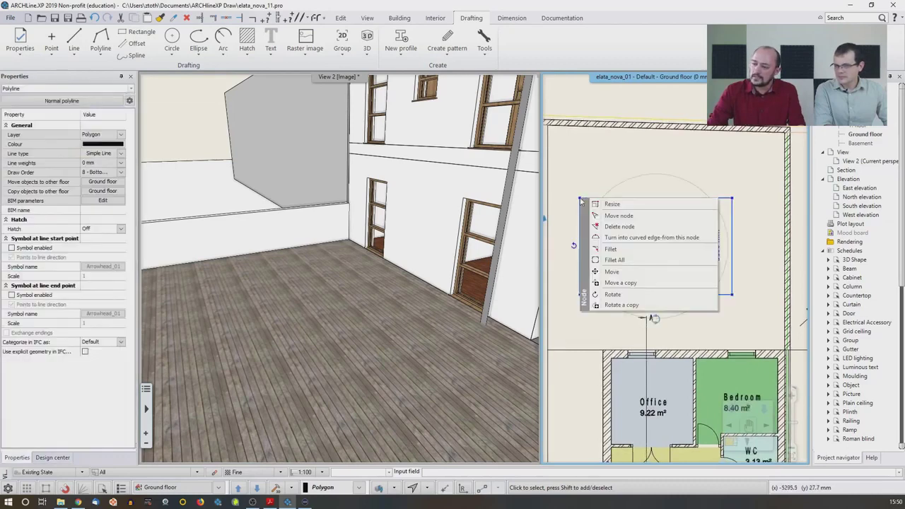
left_click(611, 261)
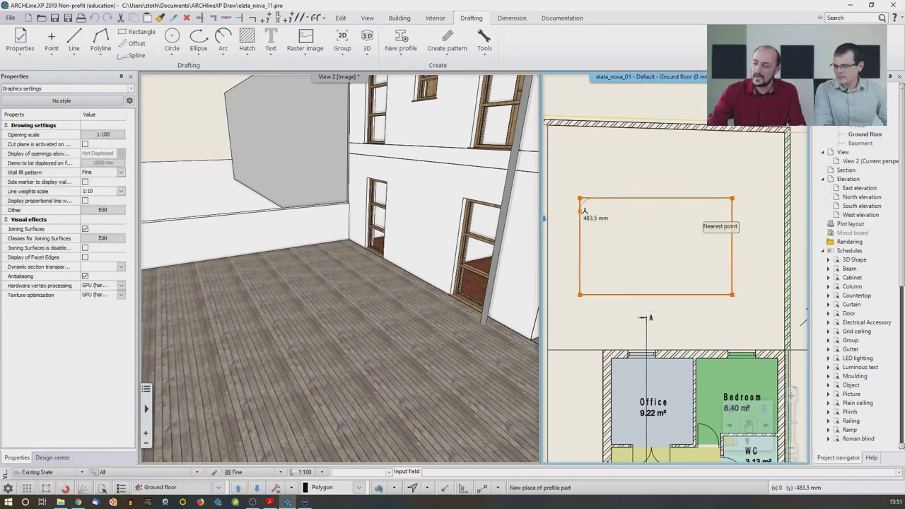
left_click(584, 210)
key("Escape")
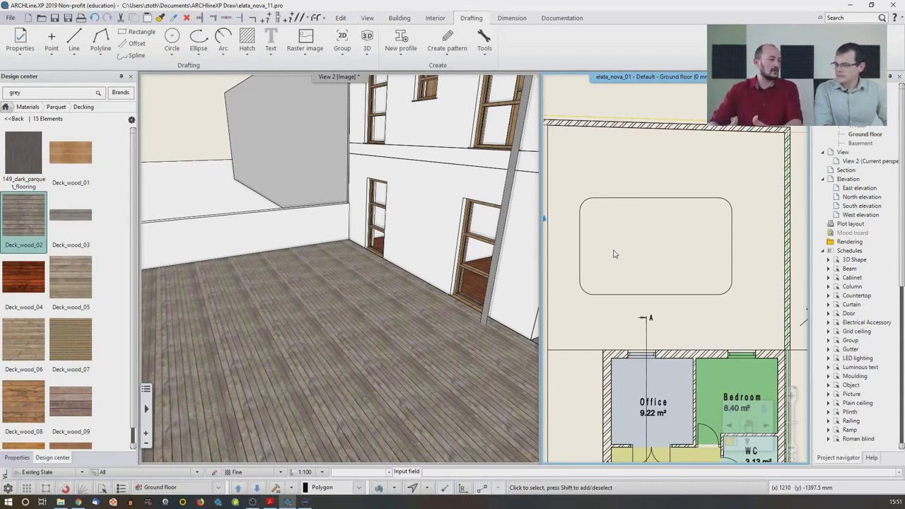
Move the rounded rectangle straight away from the house by about 1 m, towards the rear boundary wall.
left_click(648, 199)
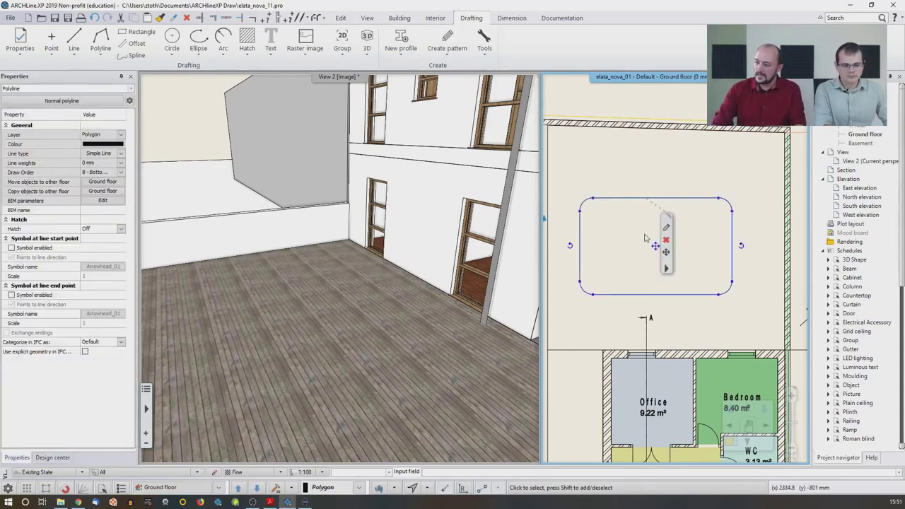
left_click(656, 245)
left_click(676, 250)
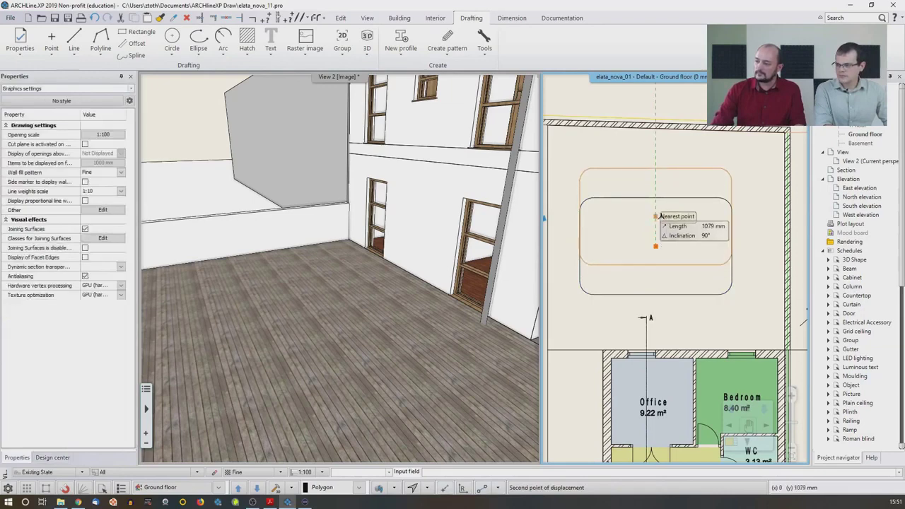
left_click(658, 220)
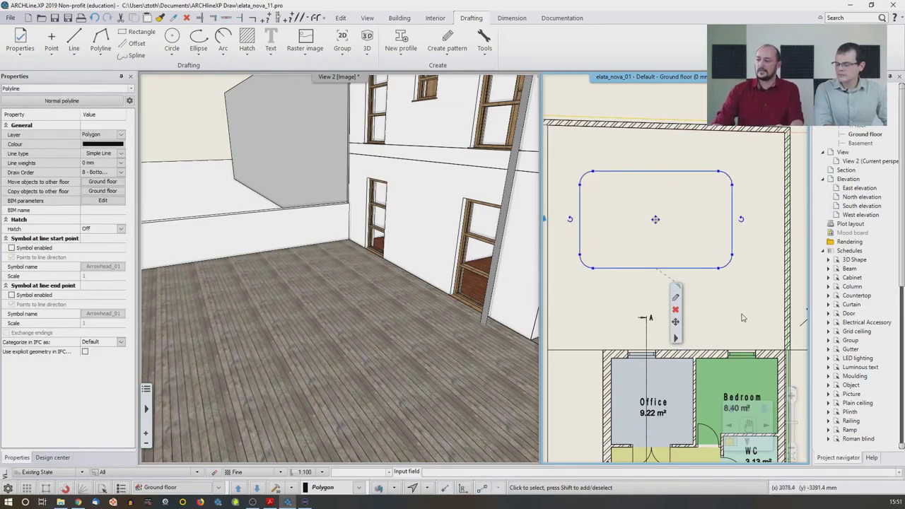
key("Escape")
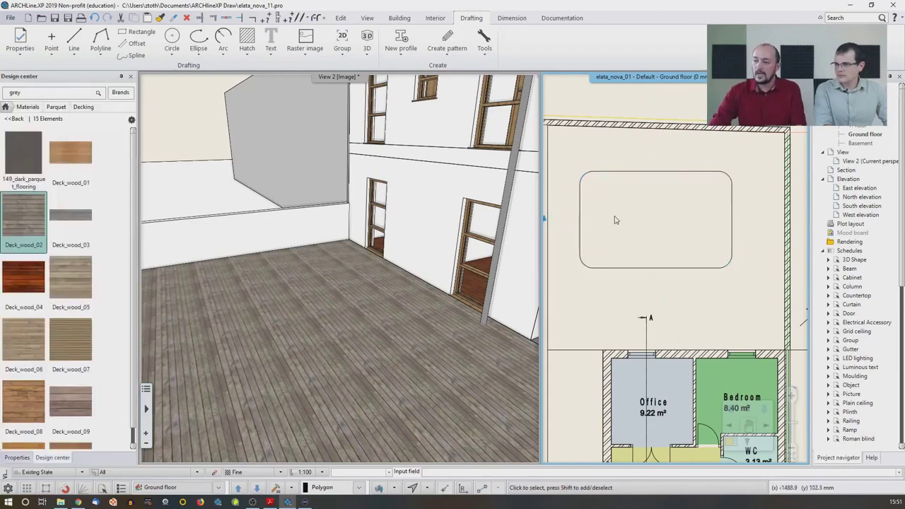
Cut a hole in the wood-decked terrace slab using the rounded rectangle as the closed hole contour.
left_click(550, 178)
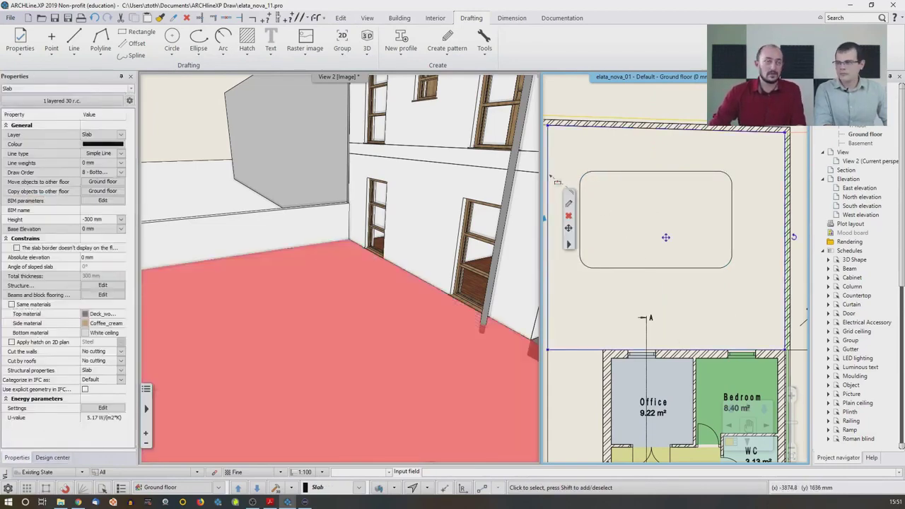
right_click(575, 240)
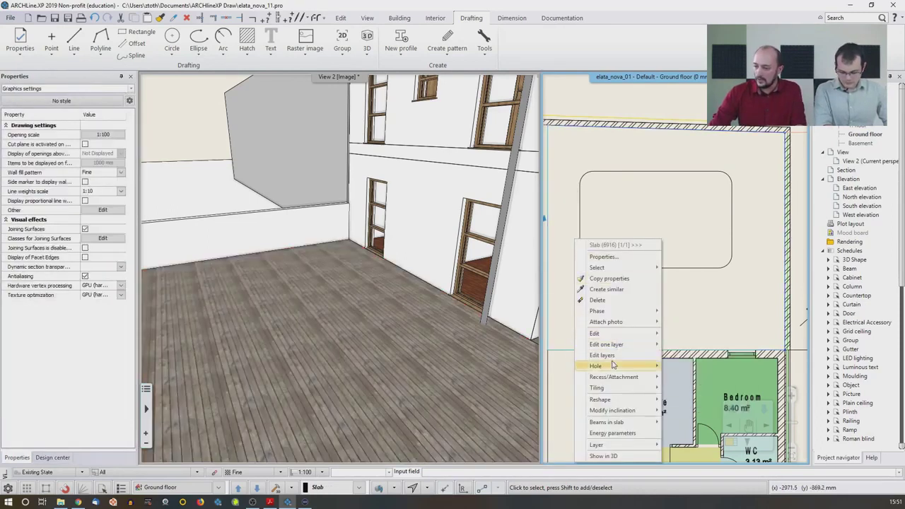
mouse_move(615, 366)
left_click(691, 367)
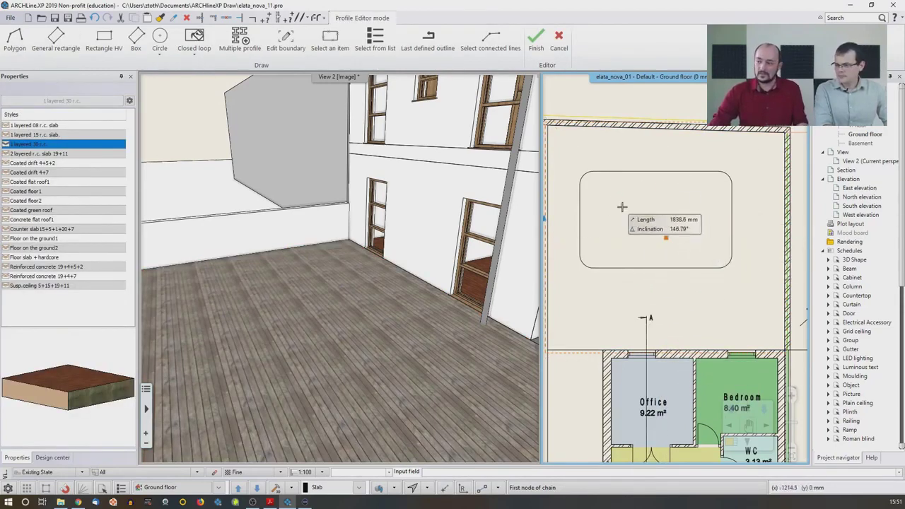
left_click(195, 35)
left_click(641, 214)
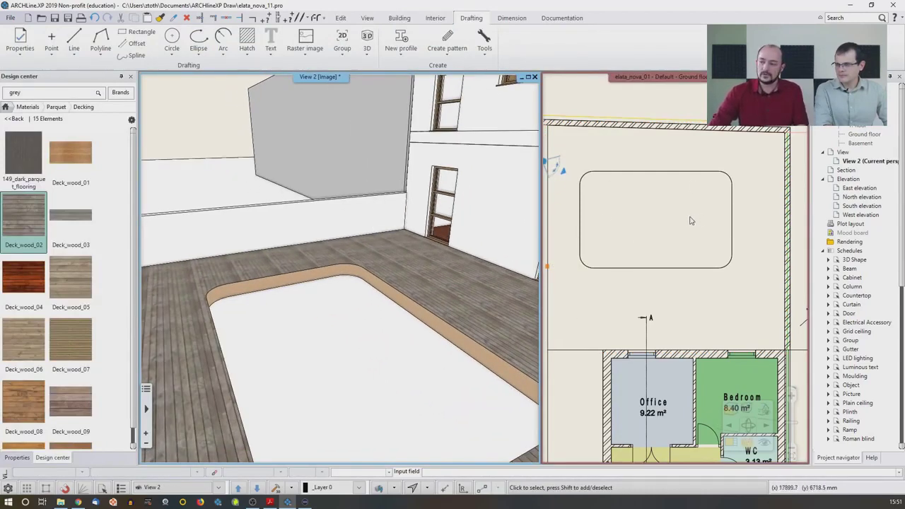
left_click(405, 21)
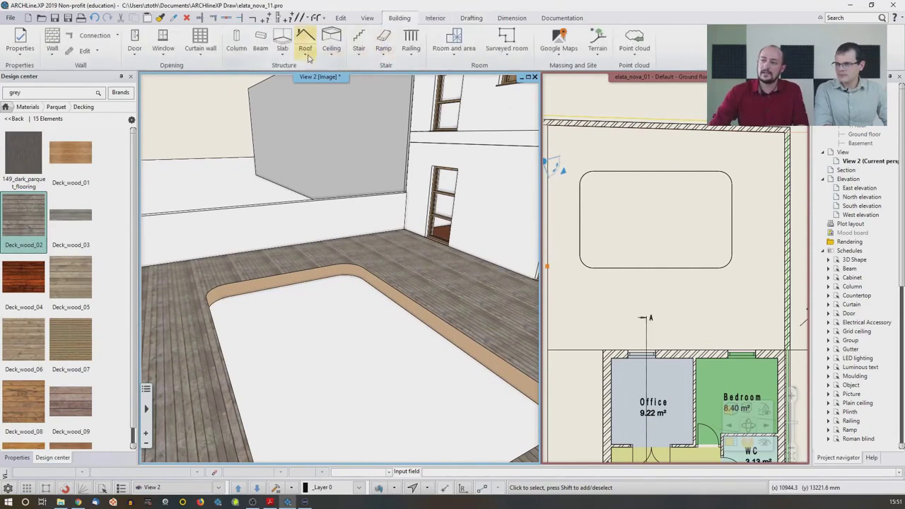
left_click(282, 55)
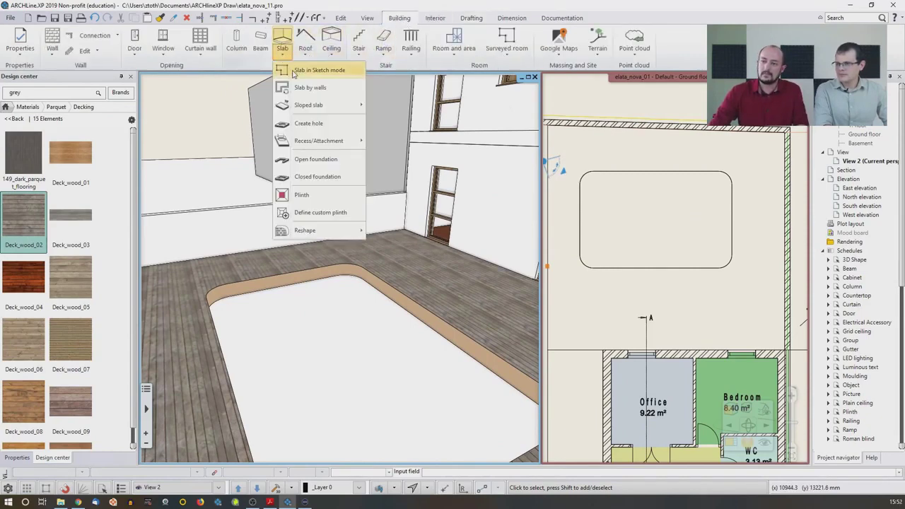
left_click(320, 70)
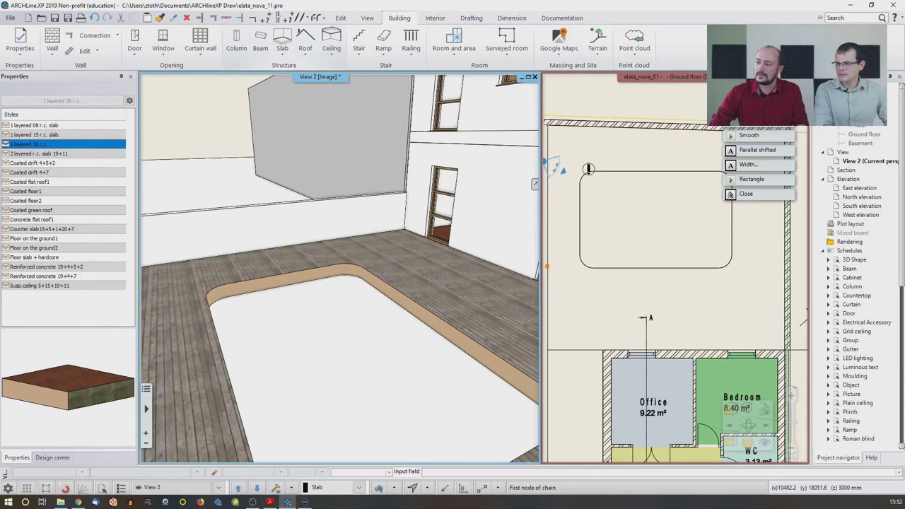
key("Escape")
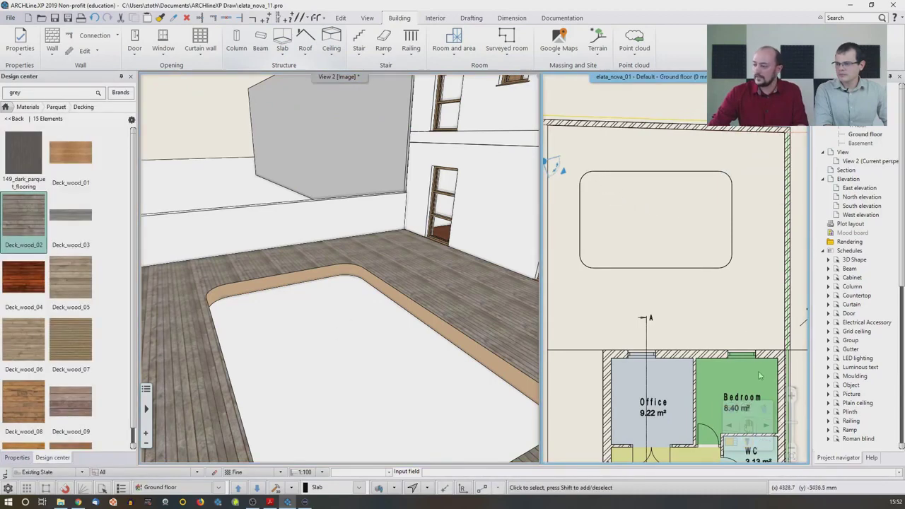
Try to create a sketch-mode slab in the ground floor plan by picking the existing rounded rectangle as its outline.
left_click(748, 425)
scroll(373, 245, "up", 10)
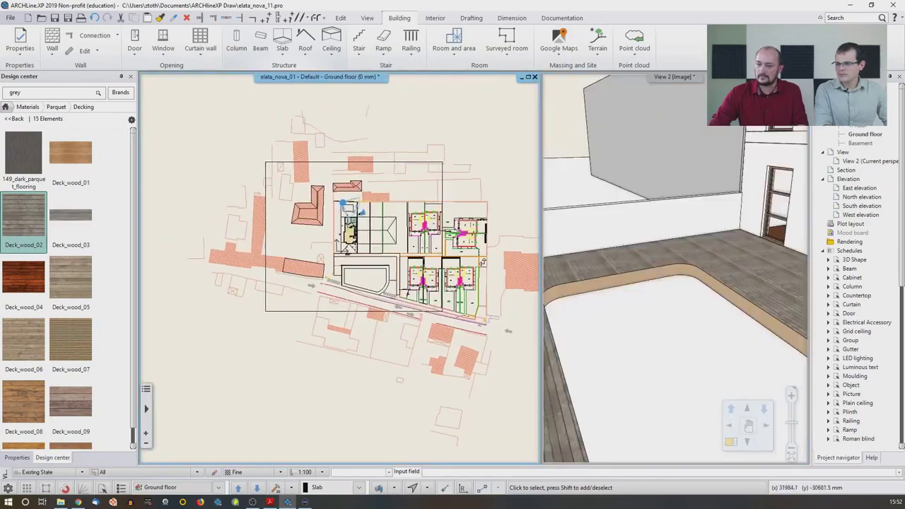
scroll(372, 245, "up", 3)
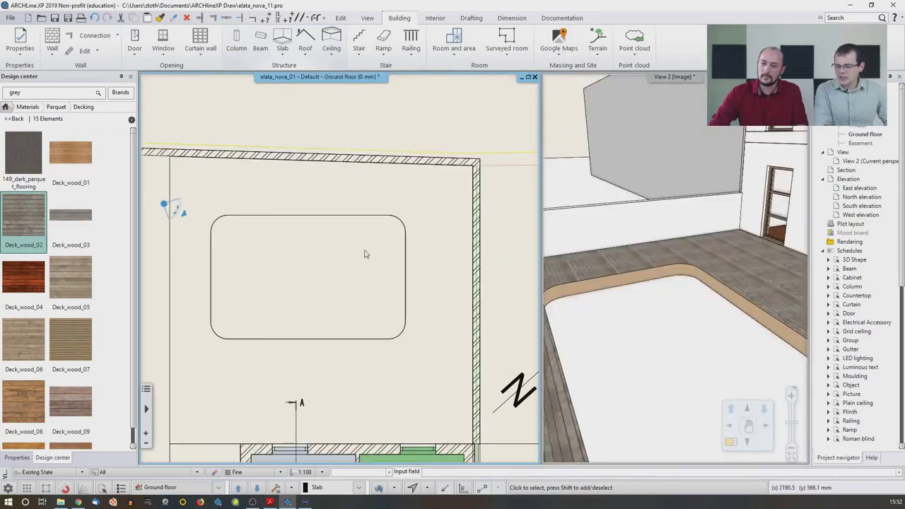
left_click(284, 55)
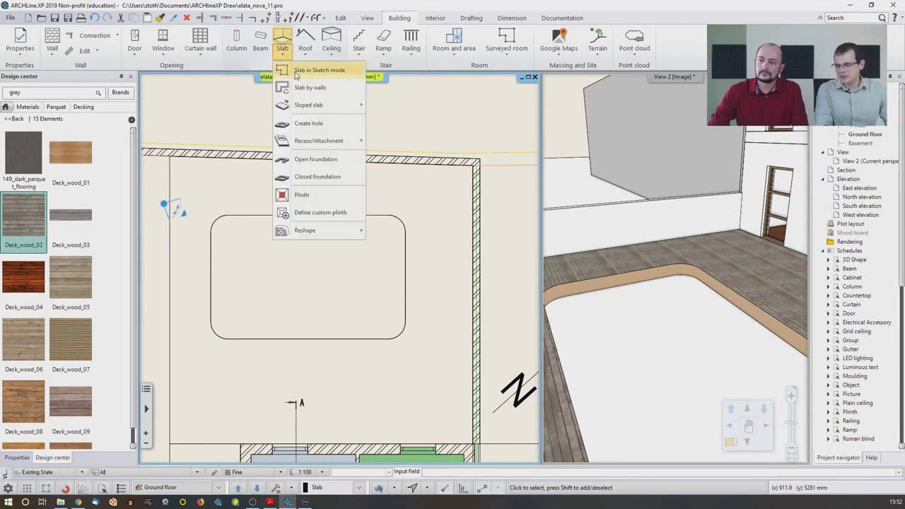
left_click(311, 67)
left_click(227, 213)
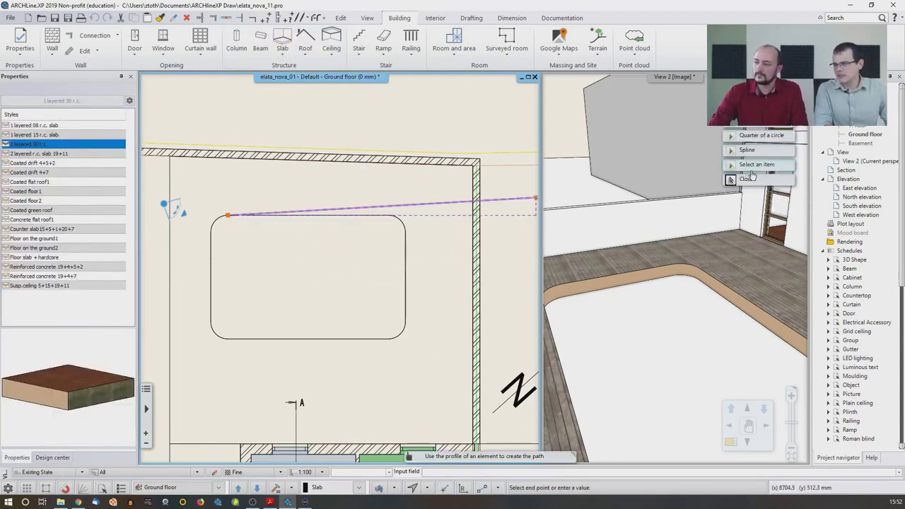
left_click(329, 216)
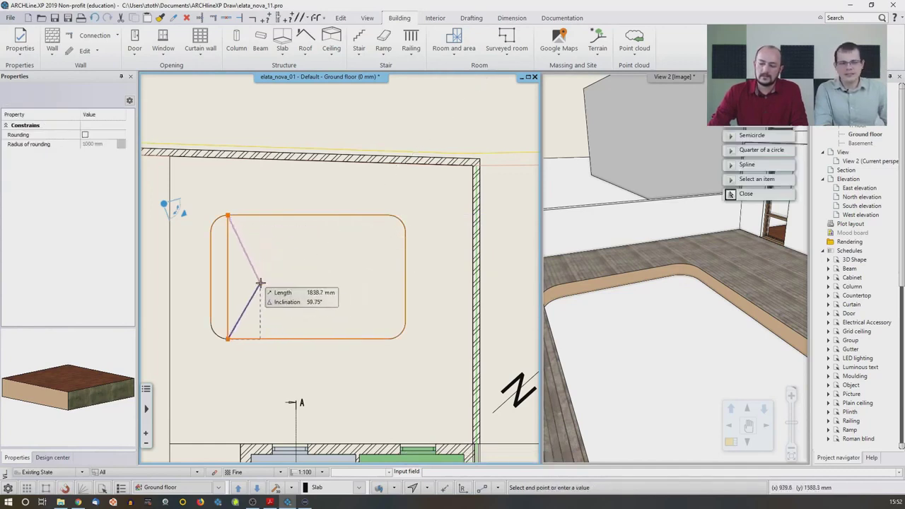
left_click(260, 284)
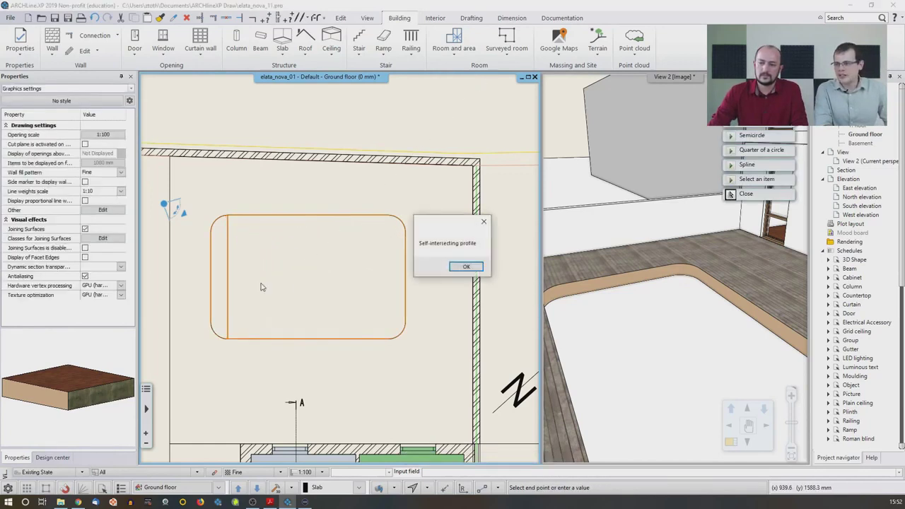
left_click(469, 266)
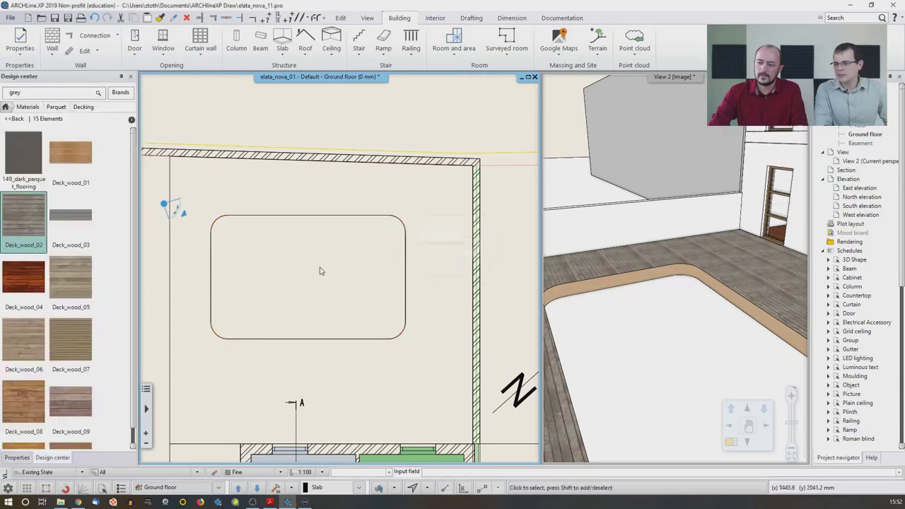
Begin a 1 layered 30 r.c. slab by tracing the rounded rectangle's rear edge, the side nearest the hatched boundary wall and their two corner arcs.
left_click(283, 50)
left_click(305, 74)
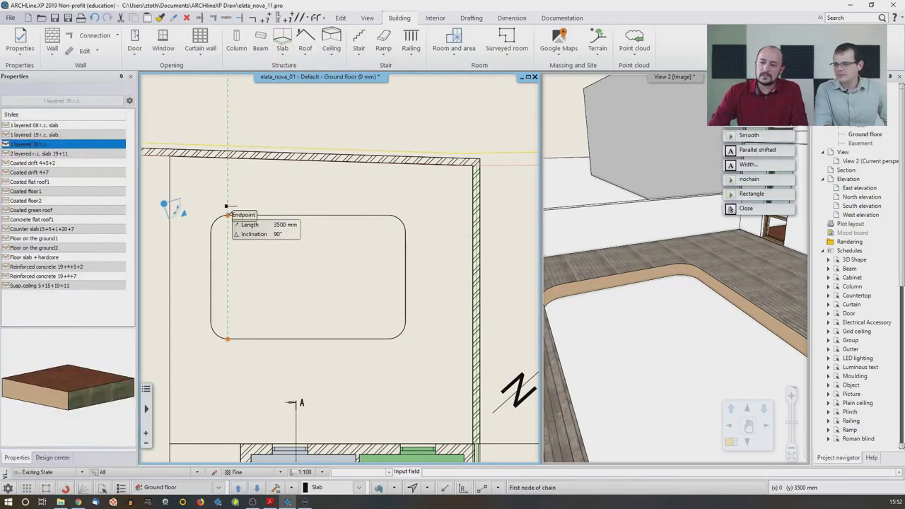
left_click(228, 215)
left_click(389, 215)
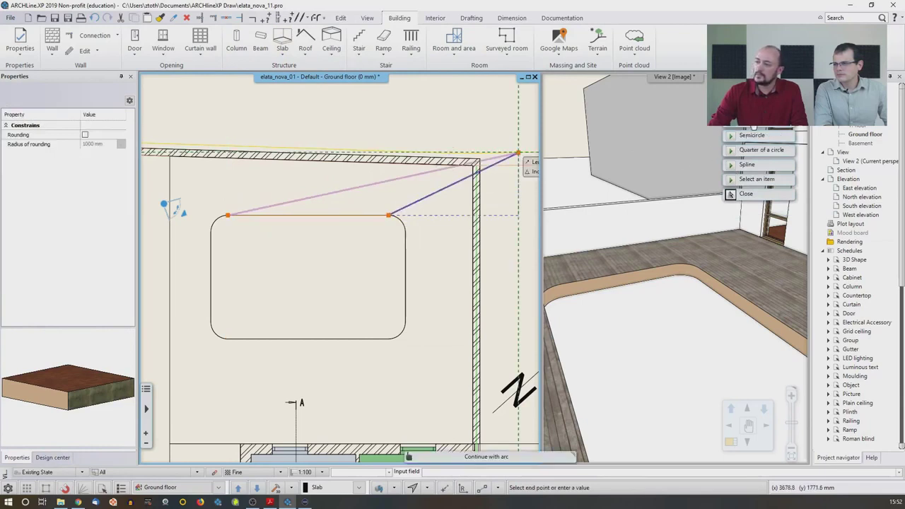
left_click(751, 129)
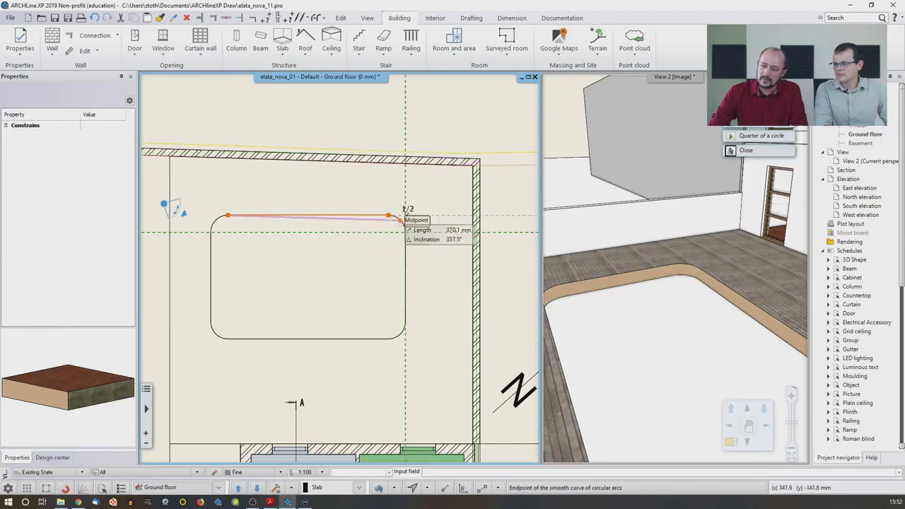
left_click(410, 233)
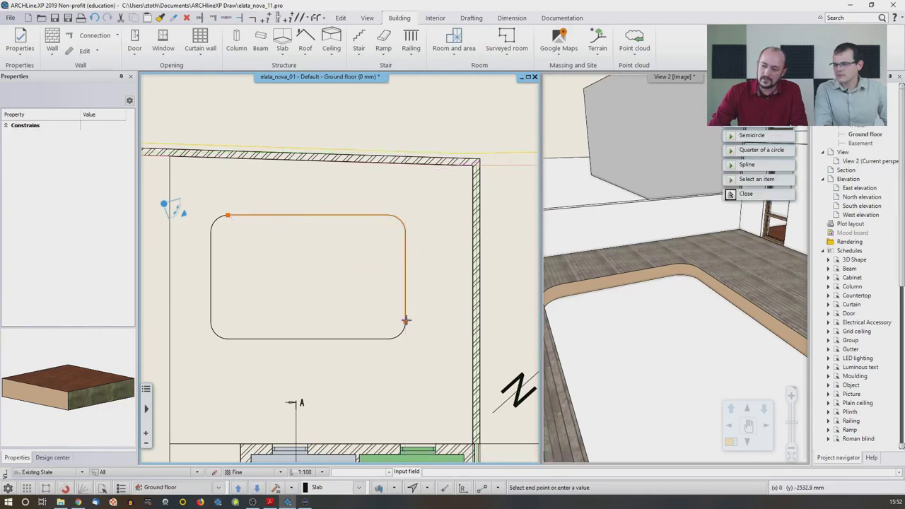
left_click(753, 133)
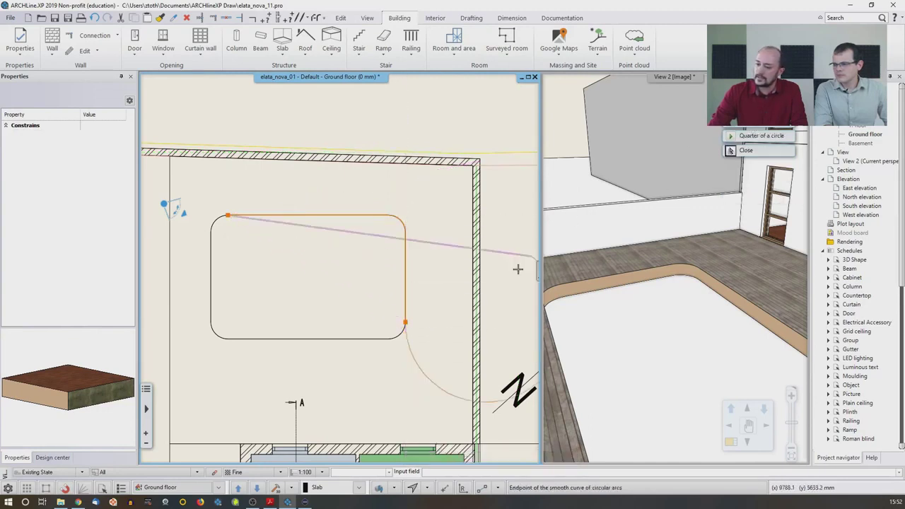
left_click(397, 337)
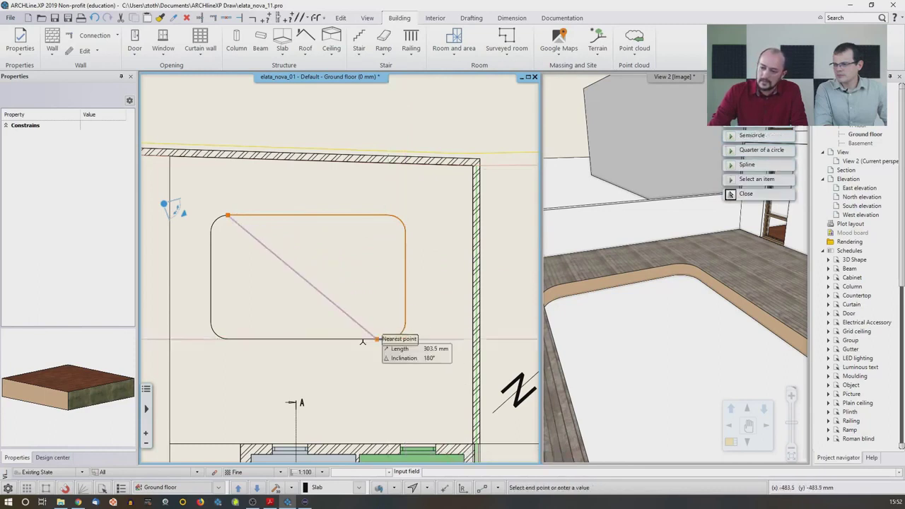
Complete the slab outline along the house-side edge, the remaining side and the last two corner arcs, closing it at the start point.
left_click(228, 339)
left_click(752, 134)
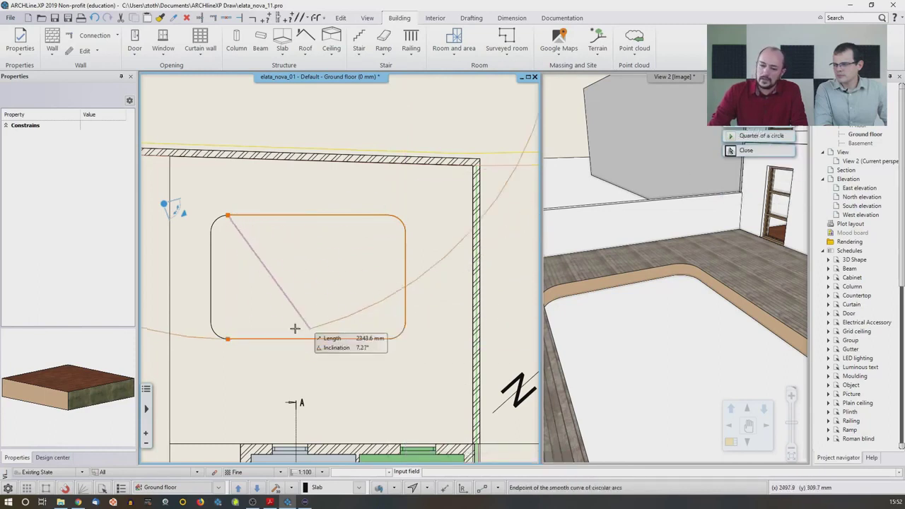
left_click(211, 320)
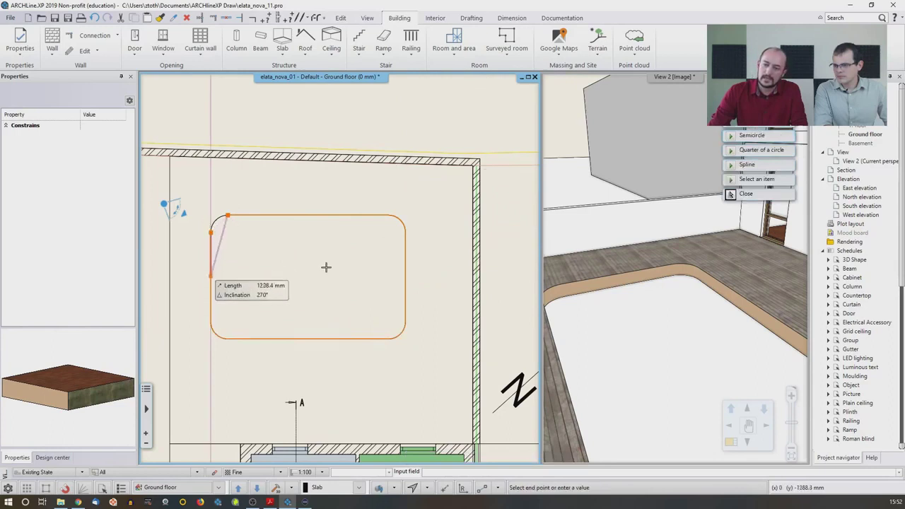
left_click(211, 232)
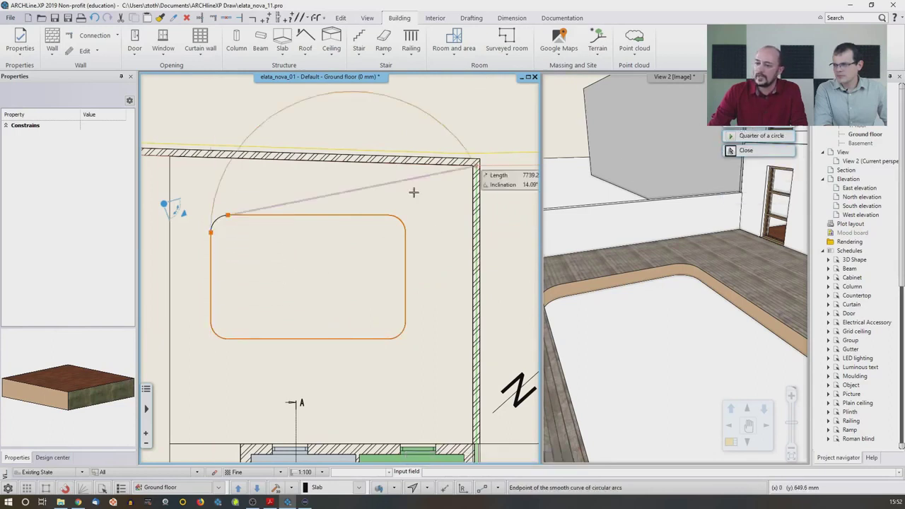
scroll(222, 232, "up", 2)
left_click(268, 216)
key("Return")
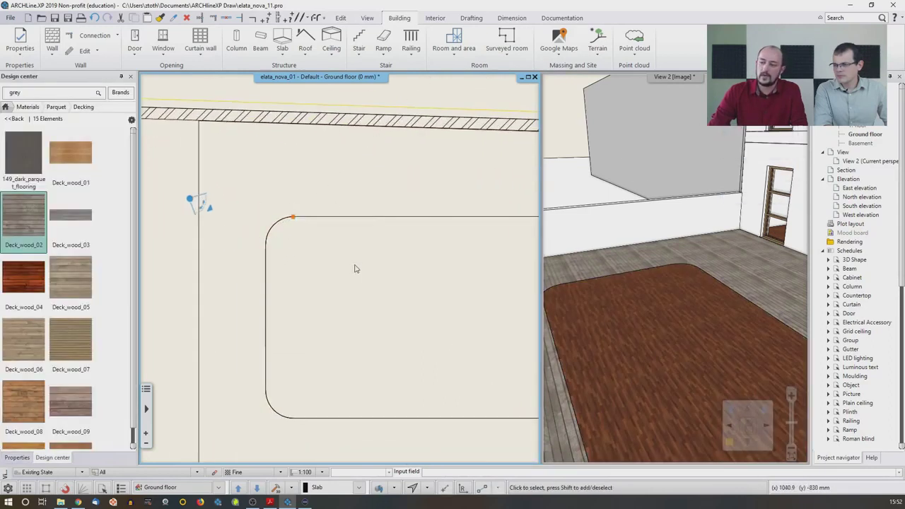
Show the 3D view in the main window and open the properties of the slab filling the terrace opening.
left_click(600, 319)
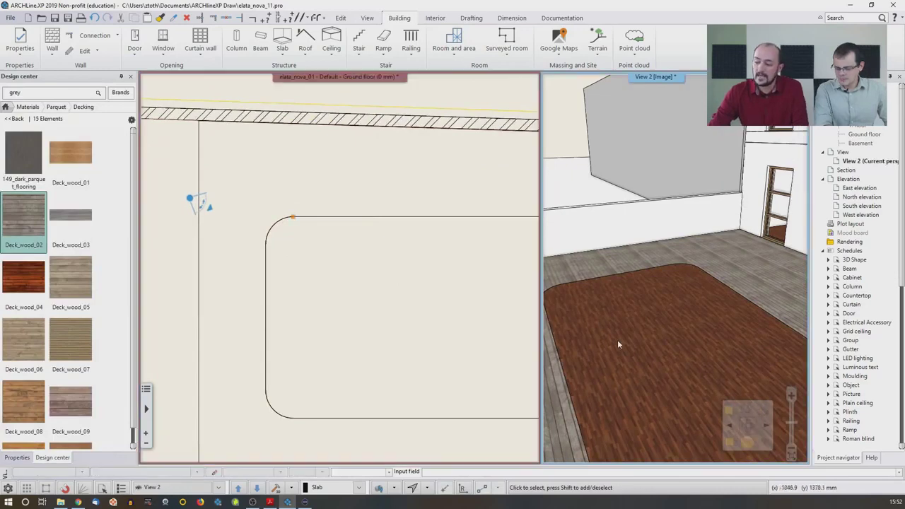
left_click(732, 443)
left_click(299, 315)
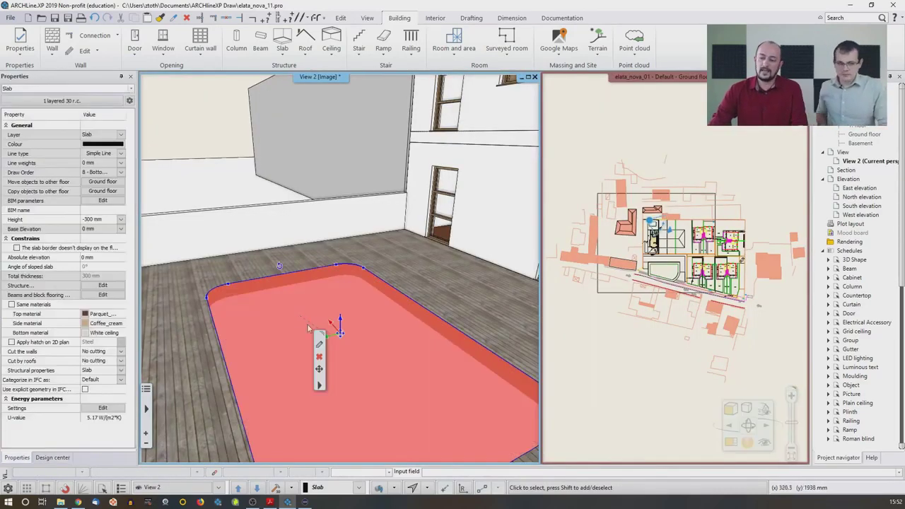
left_click(319, 347)
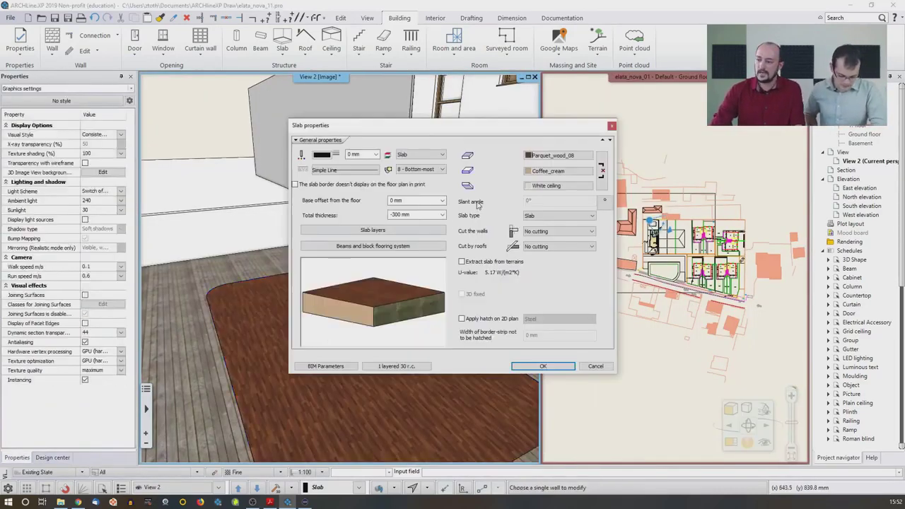
Search the material library for water and assign Water_1 to the top, side and bottom of the slab.
left_click(555, 156)
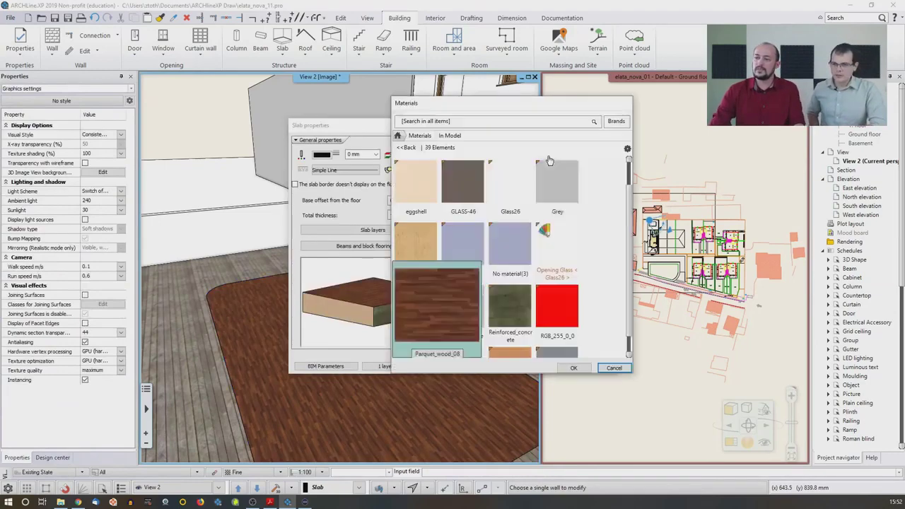
left_click(407, 146)
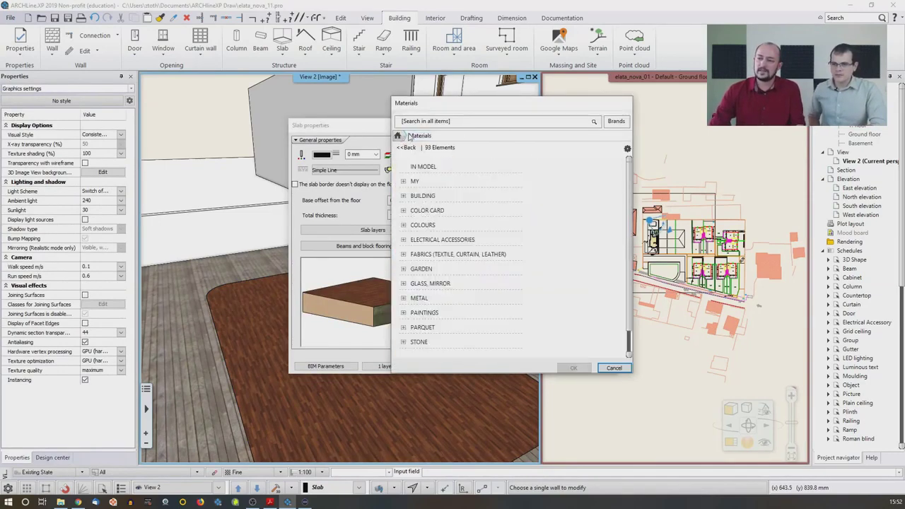
type("w")
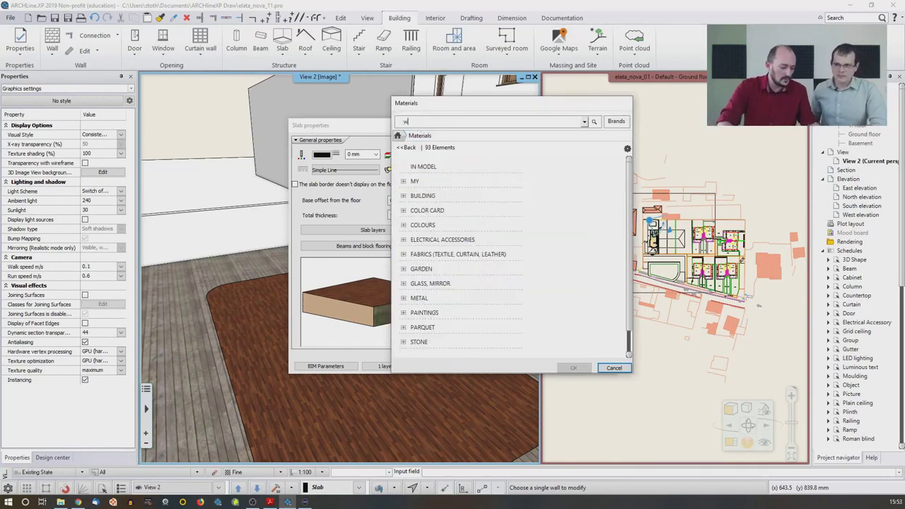
type("ater")
key("Return")
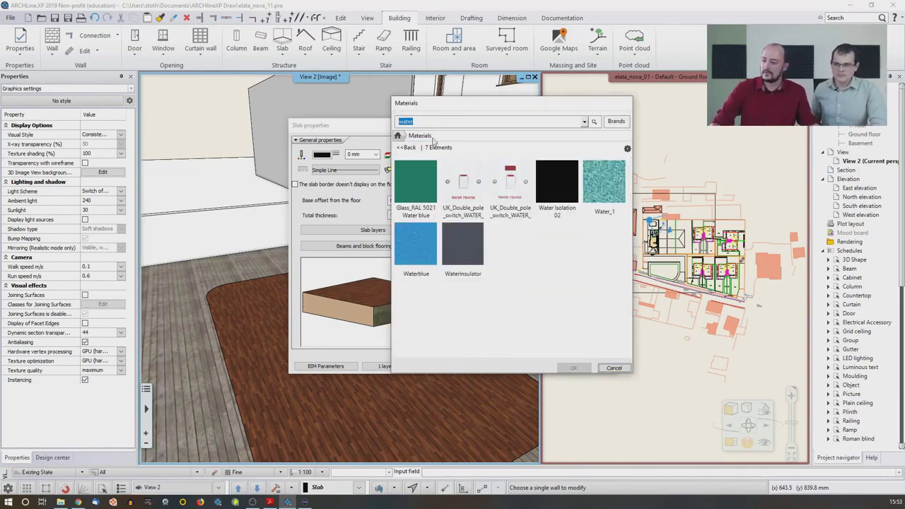
mouse_move(418, 255)
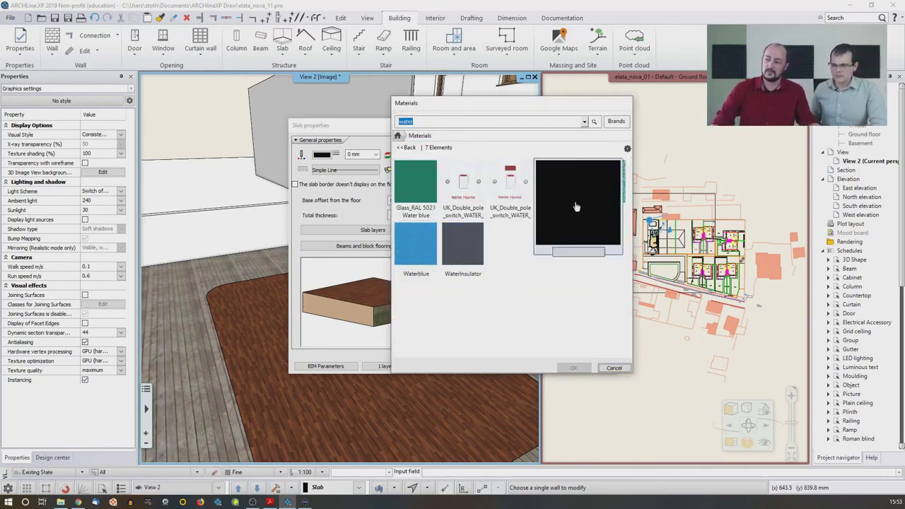
mouse_move(587, 199)
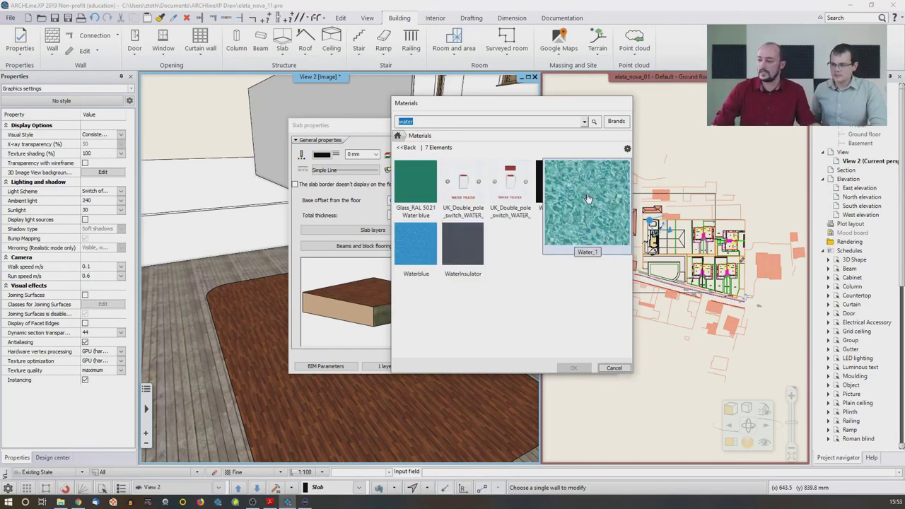
left_click(587, 199)
left_click(571, 368)
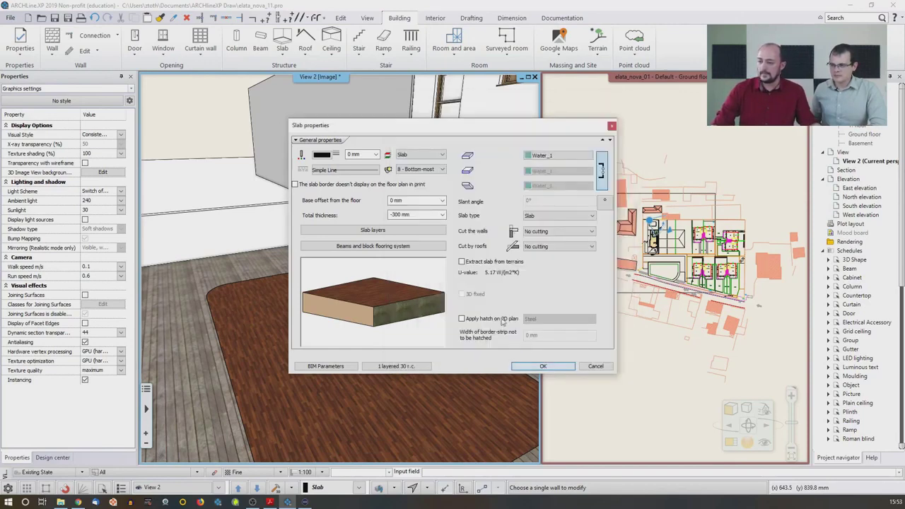
Set the water slab's base offset from the floor to -100 mm and its total thickness to -200 mm.
left_click(417, 201)
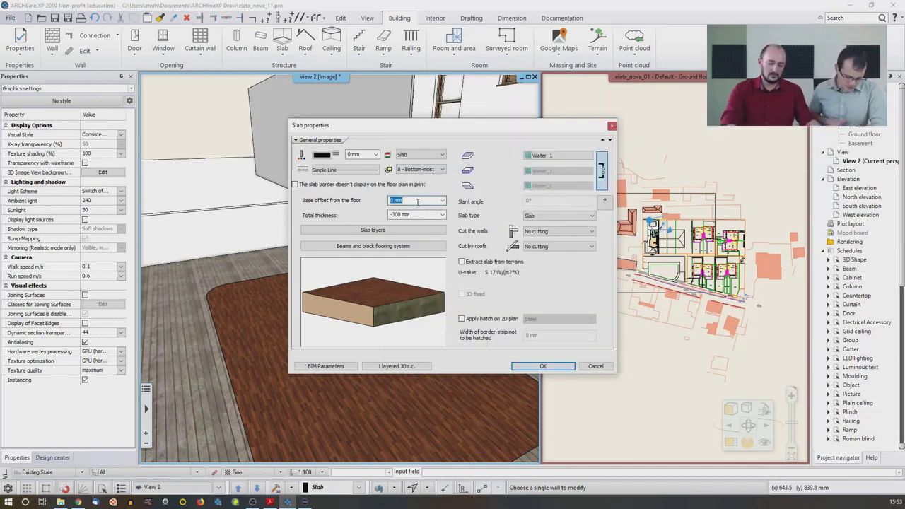
type("-100")
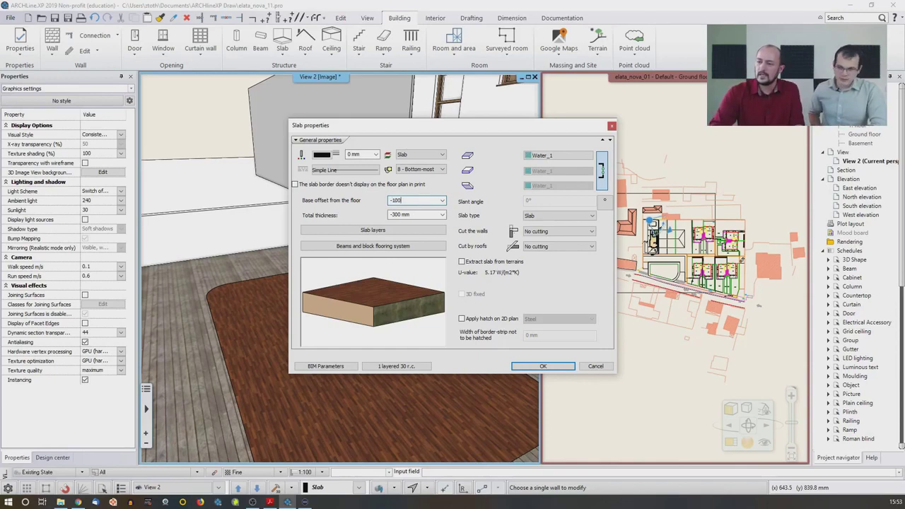
left_click(418, 215)
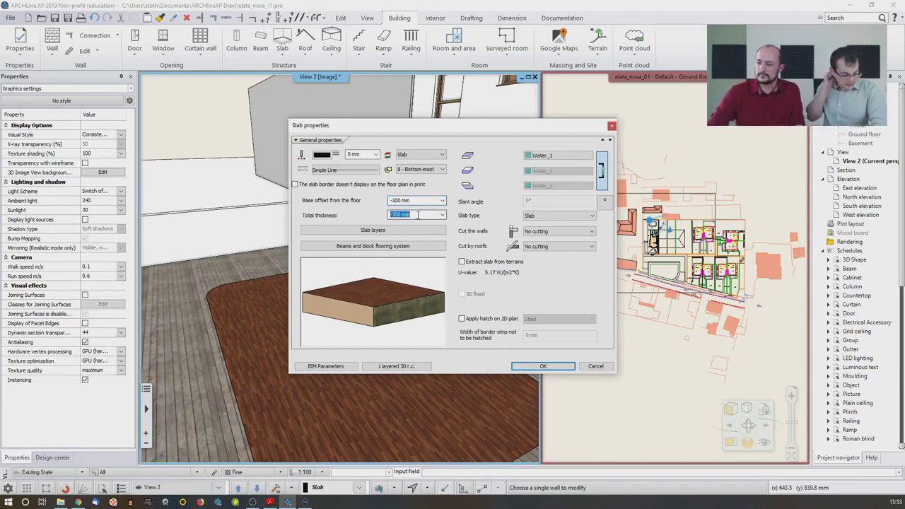
type("-200")
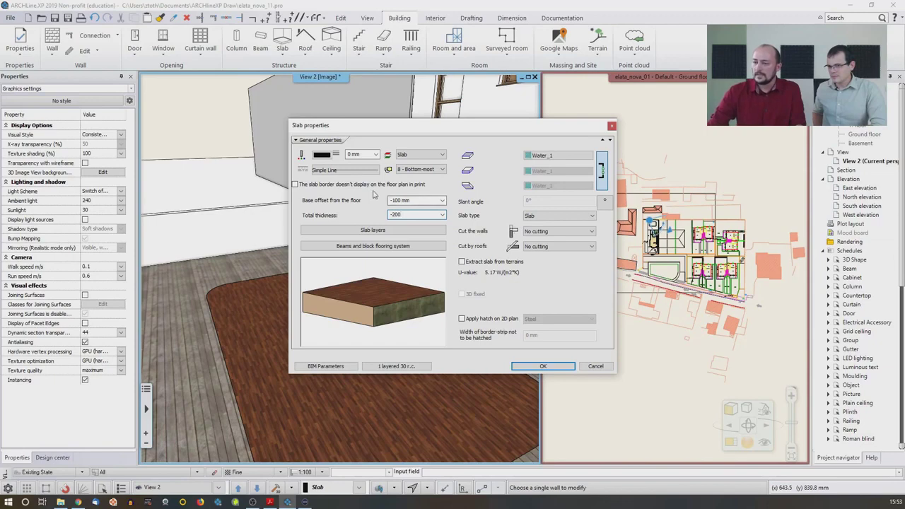
left_click(546, 366)
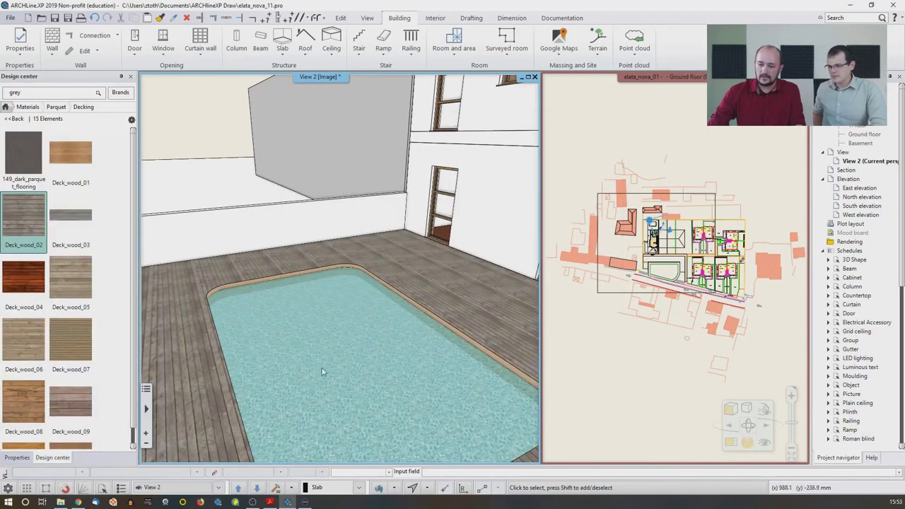
Open the Objects catalogue in the Design center to view its furniture and garden categories.
middle_click_drag(321, 372, 337, 335)
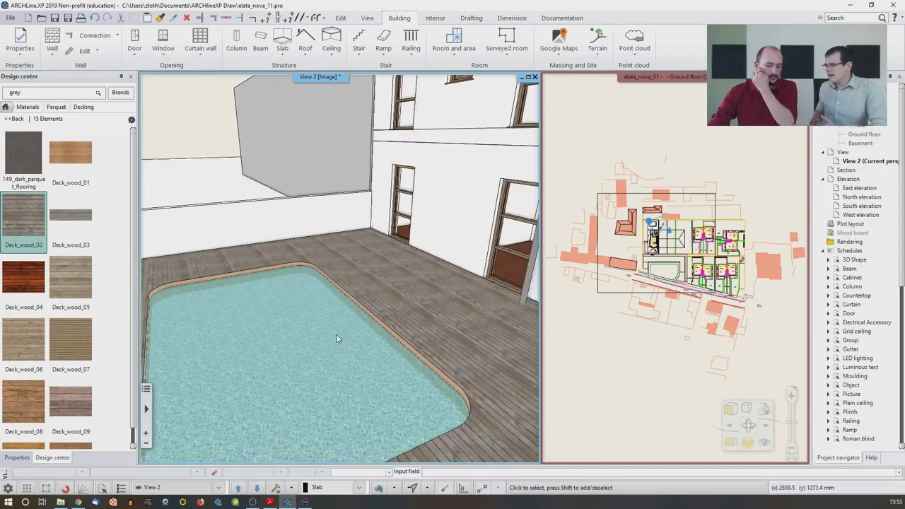
middle_click_drag(359, 333, 233, 276)
mouse_move(77, 176)
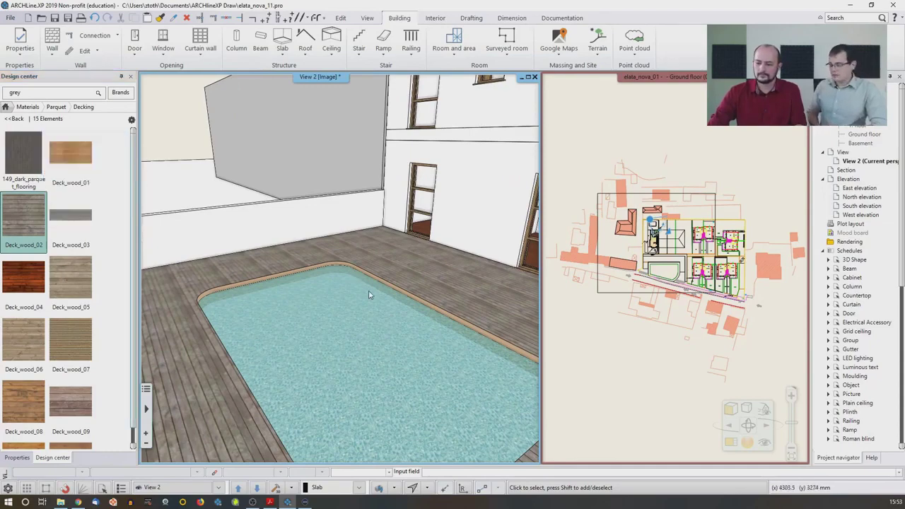
middle_click_drag(368, 294, 394, 319)
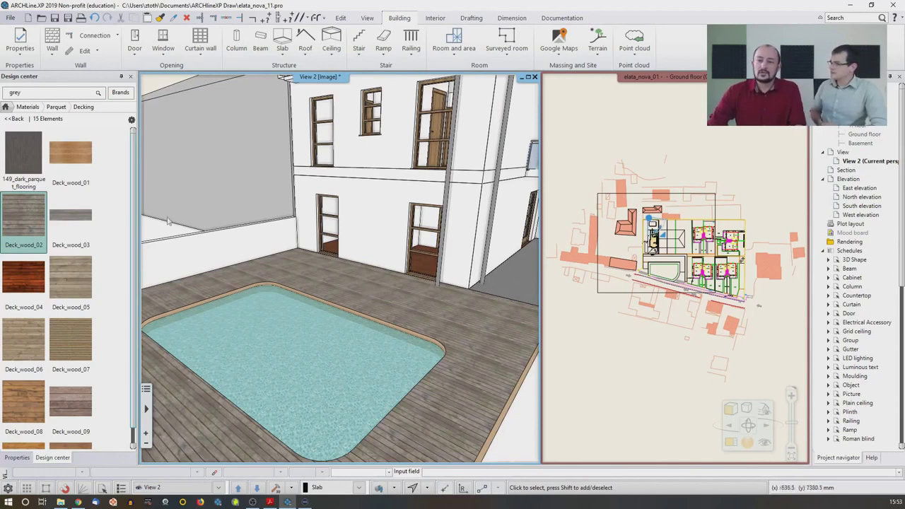
left_click(4, 106)
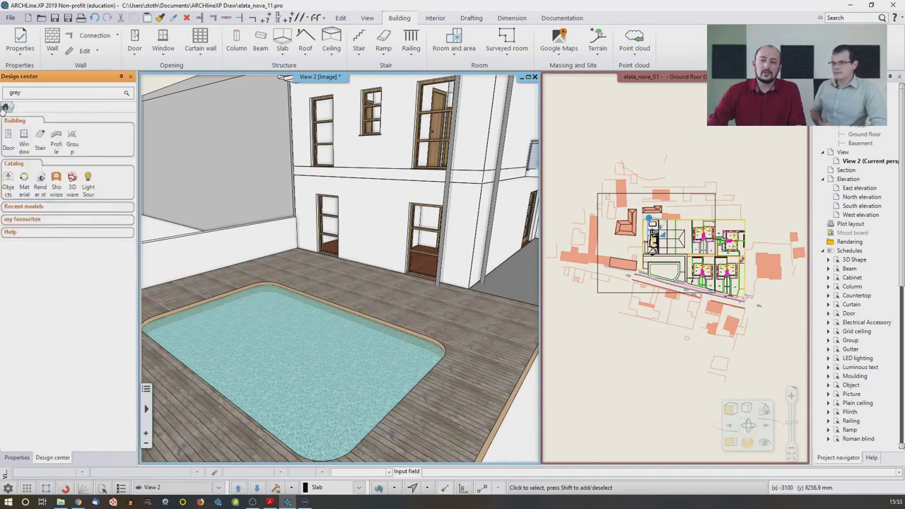
left_click(8, 180)
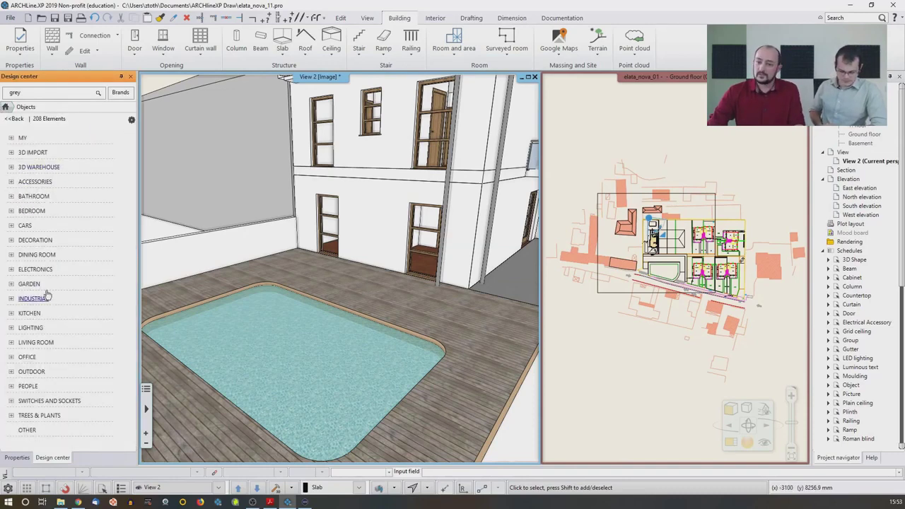
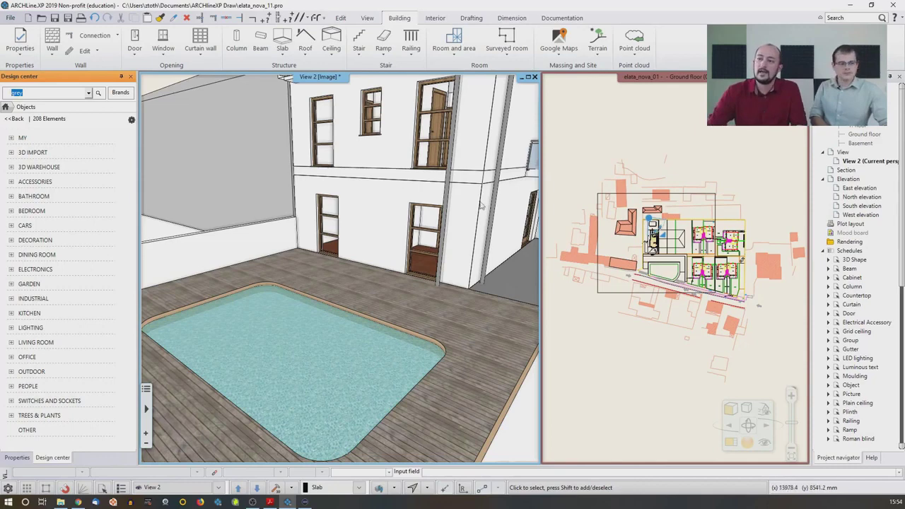
Place a Parasol from the soft furnishing outdoor items on the wood deck beyond the pool, near the house and boundary wall.
left_click(436, 19)
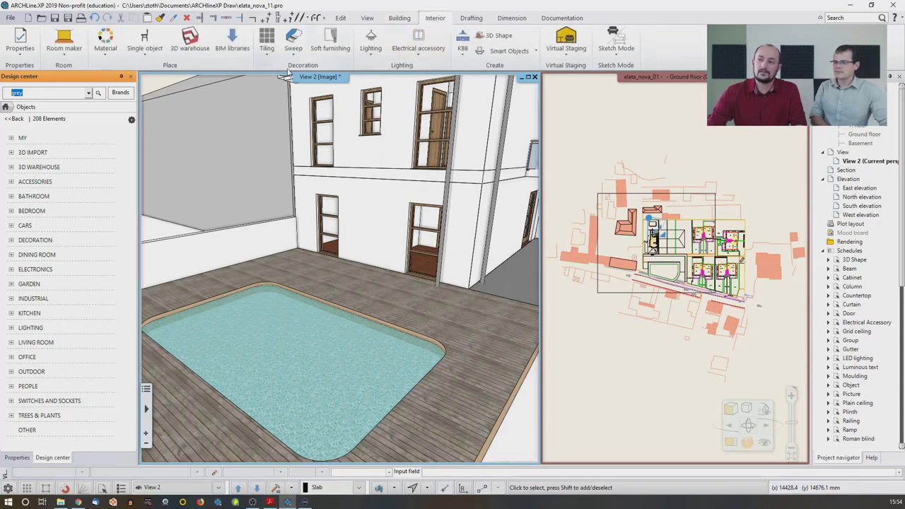
left_click(331, 50)
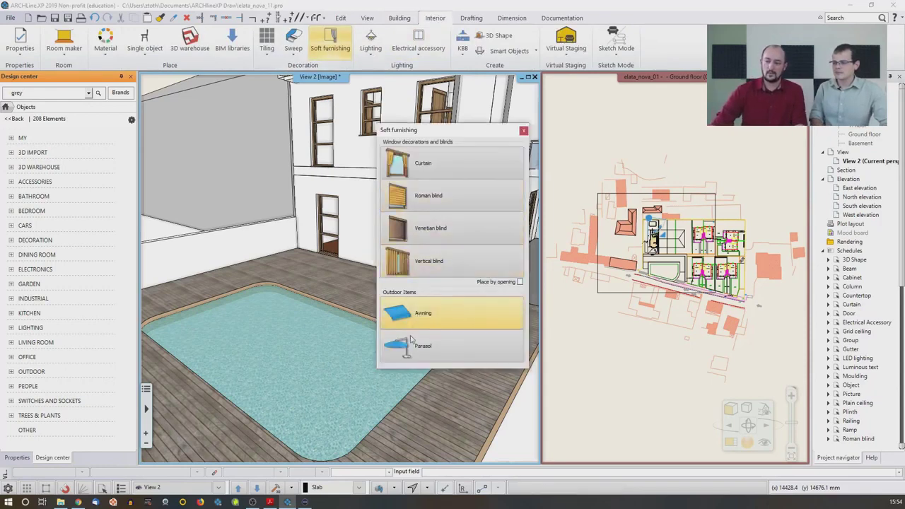
left_click(436, 350)
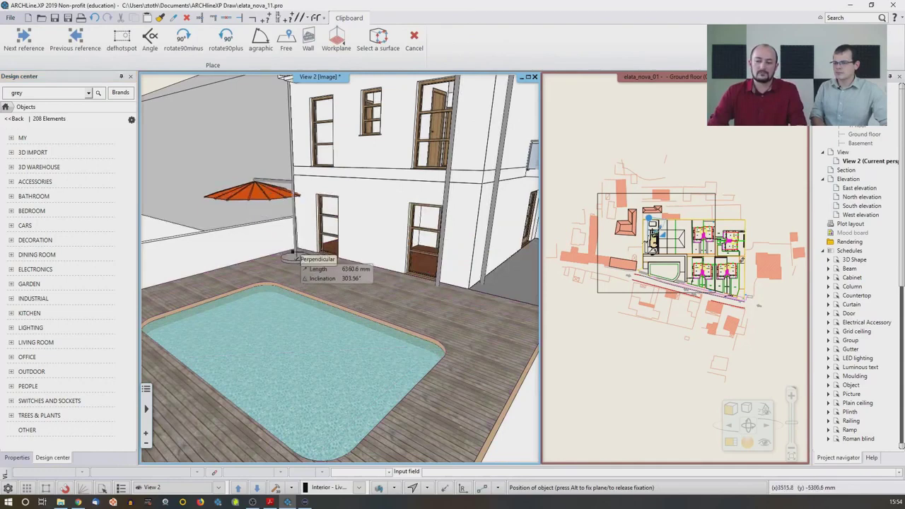
left_click(296, 254)
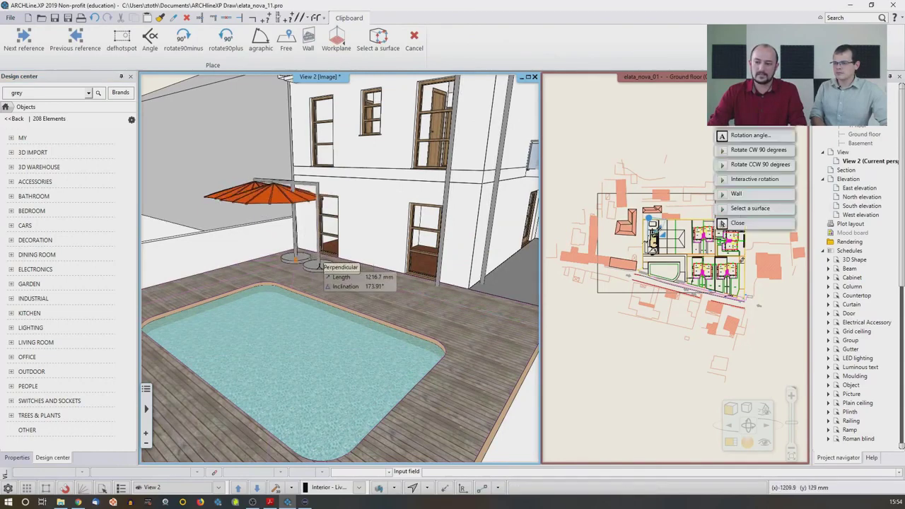
key("Escape")
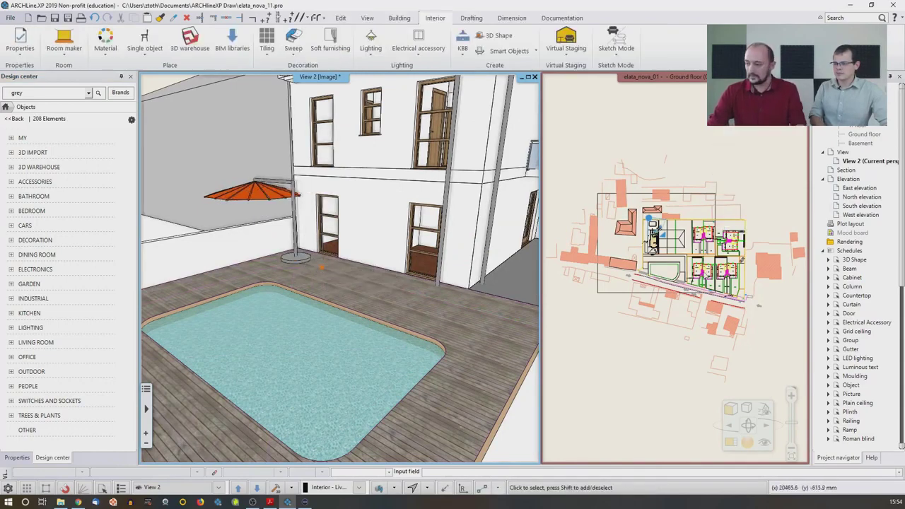
Rotate the parasol in the ground floor plan so its base points towards the corner between the house and the boundary wall.
left_click(708, 226)
scroll(713, 225, "up", 10)
scroll(713, 225, "up", 2)
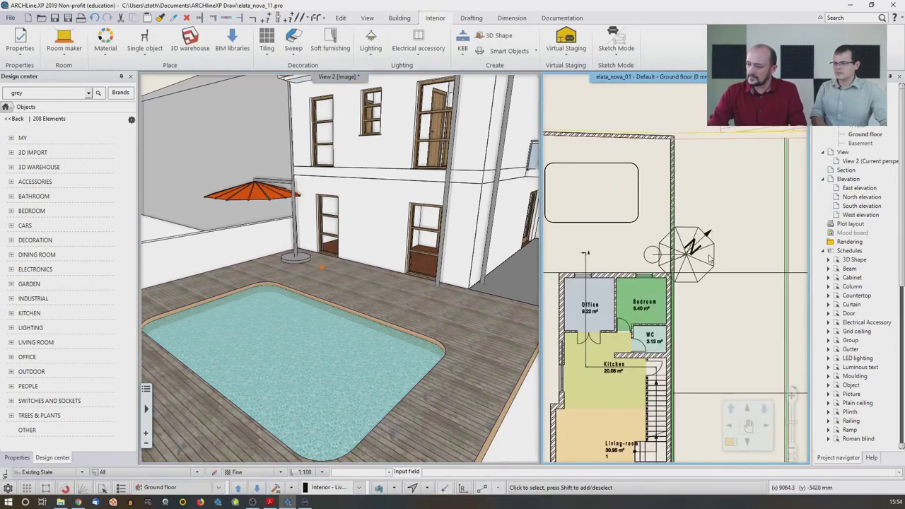
left_click(711, 249)
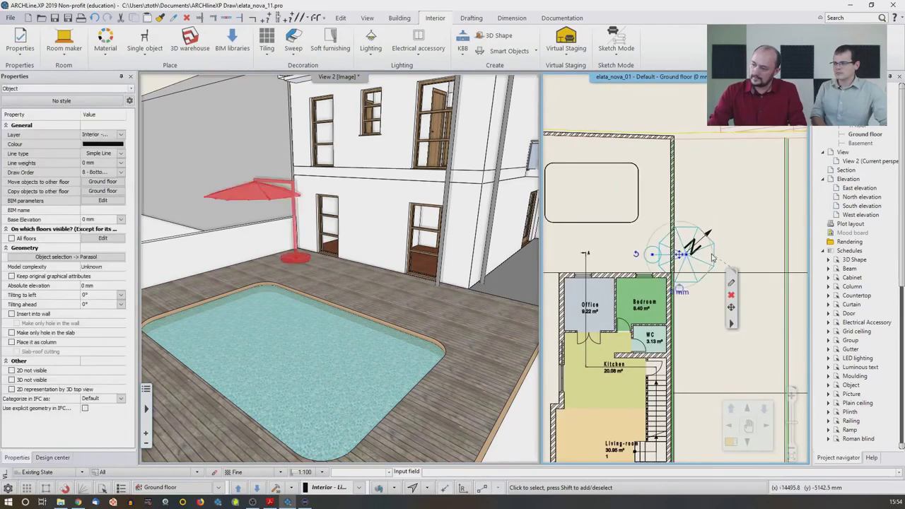
left_click(680, 289)
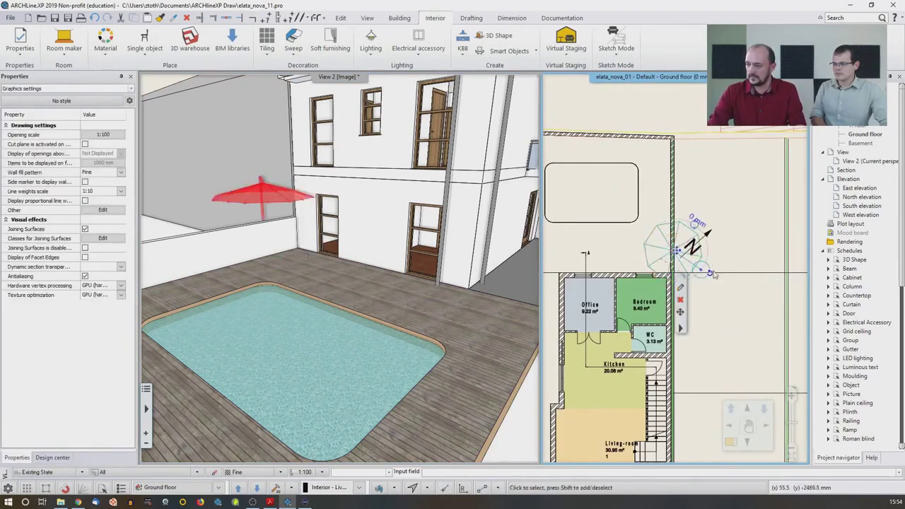
left_click(713, 275)
Move the parasol about 2530 mm inward onto the terrace, between the pool's corner and the Bedroom wall.
left_click(683, 256)
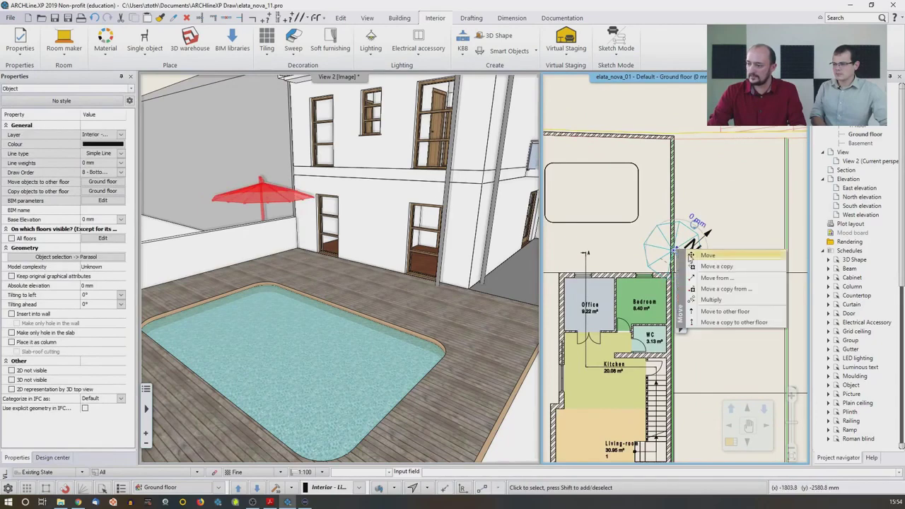
left_click(707, 256)
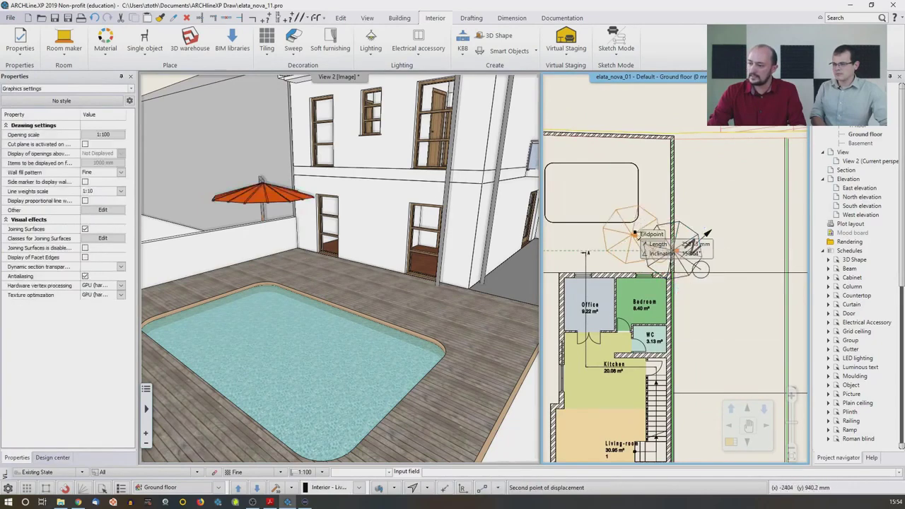
scroll(634, 234, "up", 3)
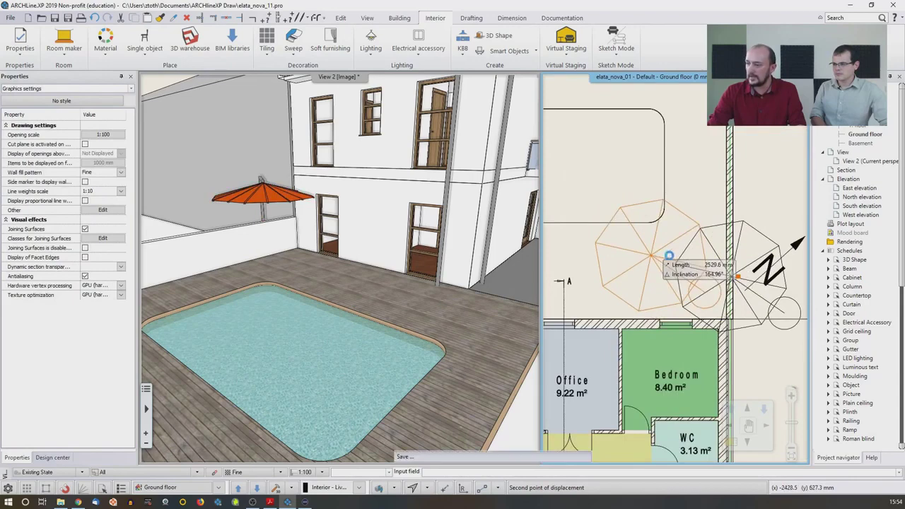
left_click(669, 255)
key("Escape")
Examine the parasol's parameters, such as sides, inclination, radius and materials, in its object placement settings, and leave them without changes.
left_click(366, 200)
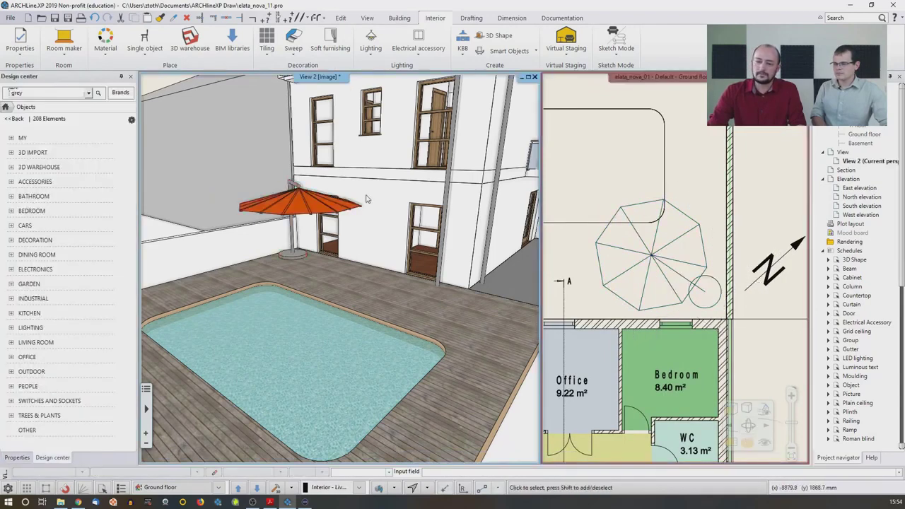
left_click(303, 197)
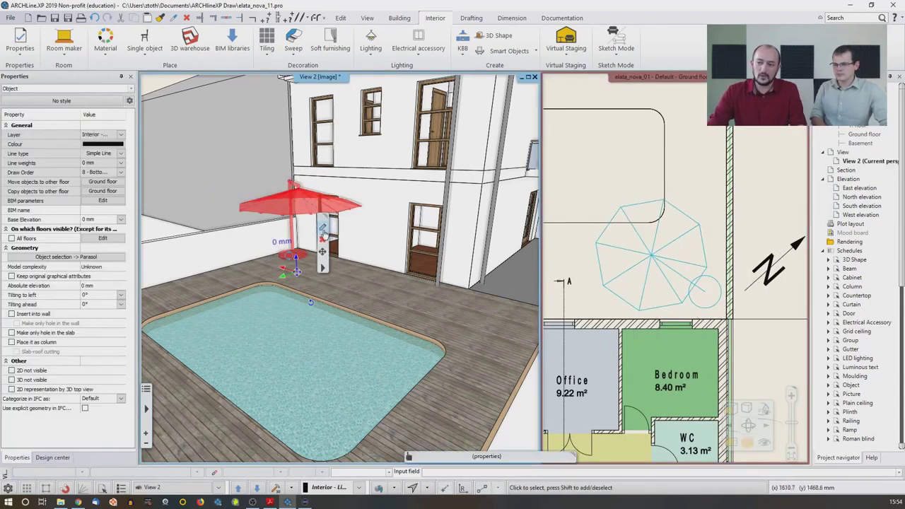
left_click(323, 231)
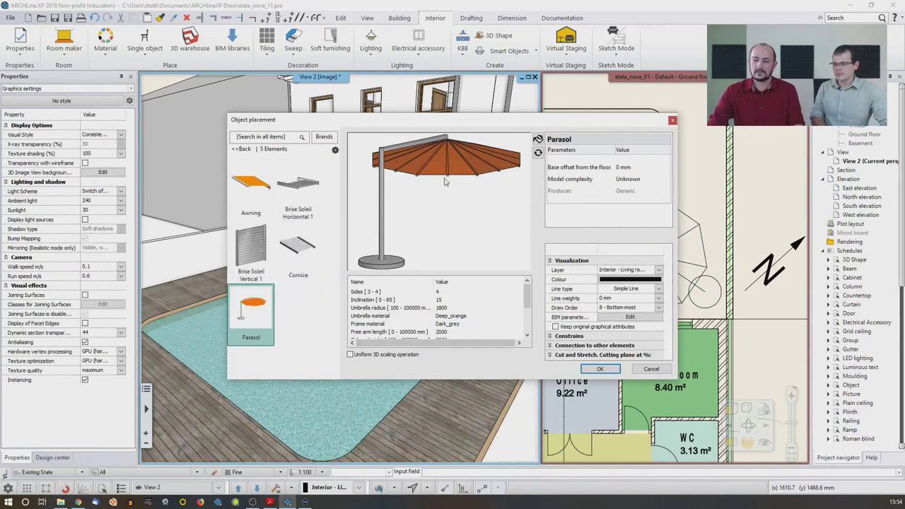
left_click(648, 370)
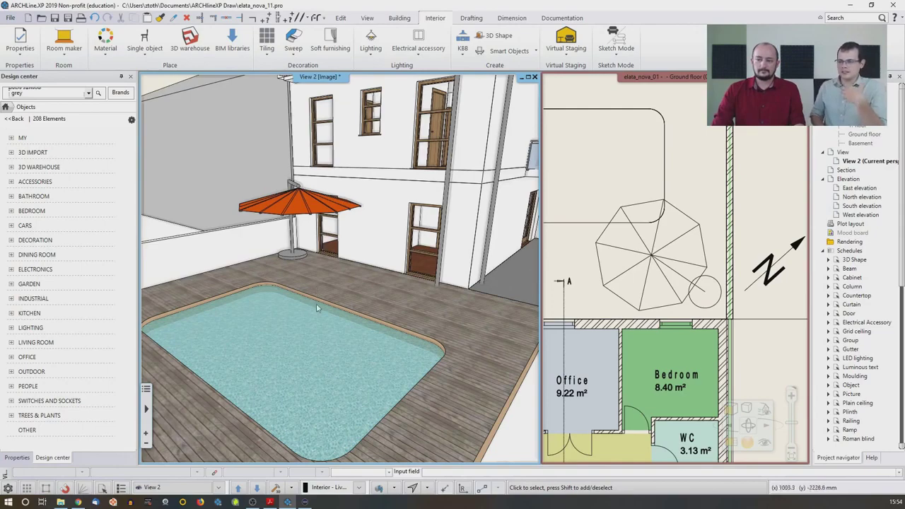
View the list of available BIM libraries for downloading 3D models and close it.
scroll(317, 303, "down", 3)
scroll(335, 310, "up", 3)
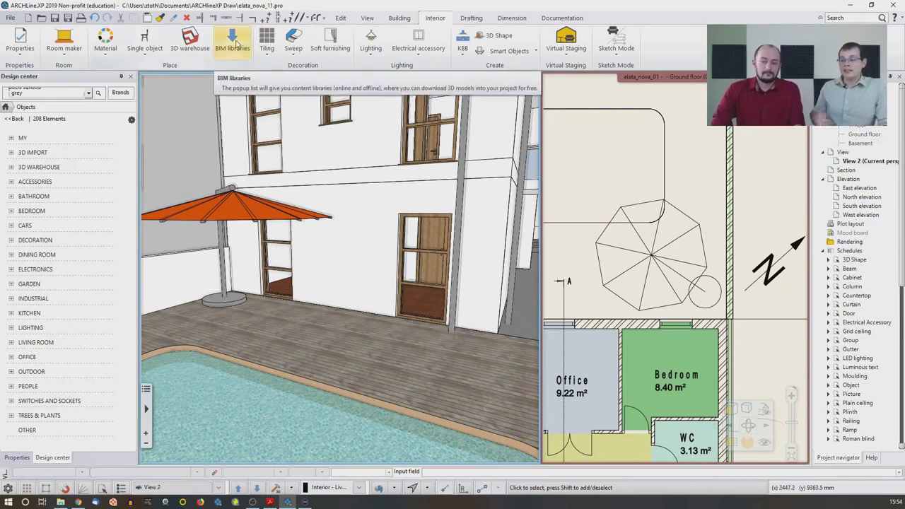
left_click(236, 44)
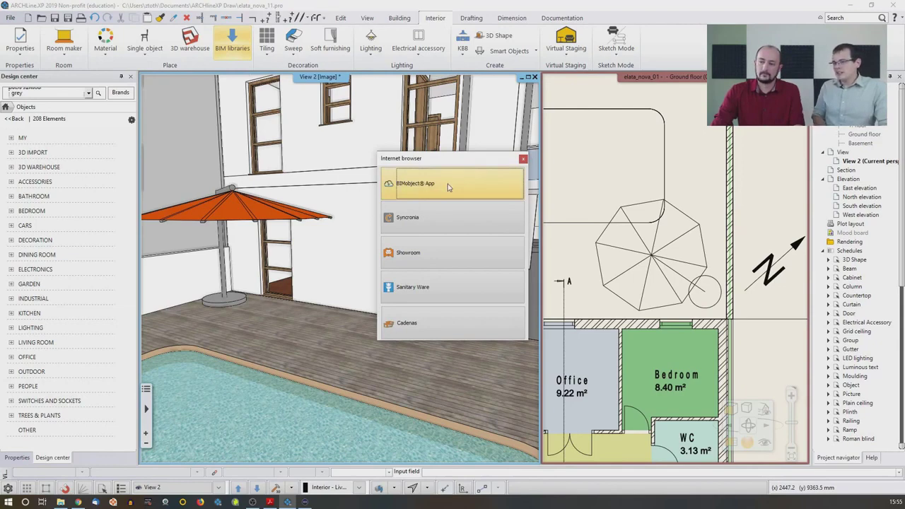
left_click(522, 158)
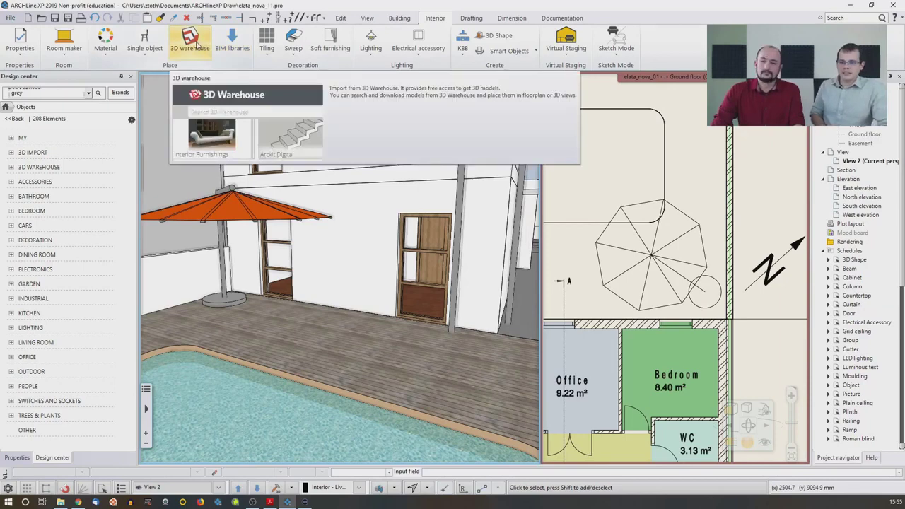
Search 3D Warehouse for "deck chair" and look through the resulting models for a suitable poolside chair.
left_click(190, 44)
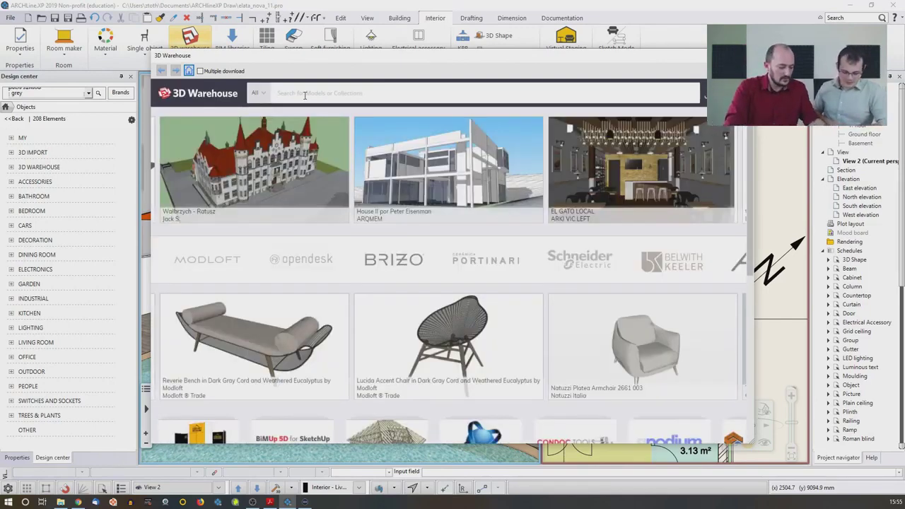
type("deck chair")
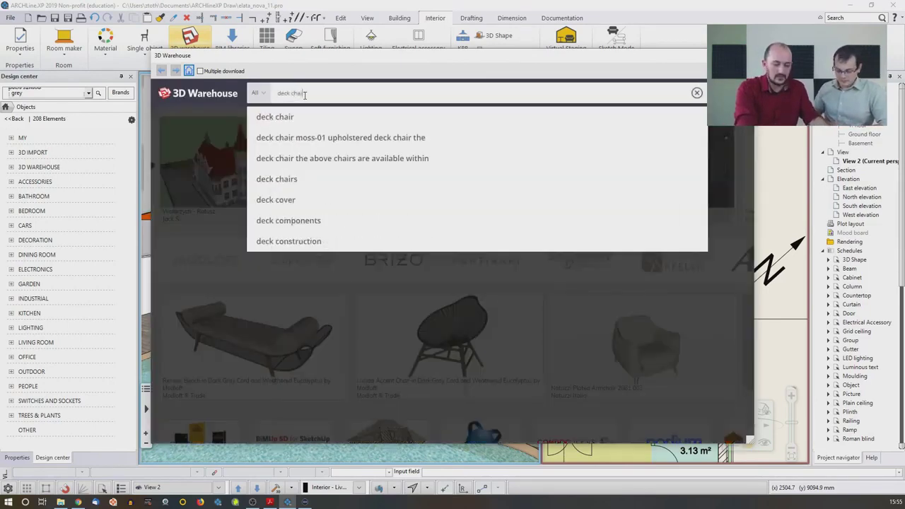
key("Return")
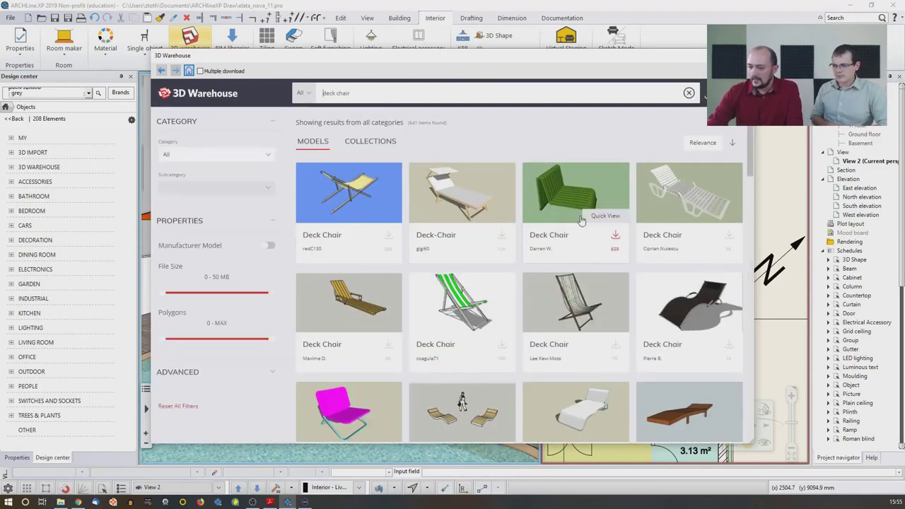
scroll(580, 221, "down", 3)
scroll(580, 220, "down", 5)
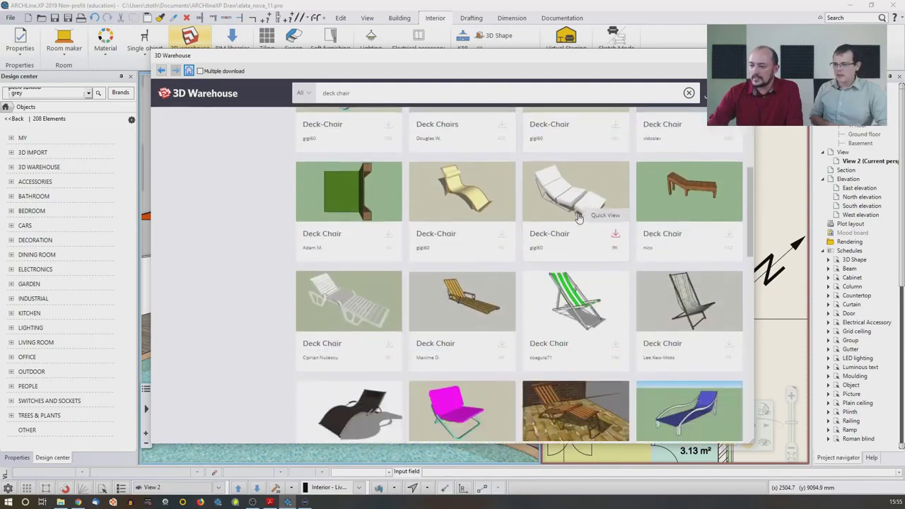
scroll(580, 216, "down", 1)
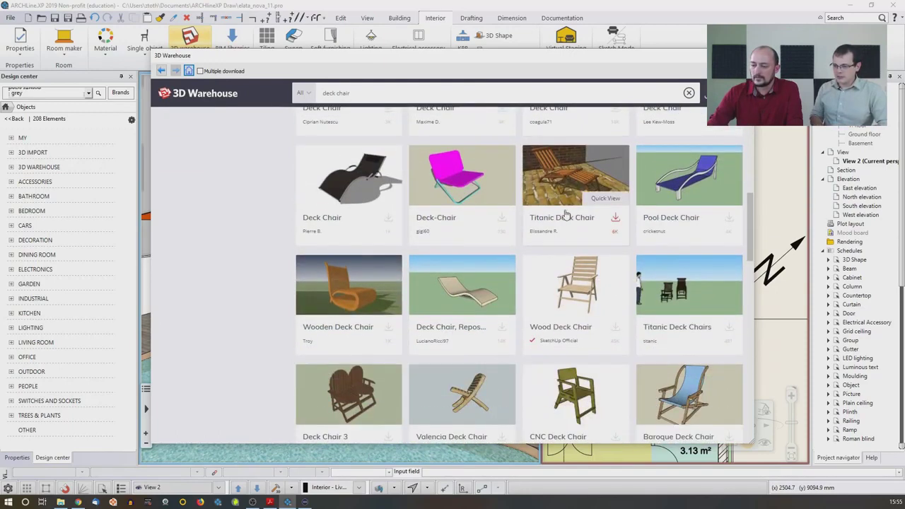
scroll(580, 216, "up", 6)
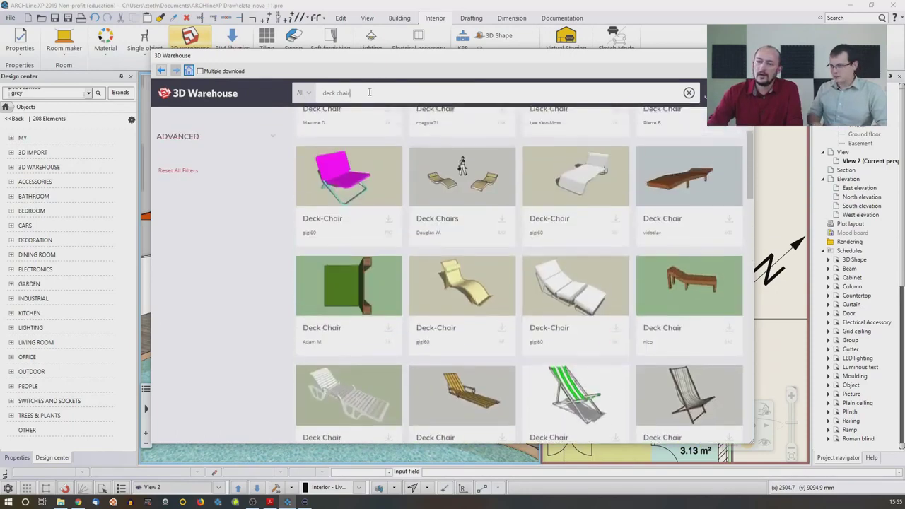
Search 3D Warehouse for "liegestuhl" and look through the models for a wooden deck chair.
triple_click(369, 92)
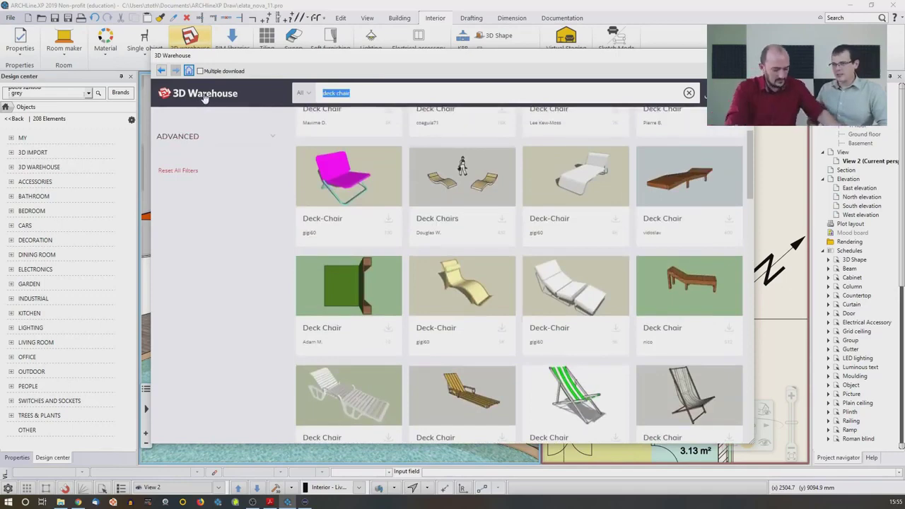
type("liegestu")
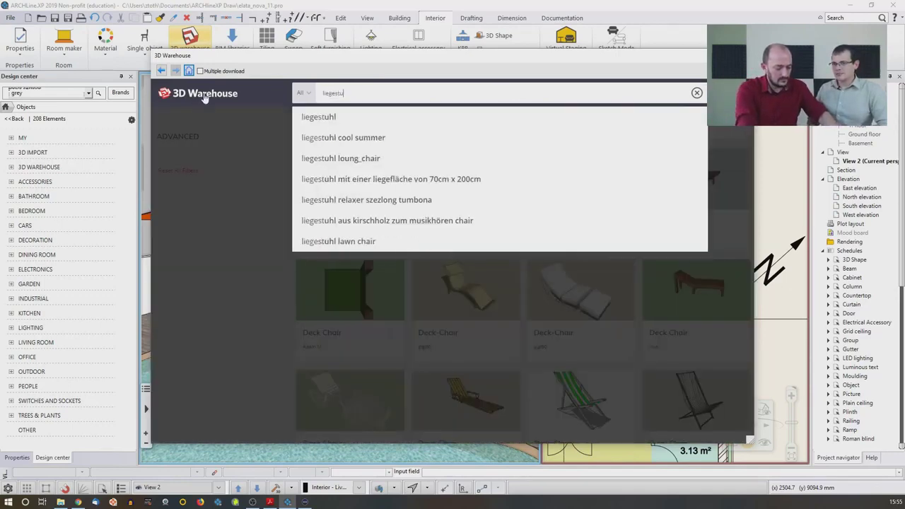
type("hl")
key("Return")
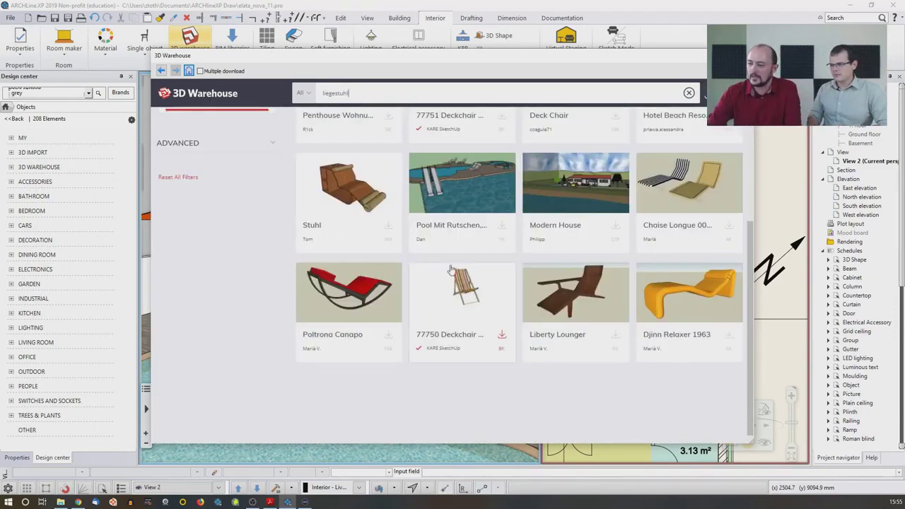
scroll(500, 281, "up", 3)
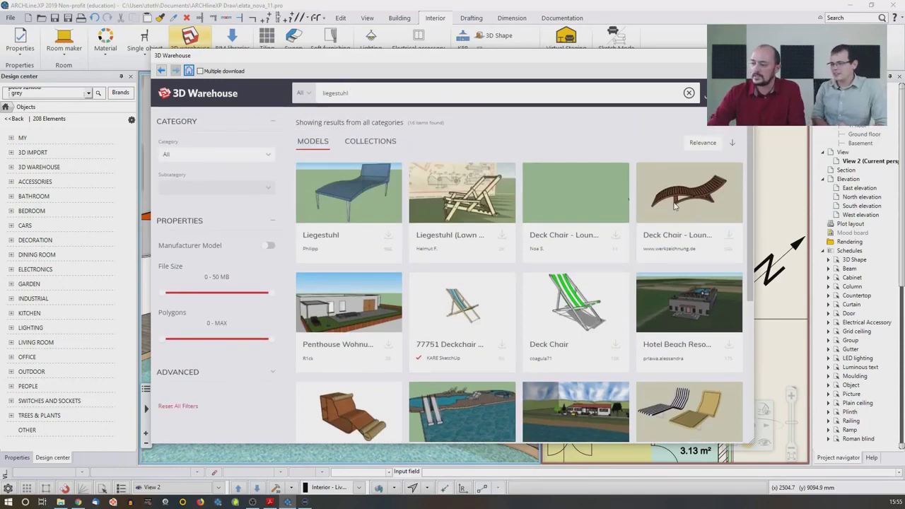
Download the wooden "deck chair - loung chair - Liegestuhl" as a SketchUp 2018 model, overwriting the existing object.
left_click(675, 207)
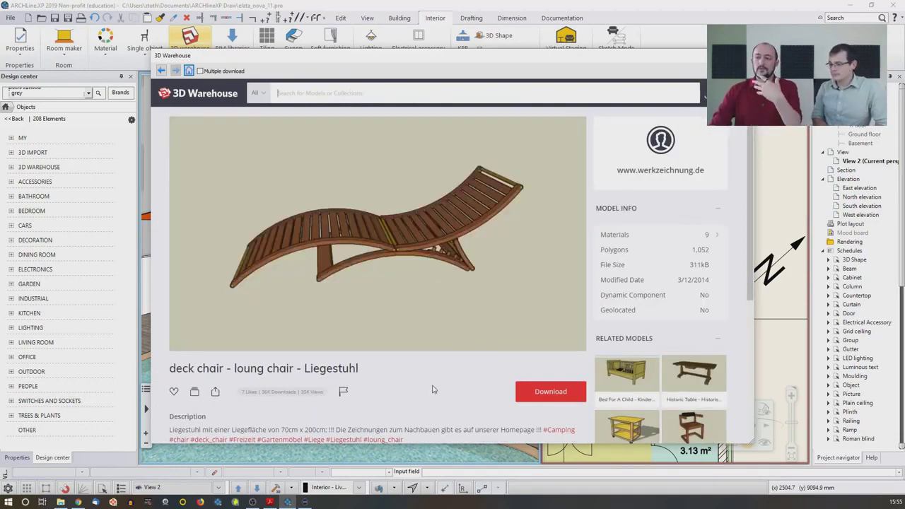
mouse_move(454, 346)
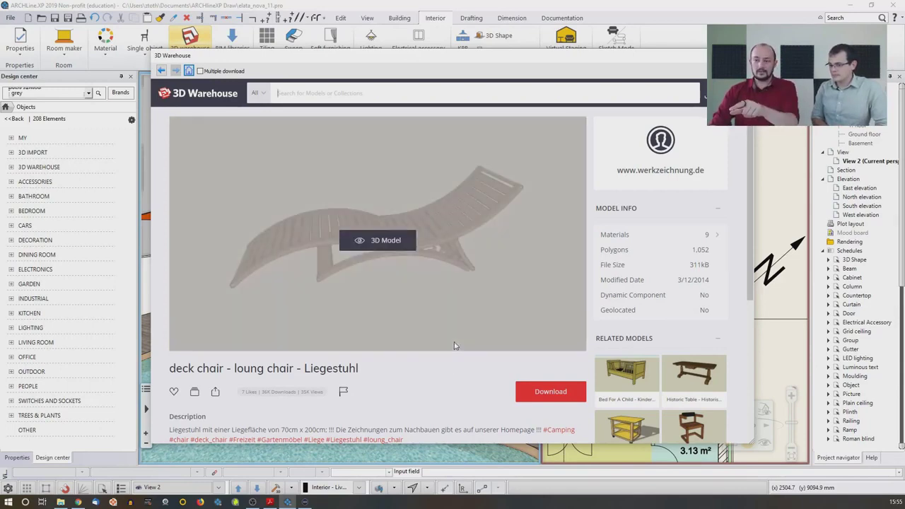
left_click(546, 394)
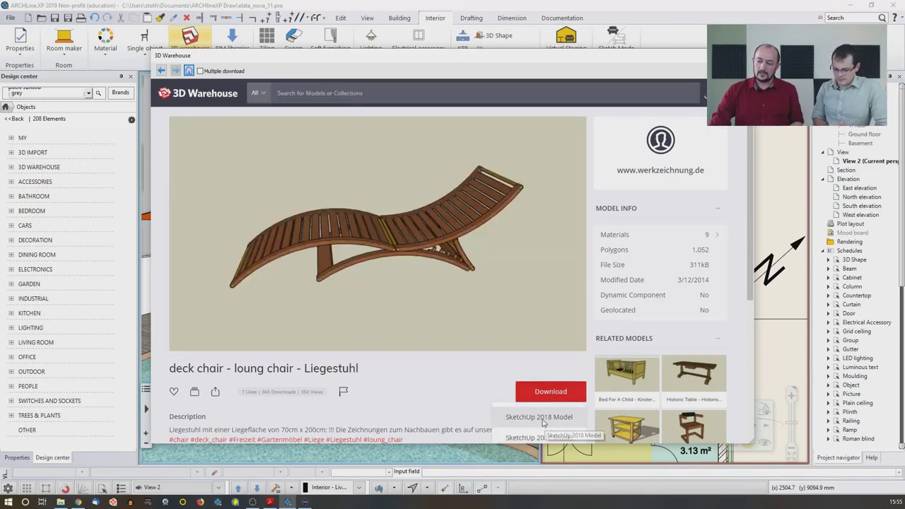
left_click(526, 396)
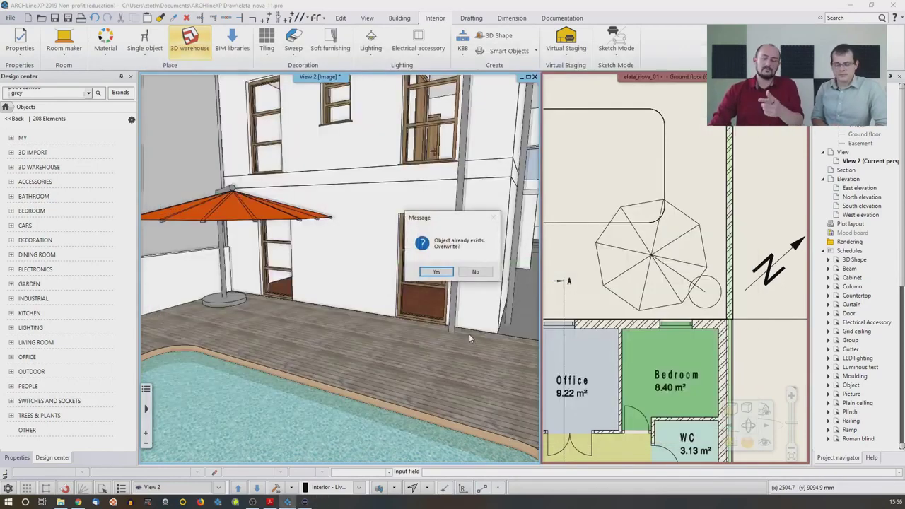
left_click(436, 272)
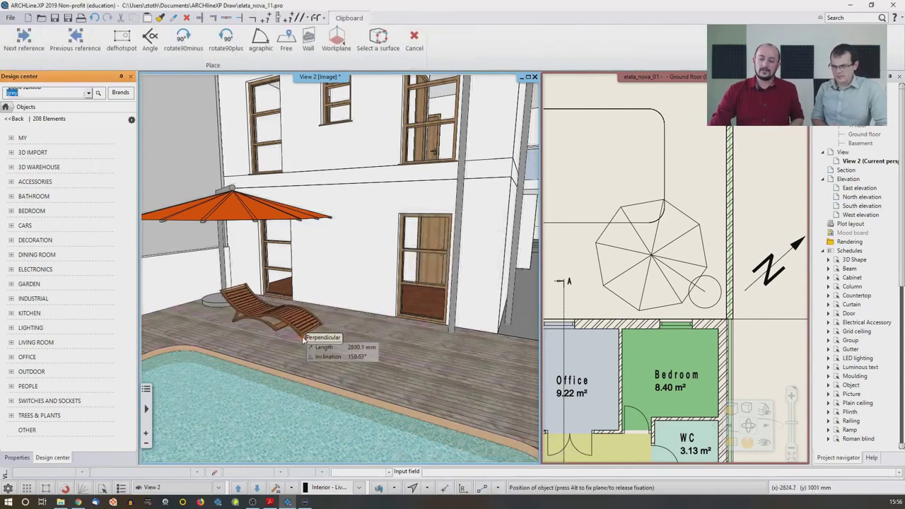
Place two of the deck chairs about 2.5 m apart on the wooden terrace beside the parasol, and finish placing.
left_click(217, 333)
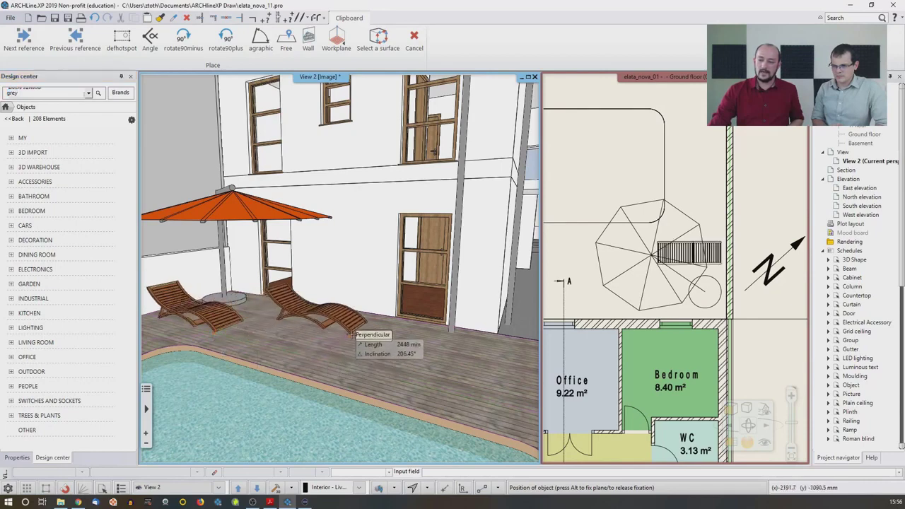
left_click(361, 332)
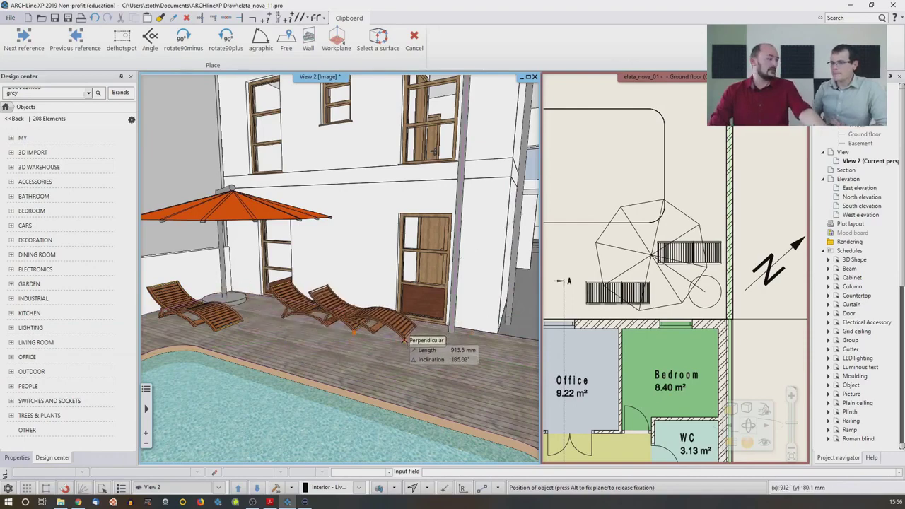
key("Escape")
Rotate the deck chair nearer the house wall about 30° clockwise in the ground-floor plan.
scroll(608, 315, "up", 2)
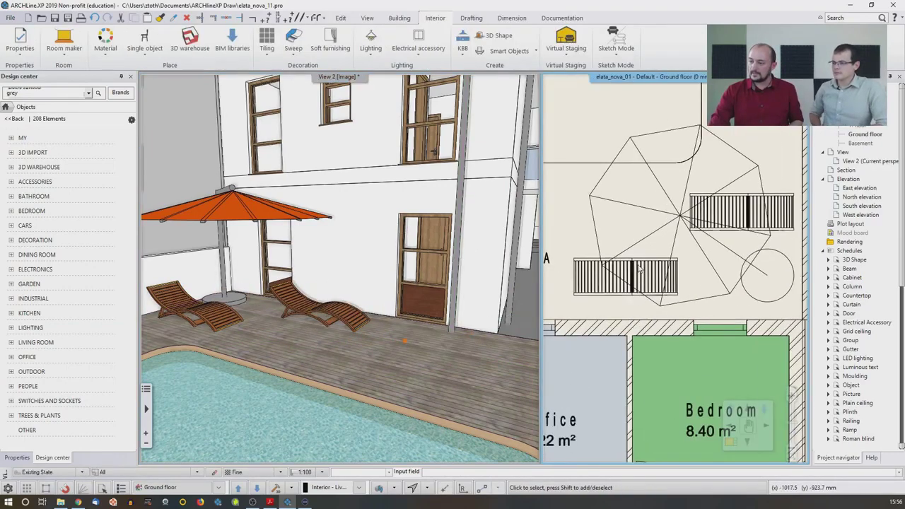
left_click(639, 269)
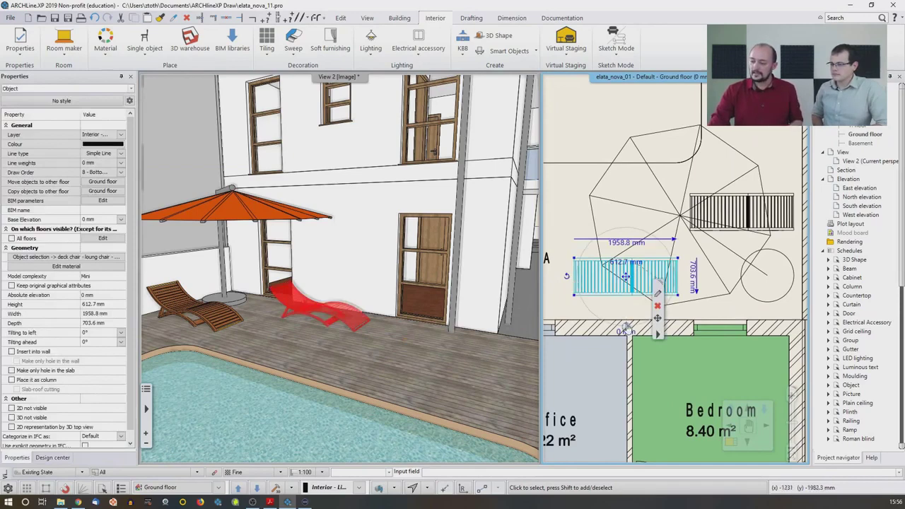
left_click(566, 276)
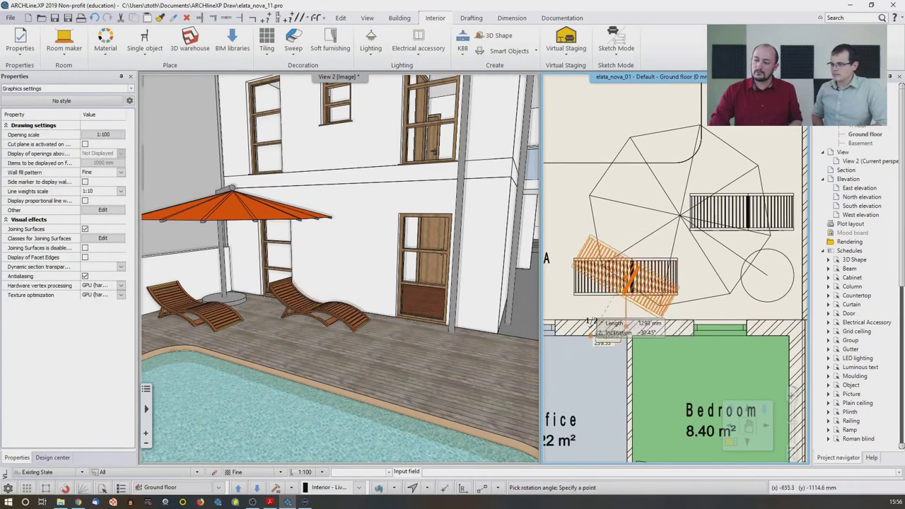
left_click(593, 336)
Rotate the deck chair nearer the pool slightly counter-clockwise in the ground-floor plan and deselect it.
left_click(738, 212)
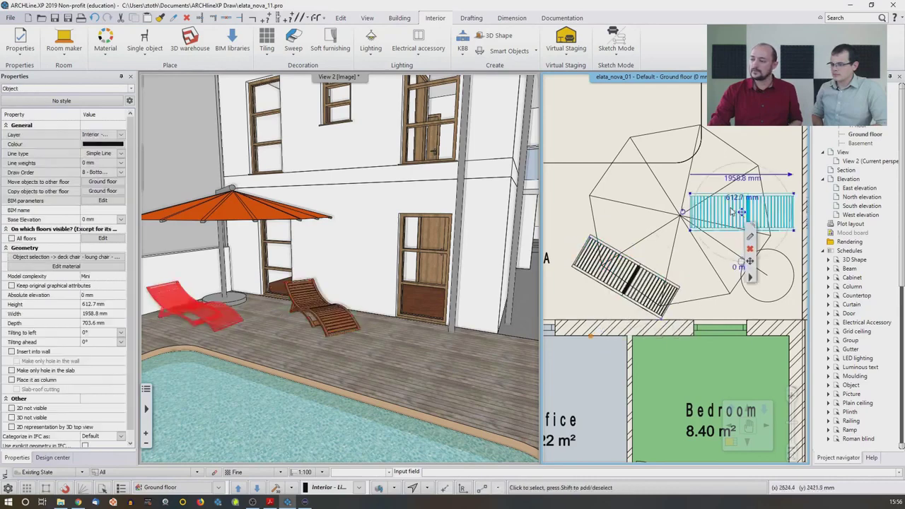
left_click(739, 265)
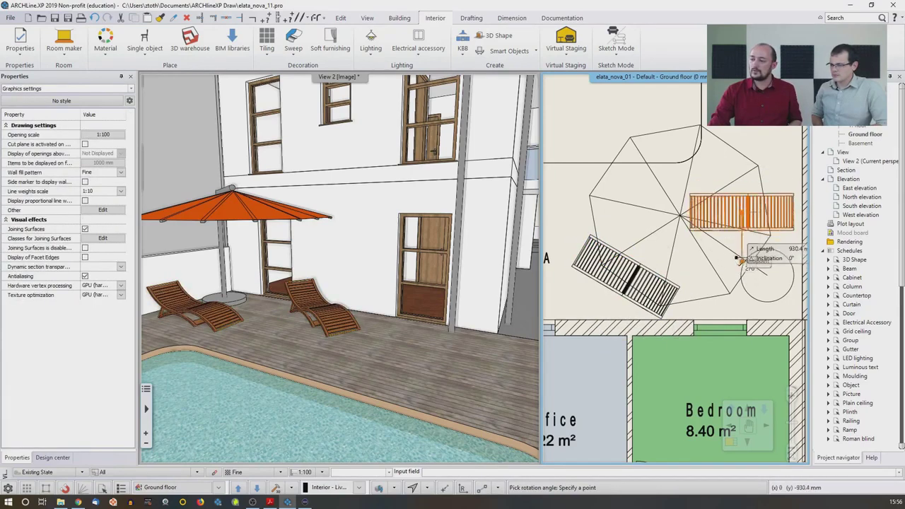
left_click(746, 260)
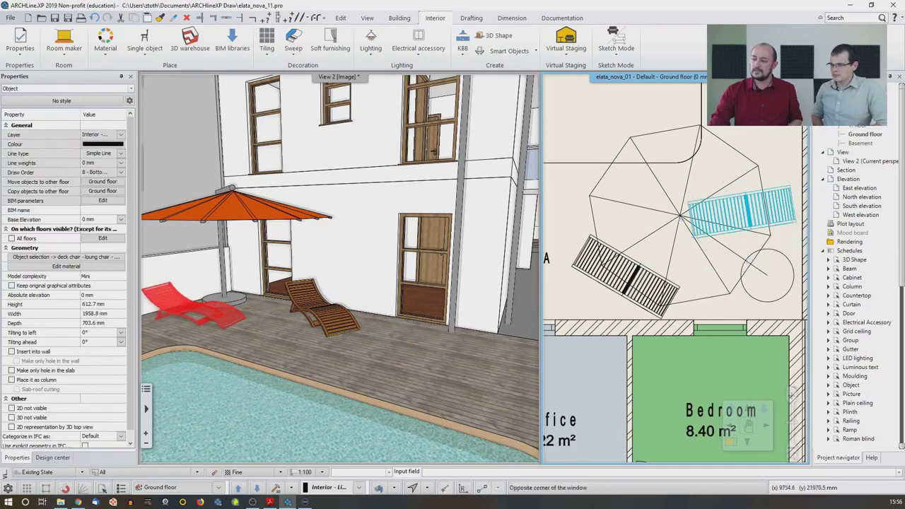
key("Escape")
Search 3D Warehouse for "swimming pool ladder".
left_click(329, 325)
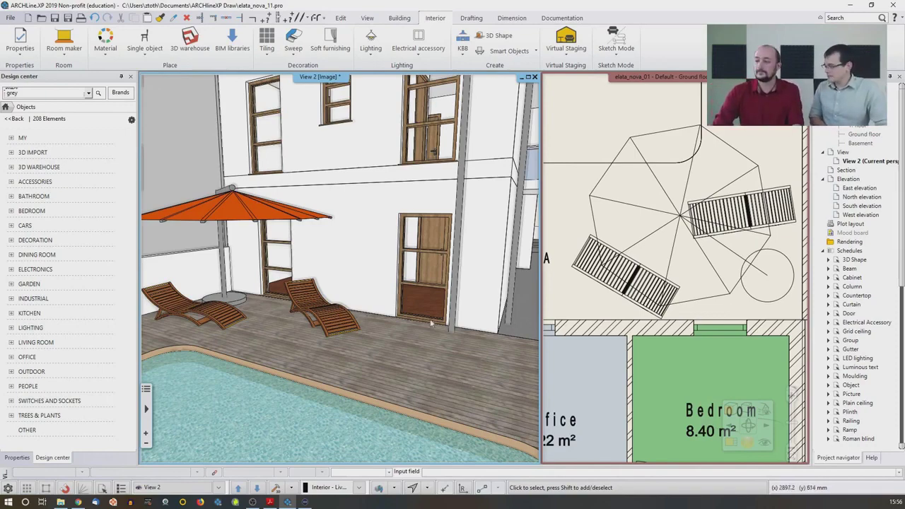
scroll(331, 322, "up", 3)
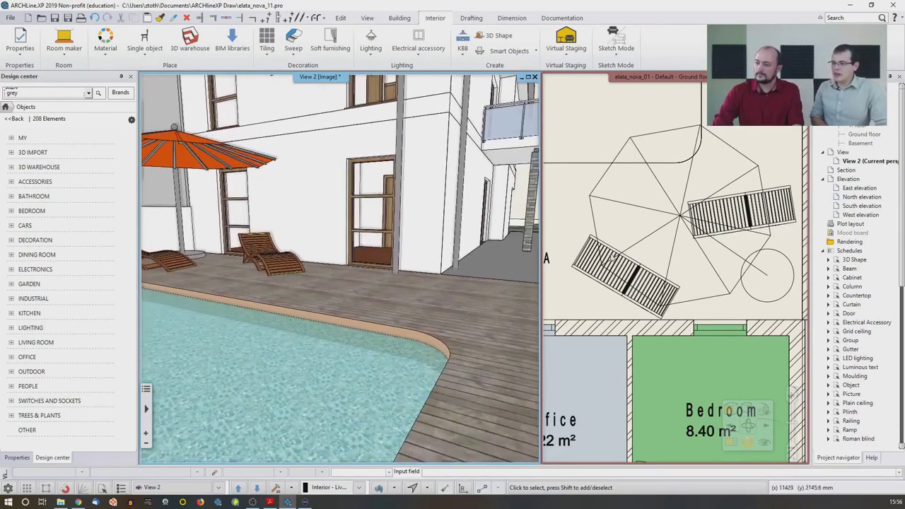
middle_click_drag(615, 198, 692, 256)
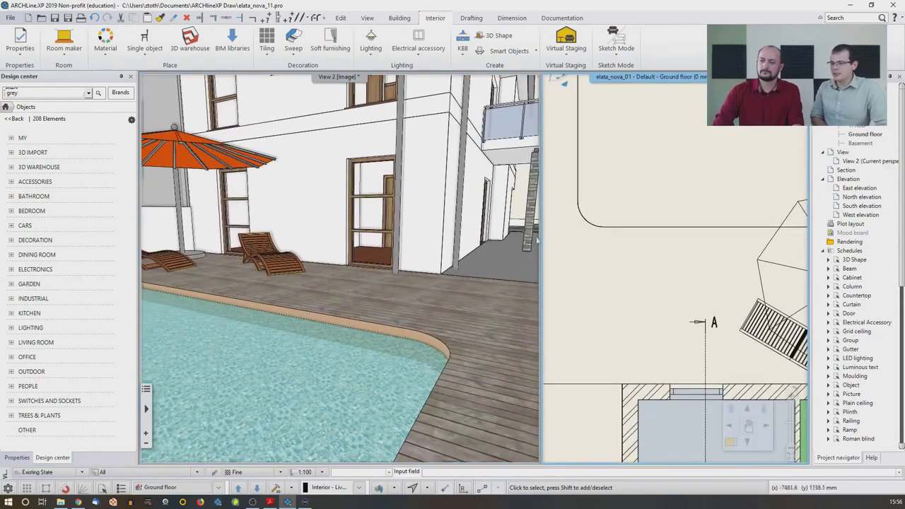
left_click(190, 39)
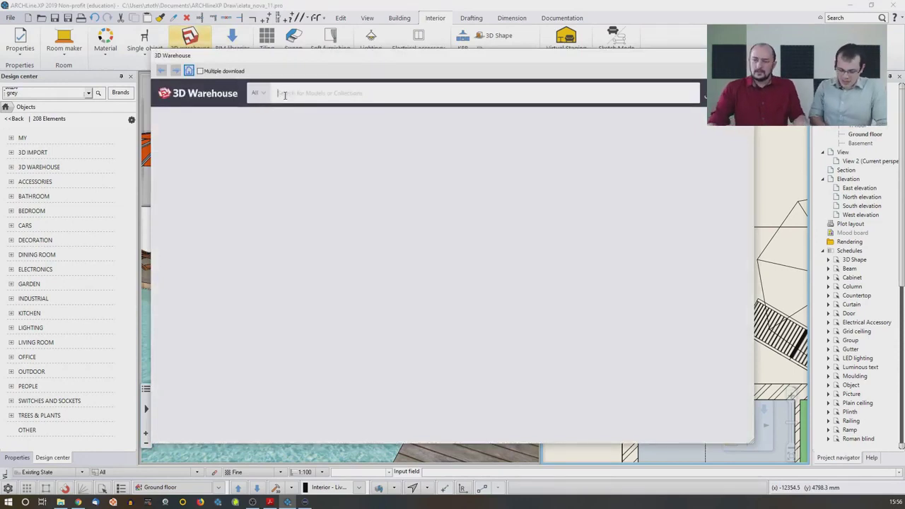
type("sw")
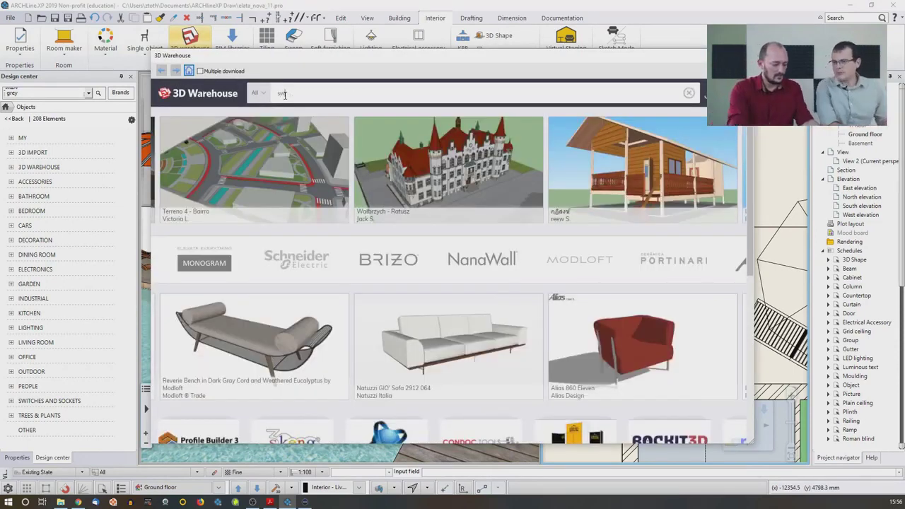
type("imming pool ")
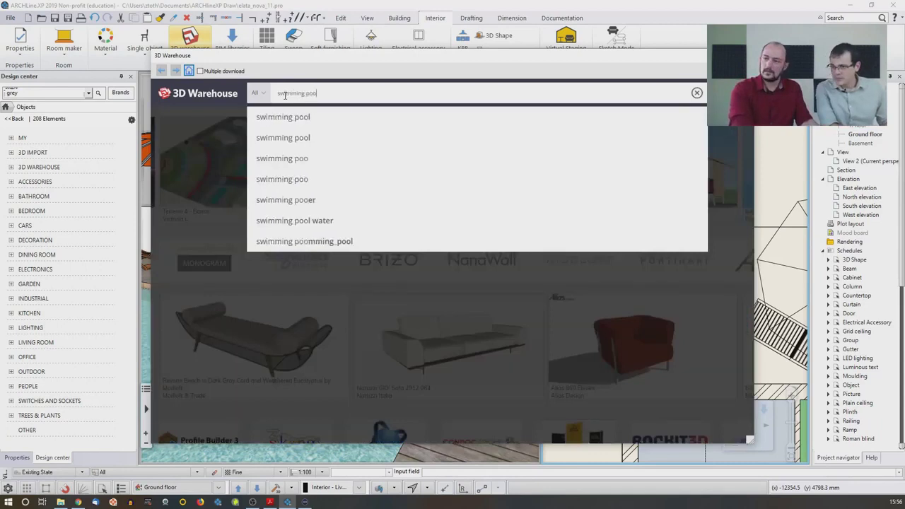
type("ladder")
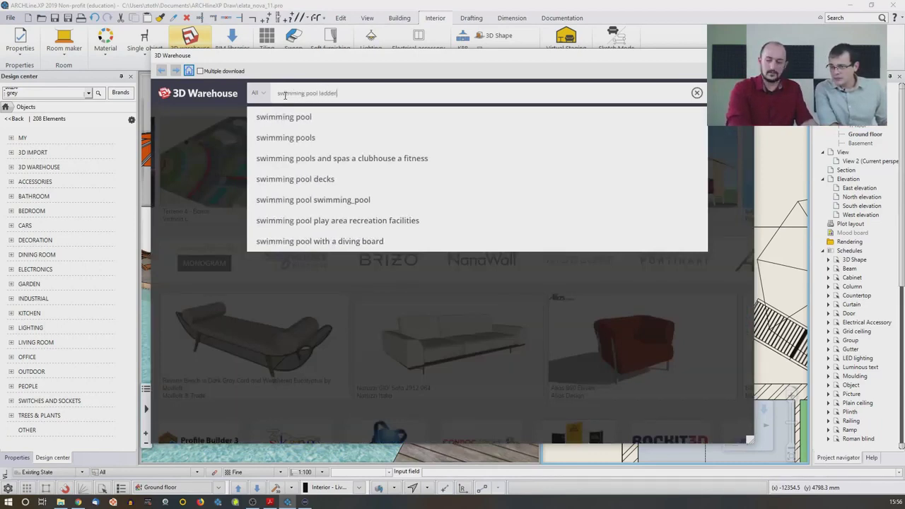
key("Return")
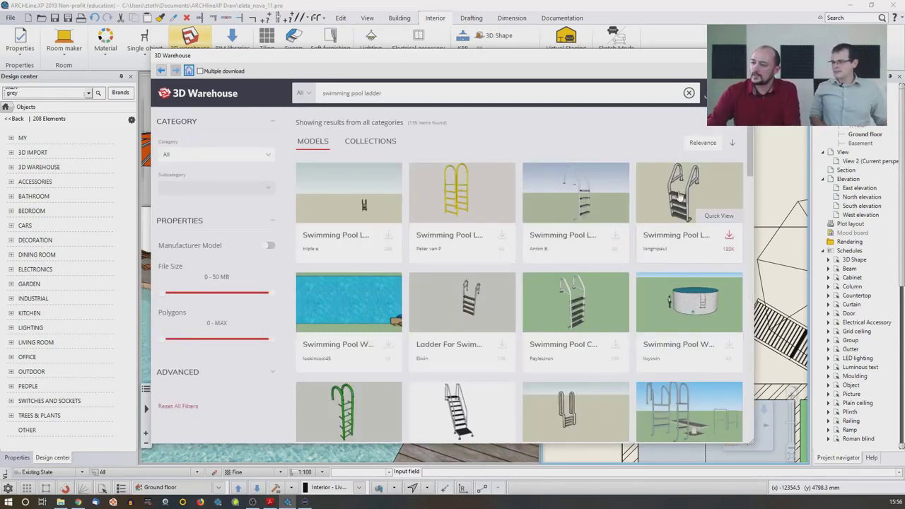
Download the four-step metal "Swimming Pool Ladder" as a SketchUp 2018 model.
left_click(679, 196)
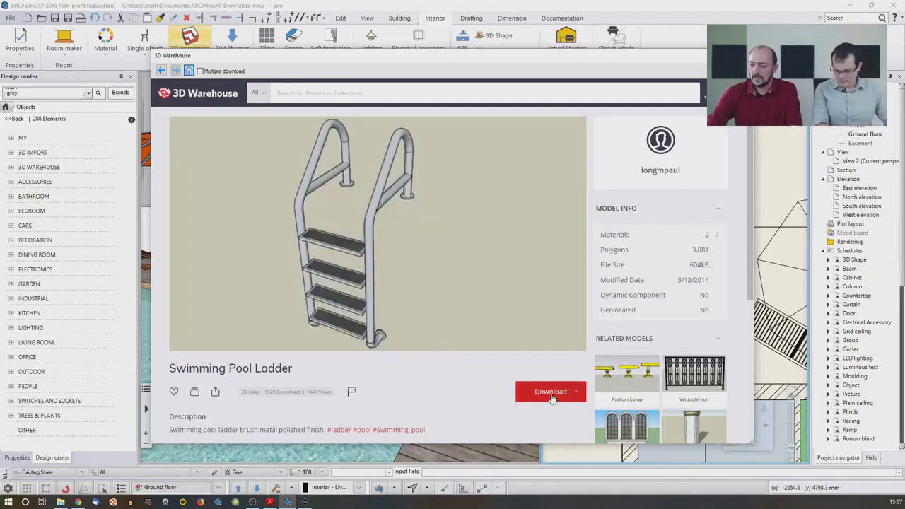
left_click(552, 394)
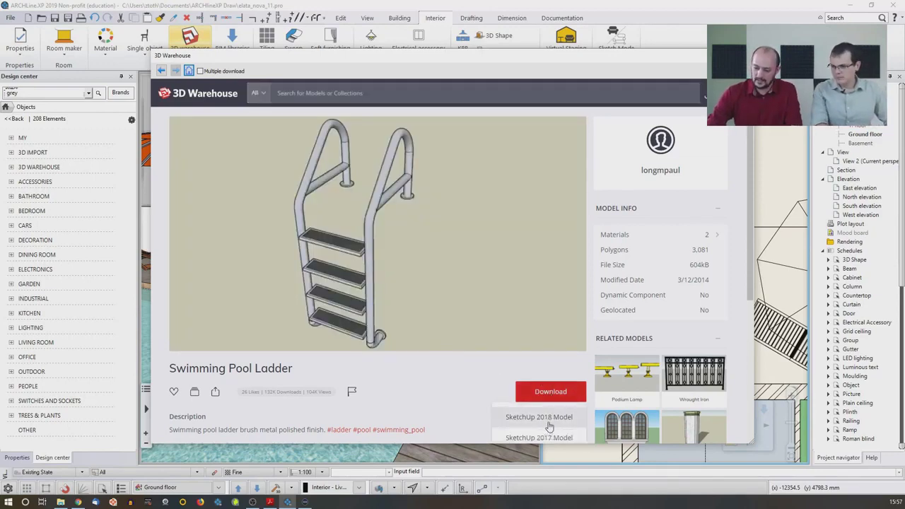
left_click(549, 427)
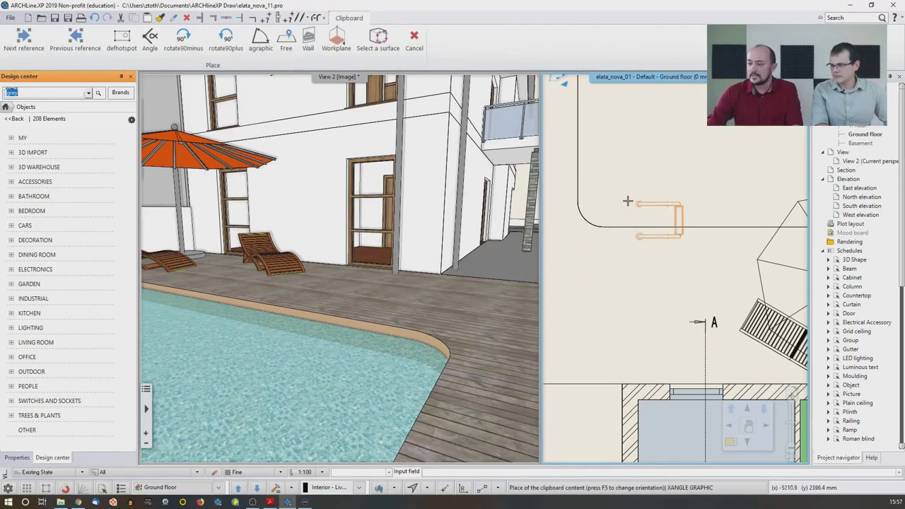
Place one pool ladder across the pool's house-side edge in the ground-floor plan, near the rounded corner by the Office, and finish placing.
key("F5")
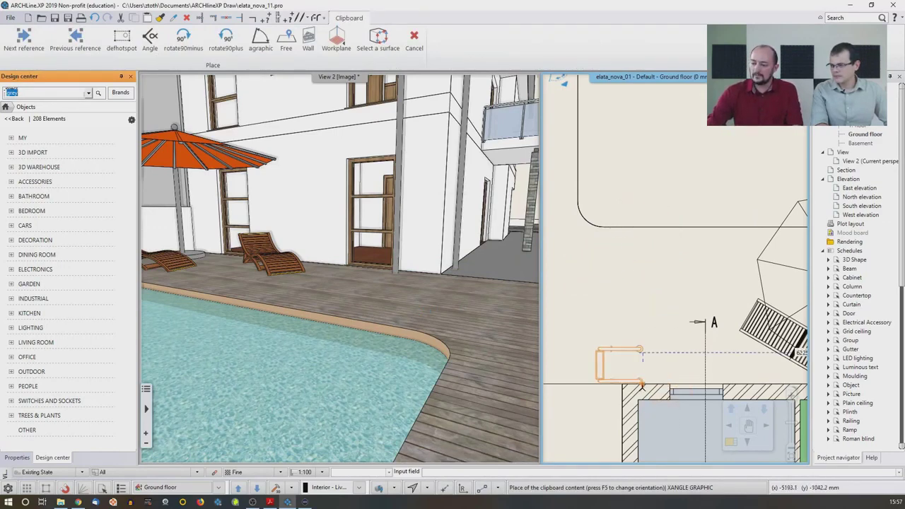
key("F5")
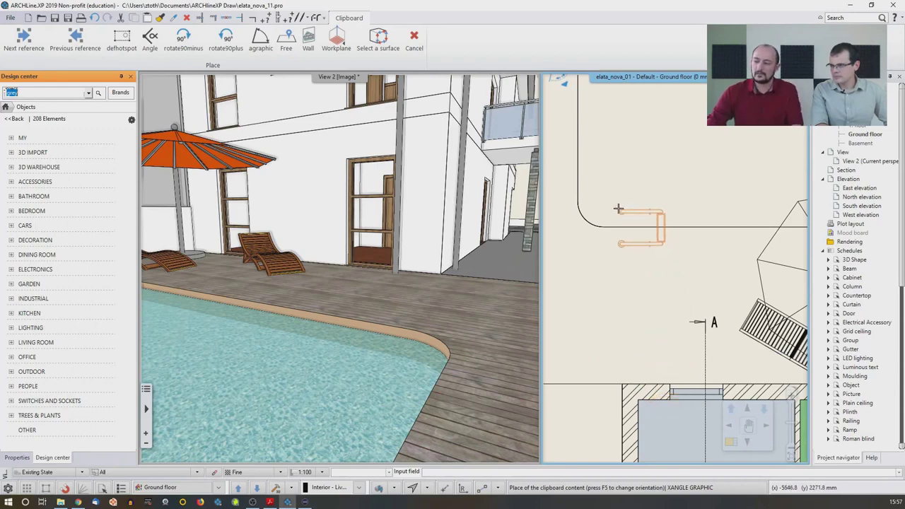
left_click(628, 210)
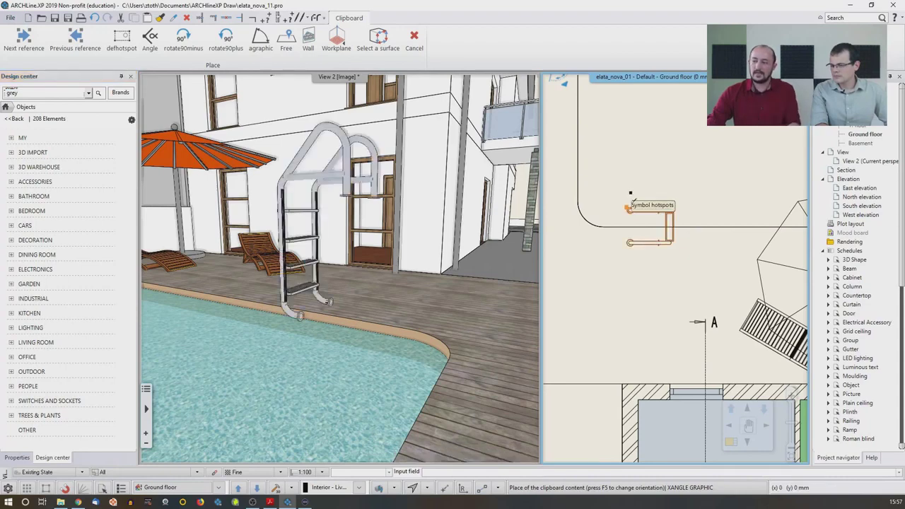
key("Escape")
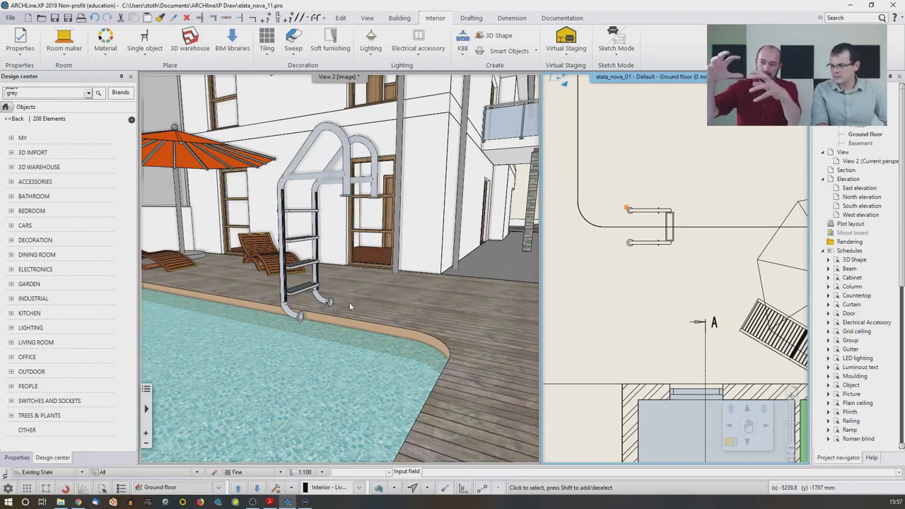
Rotate the pool ladder 90° counter-clockwise so its steps face the water.
left_click(654, 216)
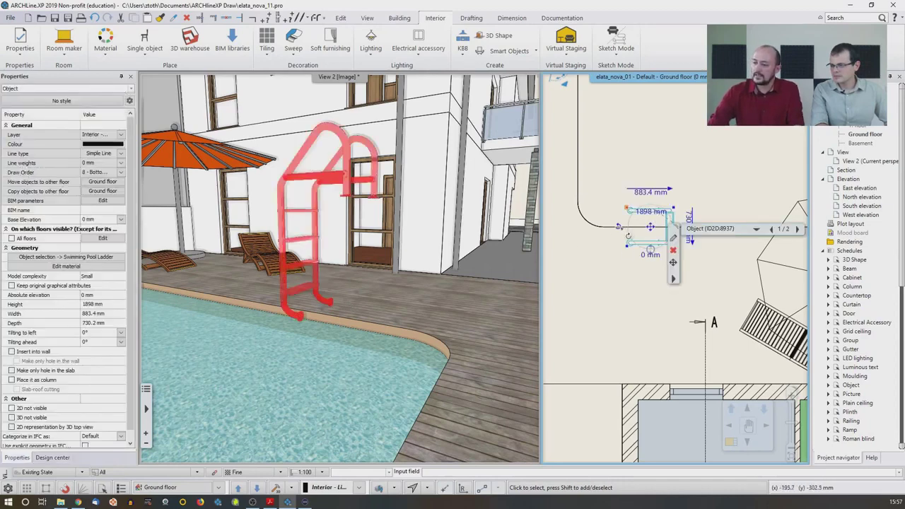
left_click(619, 226)
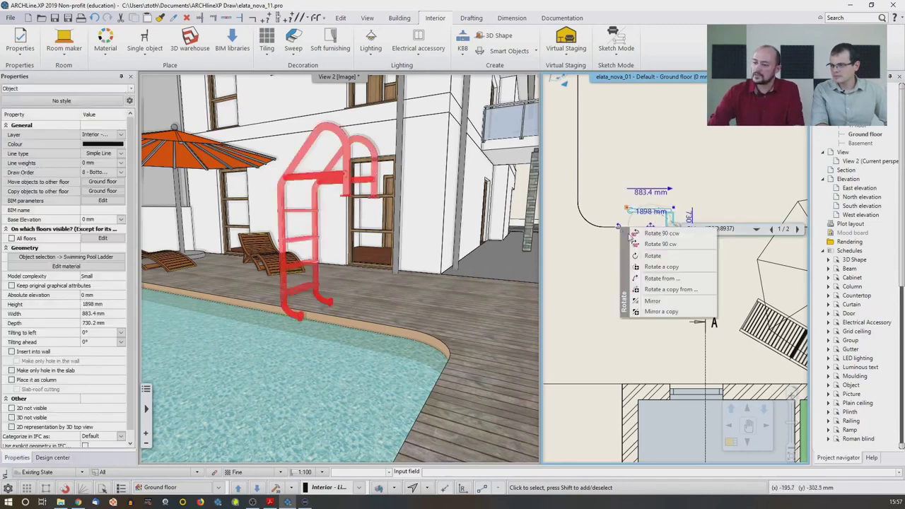
left_click(644, 234)
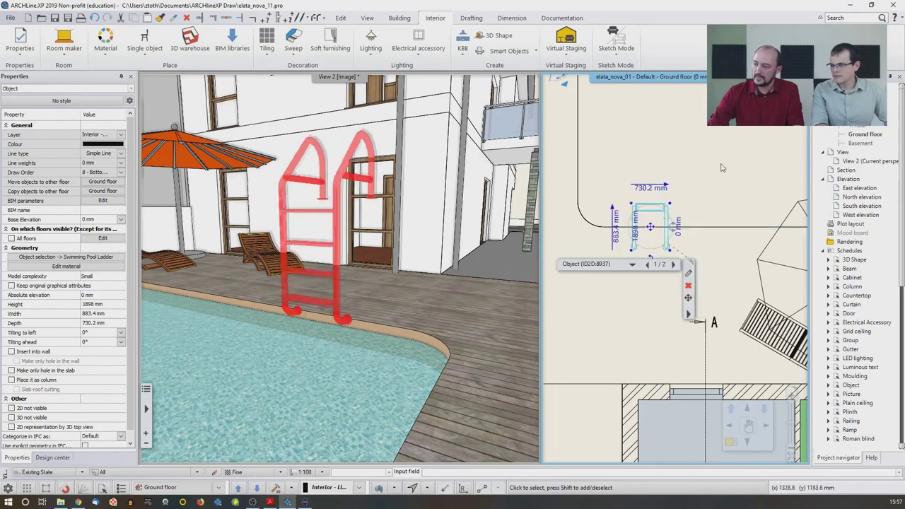
Move the pool ladder in the ground-floor plan from its inner bracket endpoint perpendicularly onto the pool's edge line.
left_click(698, 185)
scroll(674, 228, "up", 5)
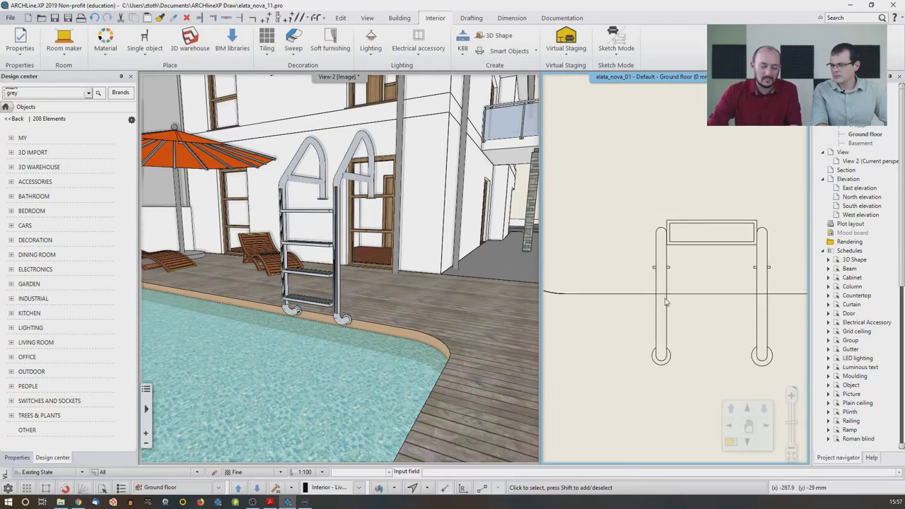
scroll(669, 290, "up", 2)
left_click(667, 266)
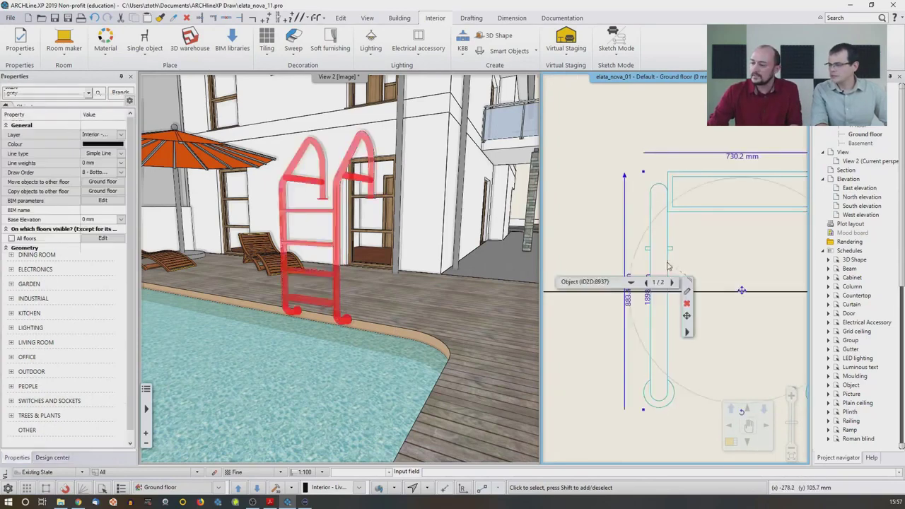
mouse_move(741, 292)
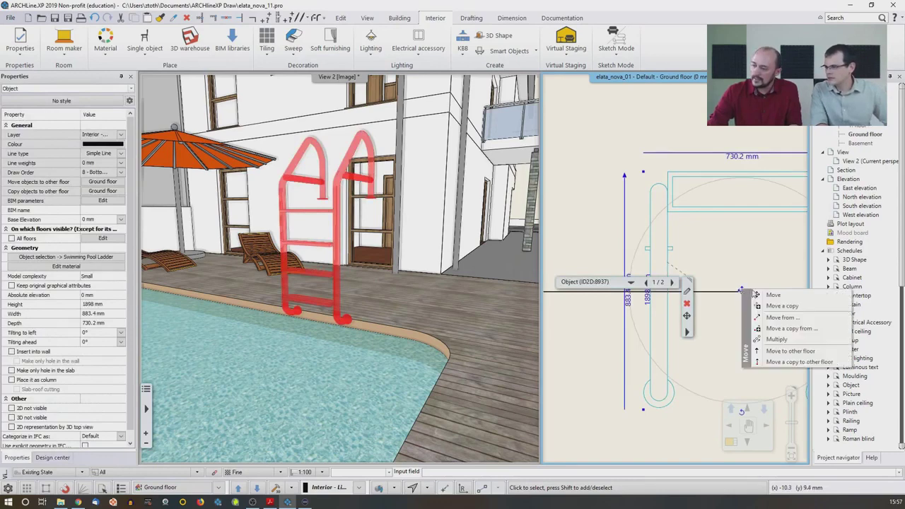
left_click(774, 320)
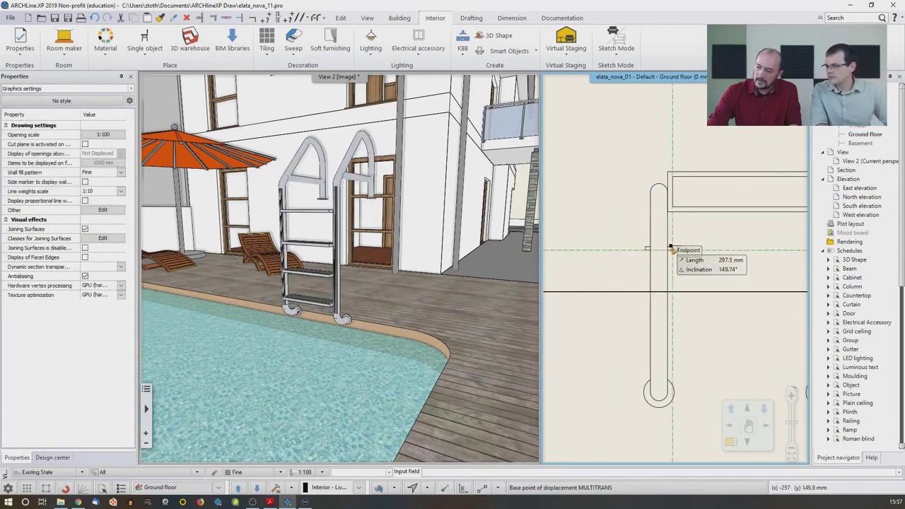
left_click(671, 249)
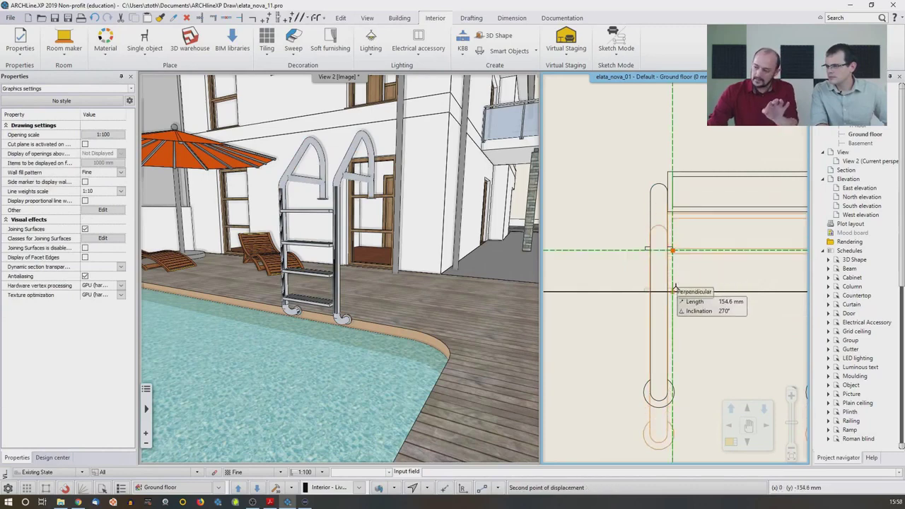
left_click(675, 290)
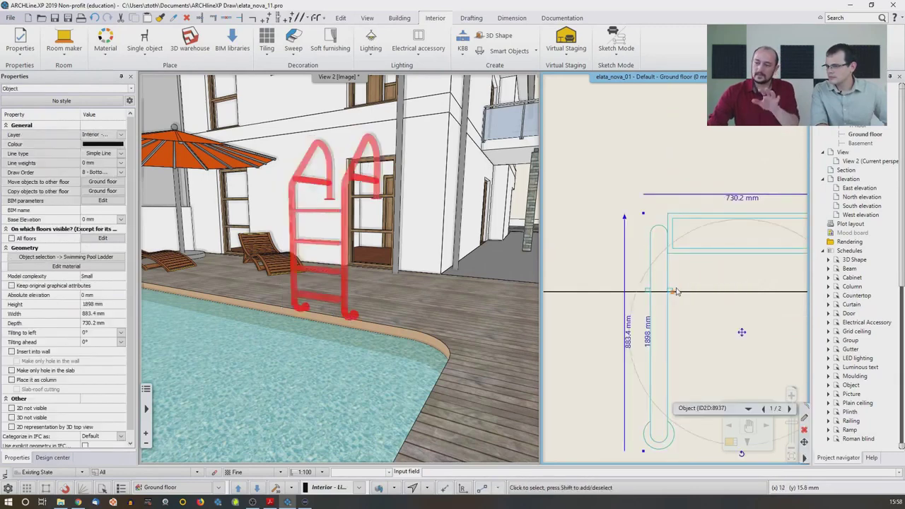
left_click(675, 149)
scroll(679, 202, "down", 2)
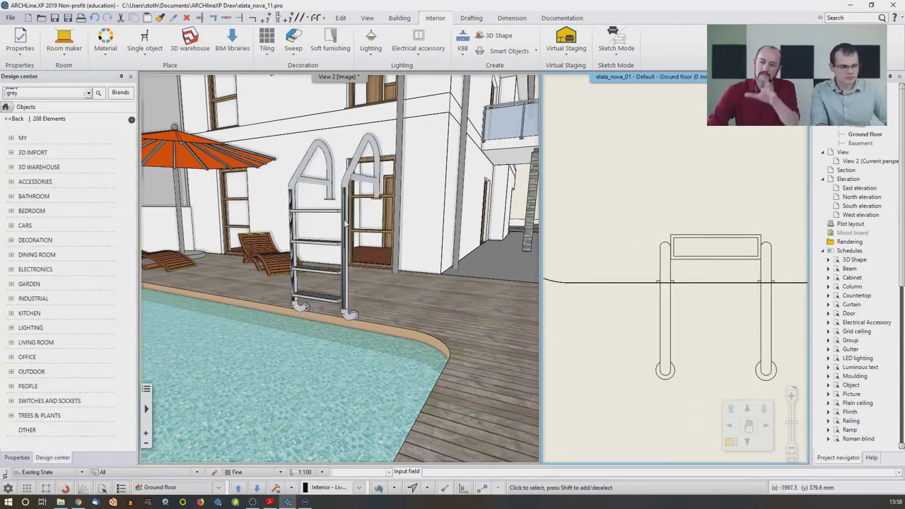
Lower the pool ladder vertically in the 3D view until its steps are underwater and its handrails meet the deck.
left_click(345, 189)
left_click(345, 188)
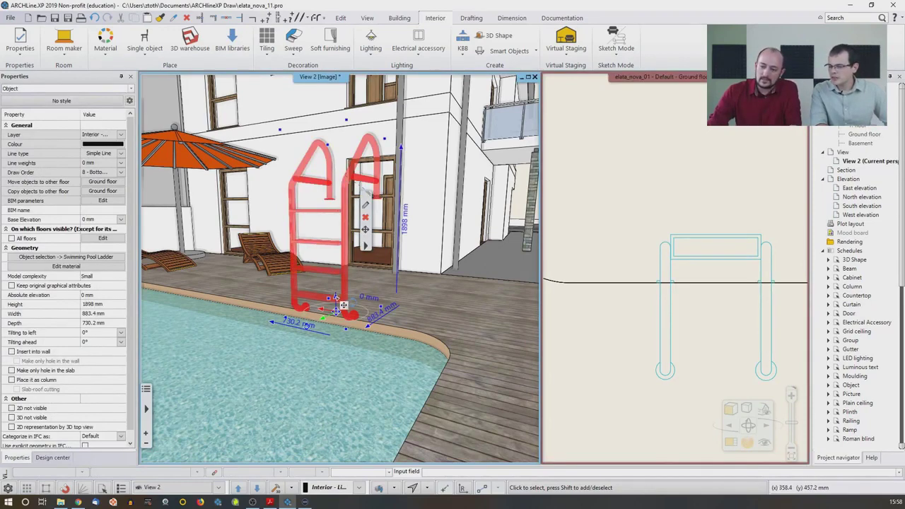
left_click(343, 305)
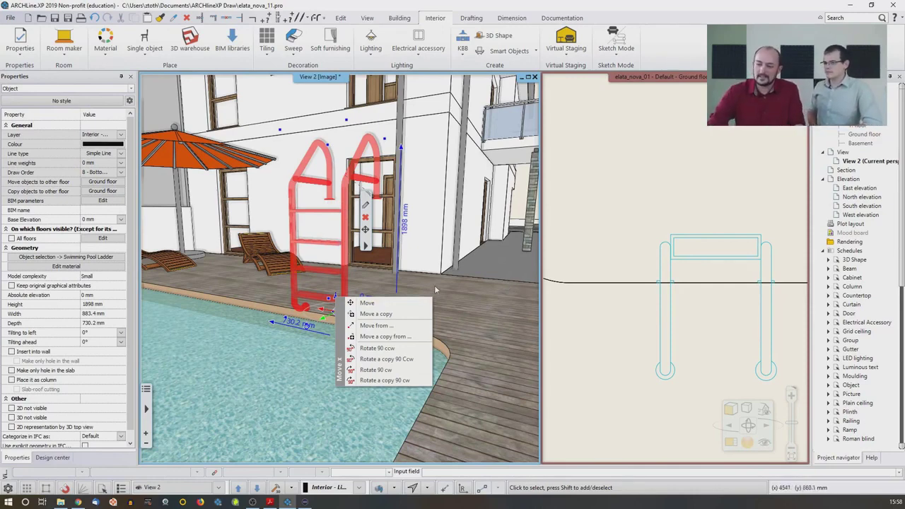
left_click(370, 305)
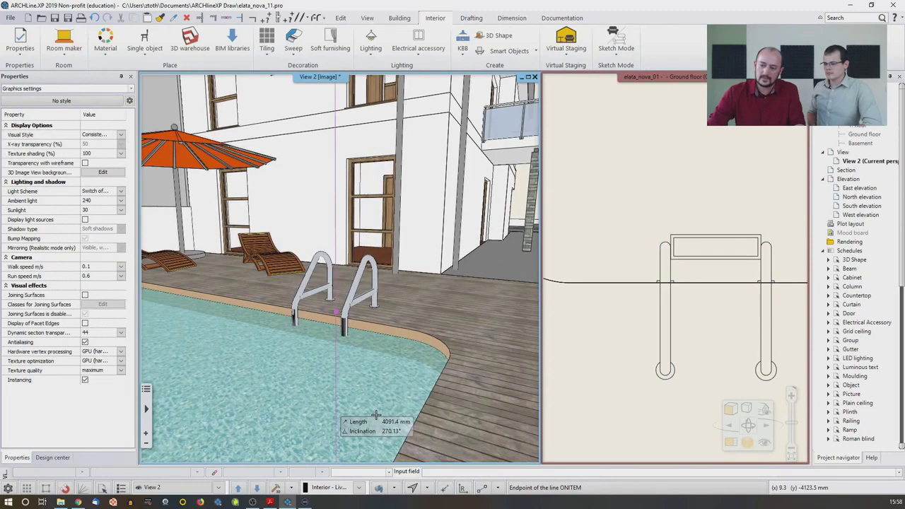
key("Escape")
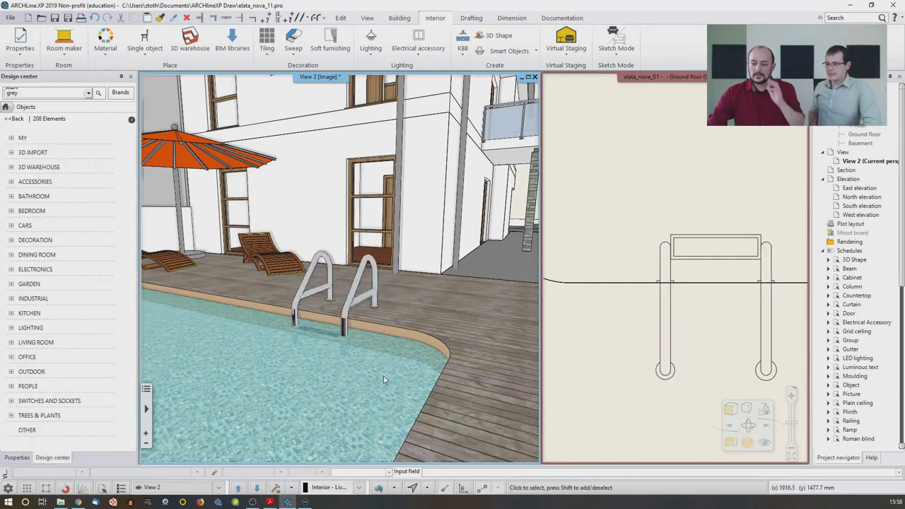
Set the side material of the wood-decked terrace slab to Bright_white.
scroll(343, 382, "down", 3)
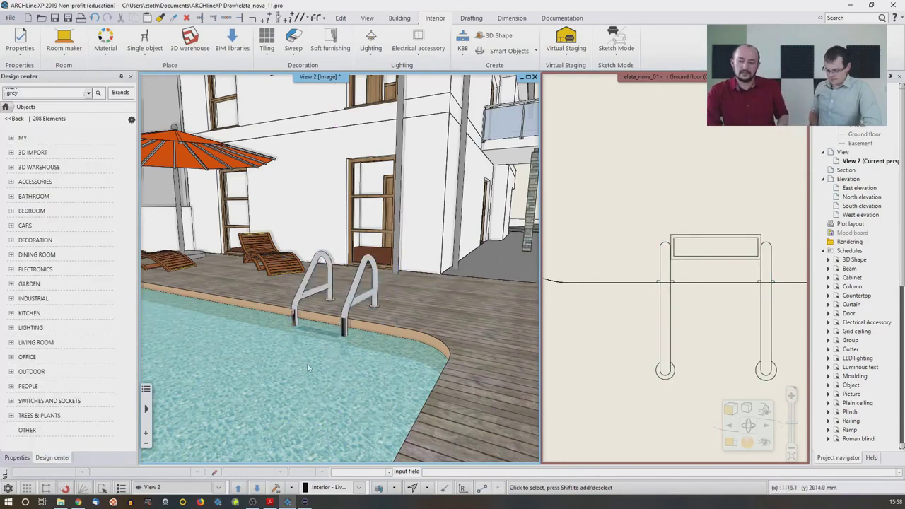
scroll(334, 372, "down", 3)
middle_click_drag(340, 354, 453, 322)
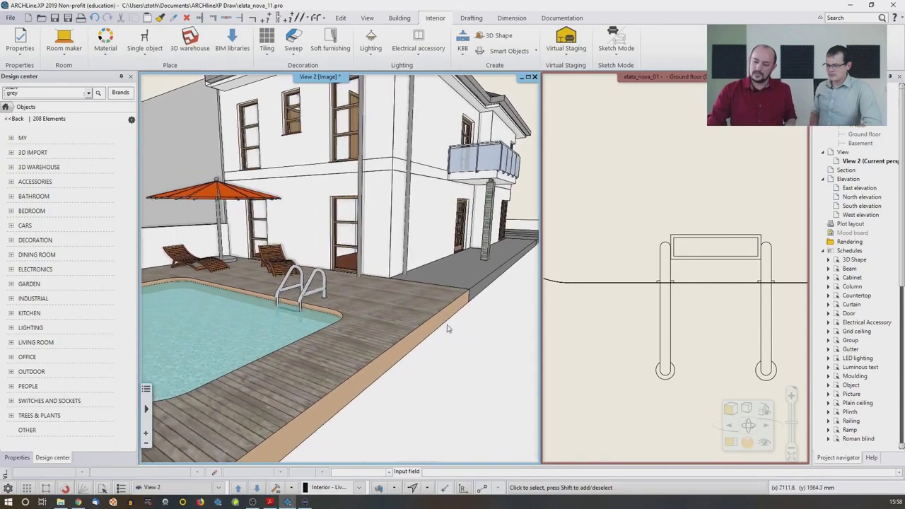
left_click(336, 369)
left_click(357, 397)
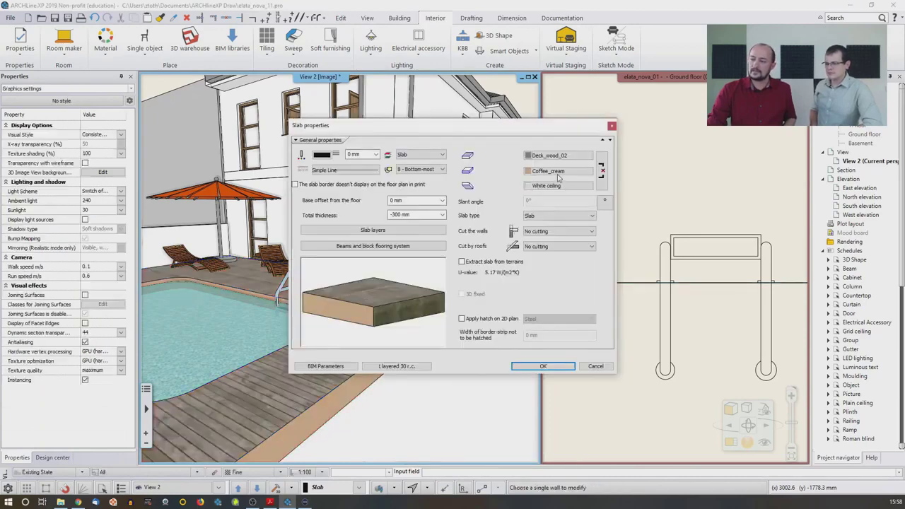
left_click(559, 172)
left_click(469, 185)
left_click(565, 362)
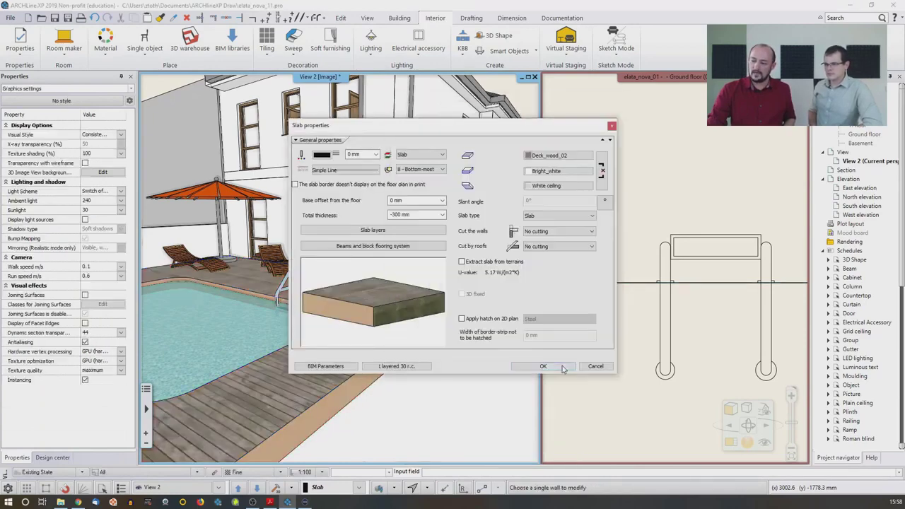
left_click(543, 366)
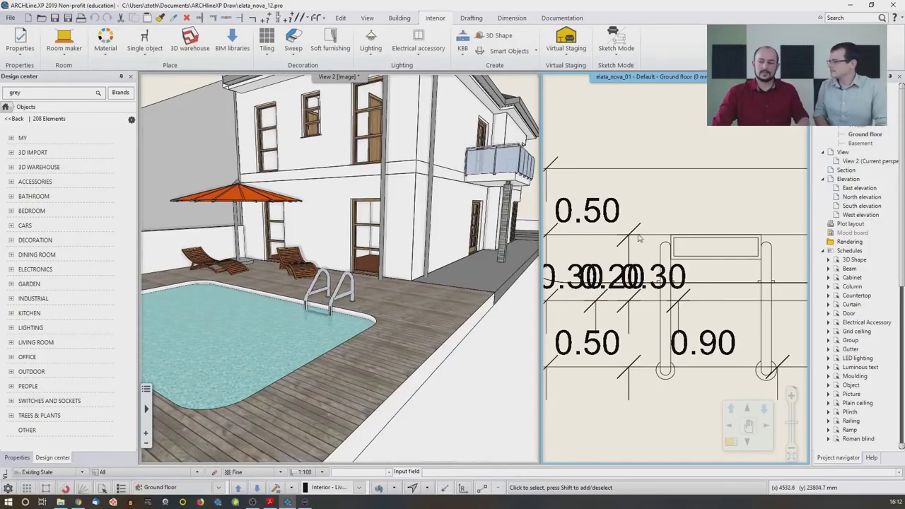
Hide the Dimension - Length layer in the ground-floor plan using Layer Walk.
scroll(633, 227, "down", 5)
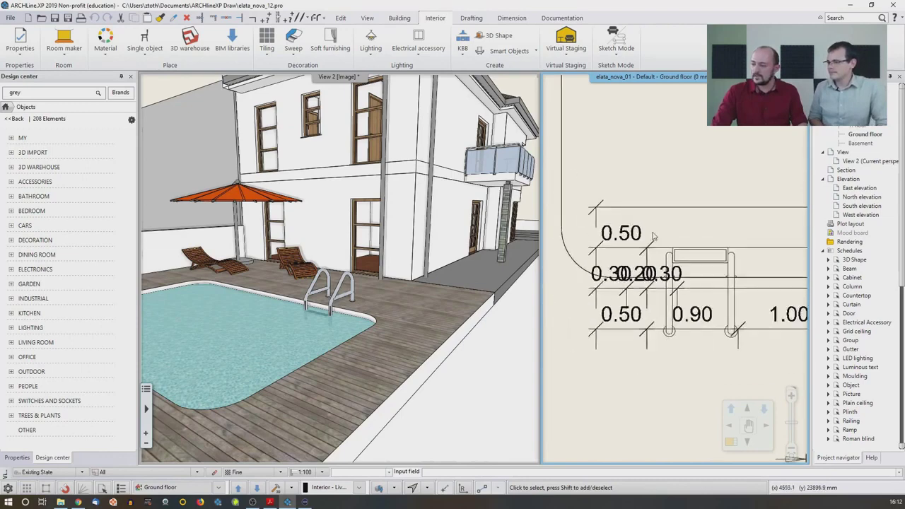
scroll(616, 235, "down", 3)
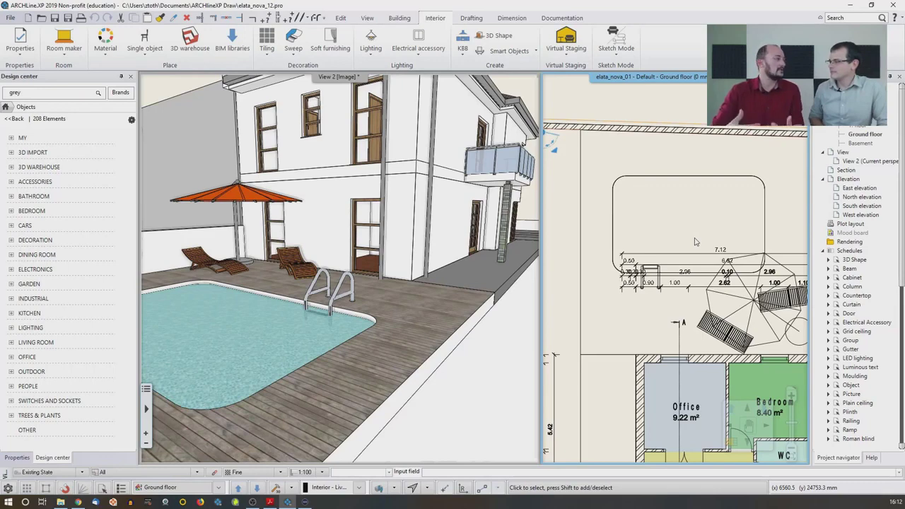
scroll(700, 237, "down", 2)
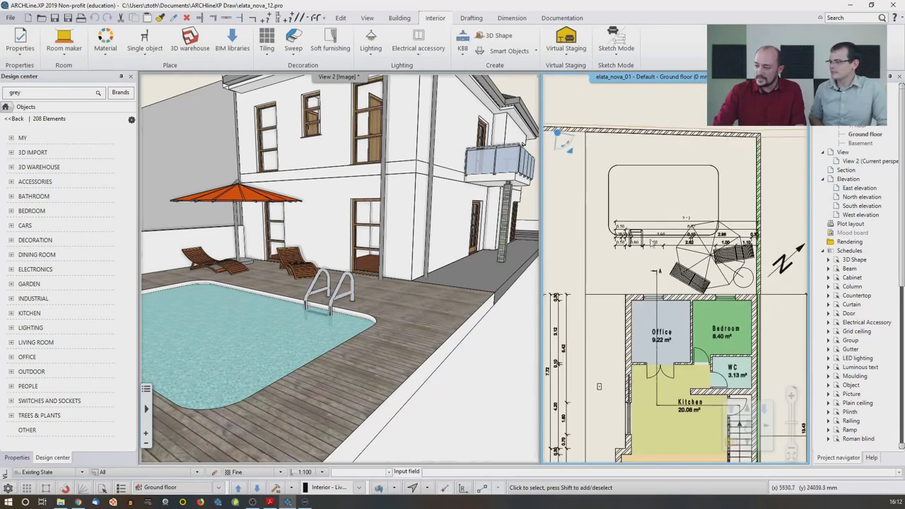
left_click(379, 489)
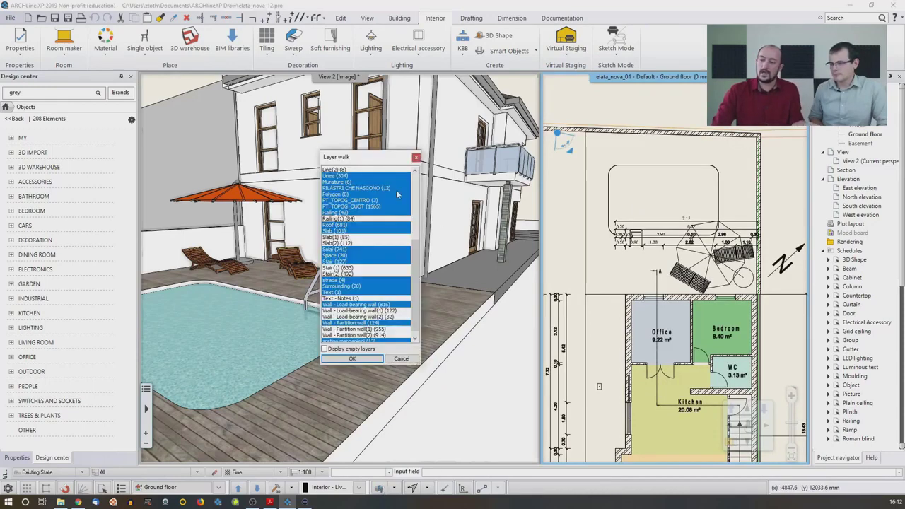
scroll(371, 241, "up", 6)
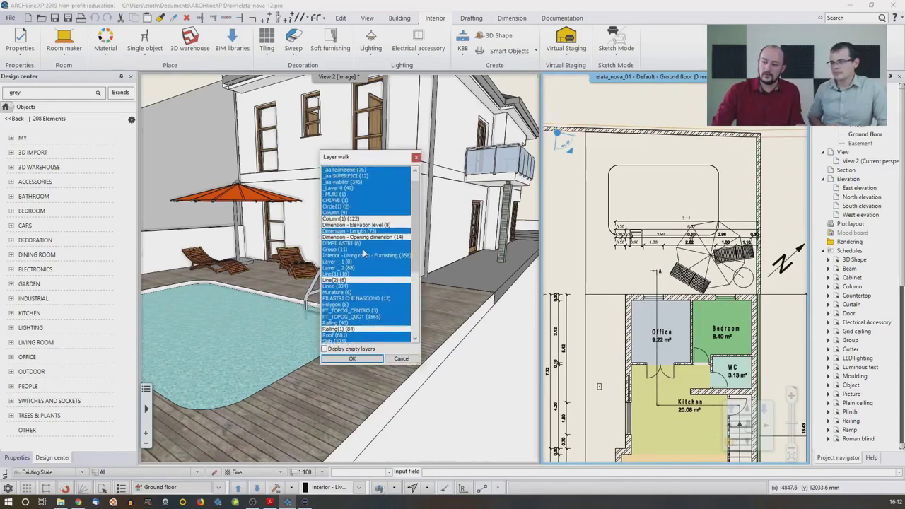
left_click(361, 231)
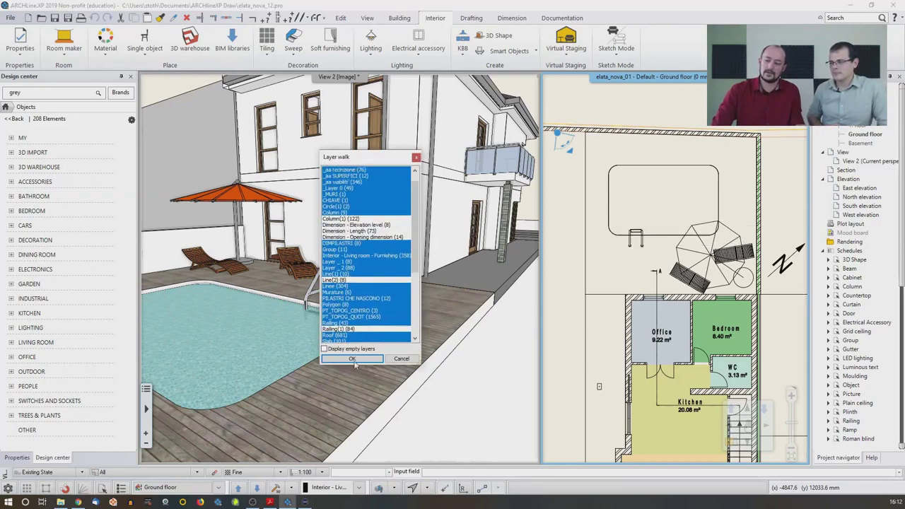
left_click(352, 359)
Turn off all layers in the elata_nova_START-2D layer filter, from _aa cartografia to zretino marciapiedi, with the Layer Manager.
scroll(634, 244, "down", 4)
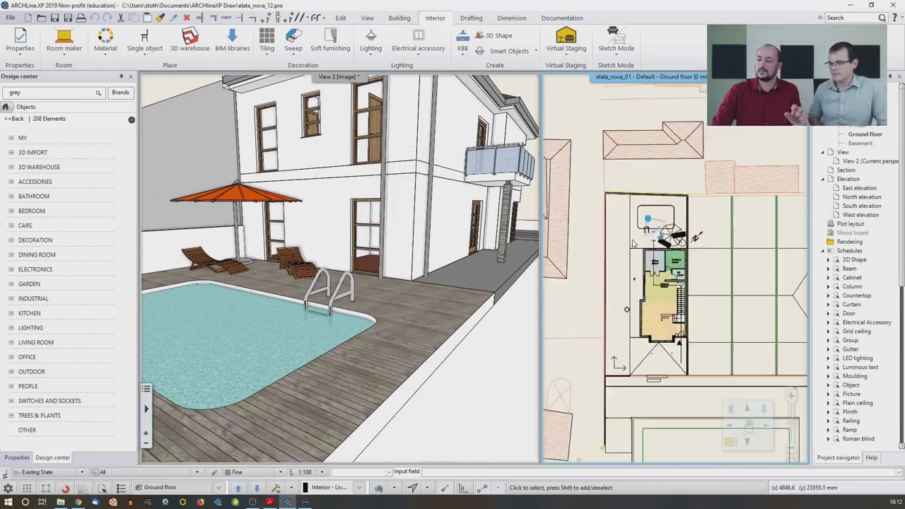
scroll(635, 244, "down", 3)
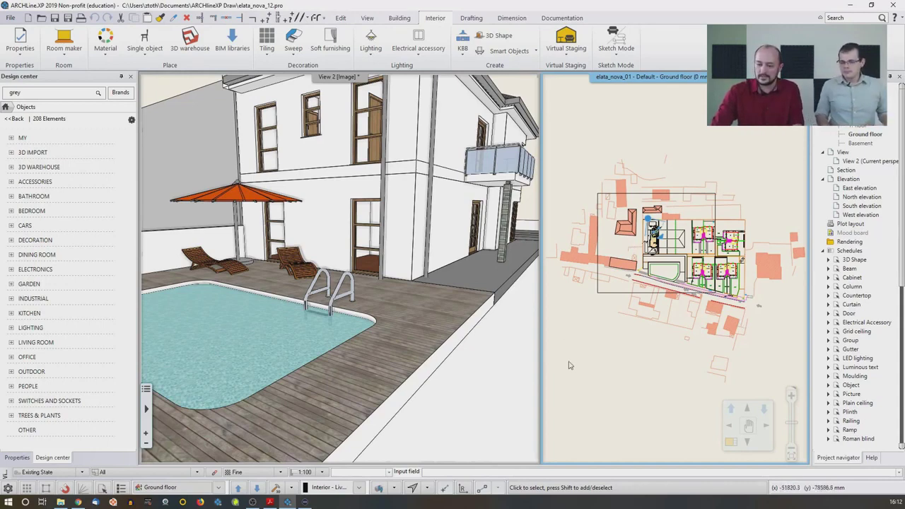
left_click(393, 488)
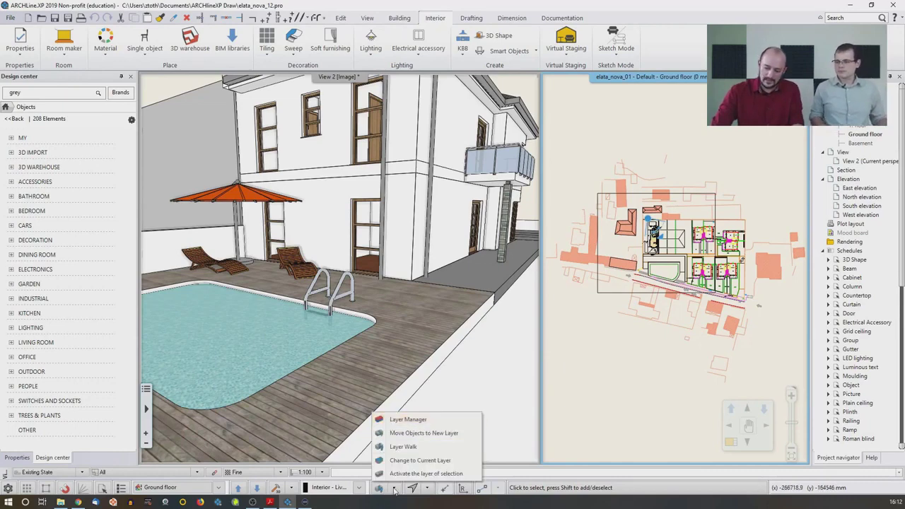
left_click(401, 420)
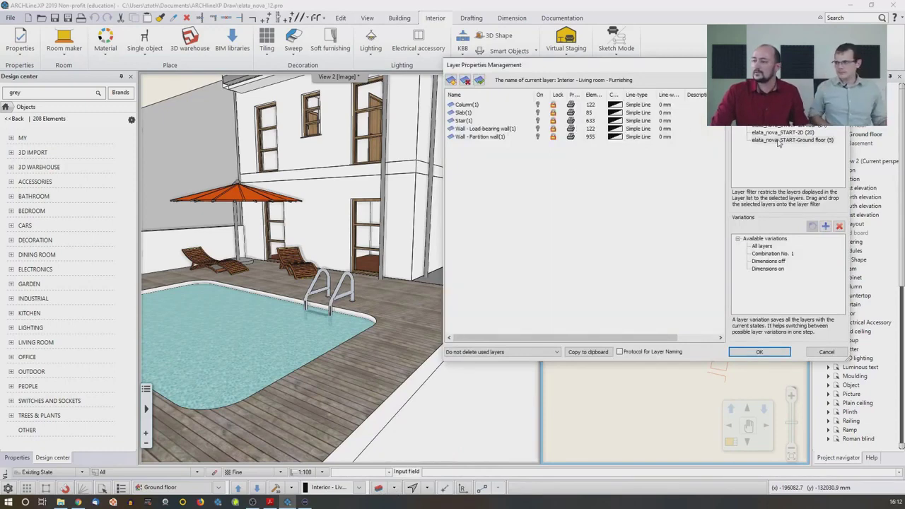
left_click(800, 134)
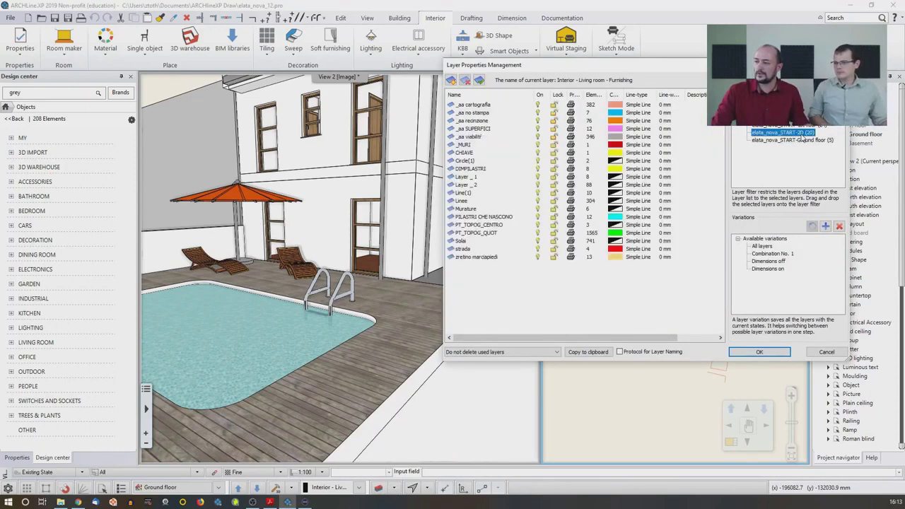
left_click(480, 106)
left_click(470, 257, "shift")
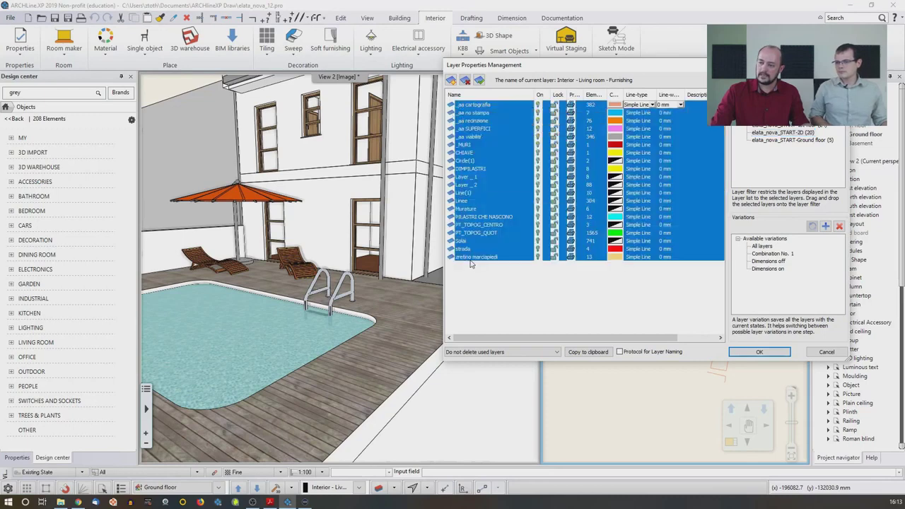
left_click(537, 257)
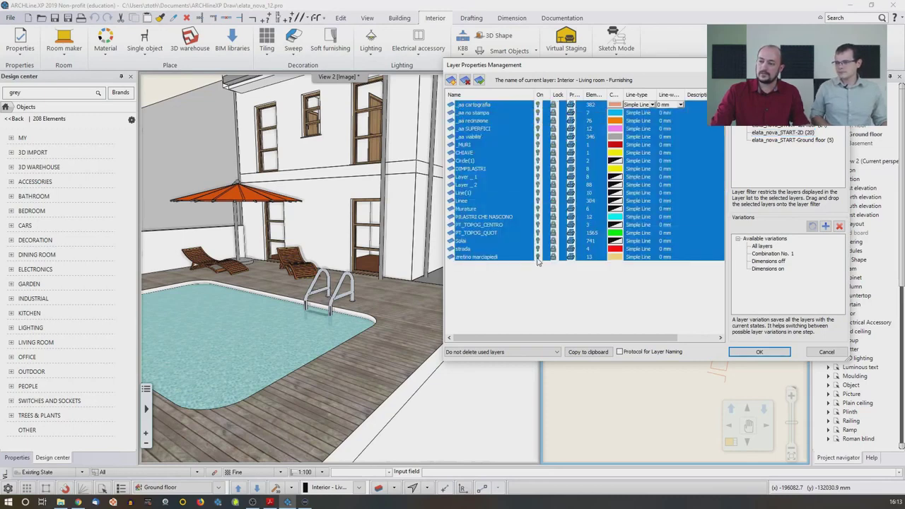
left_click(737, 353)
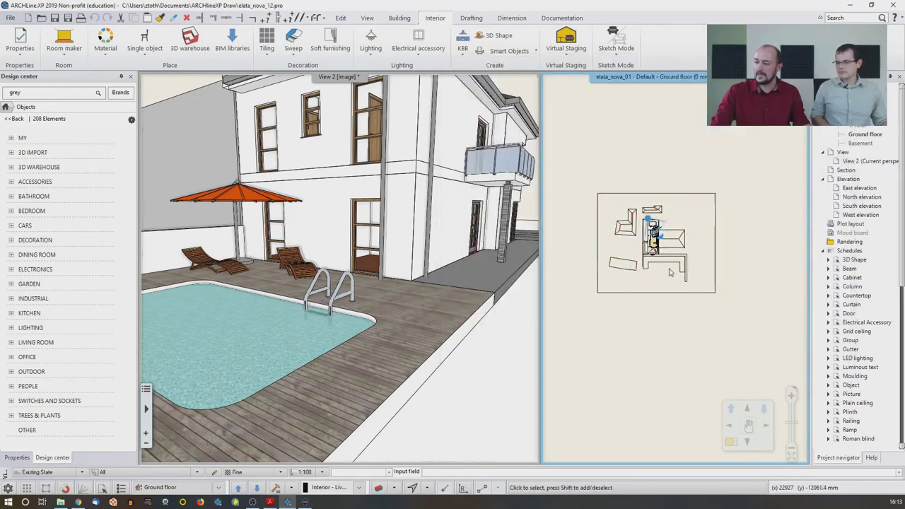
scroll(640, 186, "up", 3)
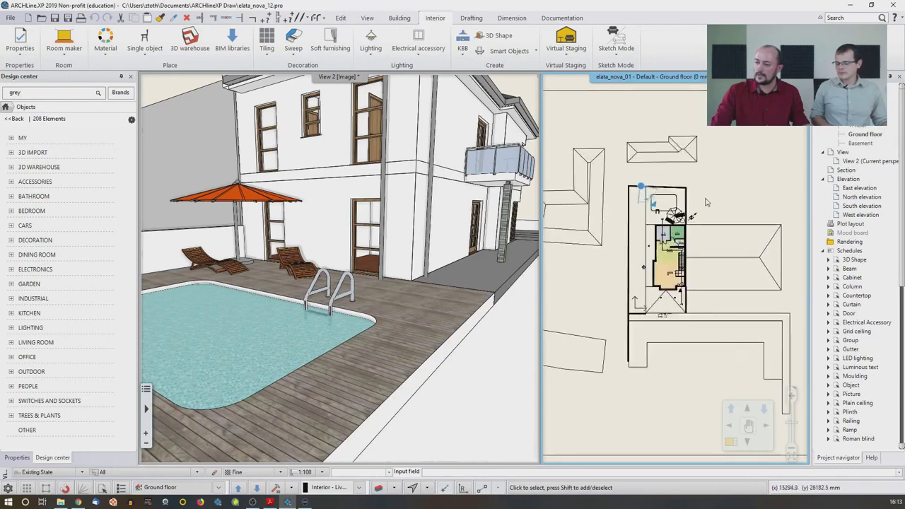
Maximize the 3D view and display the house and pool terrace with Hidden line removal.
left_click(471, 223)
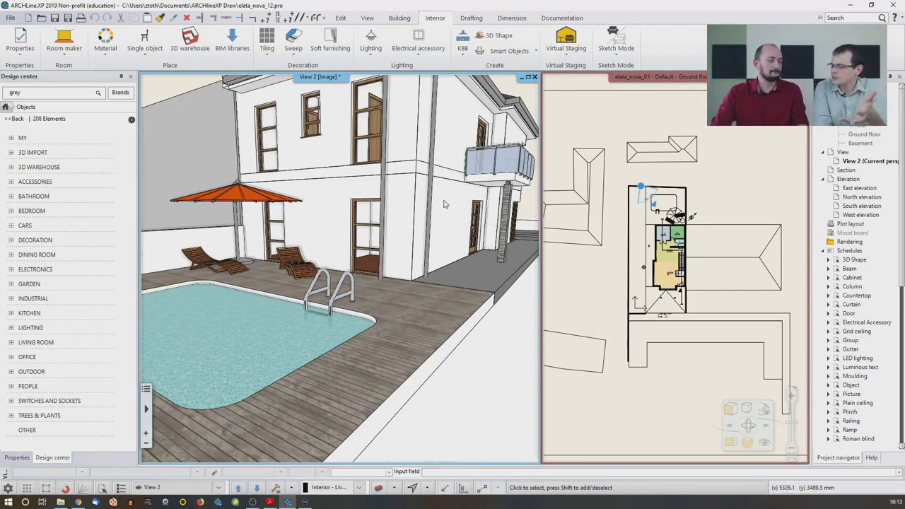
left_click(528, 78)
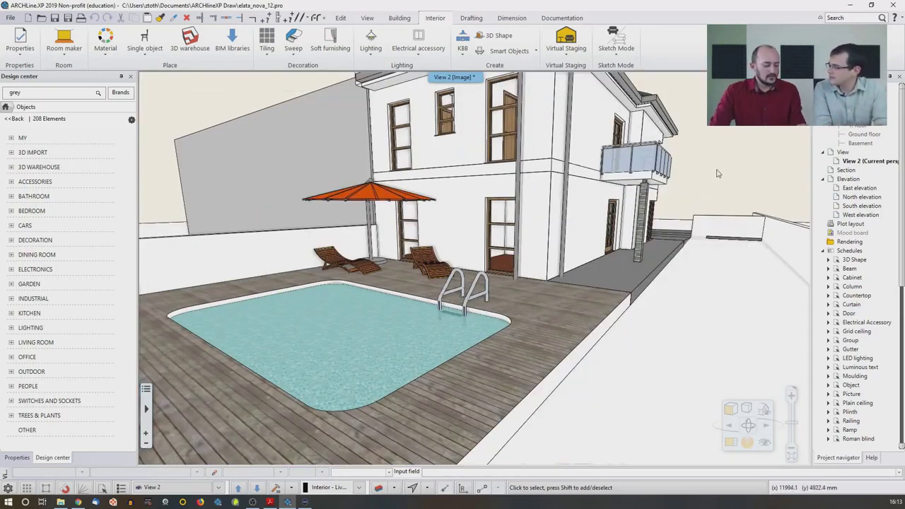
key("Right")
key("Left")
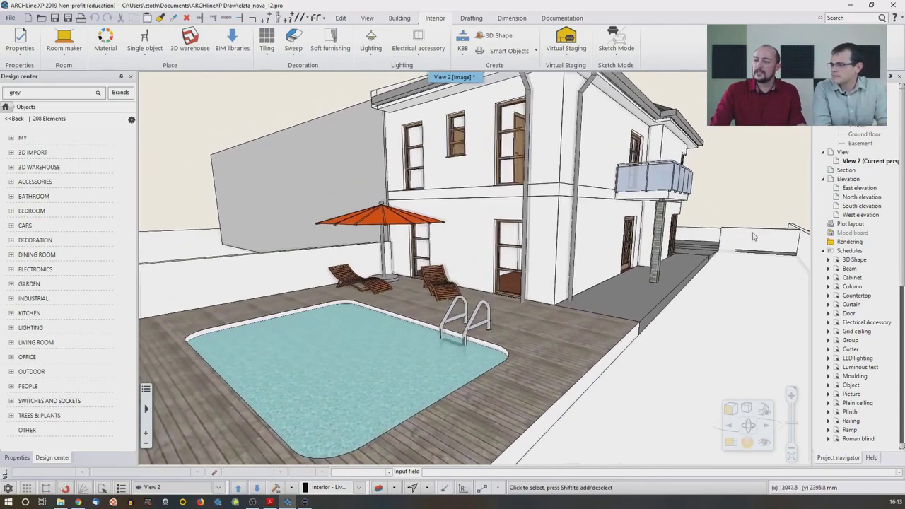
left_click(732, 409)
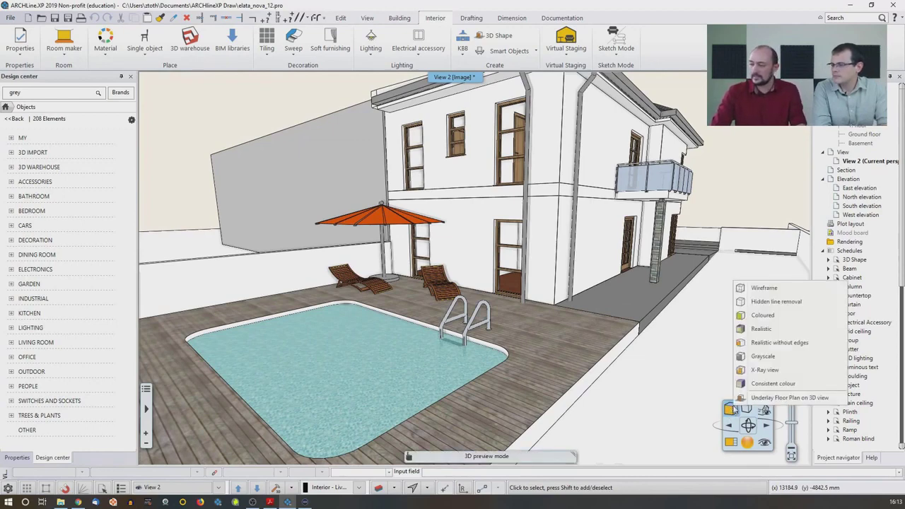
left_click(769, 303)
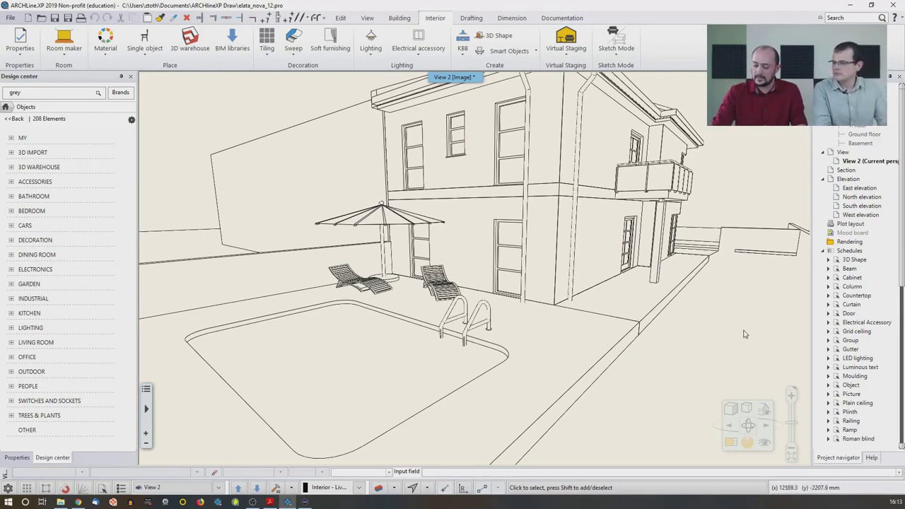
Try the Realistic display style in the 3D view, and set the style to Consistent colour.
left_click(733, 413)
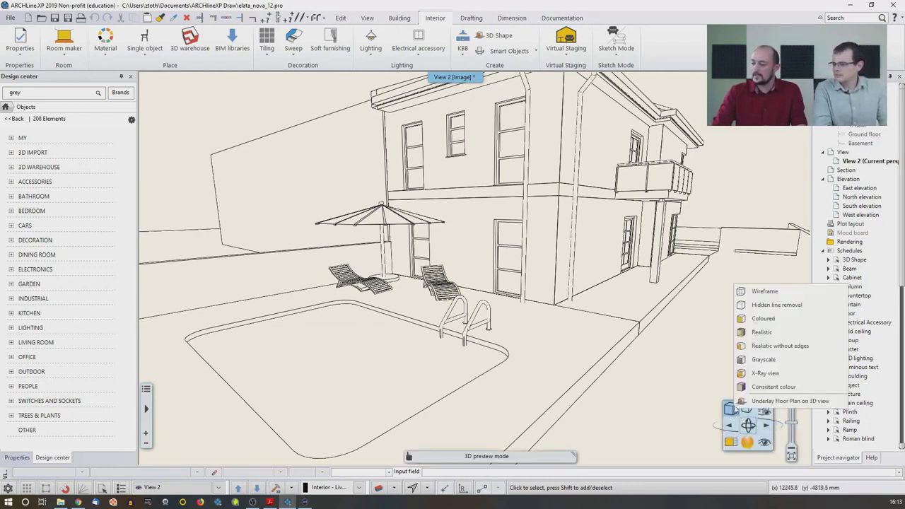
left_click(750, 336)
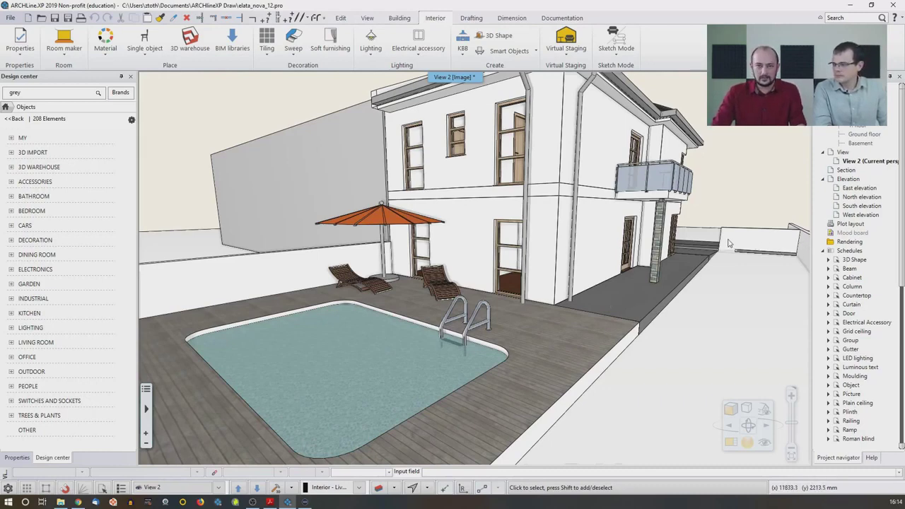
left_click(730, 409)
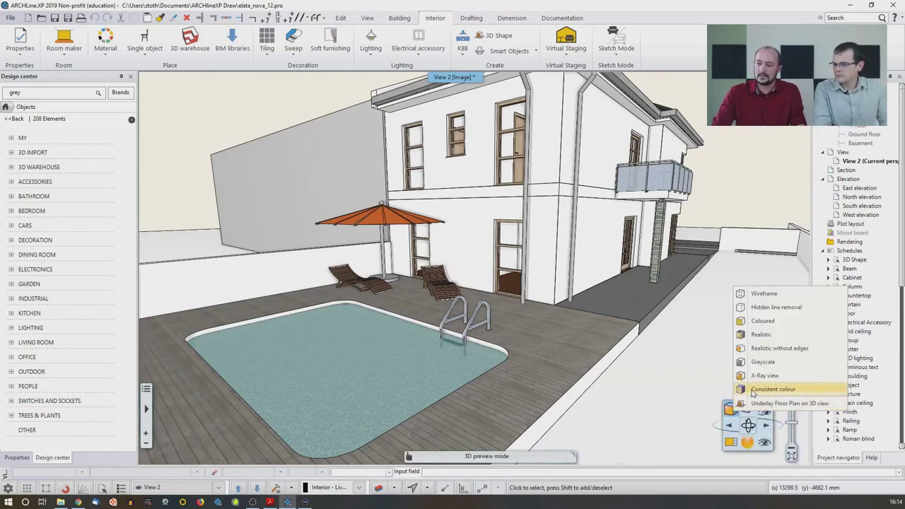
left_click(753, 391)
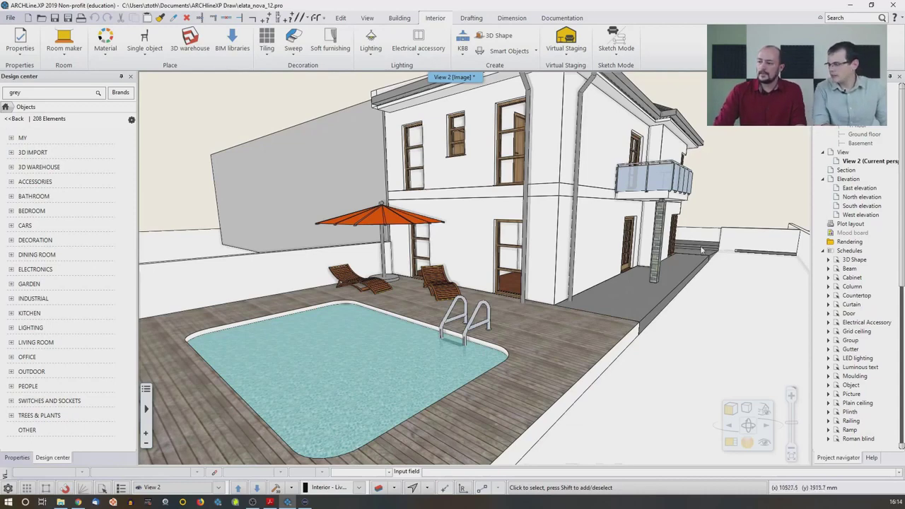
Switch the 3D view from the current perspective to the Left view.
middle_click_drag(598, 230, 709, 224)
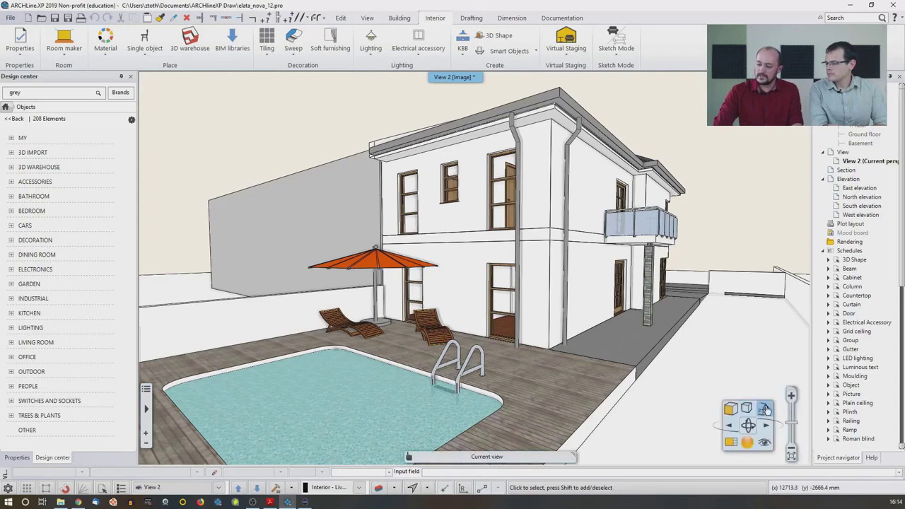
left_click(766, 410)
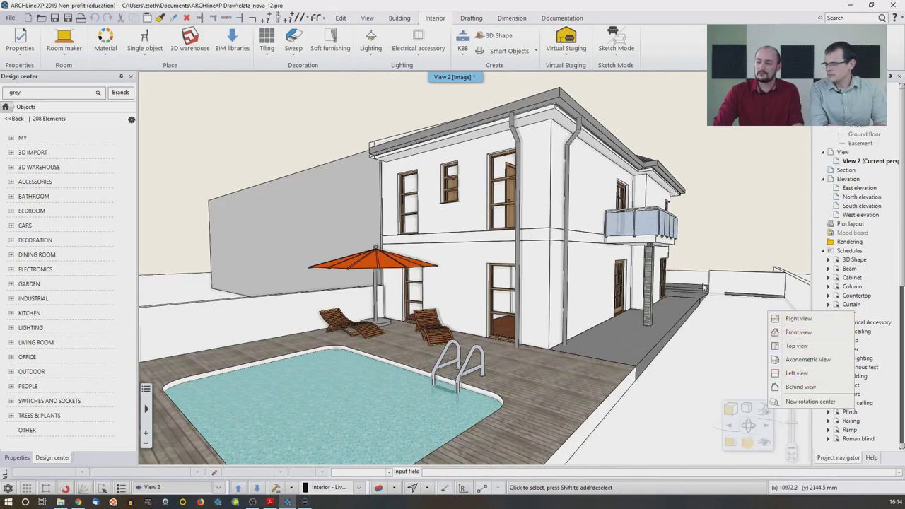
key("ctrl+Tab")
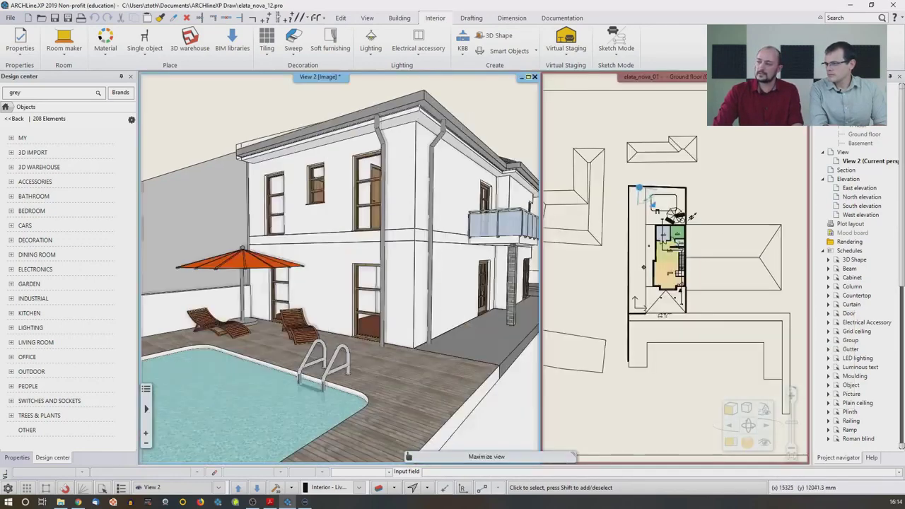
left_click(697, 215)
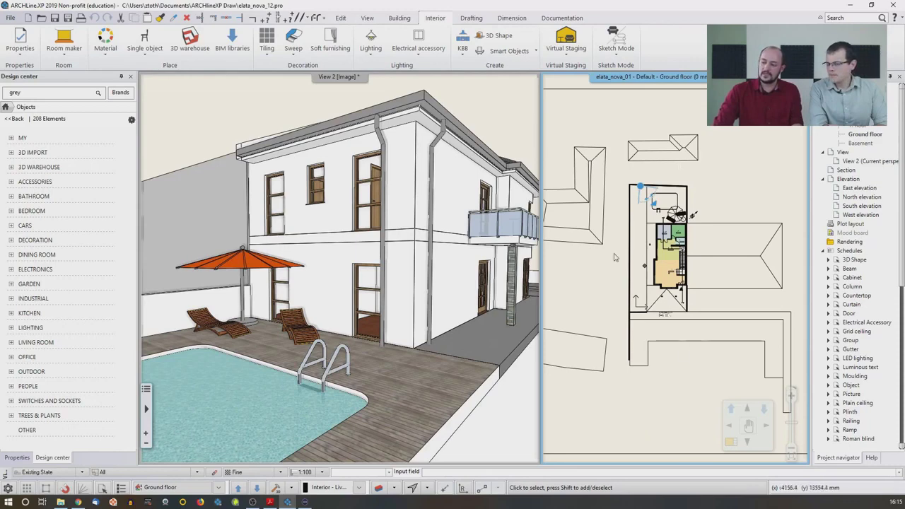
left_click(488, 245)
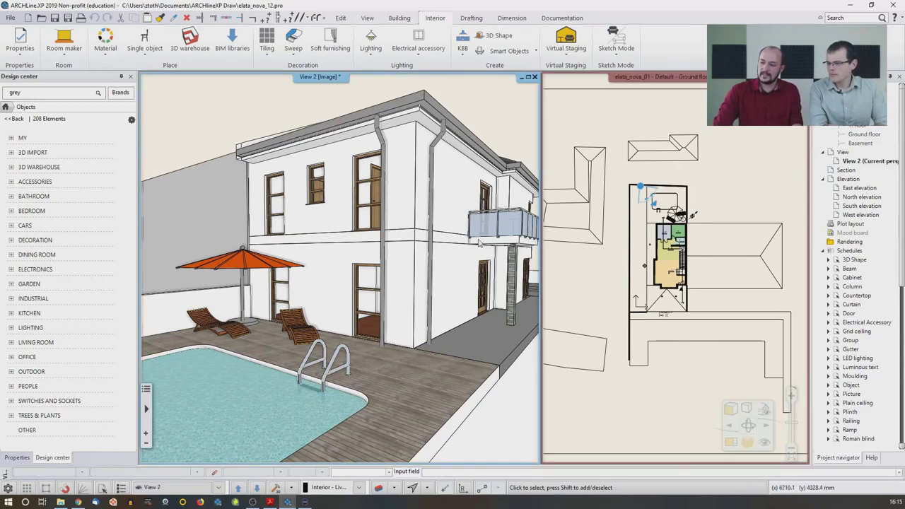
left_click(525, 78)
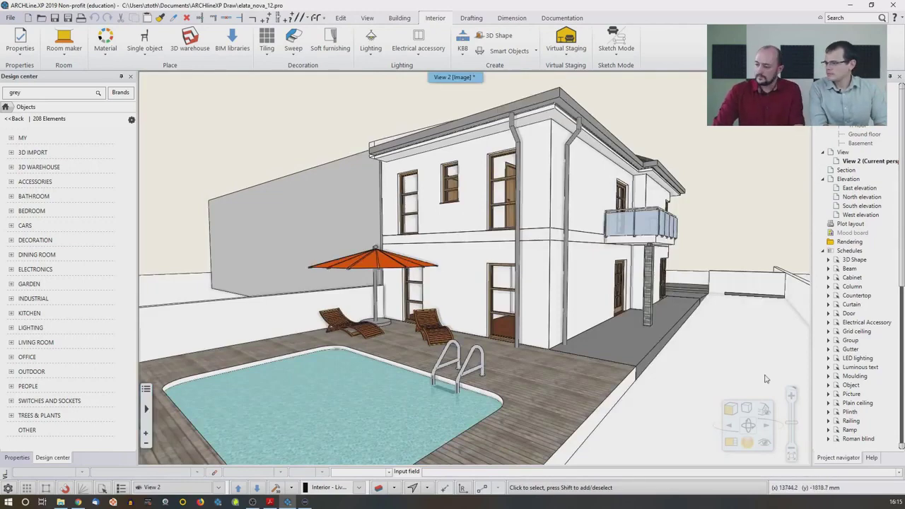
left_click(764, 410)
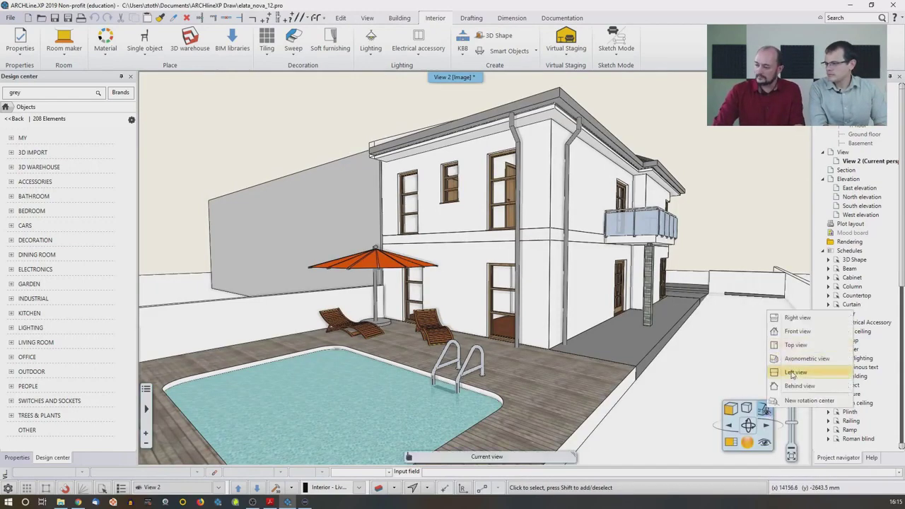
left_click(793, 372)
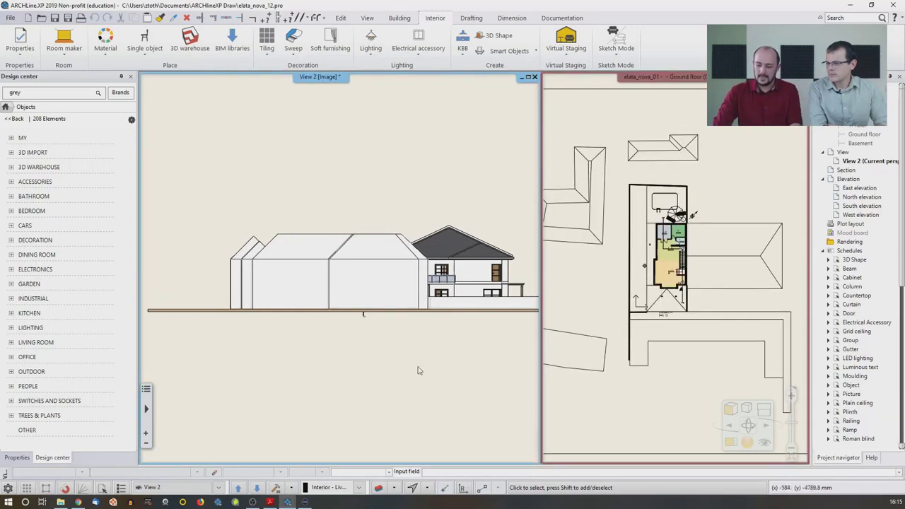
Create a cut-away 3D view from a rectangle of about 11231 by 25876 mm enclosing the house and pool on the ground-floor plan.
left_click(290, 490)
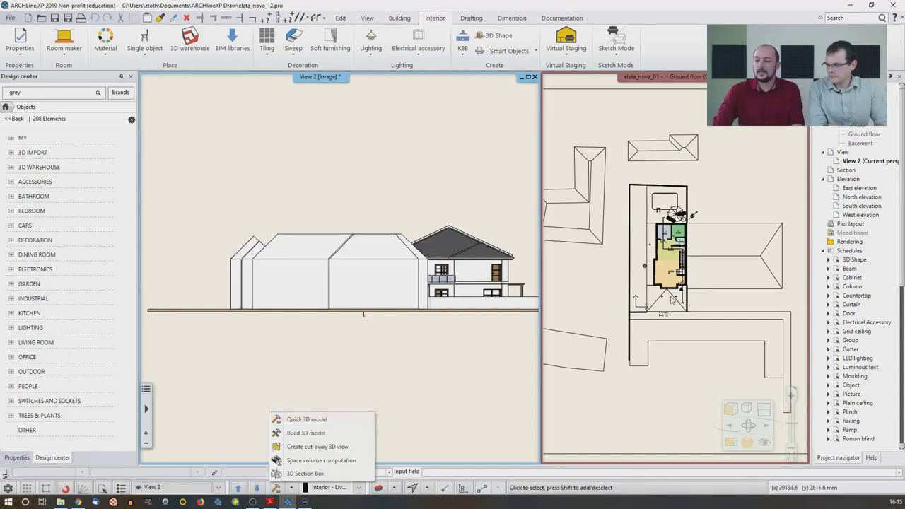
left_click(318, 446)
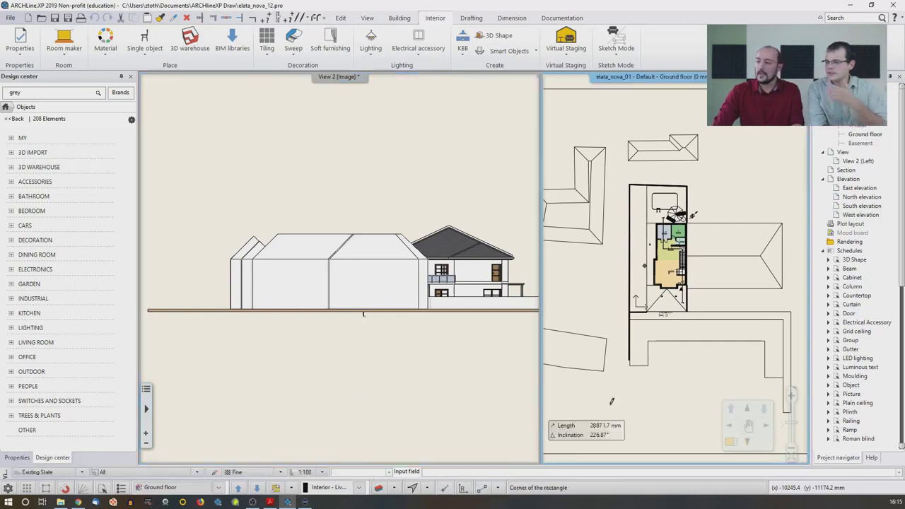
scroll(640, 230, "up", 1)
scroll(638, 217, "up", 1)
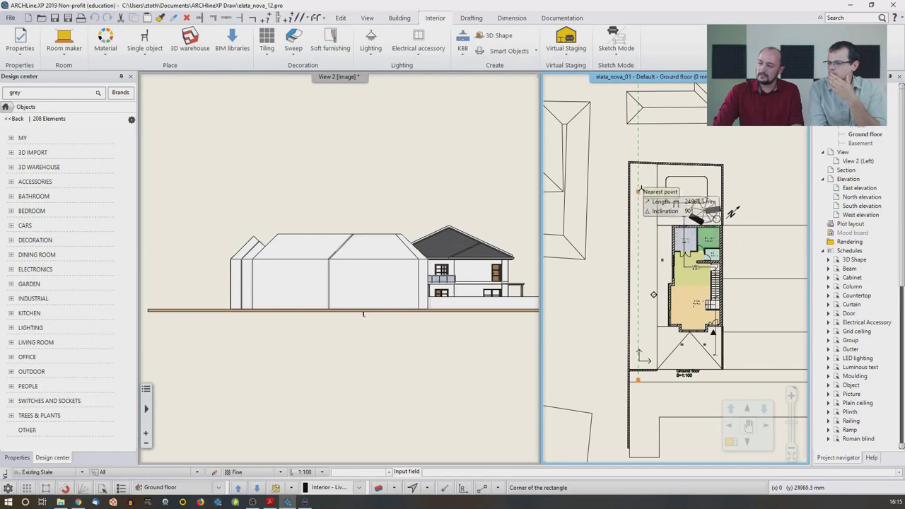
left_click(640, 174)
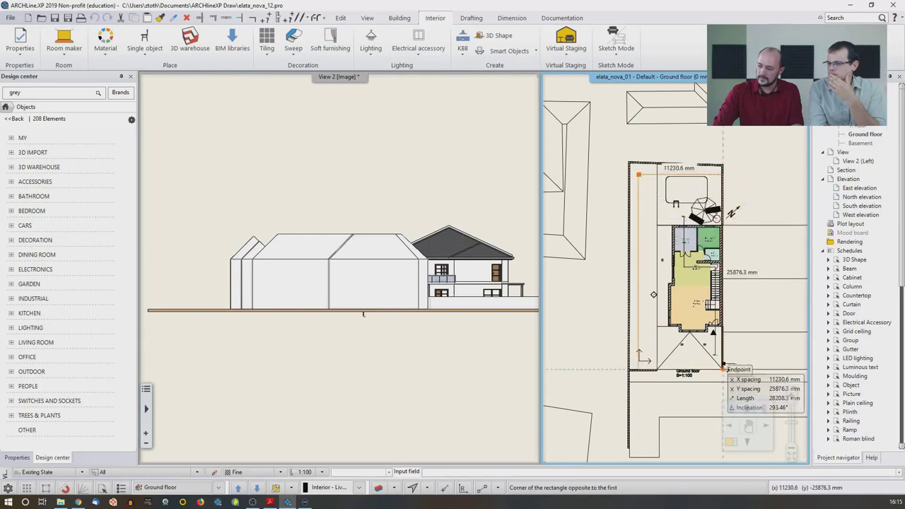
left_click(723, 369)
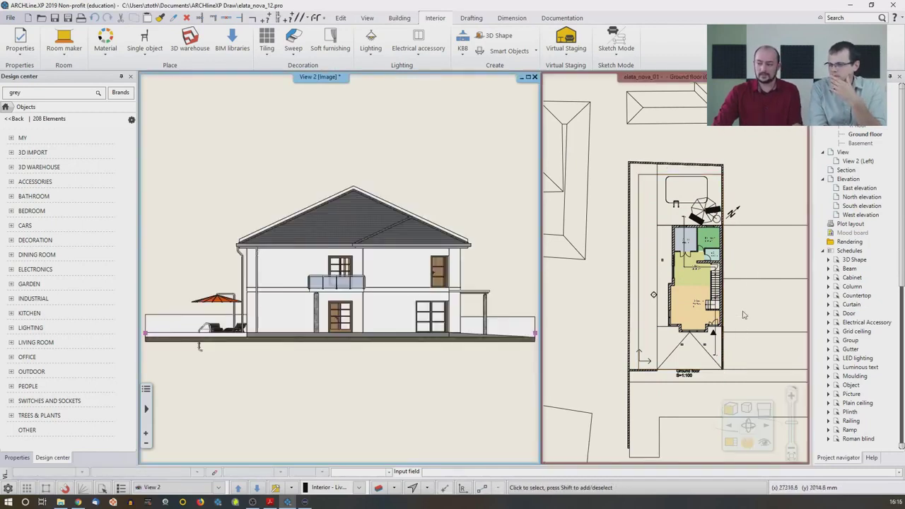
left_click(754, 256)
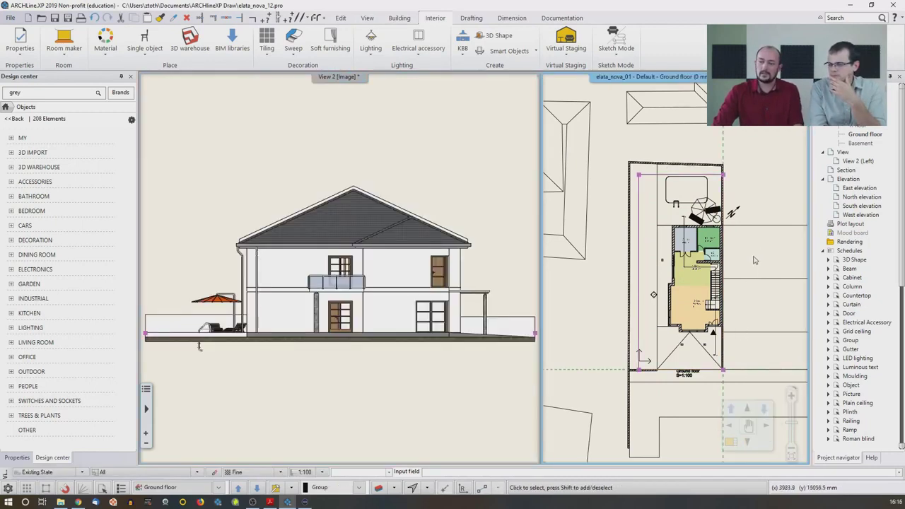
left_click(753, 261)
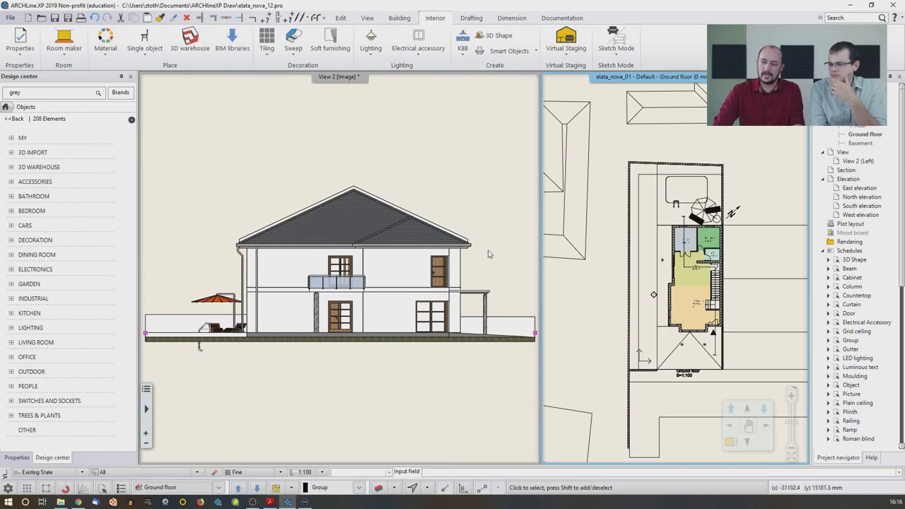
View the cut-away model from the front and in the Axonometric view.
left_click(424, 162)
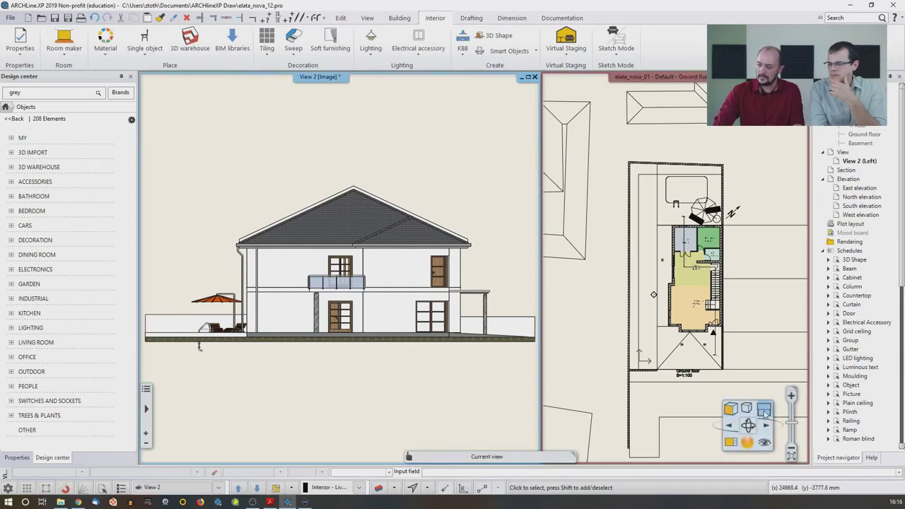
left_click(765, 414)
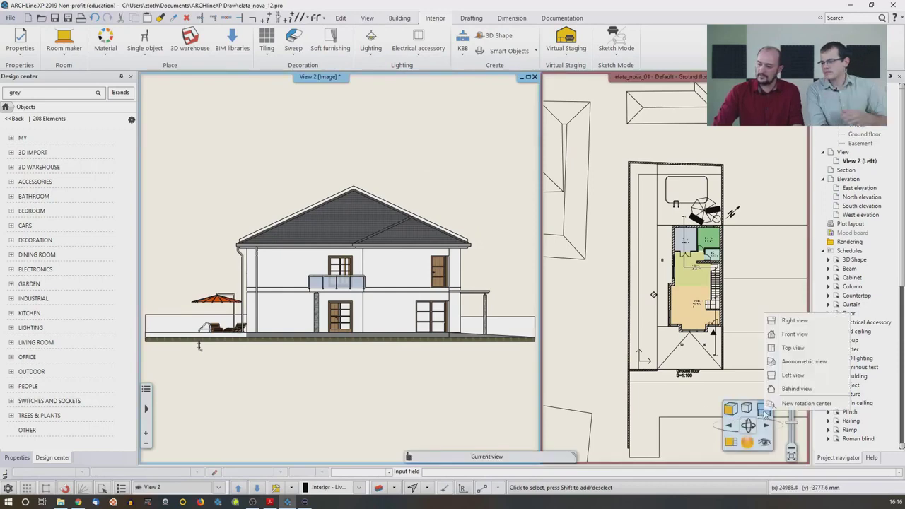
left_click(801, 336)
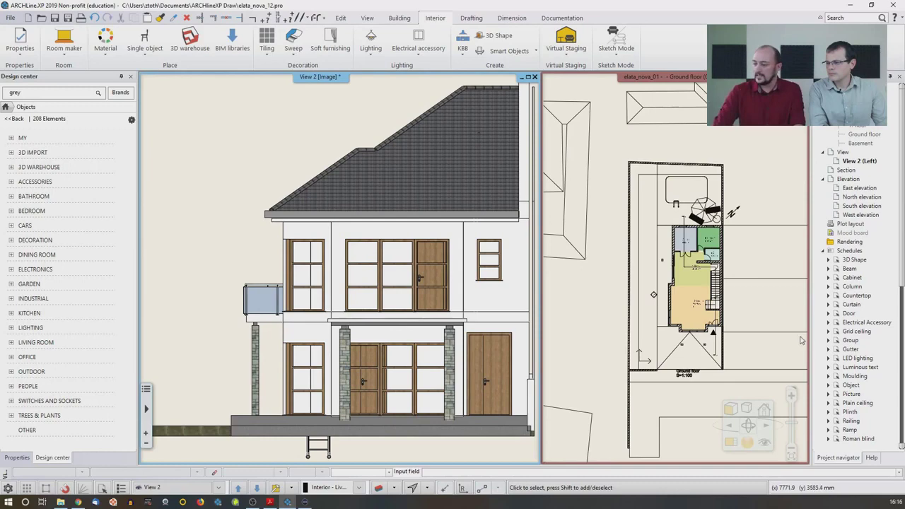
left_click(765, 410)
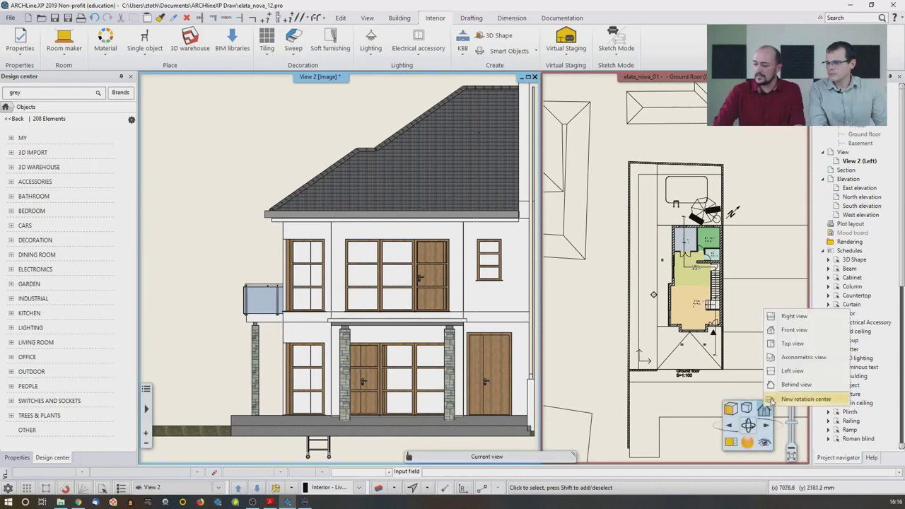
left_click(791, 359)
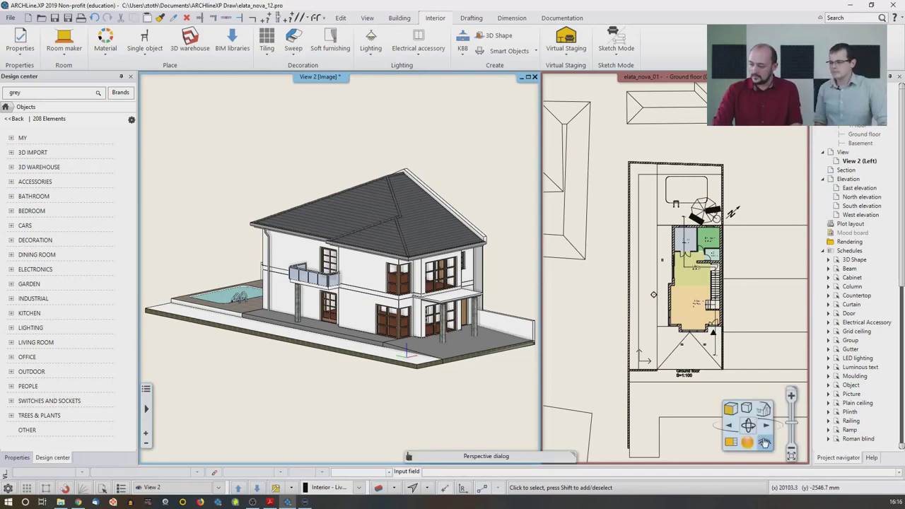
Set up a perspective view in the Perspective dialog, with the camera off the plot's front corner and its target on the house.
left_click(765, 445)
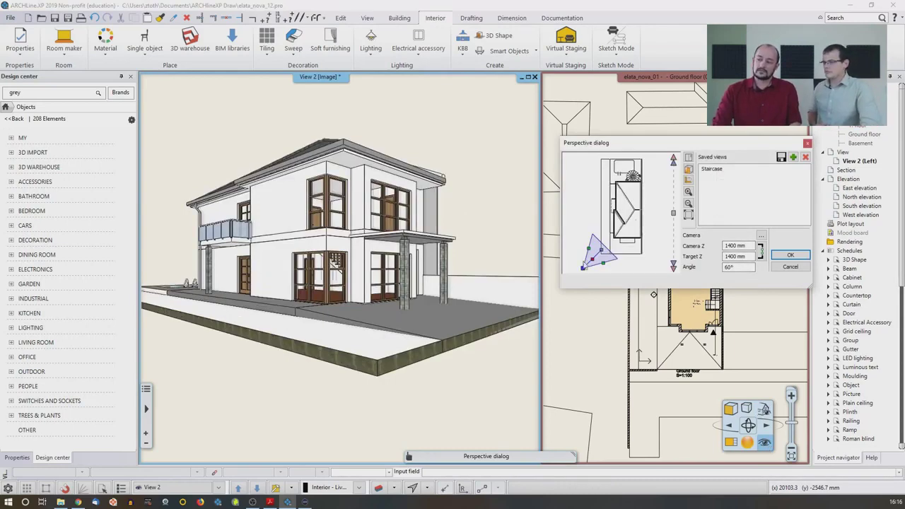
left_click_drag(583, 272, 626, 218)
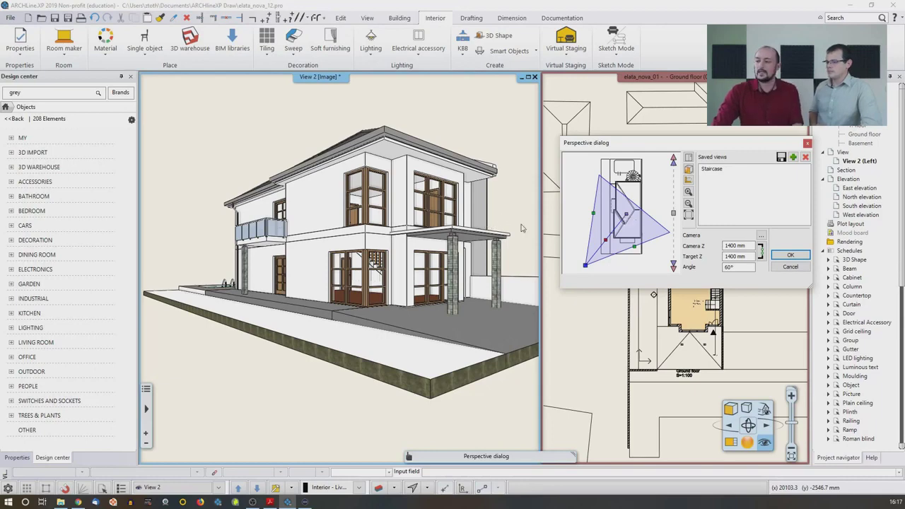
left_click_drag(624, 221, 626, 216)
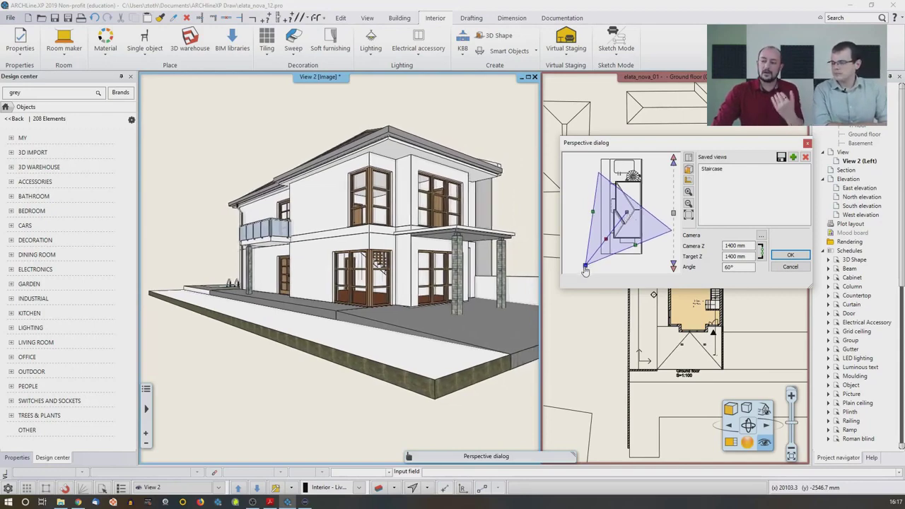
left_click(790, 257)
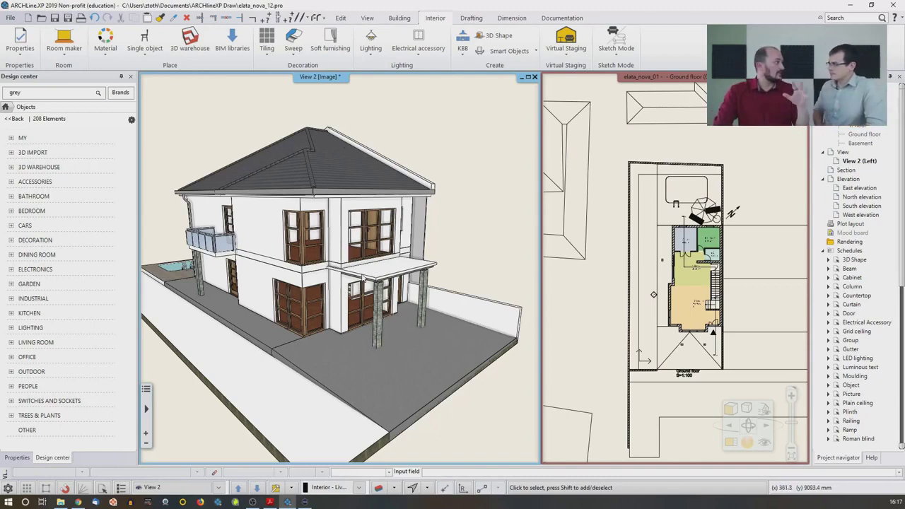
Rebuild the whole site from the ground-floor plan with Quick 3D model, and show it in the maximized 3D view.
left_click(710, 238)
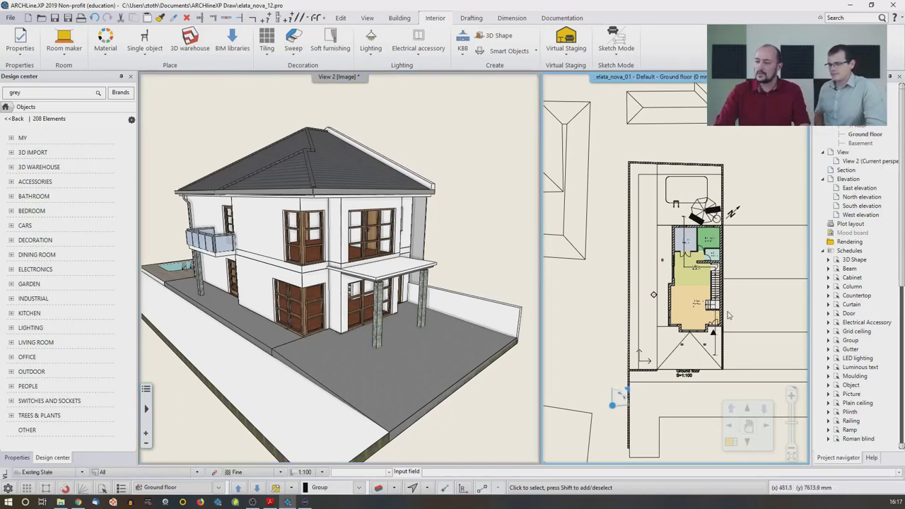
left_click(291, 488)
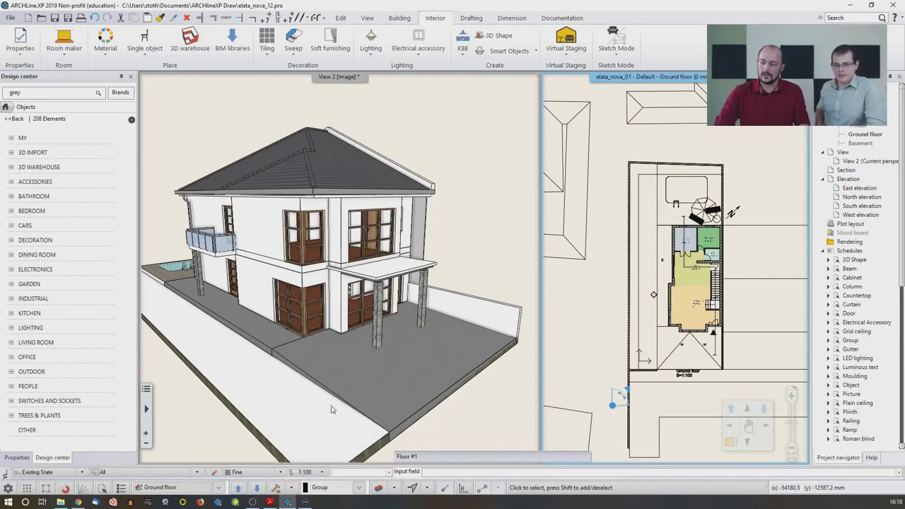
left_click(304, 419)
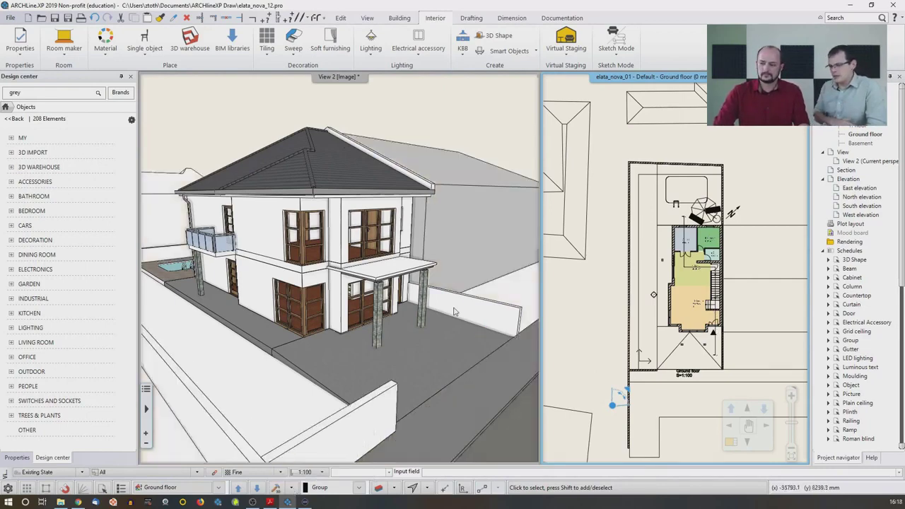
left_click(454, 312)
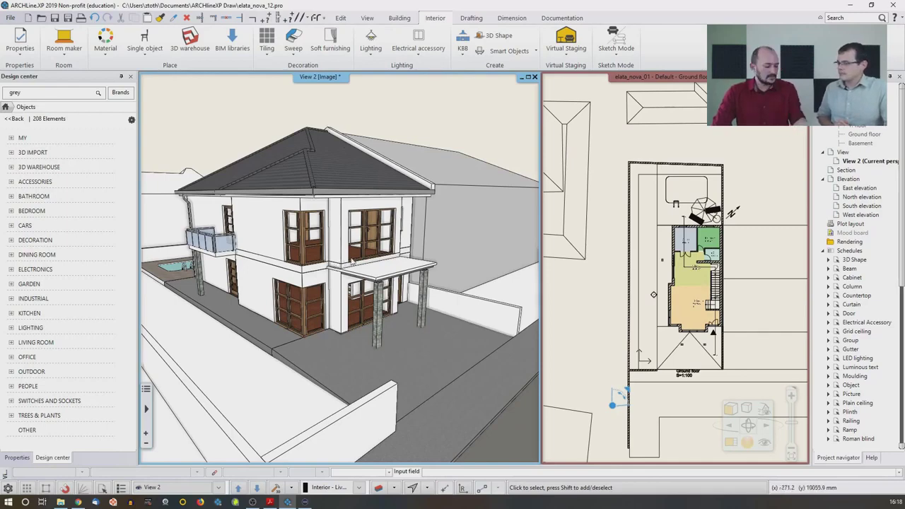
scroll(352, 262, "up", 5)
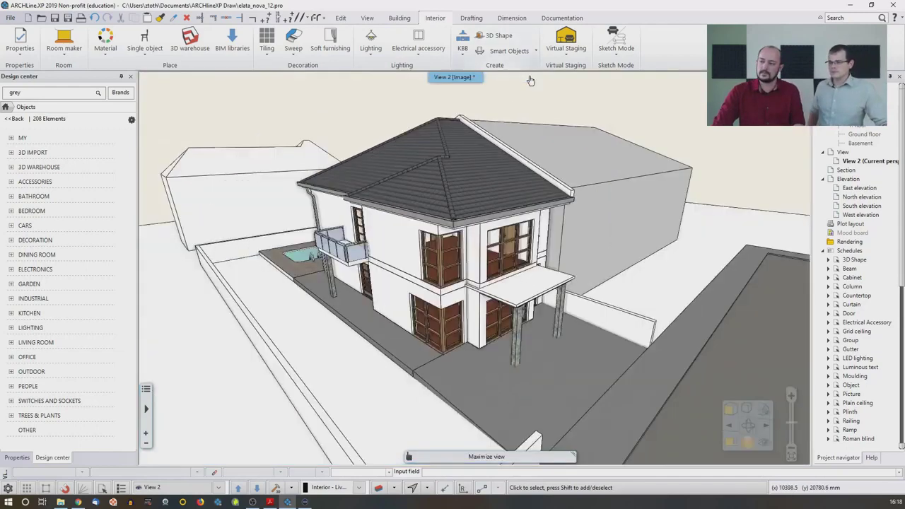
Save the current elevated perspective of the house as a view named "01 Overview".
left_click(527, 76)
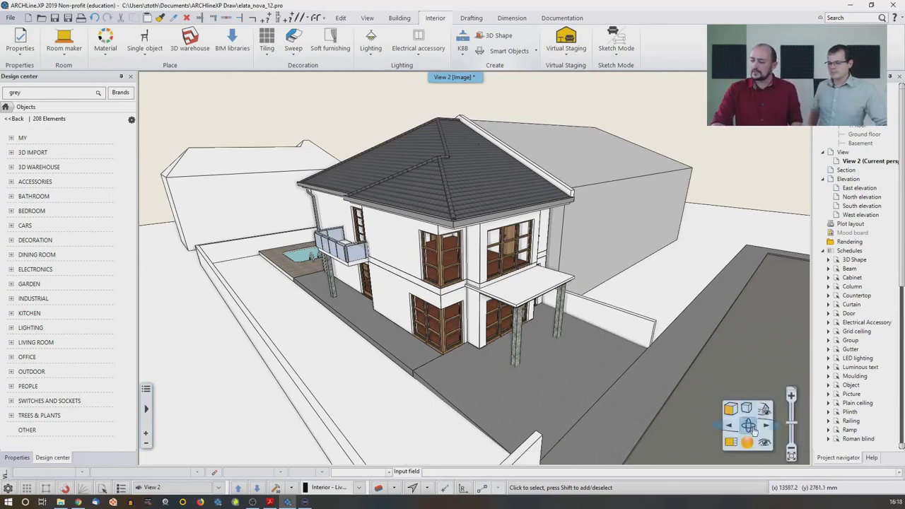
left_click(764, 443)
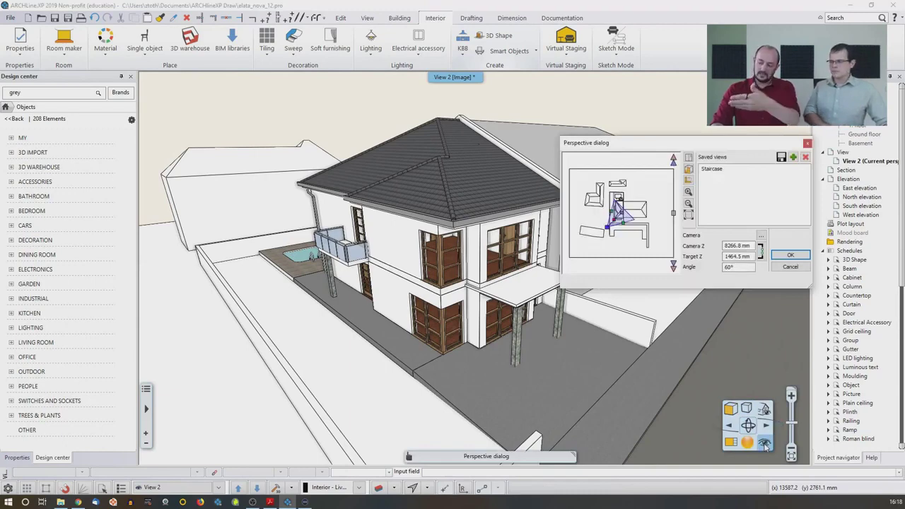
left_click(793, 158)
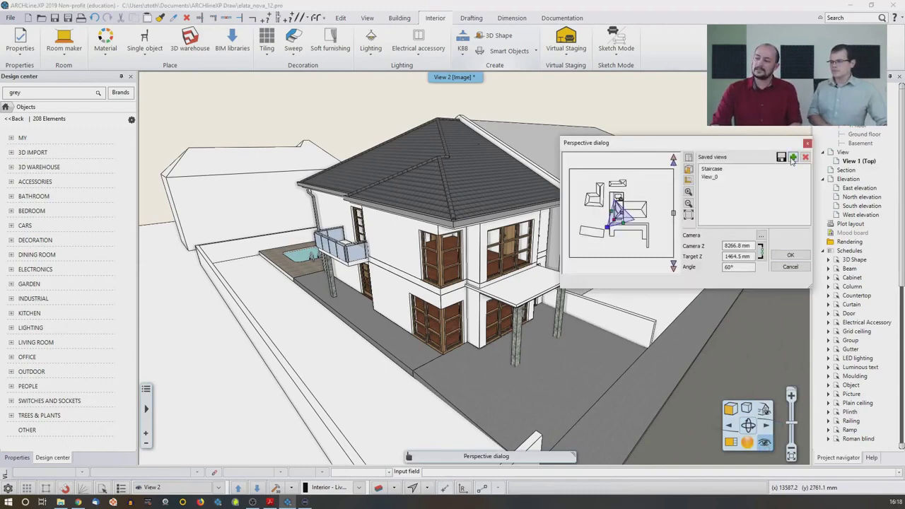
double_click(709, 177)
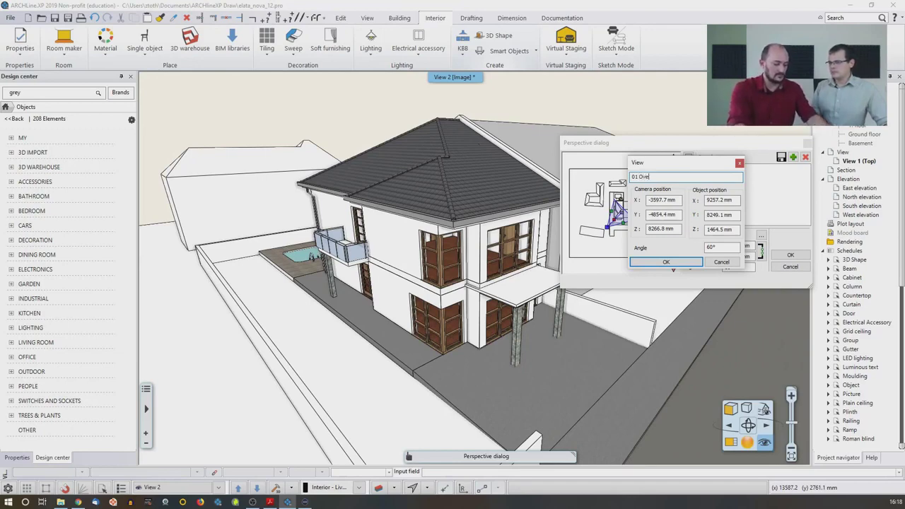
type("01 Overview")
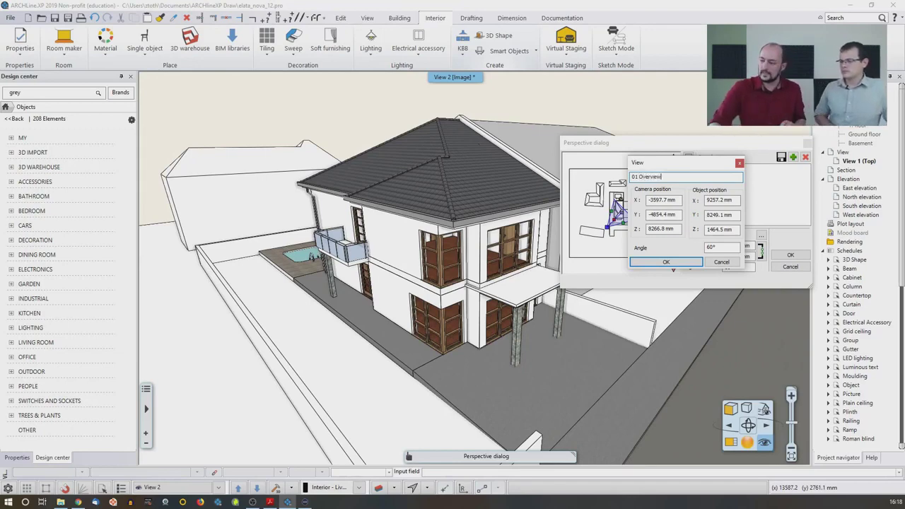
left_click(667, 262)
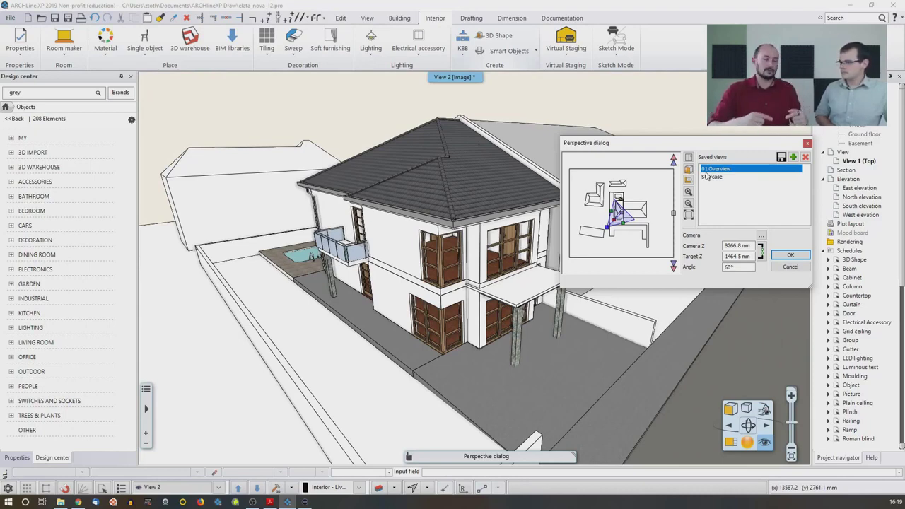
left_click(790, 255)
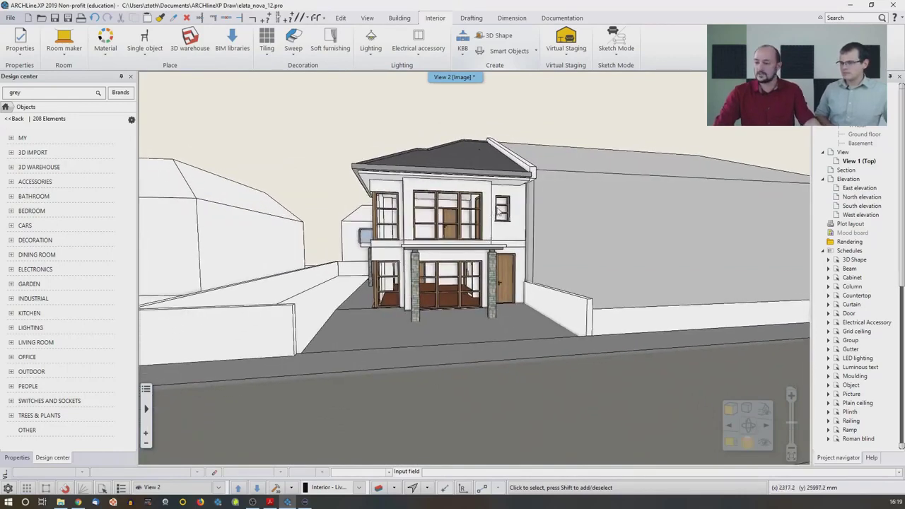
Save the front perspective seen from the street as a view named "02 Street".
left_click(763, 443)
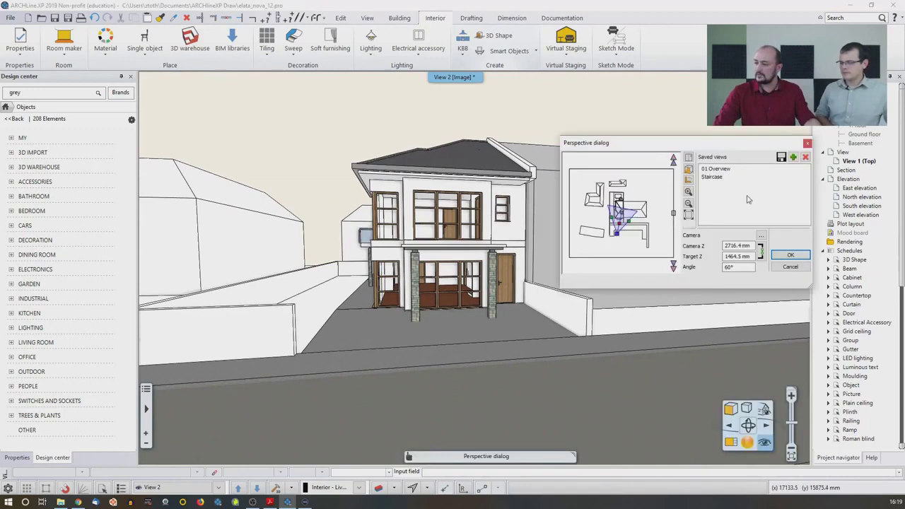
left_click(793, 156)
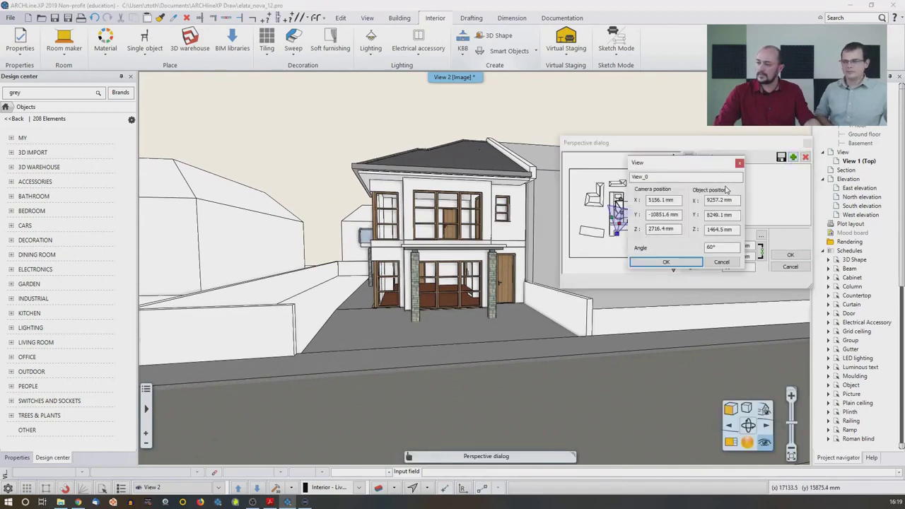
double_click(718, 177)
type("02")
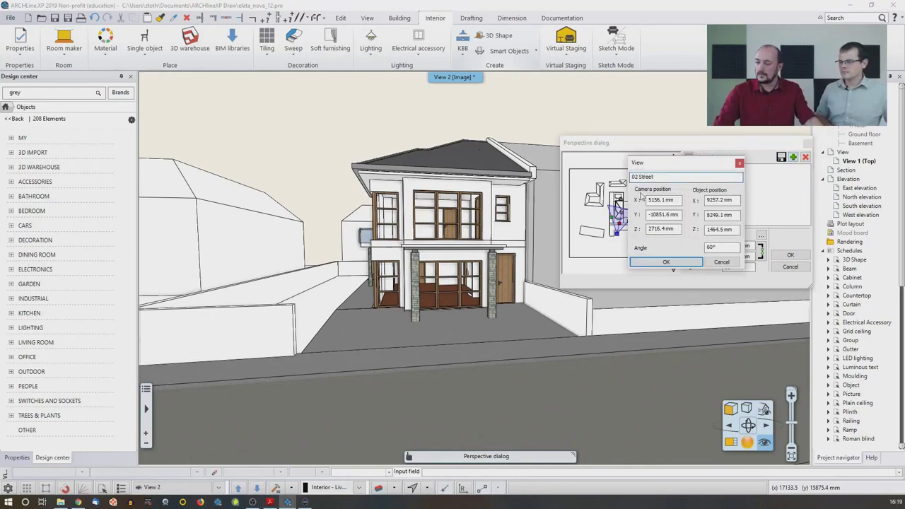
type(" Street")
left_click(666, 261)
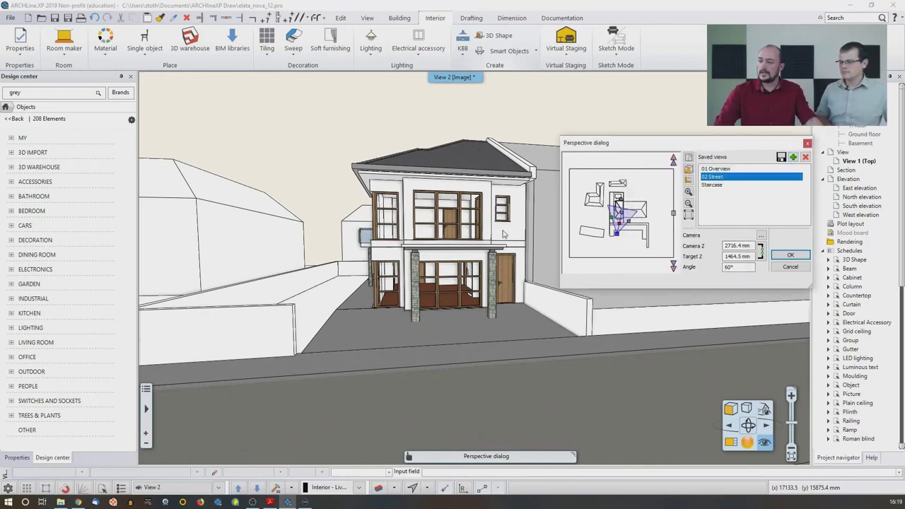
left_click(790, 256)
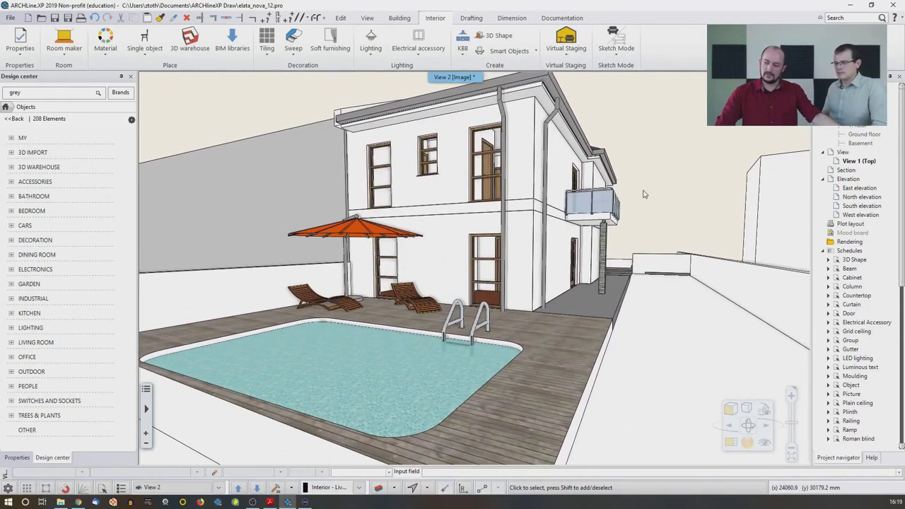
Frame the rear of the house with the pool and balcony, and save the perspective as "03 Backyard".
middle_click_drag(644, 194, 608, 189)
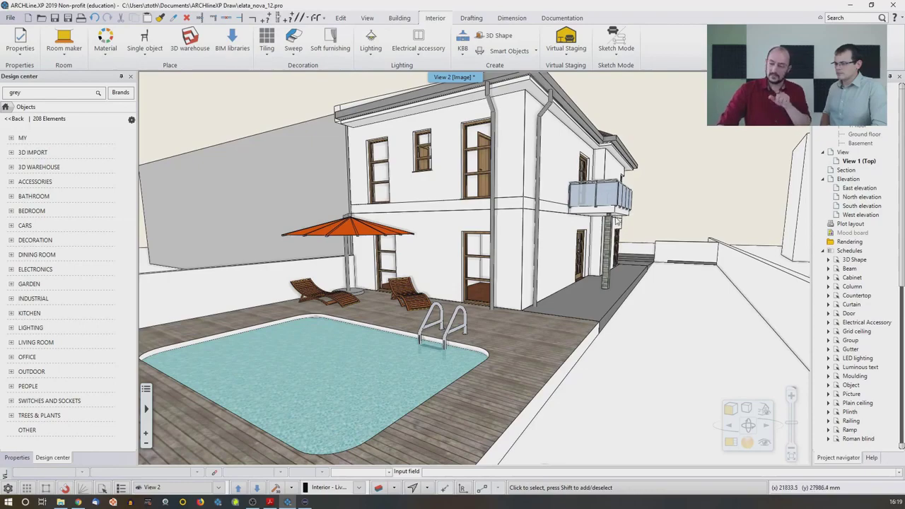
middle_click_drag(616, 221, 634, 205)
scroll(635, 205, "down", 1)
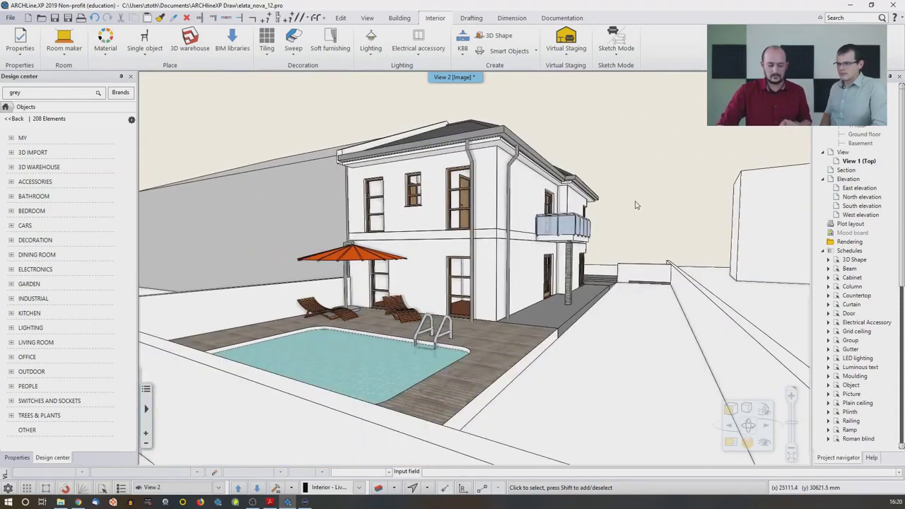
scroll(631, 214, "up", 2)
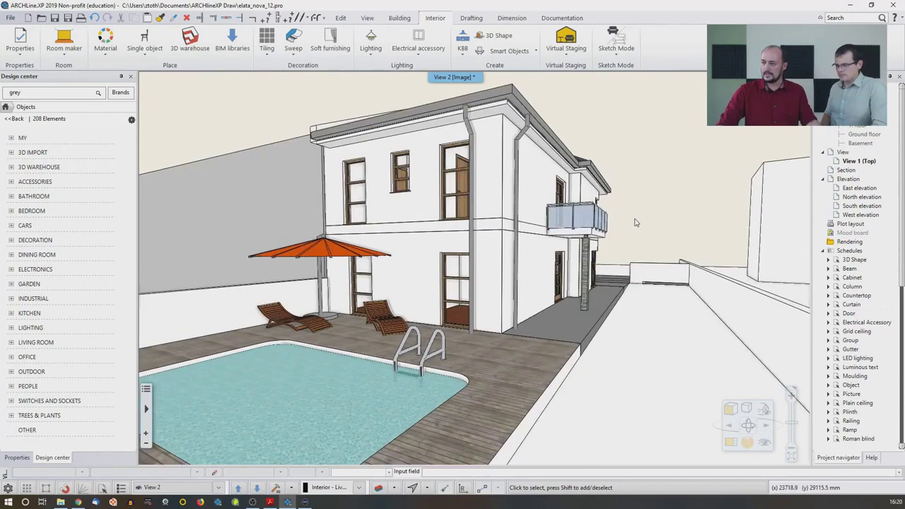
left_click(764, 442)
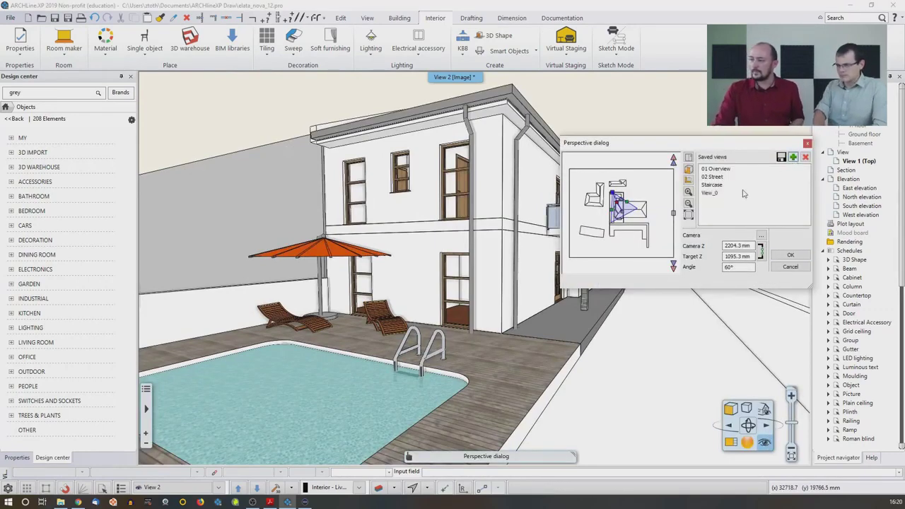
double_click(709, 192)
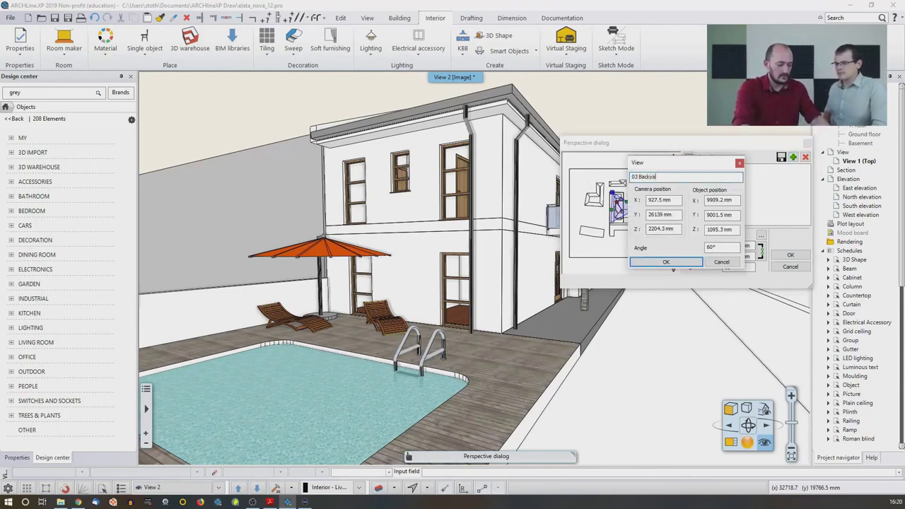
left_click(659, 263)
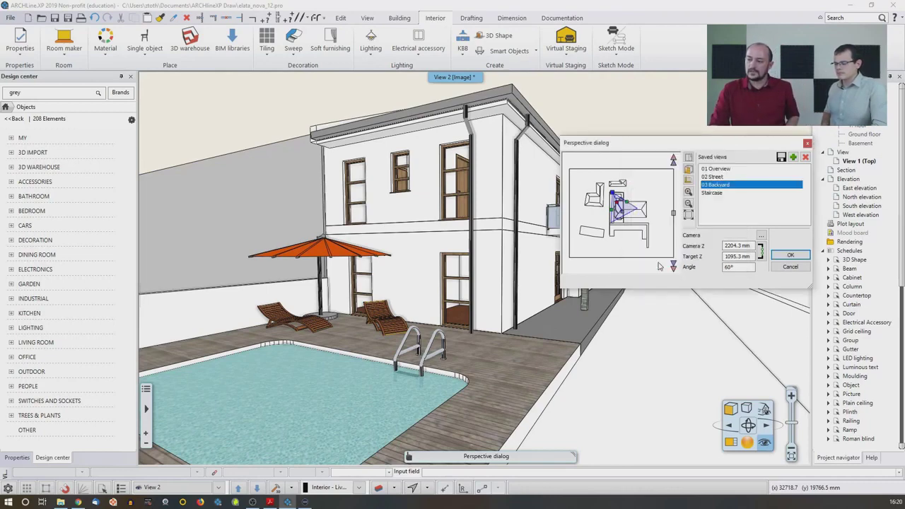
left_click(790, 255)
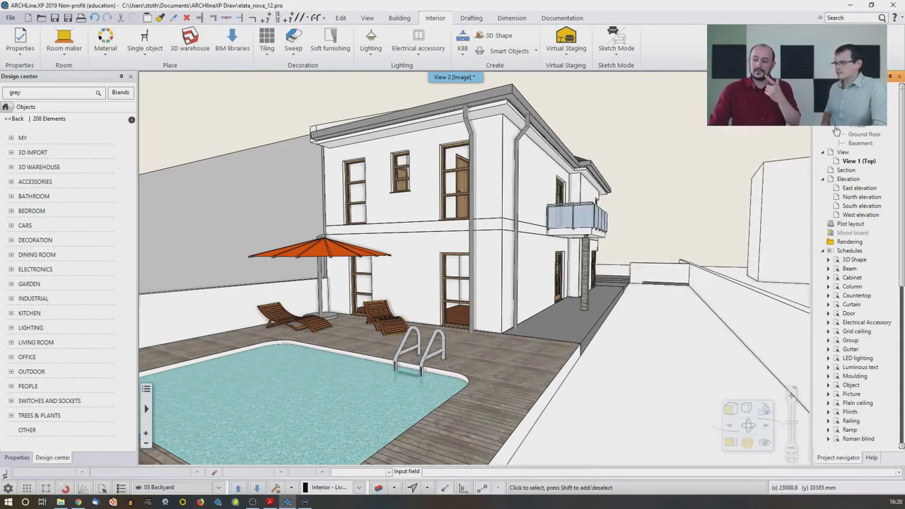
Restore the maximized 3D view so the ground floor plan is beside it, and make the plan the active main window.
double_click(455, 76)
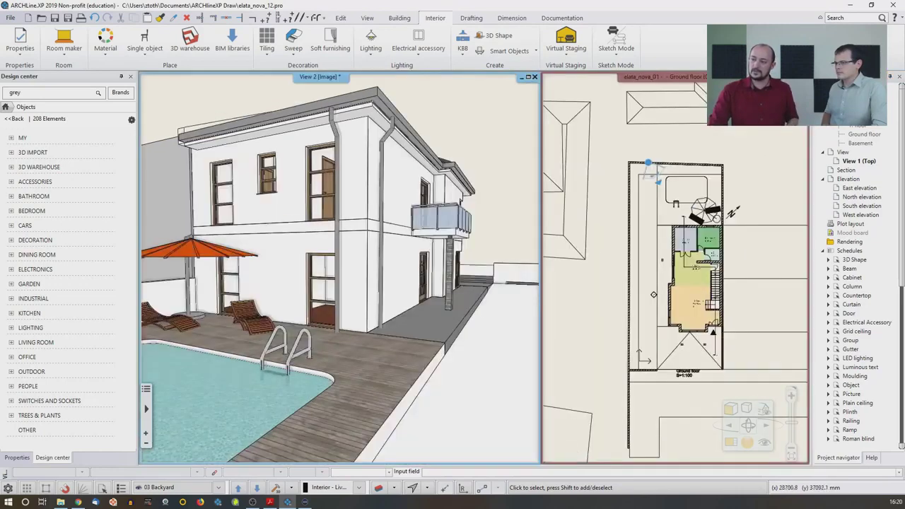
left_click(732, 442)
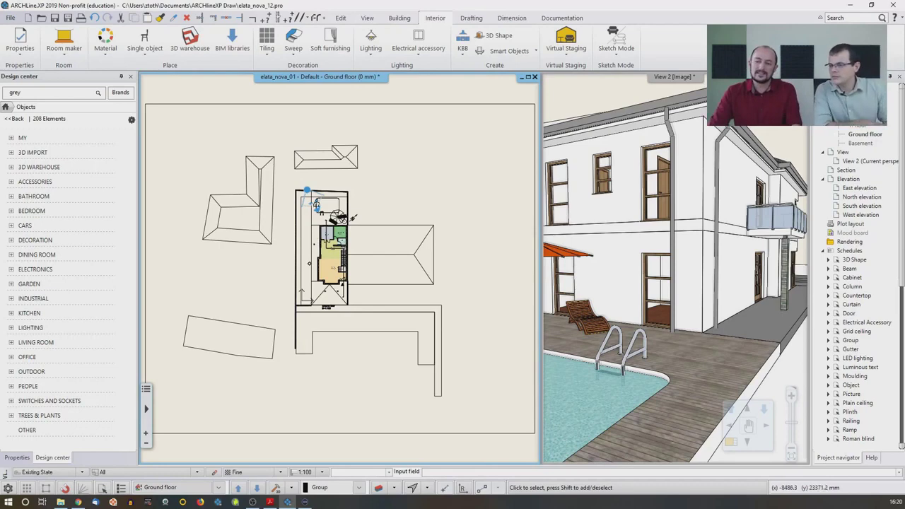
scroll(328, 222, "up", 3)
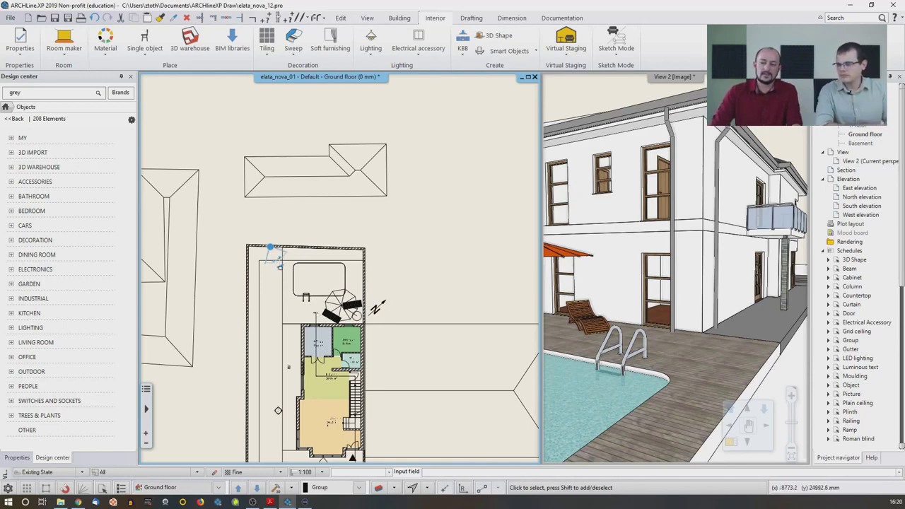
Move the camera on the ground floor plan outside the plot's long boundary wall, facing the balcony side of the house.
left_click_drag(280, 267, 232, 337)
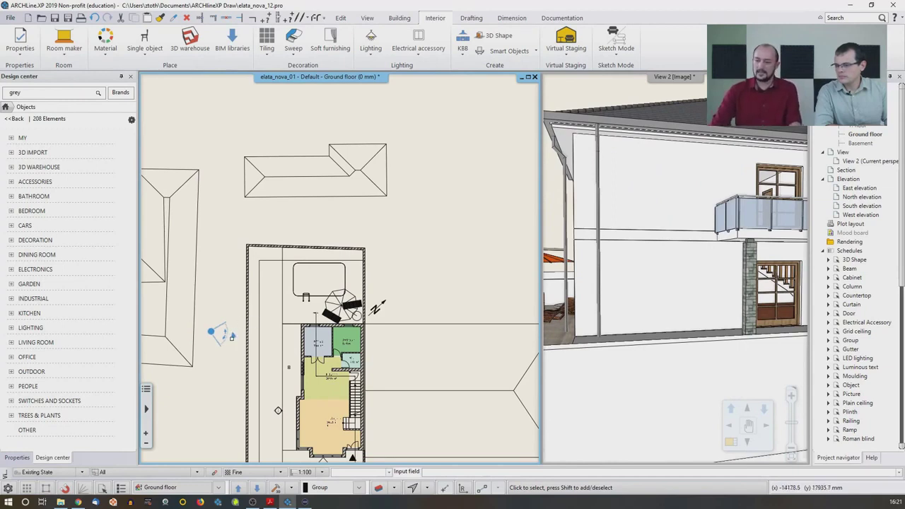
left_click_drag(217, 338, 168, 397)
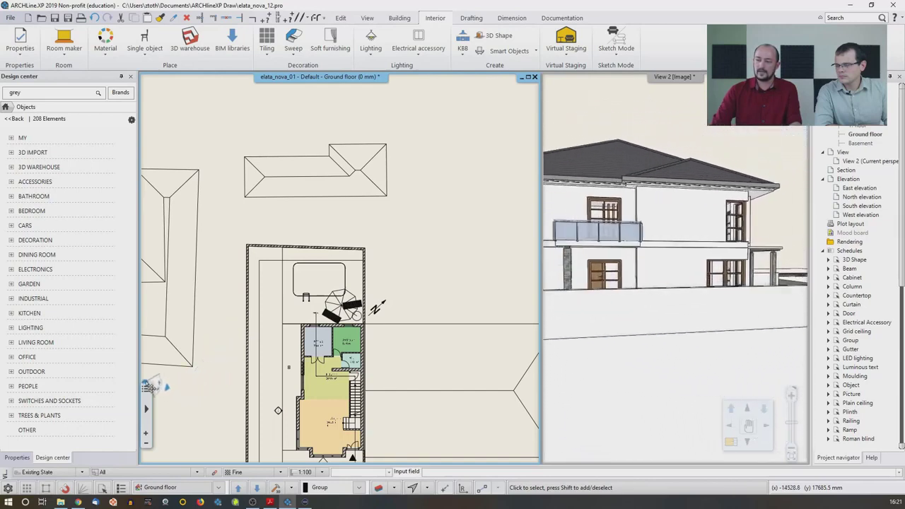
scroll(229, 387, "down", 2)
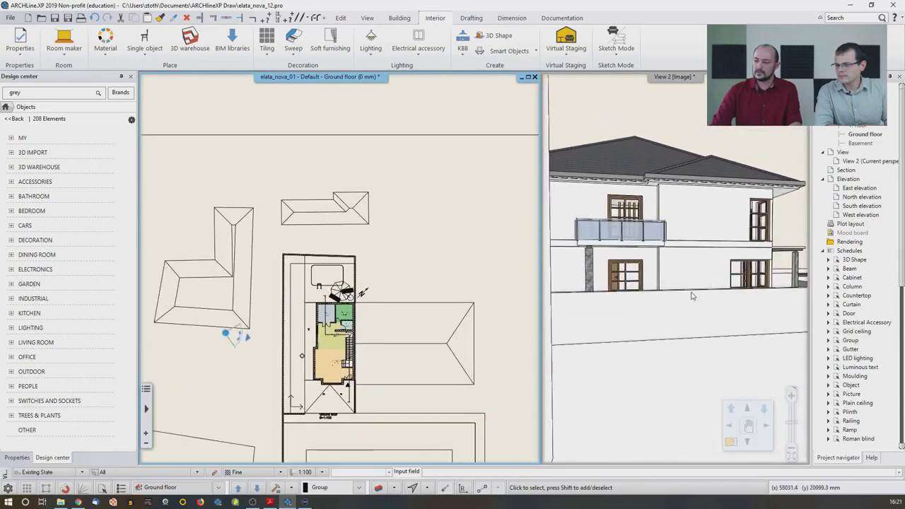
Reposition the camera on the ground floor plan just outside the plot's street-side corner, aimed at the front corner of the house.
left_click(226, 331)
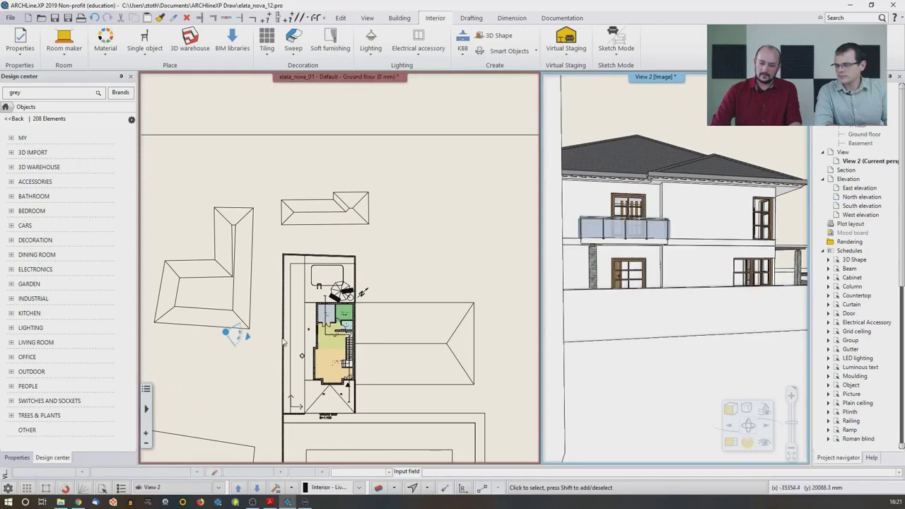
left_click(249, 318)
left_click_drag(232, 301, 296, 369)
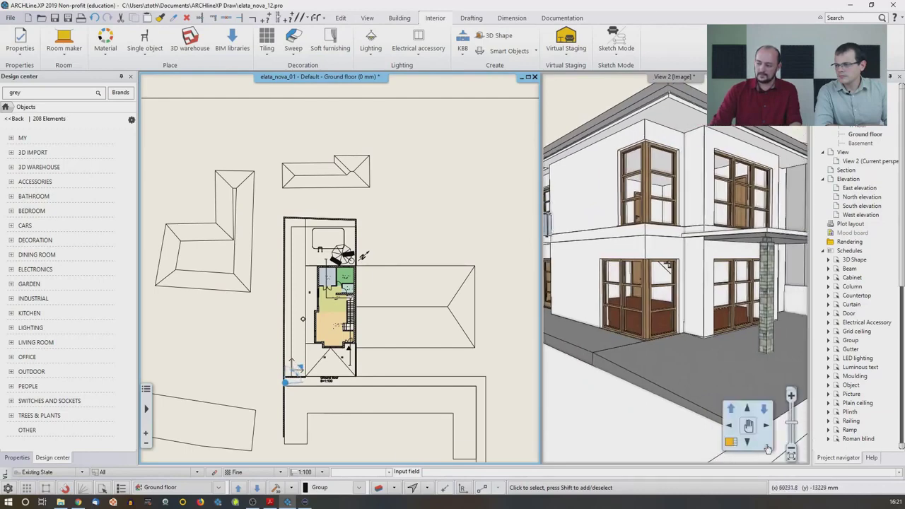
left_click(689, 371)
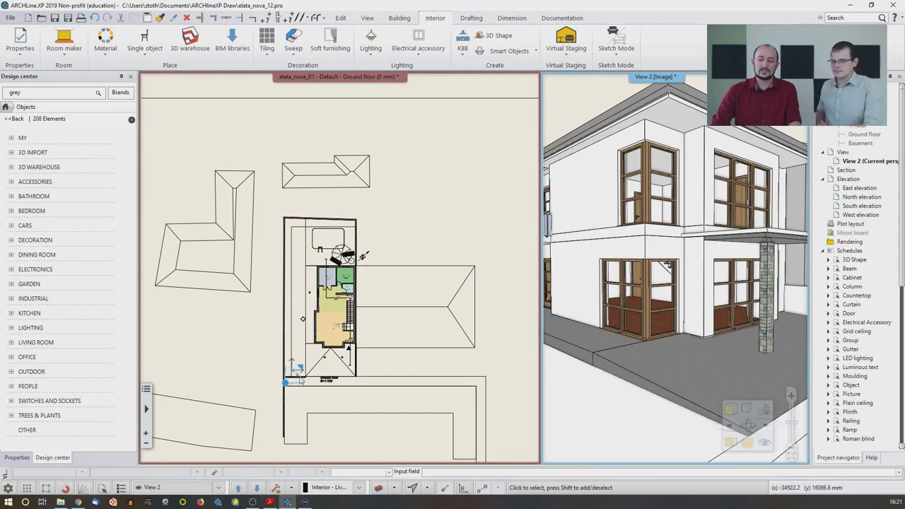
left_click_drag(286, 382, 330, 320)
left_click_drag(329, 322, 282, 377)
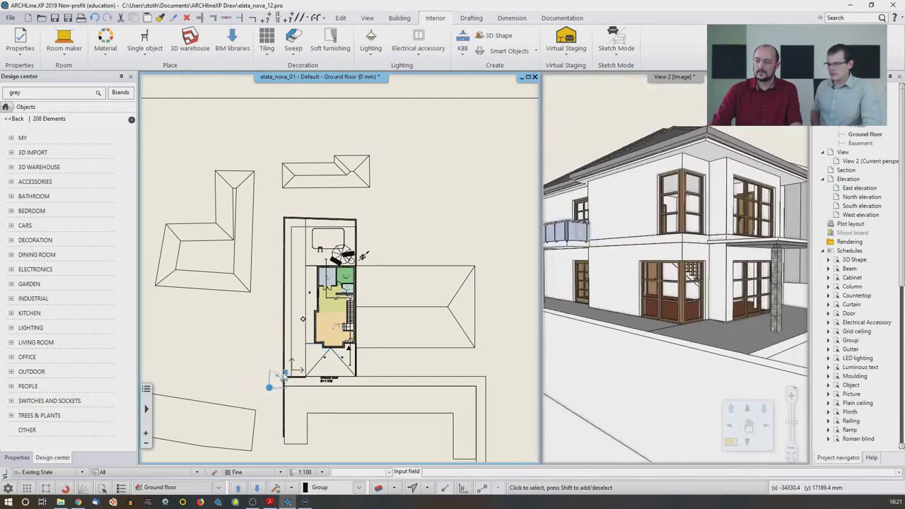
left_click(637, 396)
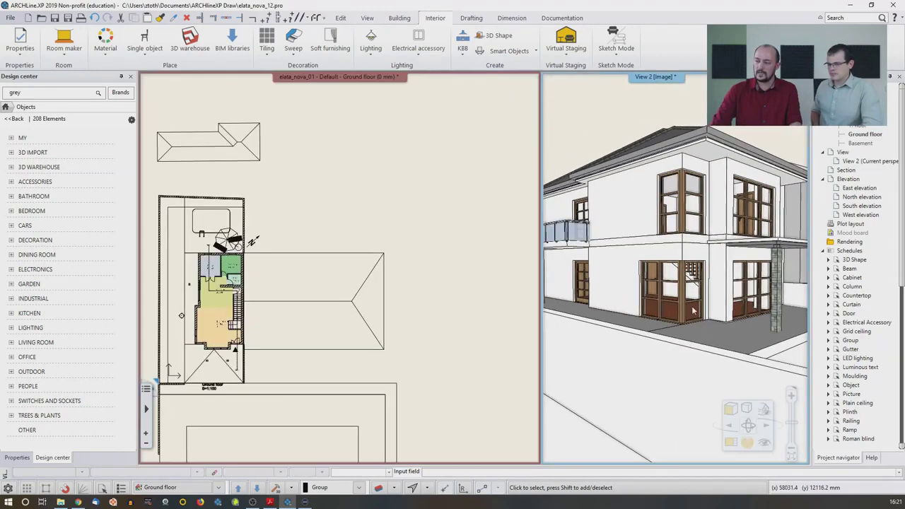
Make the 3D view the main window and save the current street-corner perspective as "04 Street 02".
left_click(764, 444)
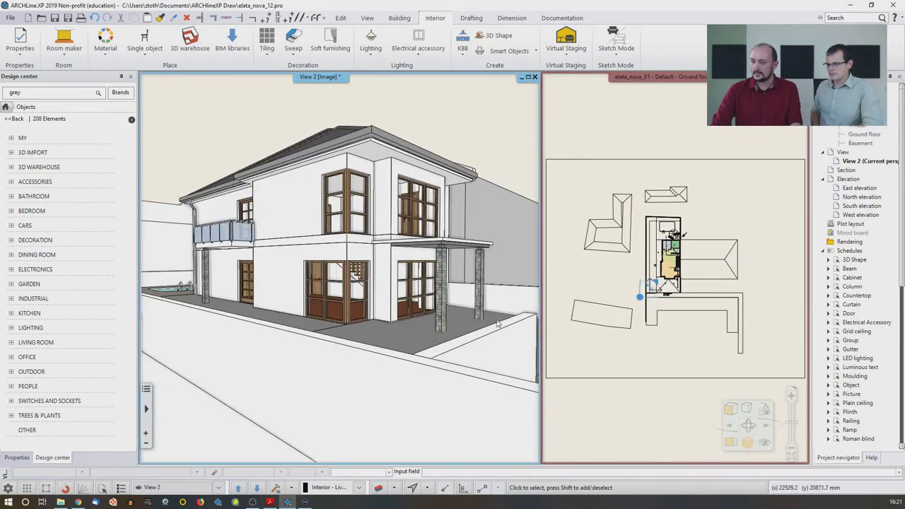
left_click(765, 442)
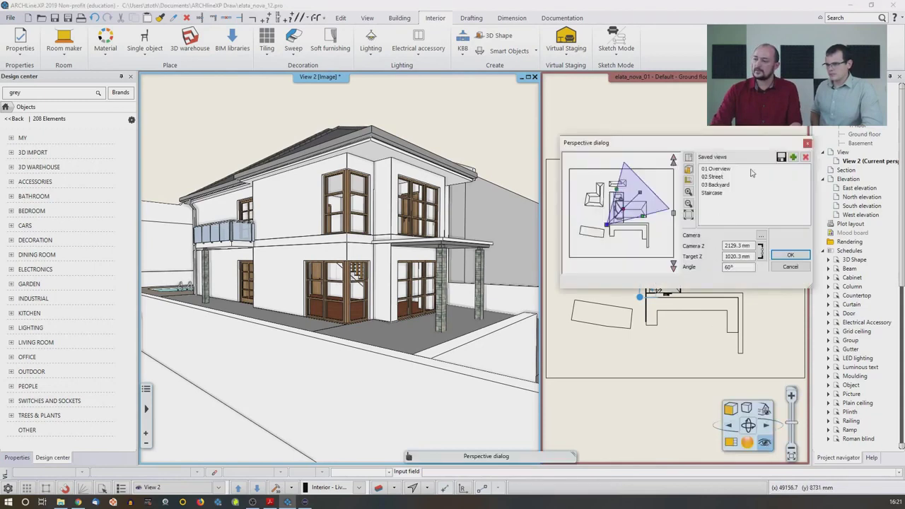
left_click(792, 157)
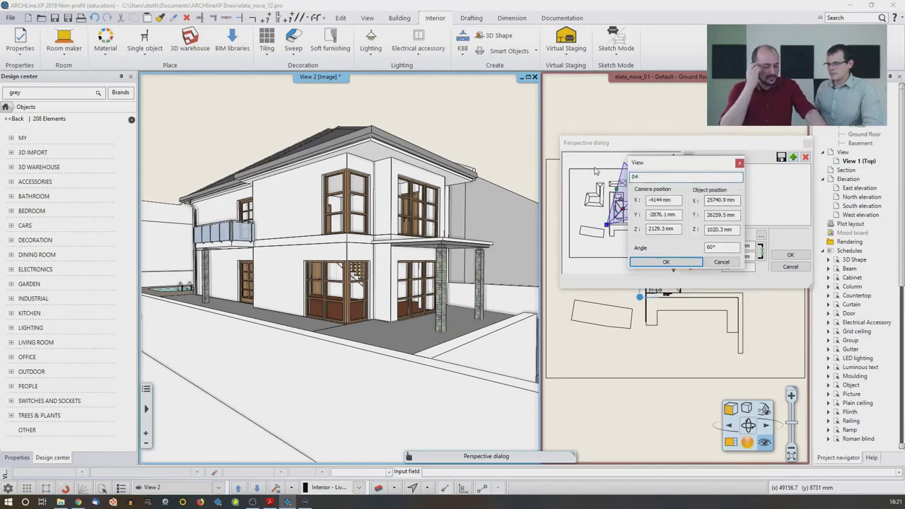
type("04 S")
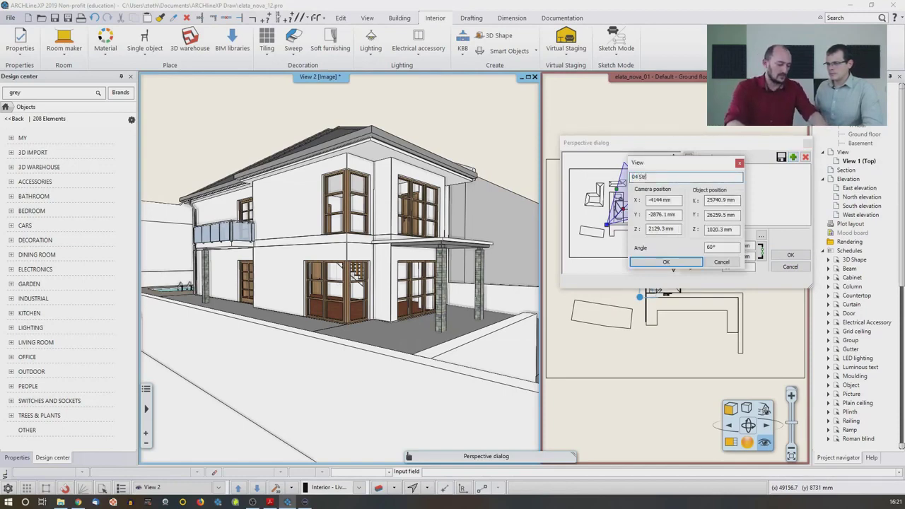
type("treet02")
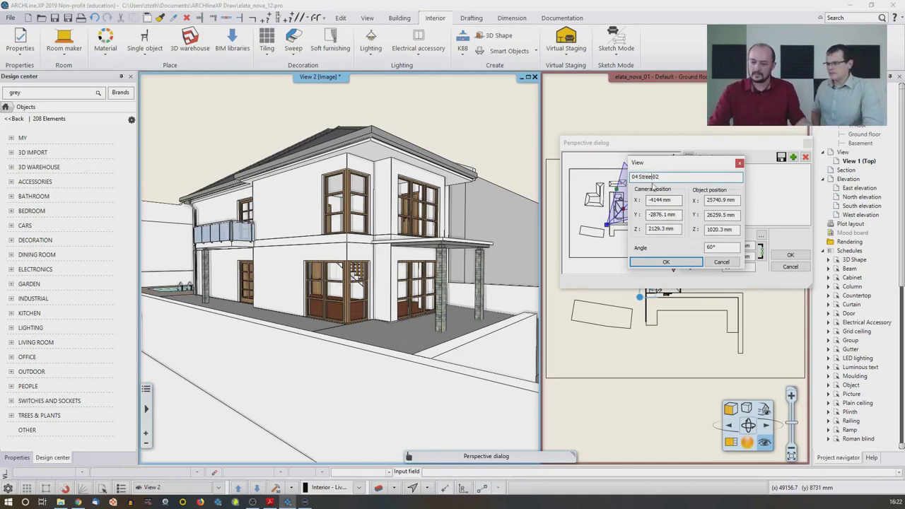
left_click(677, 262)
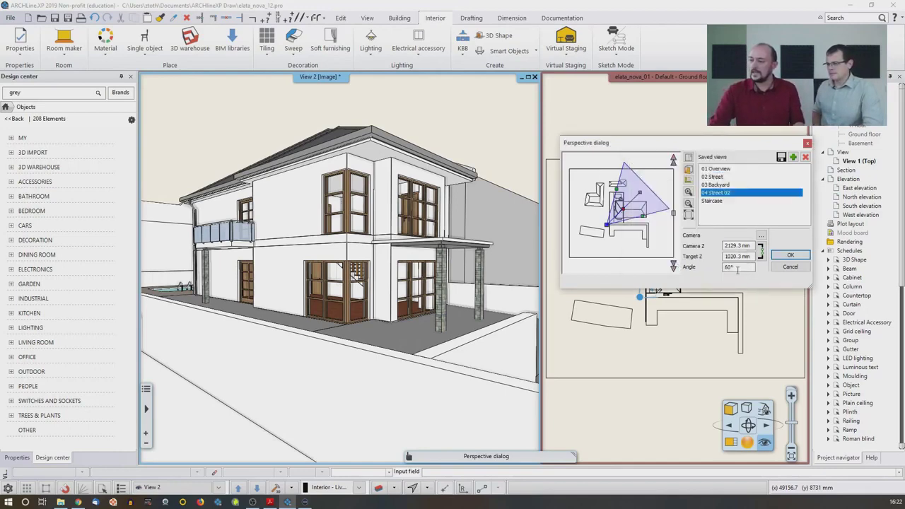
left_click(790, 256)
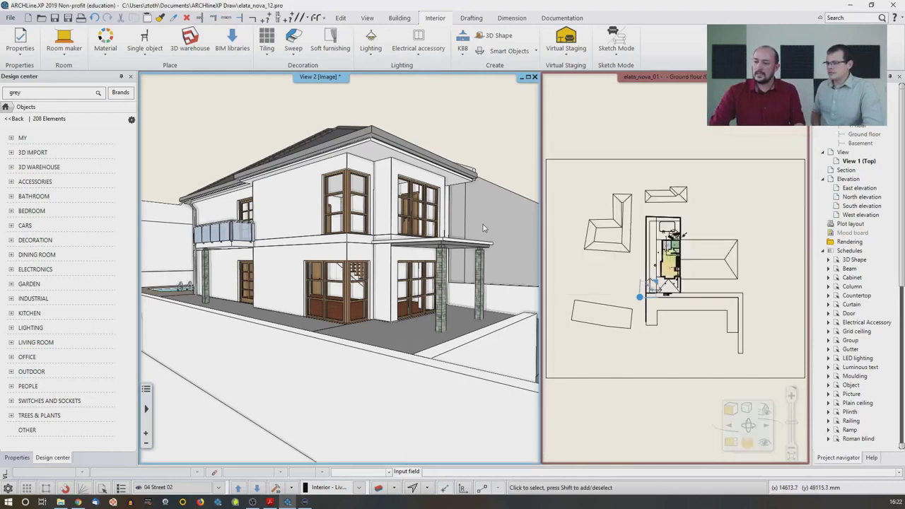
Make the ground floor plan the active main window, showing the plot's street-side corner and the street in front of the house.
left_click(599, 221)
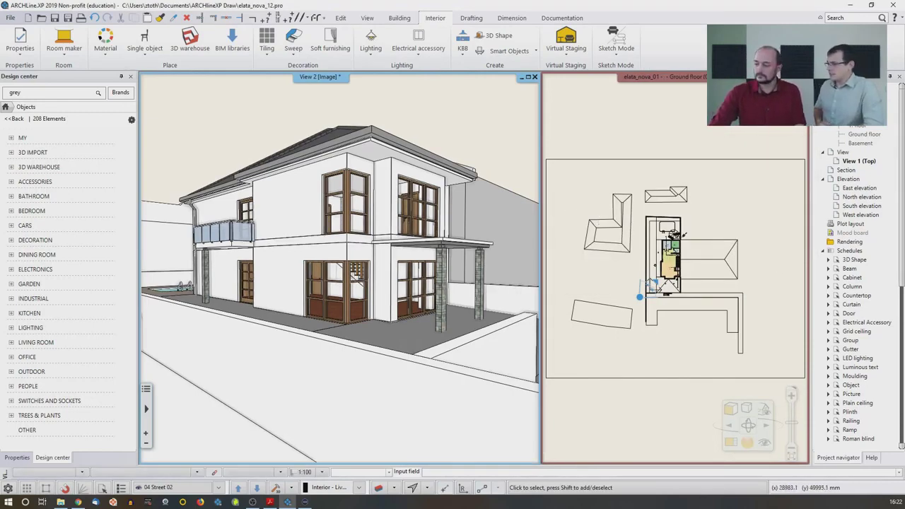
scroll(615, 234, "up", 4)
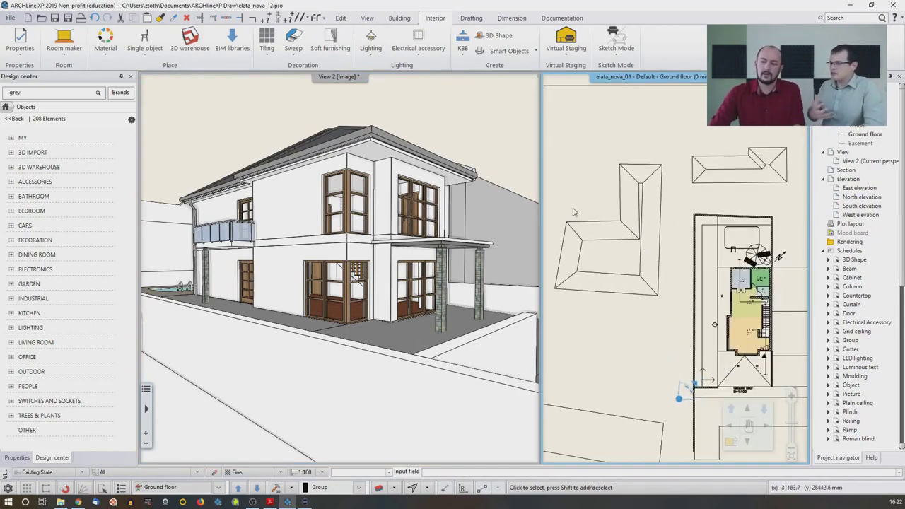
key("ctrl+Tab")
left_click(635, 223)
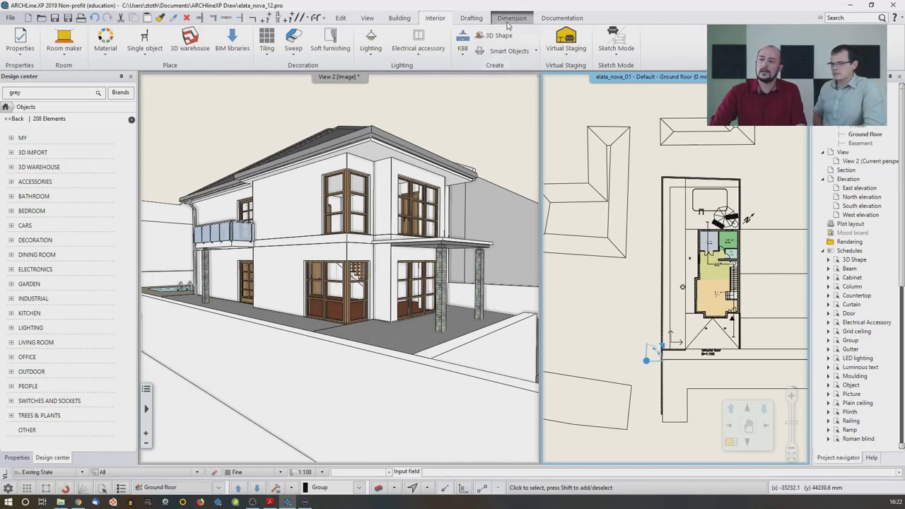
left_click(367, 20)
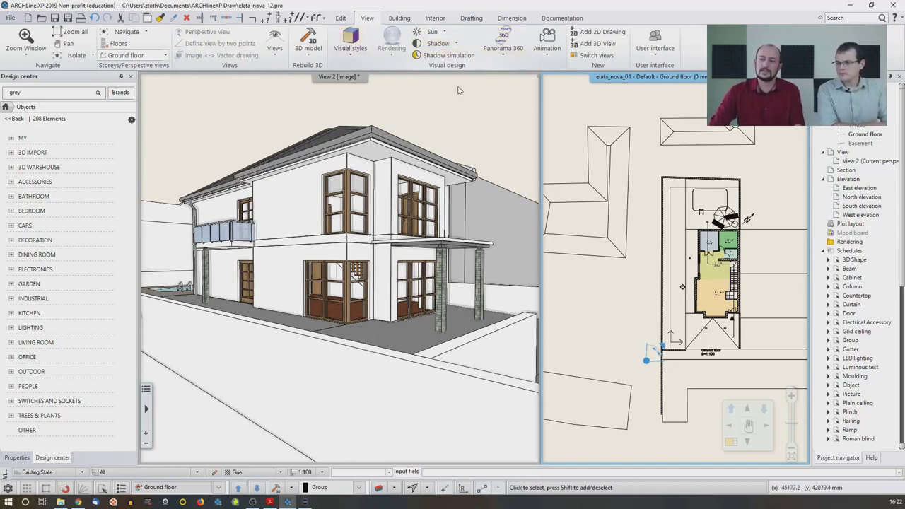
left_click(542, 57)
left_click(608, 177)
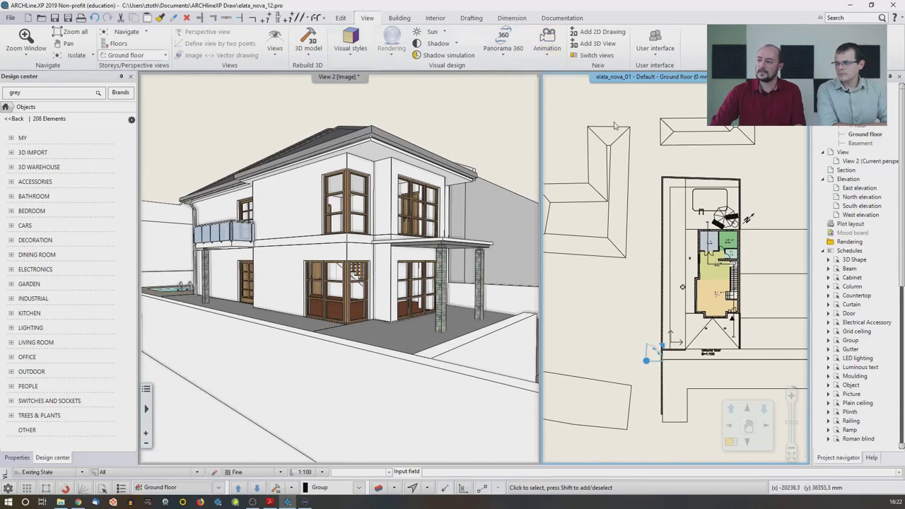
left_click(736, 443)
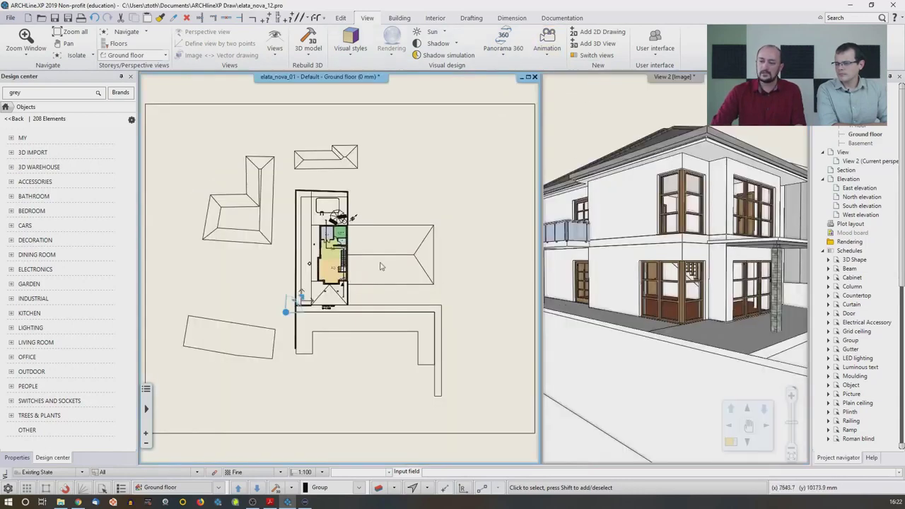
scroll(339, 313, "up", 2)
scroll(339, 313, "up", 1)
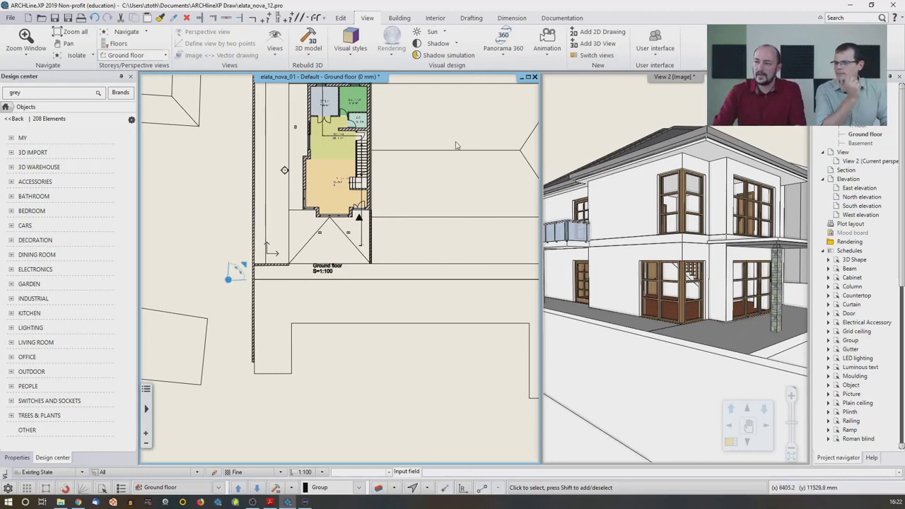
Define a curved three-node animation path on the plan, from outside the boundary wall's street-side corner, across the wall, to the street facing the house.
left_click(552, 59)
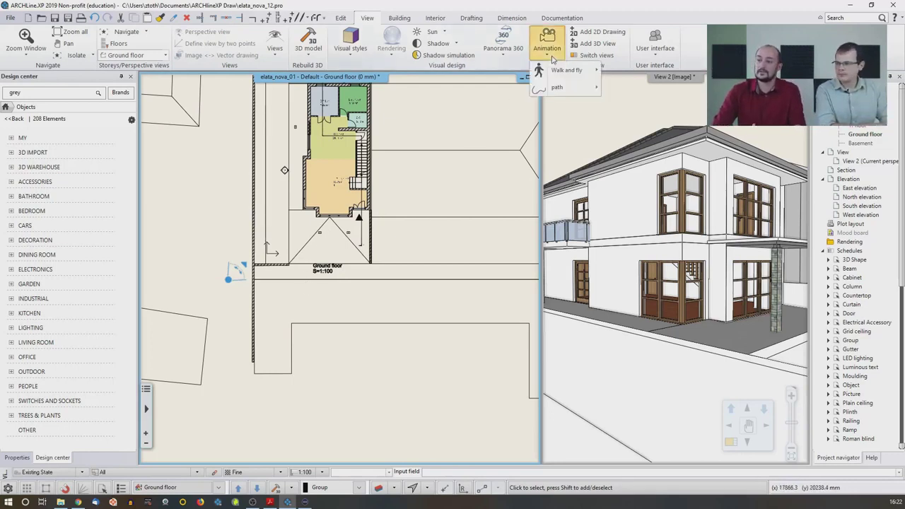
mouse_move(566, 87)
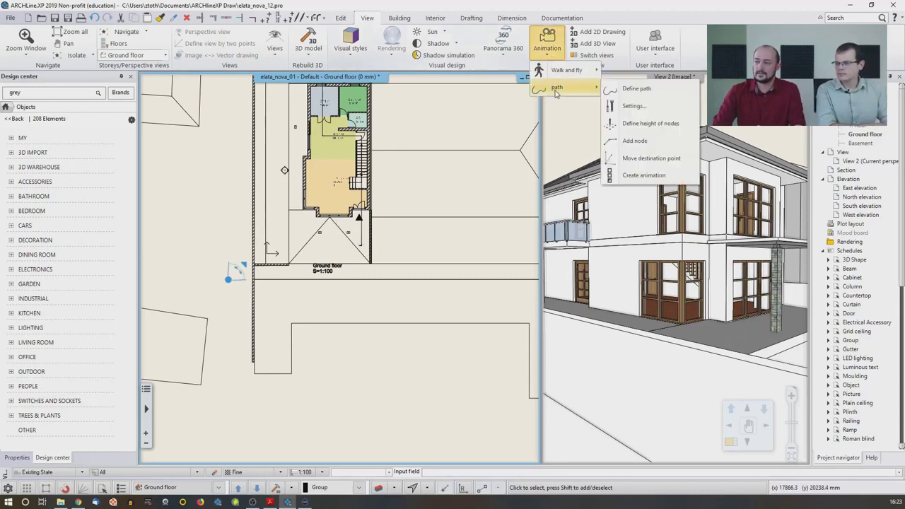
left_click(627, 91)
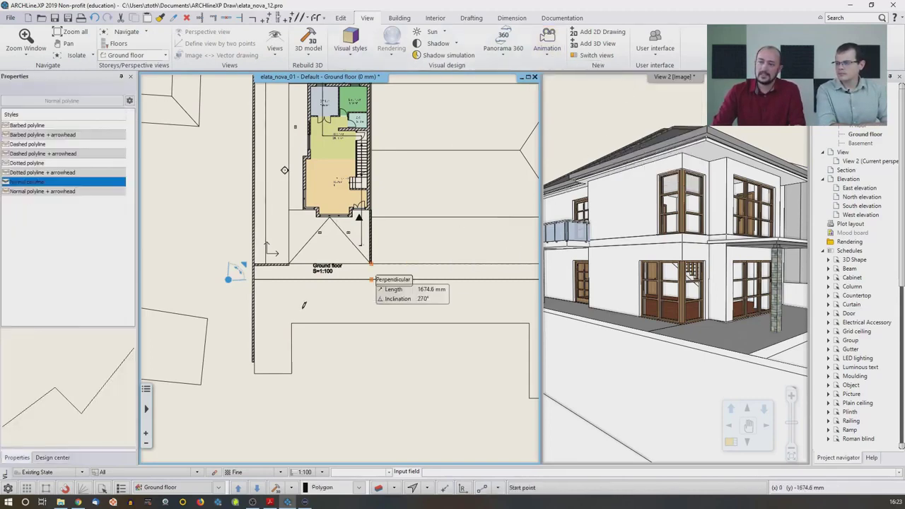
scroll(272, 304, "up", 3)
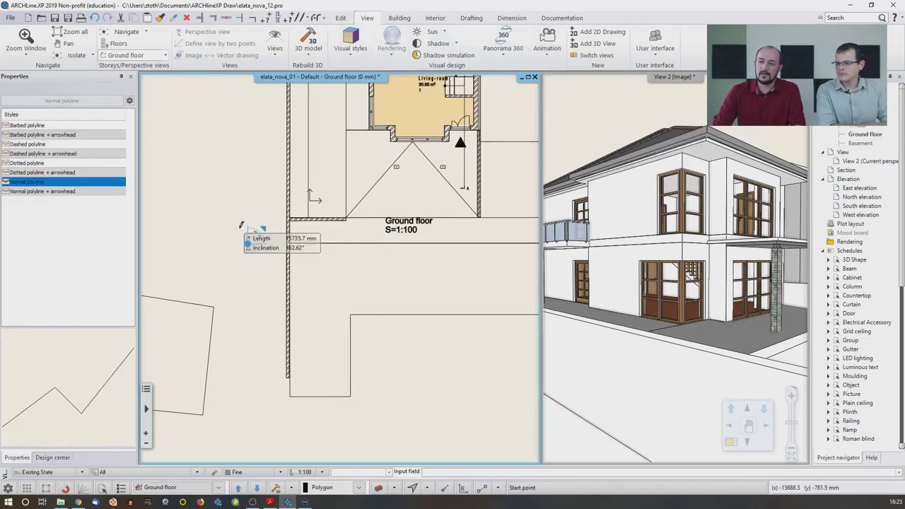
left_click(238, 219)
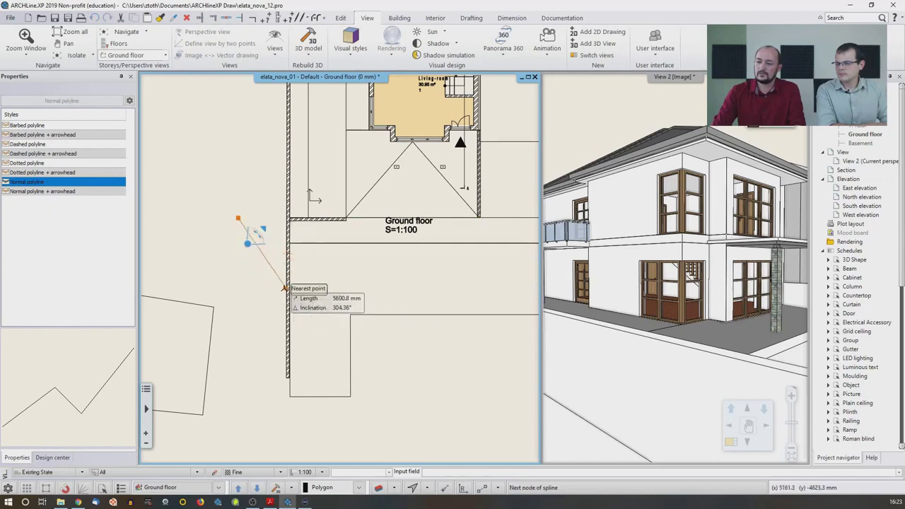
left_click(286, 289)
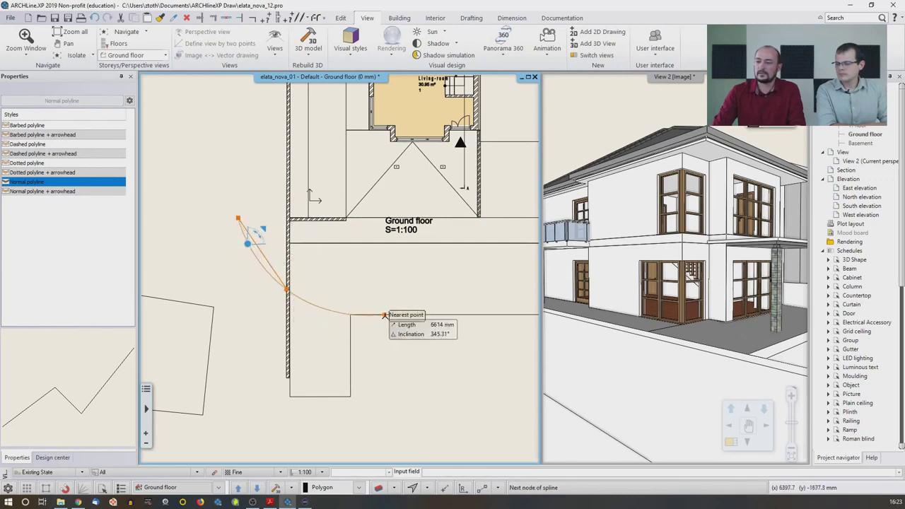
left_click(386, 315)
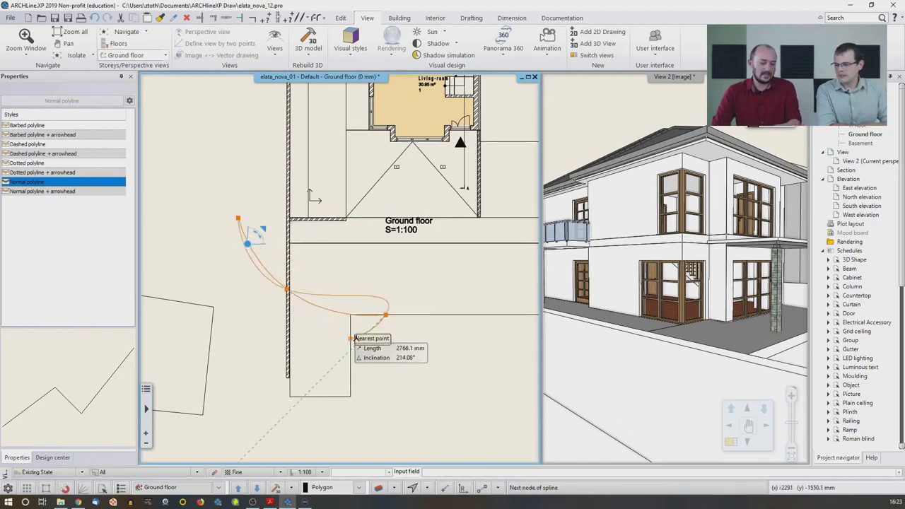
right_click(354, 338)
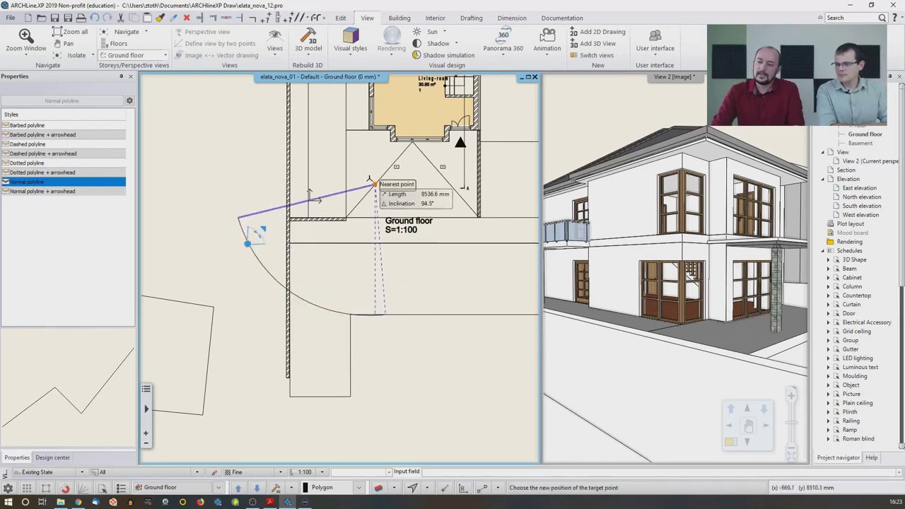
Aim the path's camera nodes at one target point between the kitchen and living room, accepting 1500 mm observer and target heights.
scroll(346, 263, "down", 2)
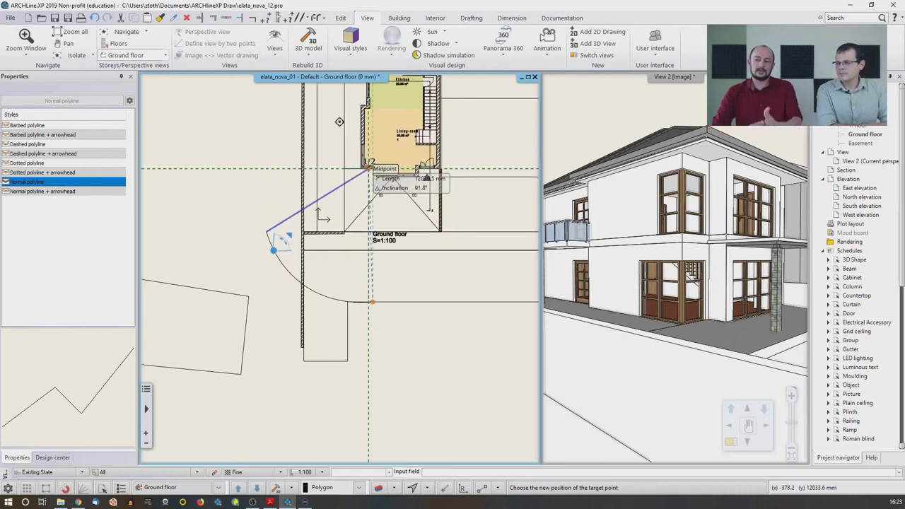
scroll(340, 268, "down", 1)
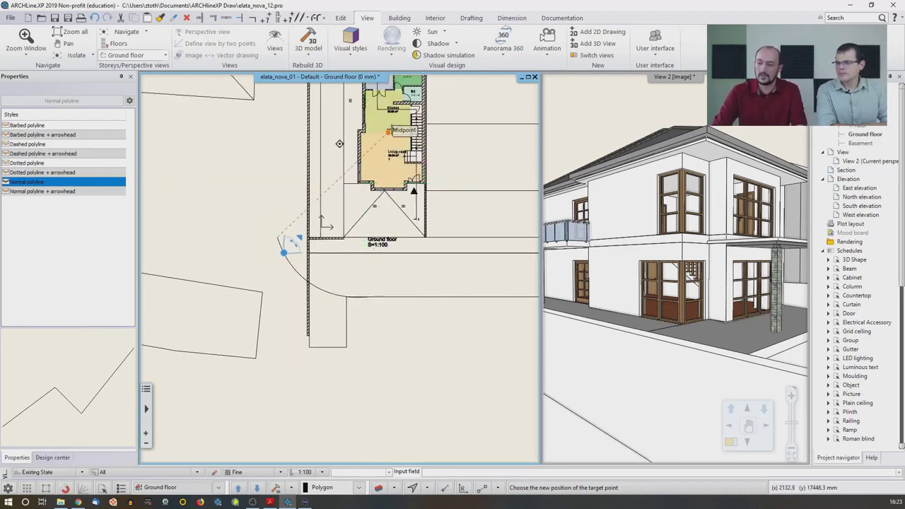
left_click(388, 133)
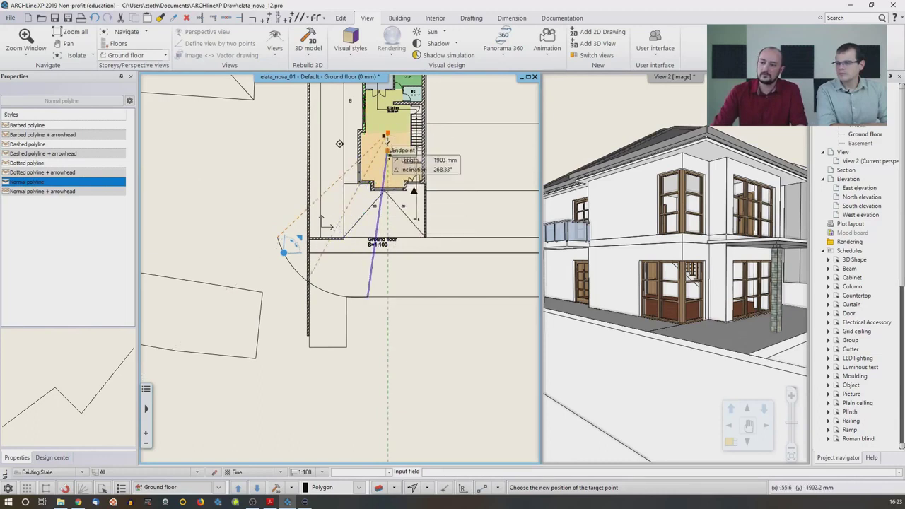
left_click(388, 132)
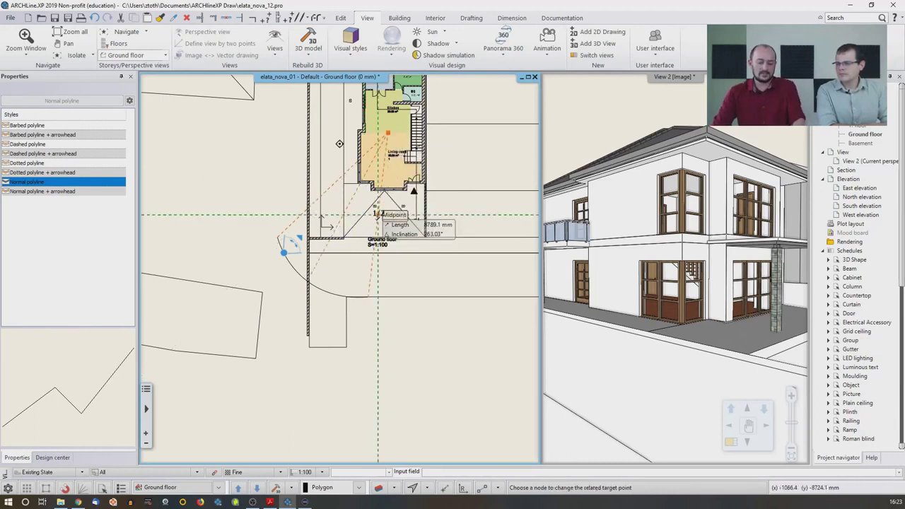
right_click(378, 216)
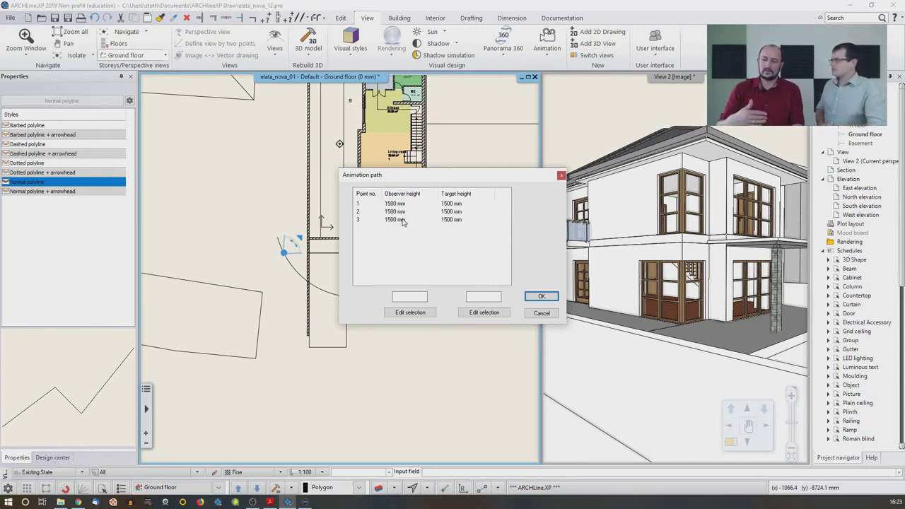
left_click(542, 296)
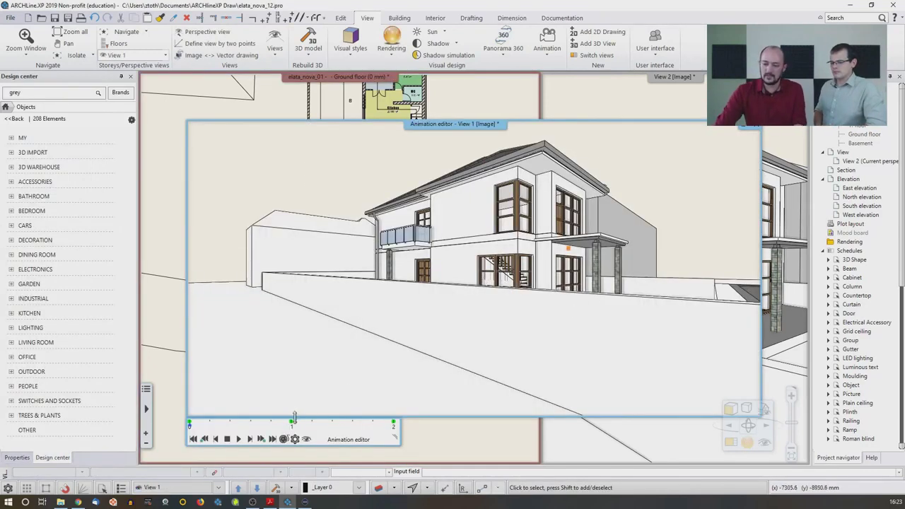
Preview the camera animation and set its duration to 5 seconds.
left_click(239, 439)
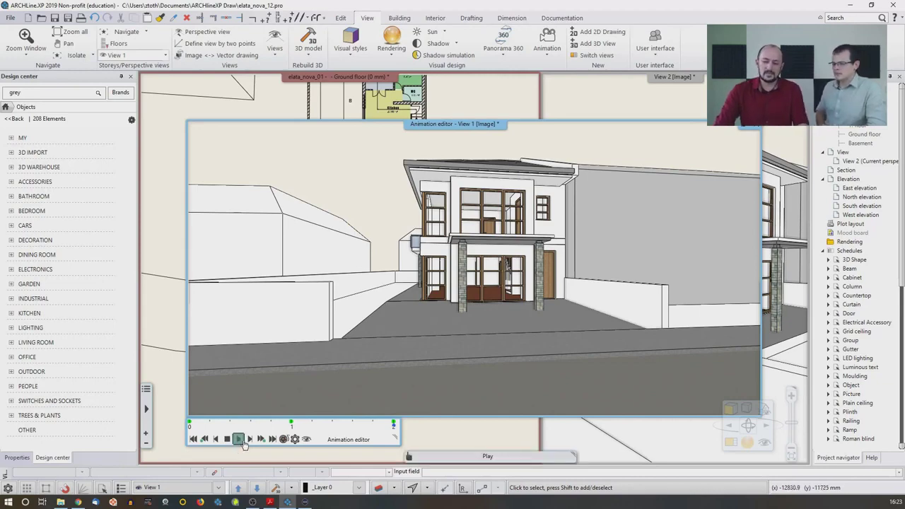
left_click(295, 439)
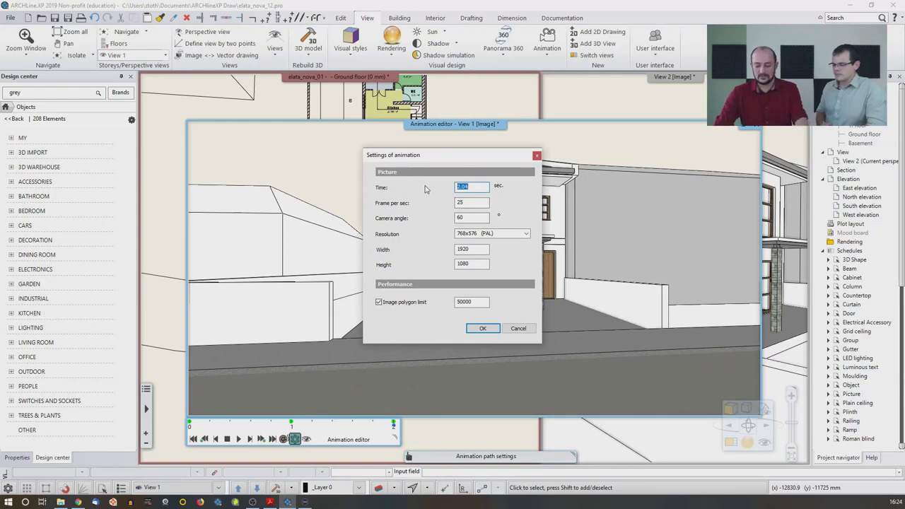
type("5")
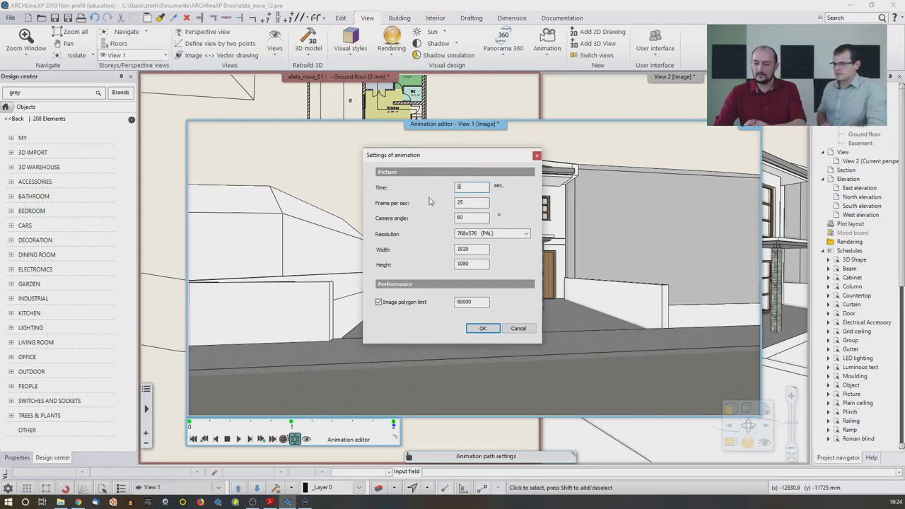
left_click(482, 328)
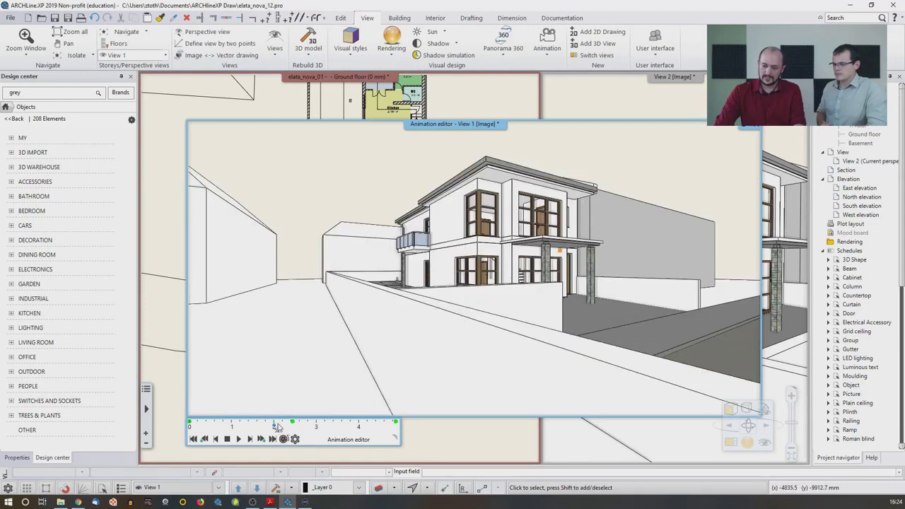
Replay the animation from the start, and orbit the view at its last node to look down on the house front from higher up.
left_click(193, 439)
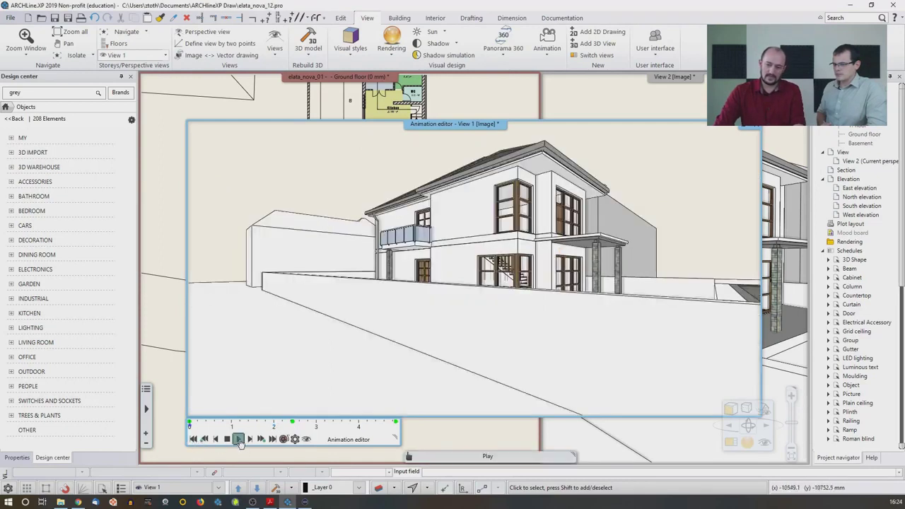
left_click(239, 439)
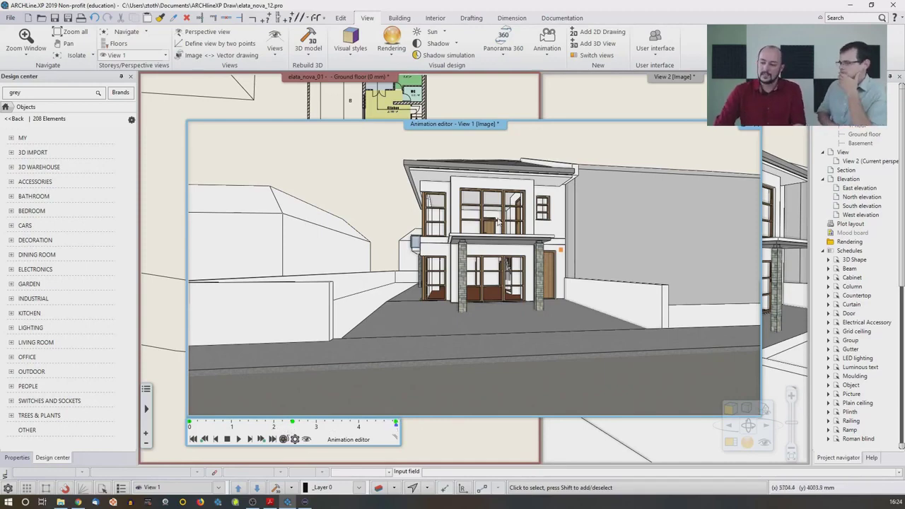
middle_click_drag(505, 195, 480, 306)
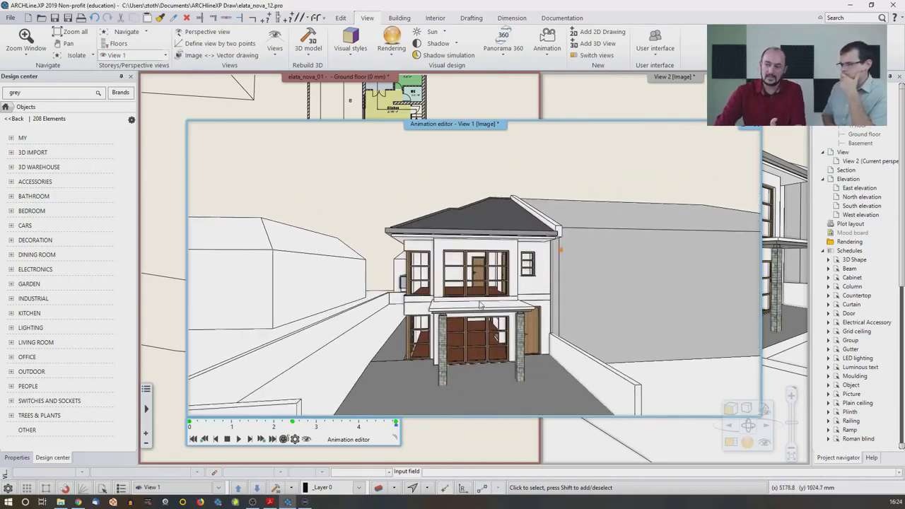
Raise the camera view at the animation's middle node to look down on the house from above the wall, and replay the animation from the start.
left_click(194, 439)
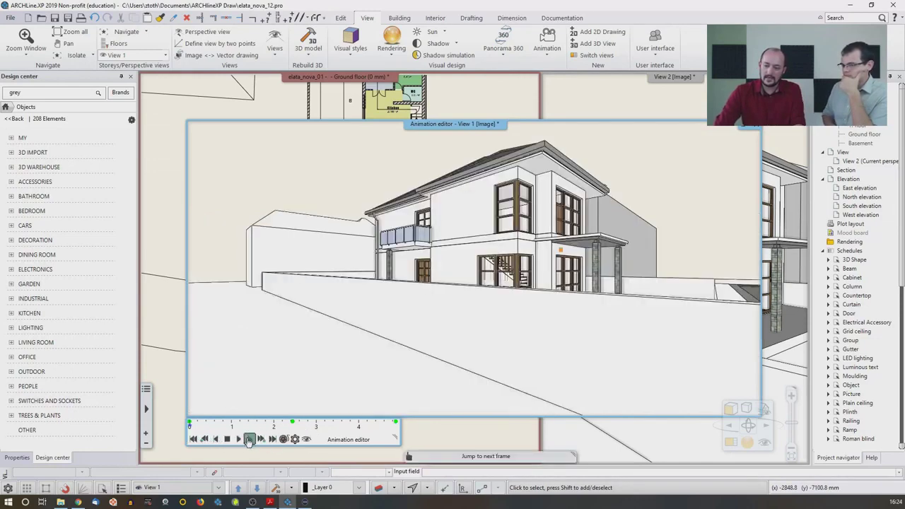
left_click(238, 439)
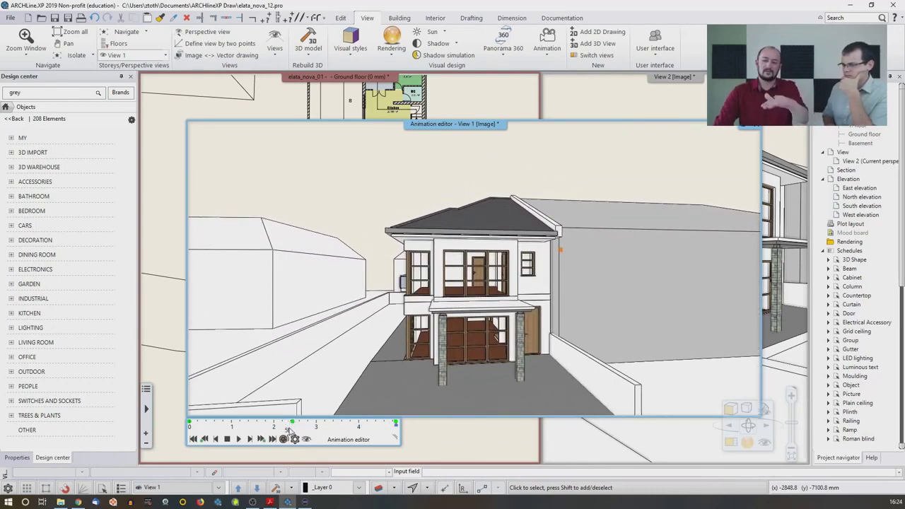
left_click(204, 440)
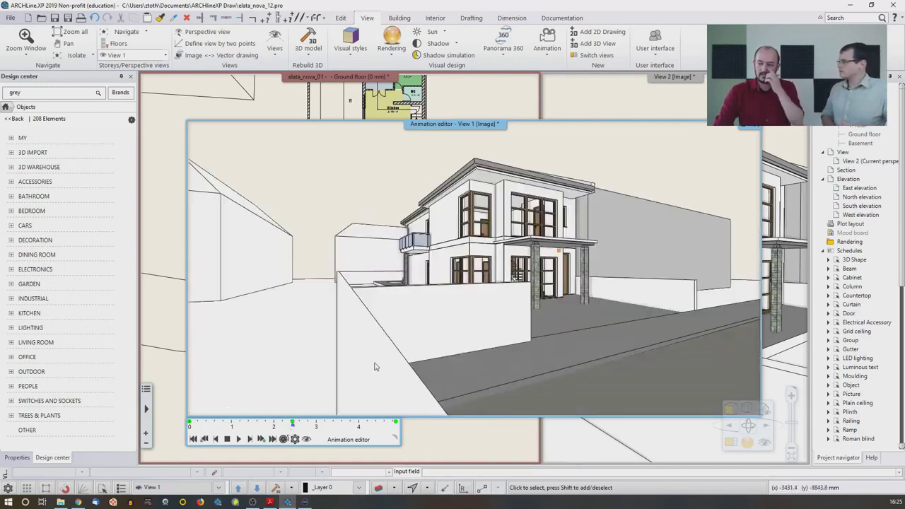
middle_click_drag(453, 251, 458, 401)
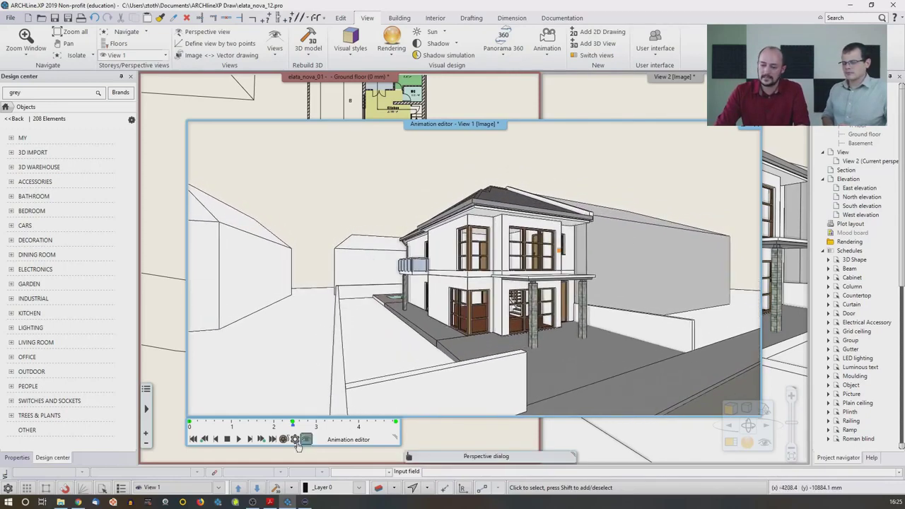
left_click_drag(293, 428, 366, 435)
left_click(238, 440)
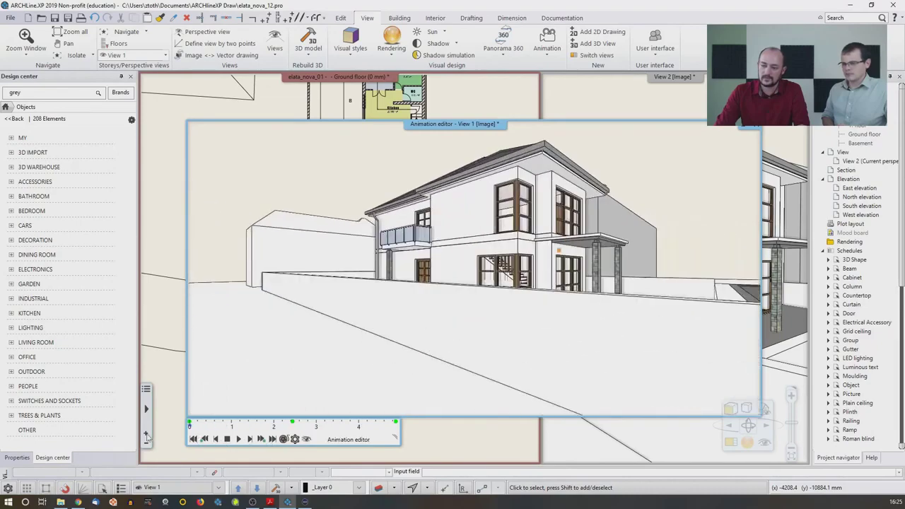
left_click(238, 439)
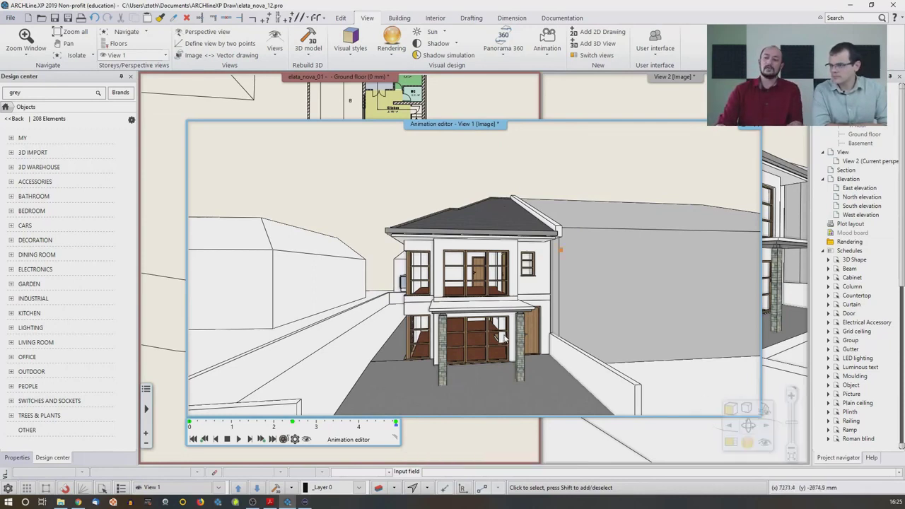
Export the camera animation to the Desktop as an AVI video named Animation01.avi.
left_click(286, 439)
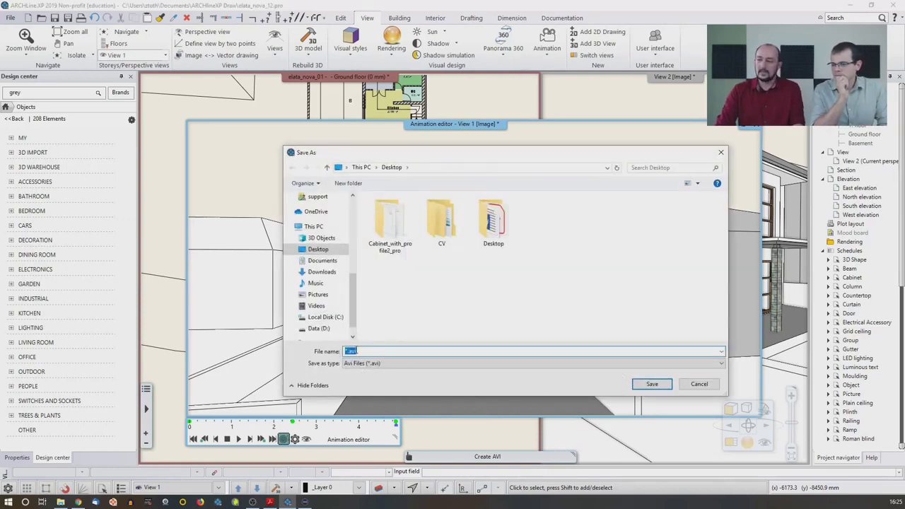
left_click(347, 351)
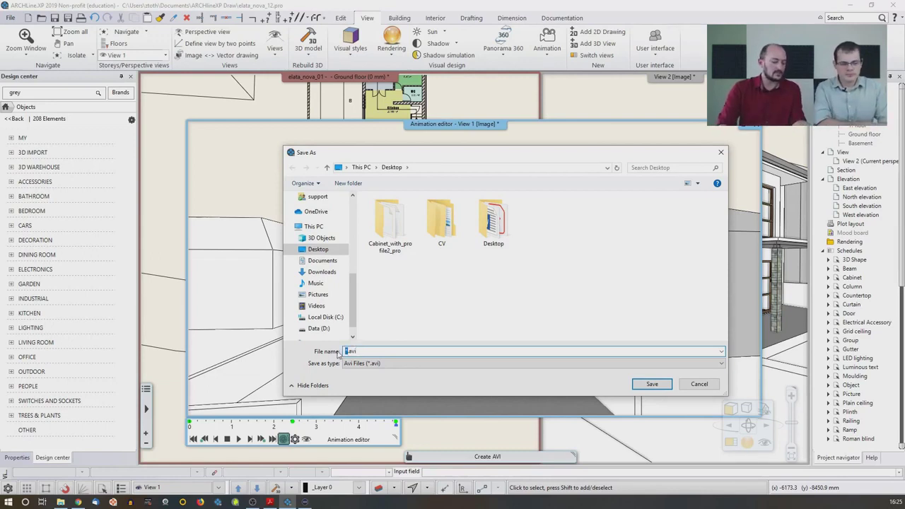
type("Animation01")
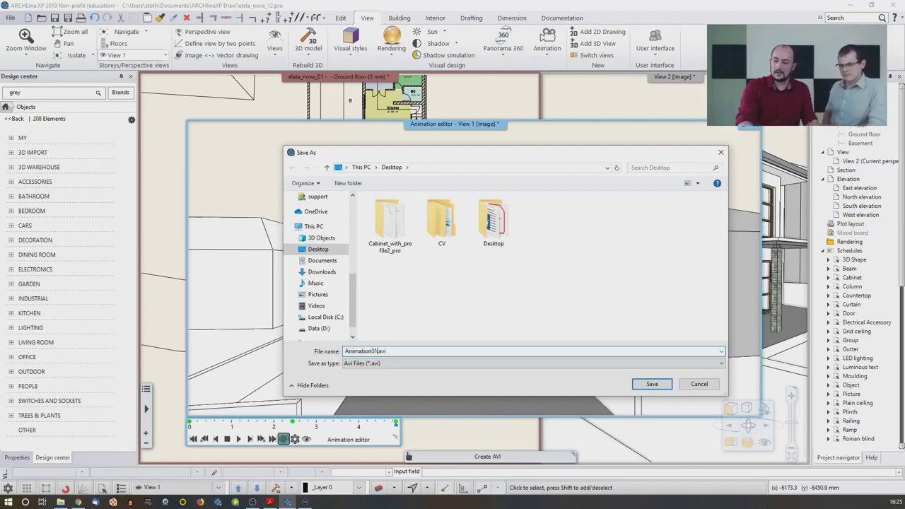
key("Return")
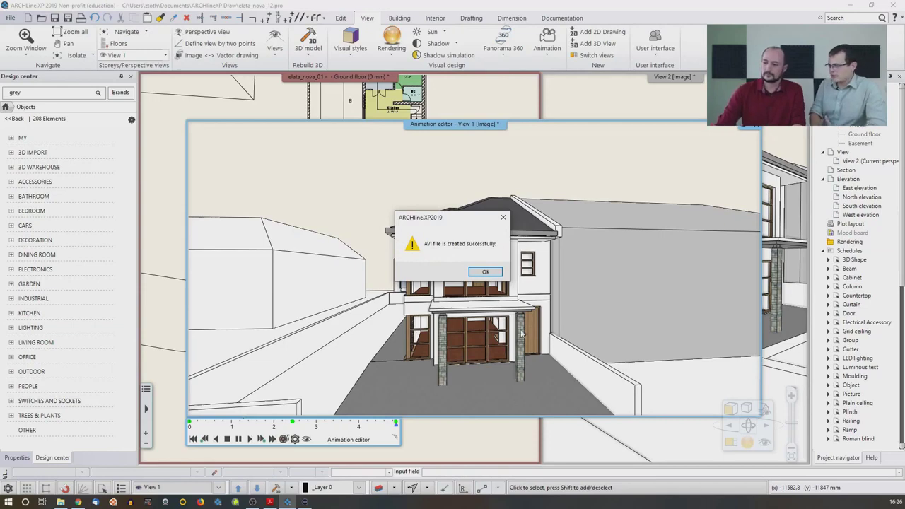
left_click(486, 272)
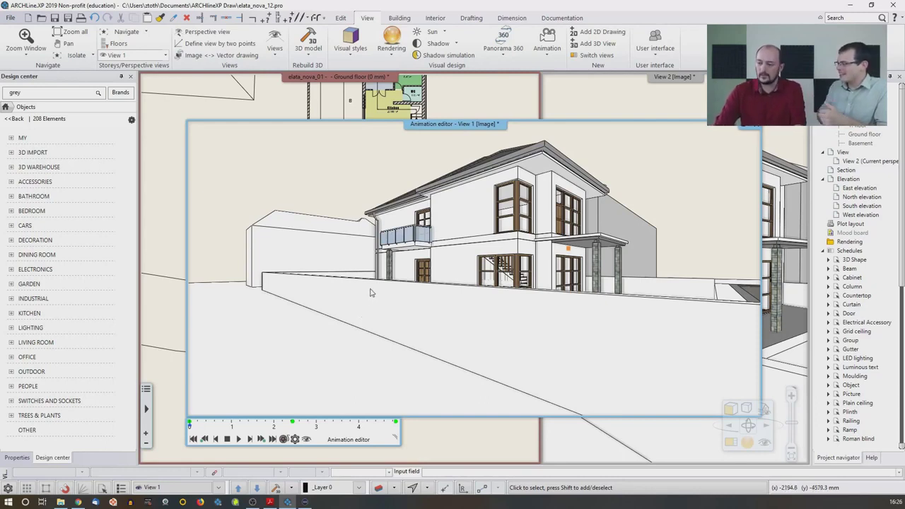
Close the animation editor, reopen the animation from its path spline on the ground floor plan, and close it again.
left_click(757, 130)
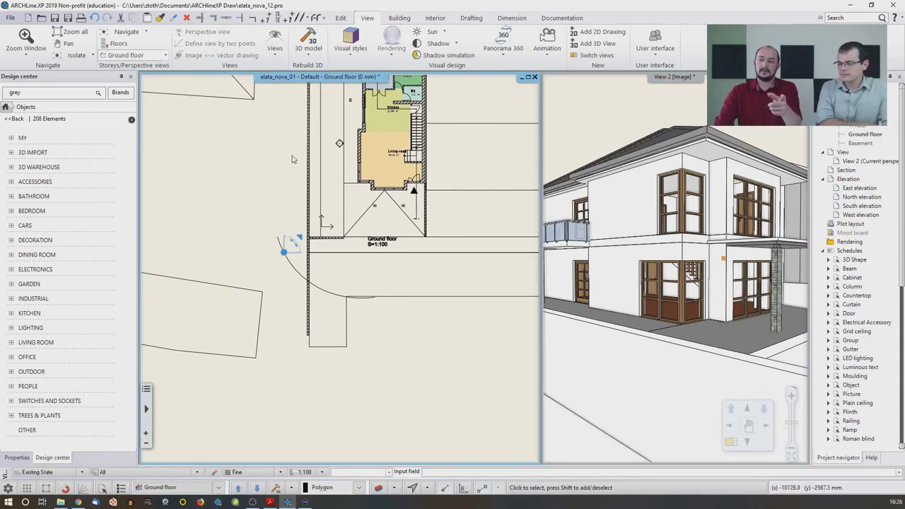
left_click(326, 296)
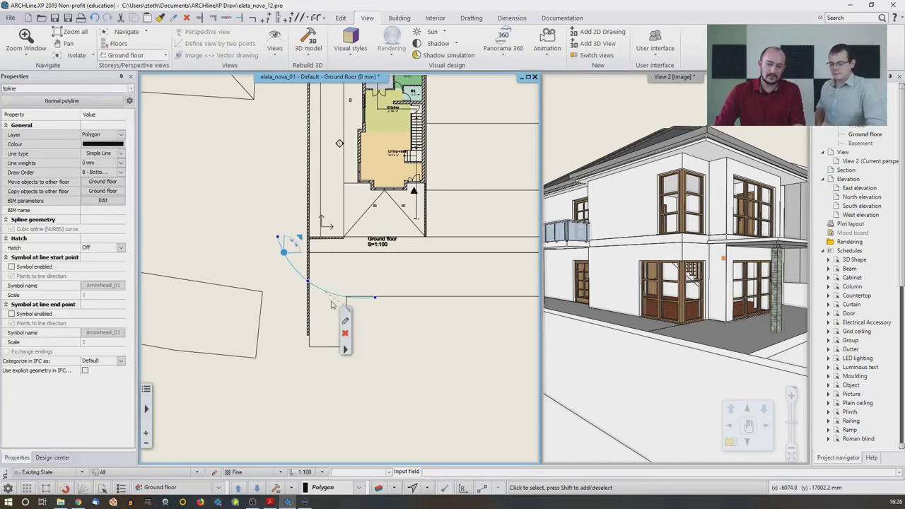
right_click(347, 354)
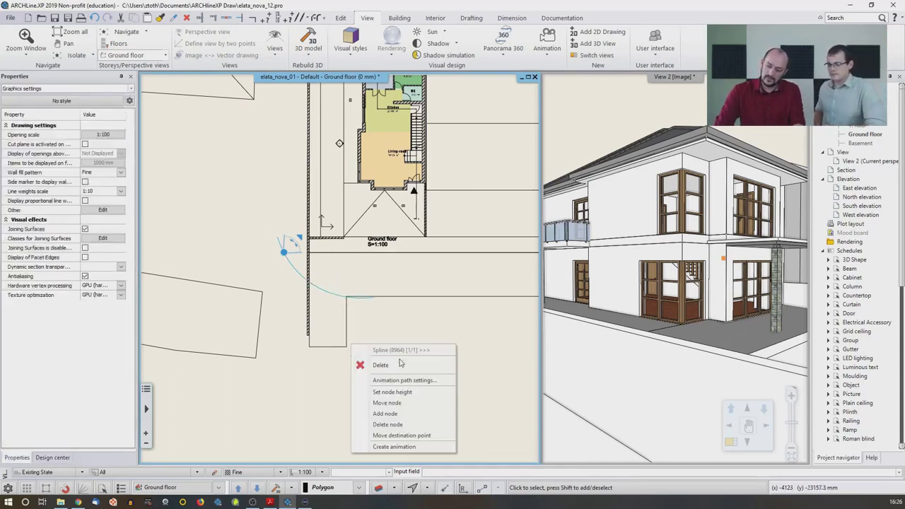
left_click(401, 447)
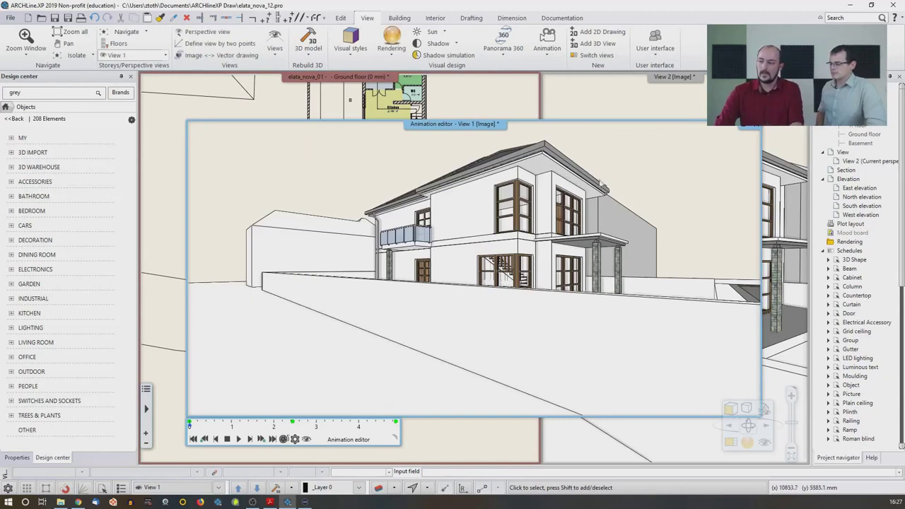
left_click(753, 129)
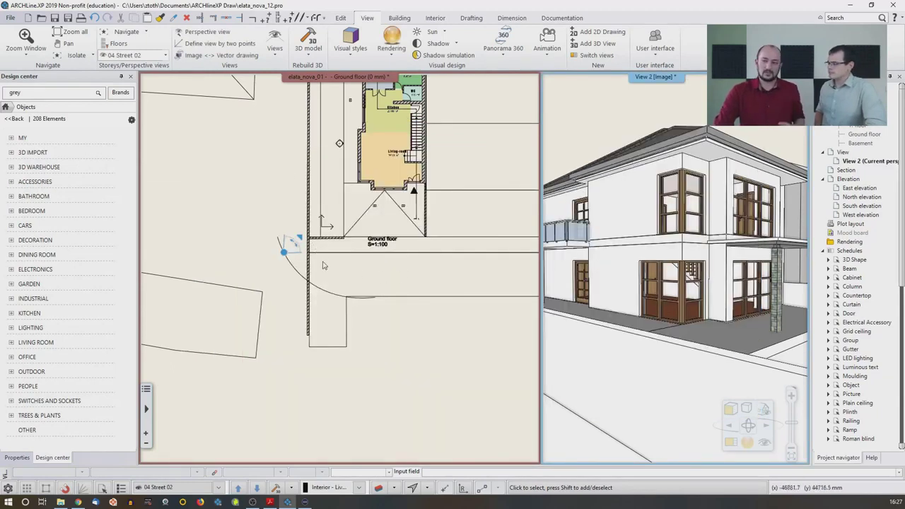
Change the colour of the animation path spline on the ground floor plan to orange, index 41.
left_click(324, 295)
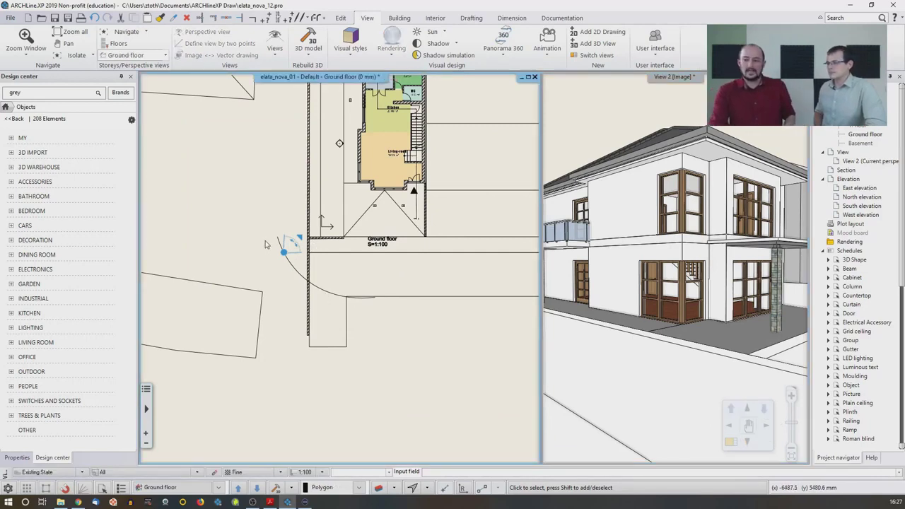
left_click(306, 282)
left_click(102, 144)
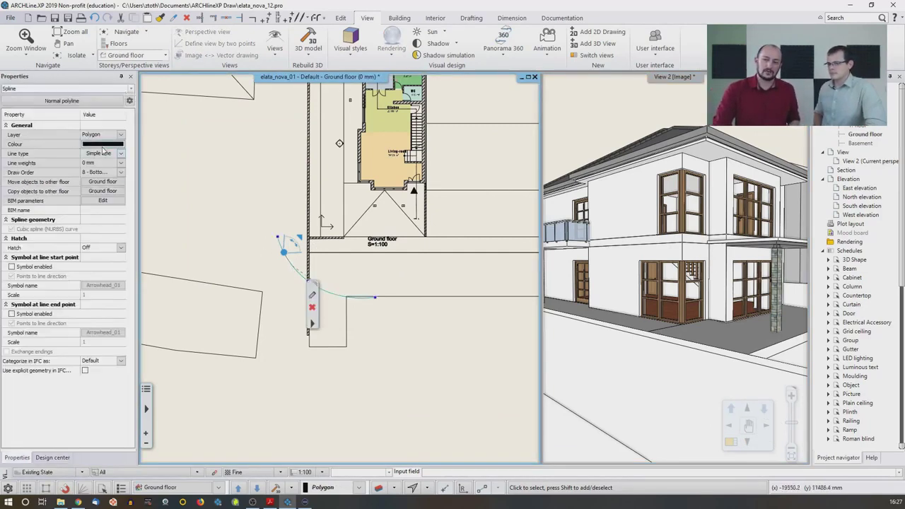
left_click(470, 206)
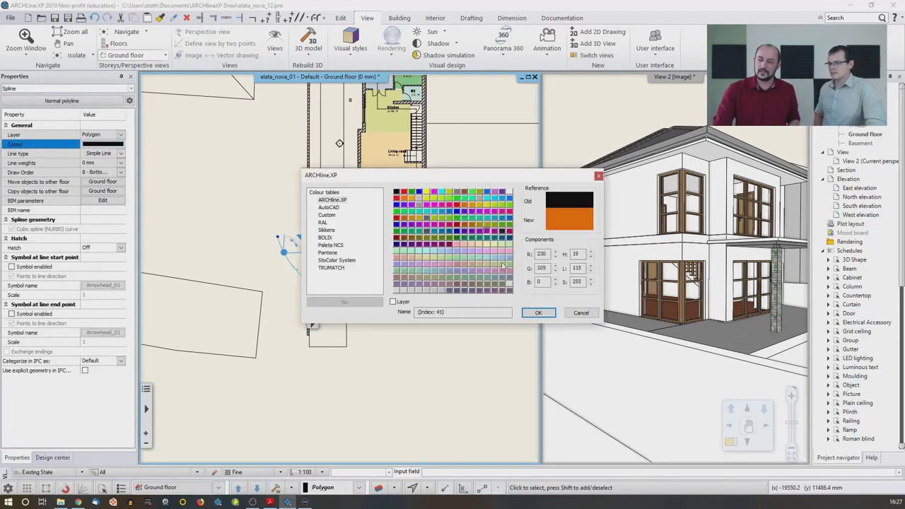
left_click(538, 313)
key("Escape")
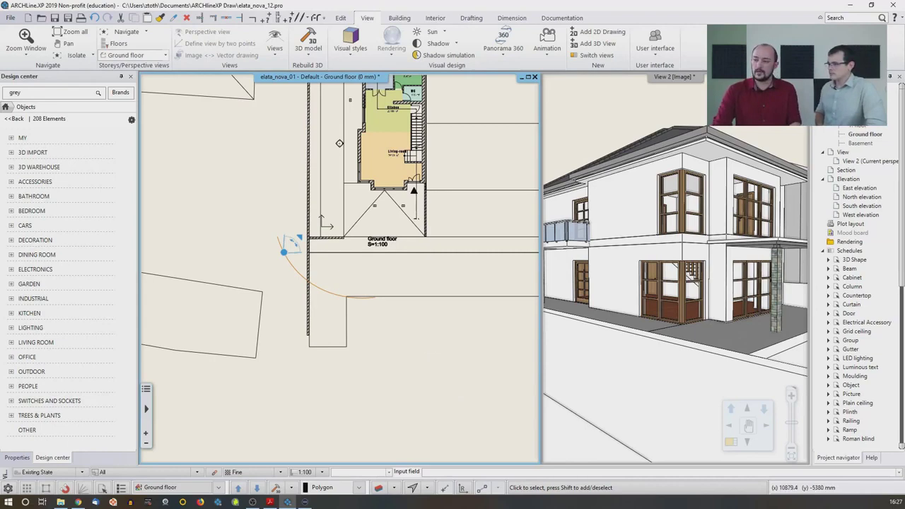
Browse the Decking and Strips parquet materials in the design library to examine the available wood textures.
scroll(430, 345, "down", 3)
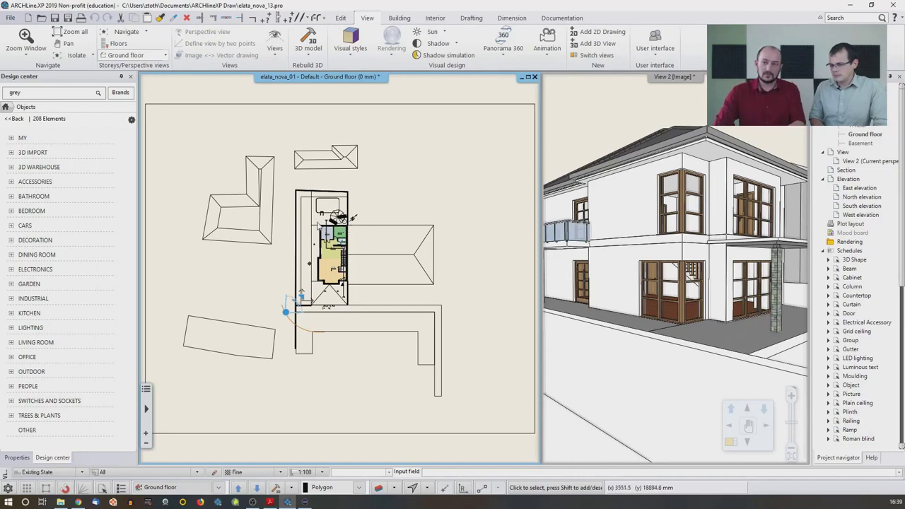
left_click(6, 107)
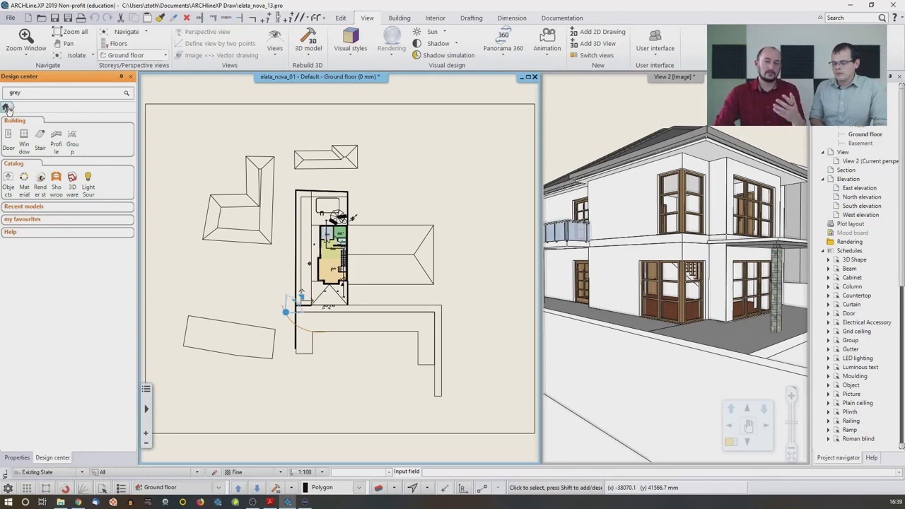
left_click(25, 179)
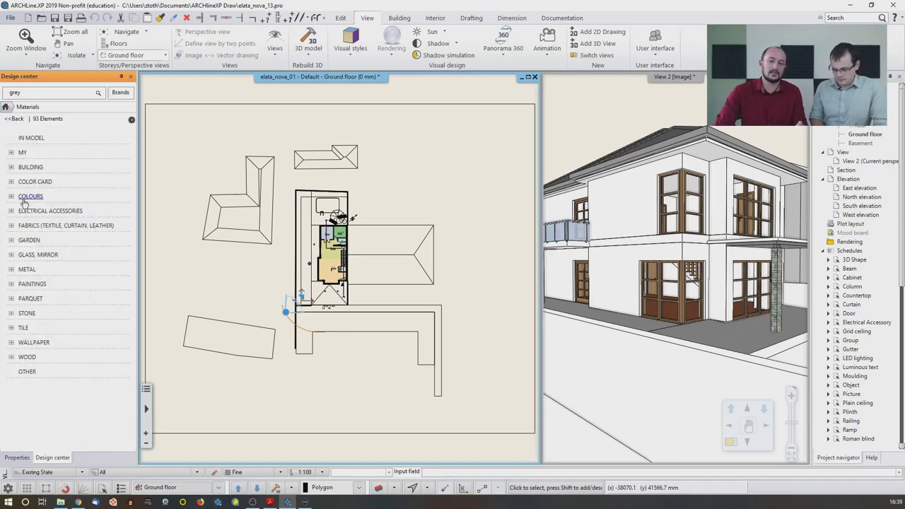
left_click(29, 300)
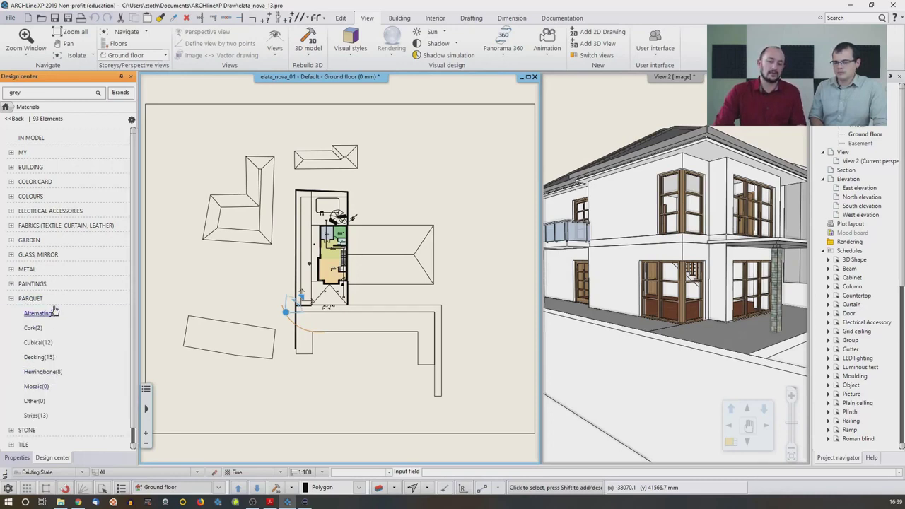
left_click(39, 359)
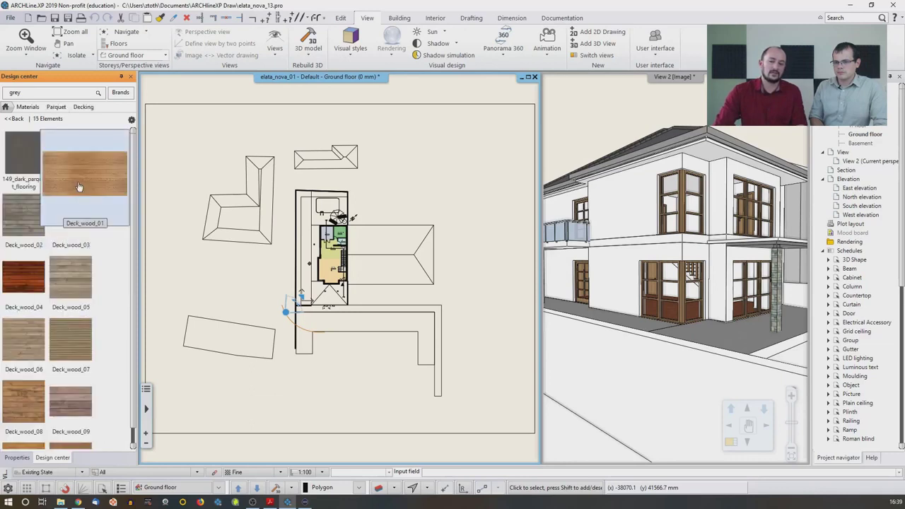
mouse_move(82, 404)
scroll(82, 404, "down", 3)
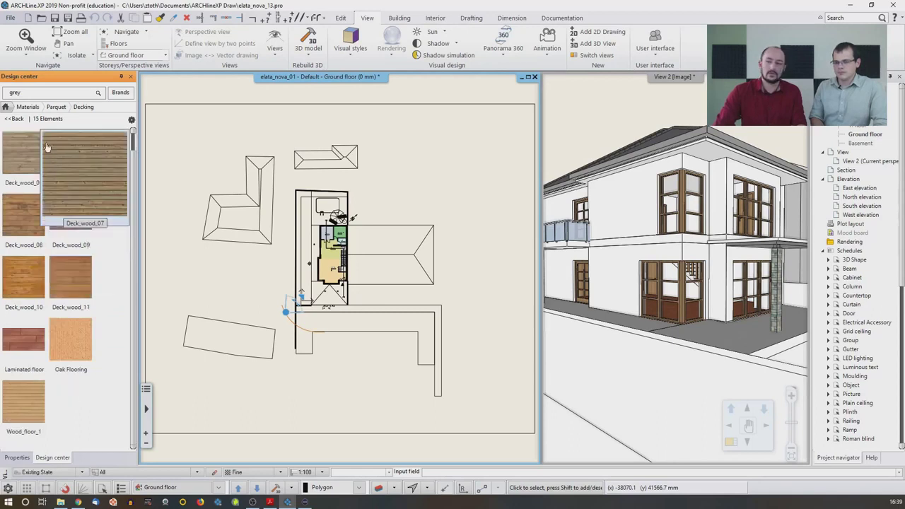
left_click(14, 119)
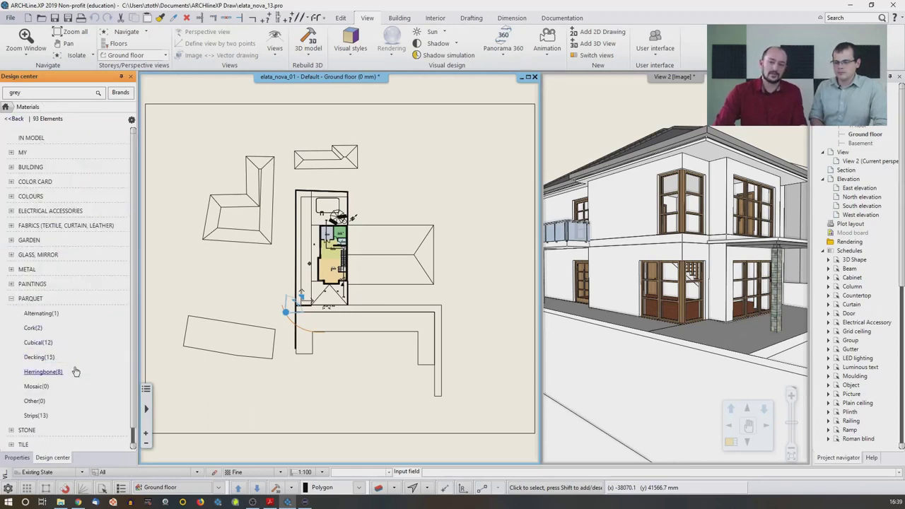
left_click(43, 416)
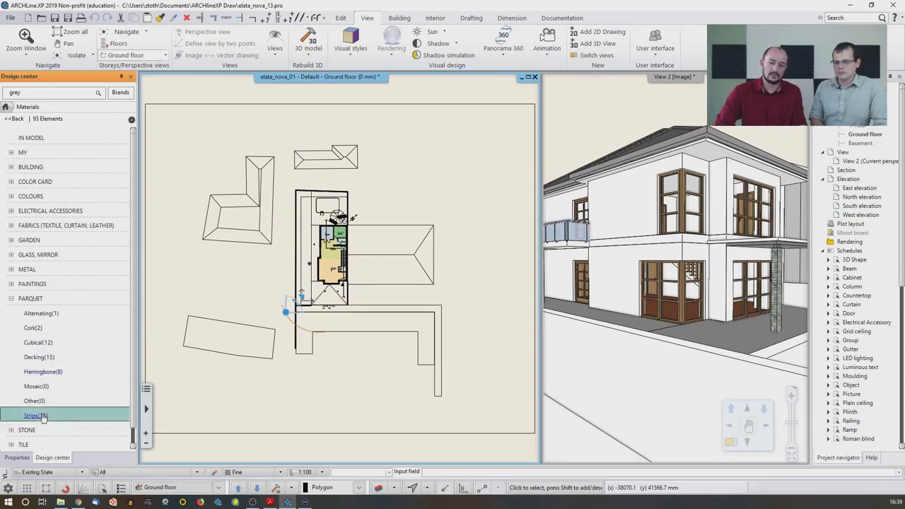
left_click(43, 416)
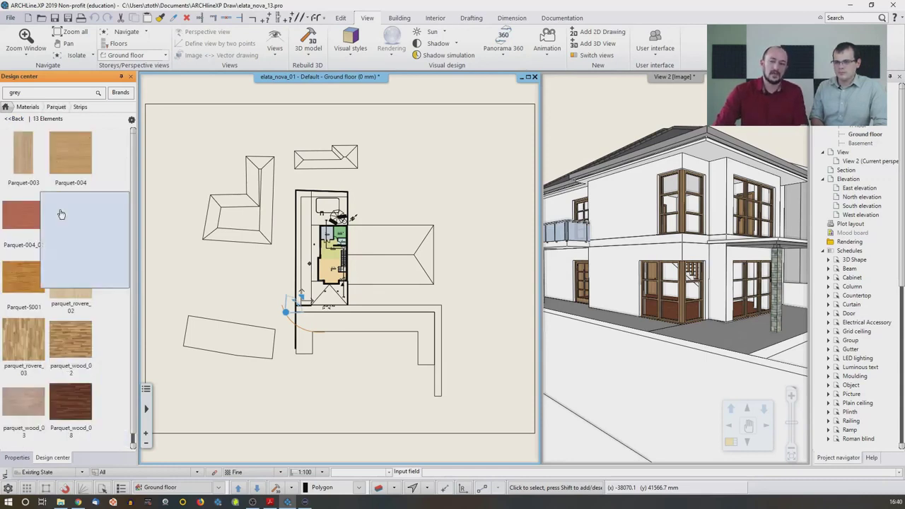
mouse_move(83, 290)
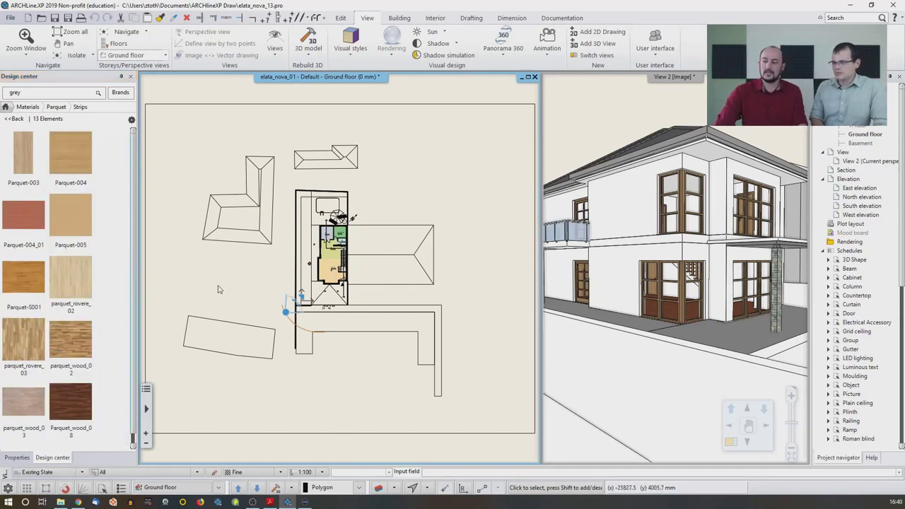
Swap the windows so the 3D perspective is the large main view and recall the saved 03 Backyard view.
left_click(645, 206)
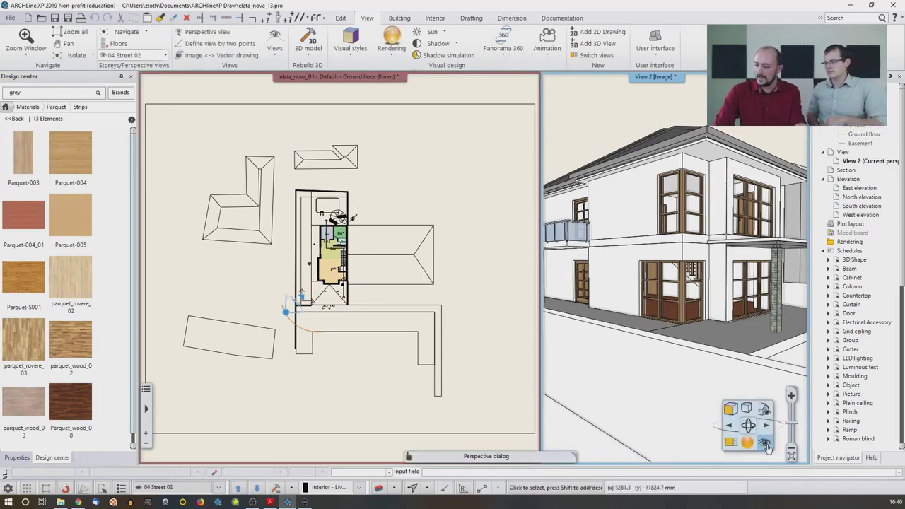
left_click(791, 455)
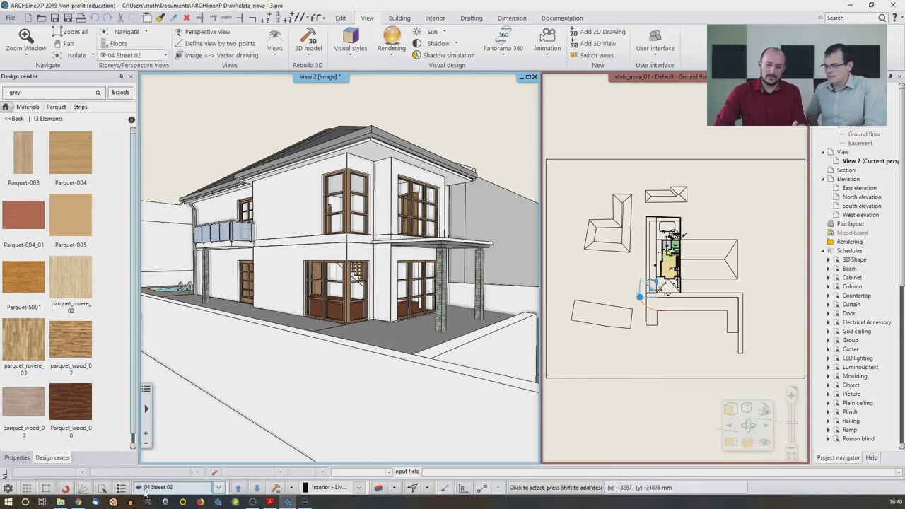
left_click(218, 487)
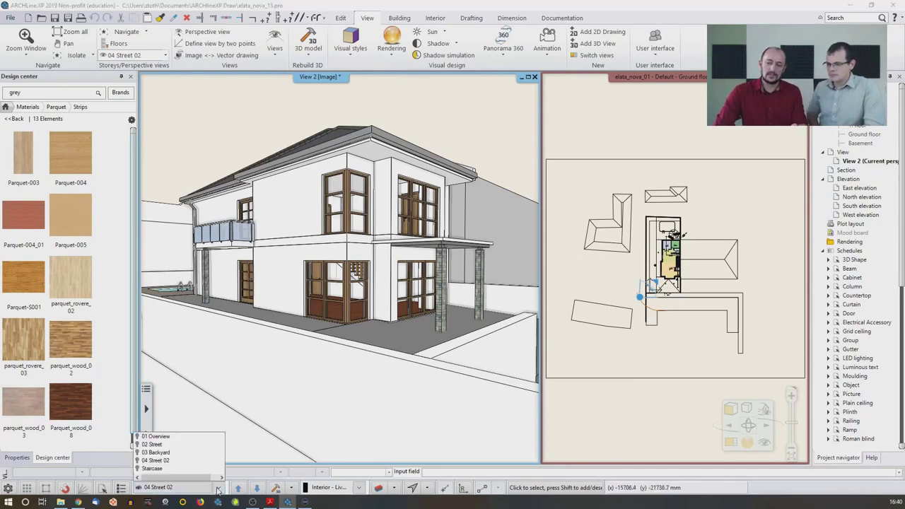
left_click(172, 452)
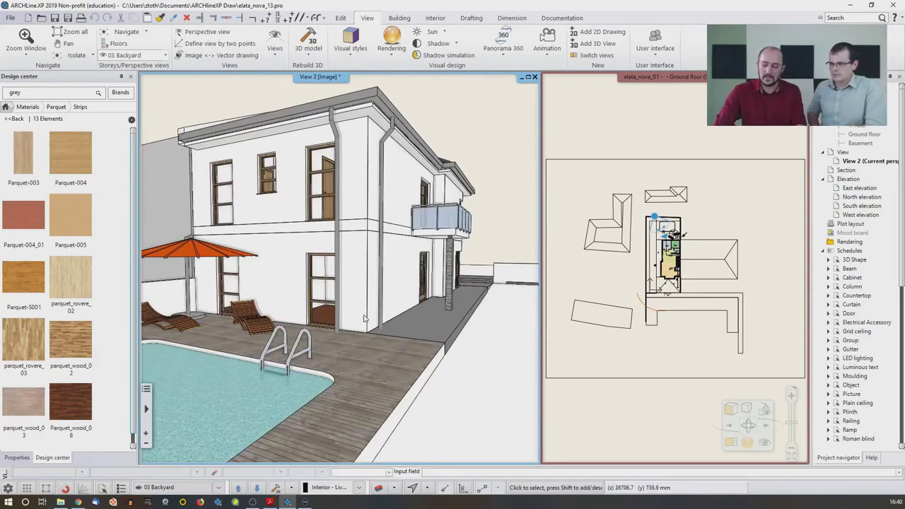
Recall the Staircase view, turn towards the room's doors, and replace the dark parquet floor material with Parquet-S001.
left_click(219, 489)
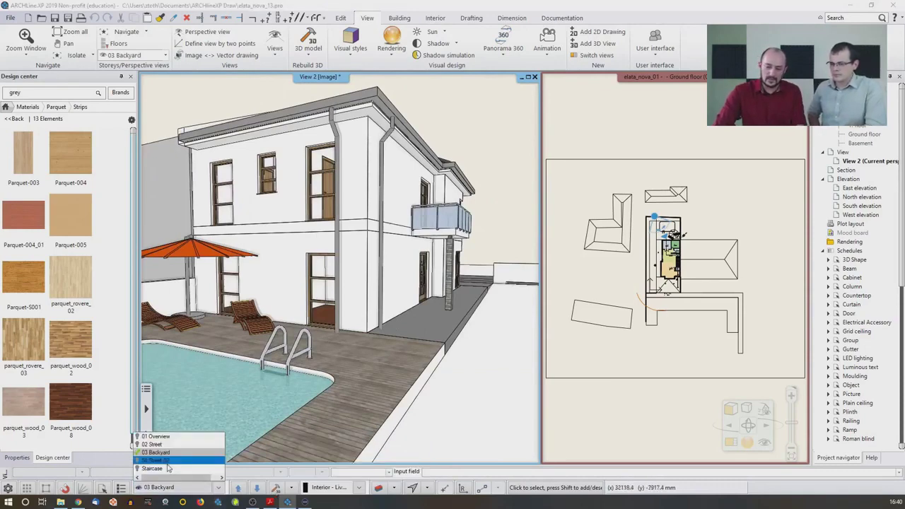
left_click(164, 463)
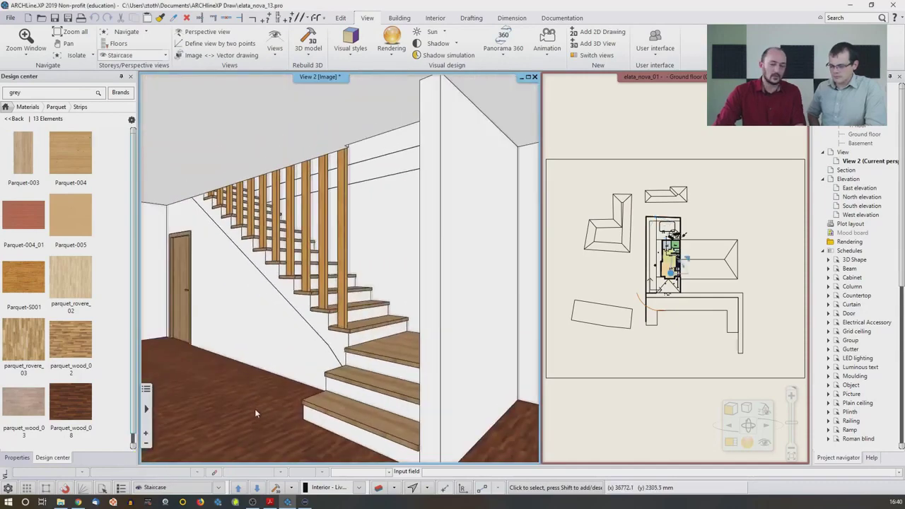
middle_click_drag(423, 328, 319, 350)
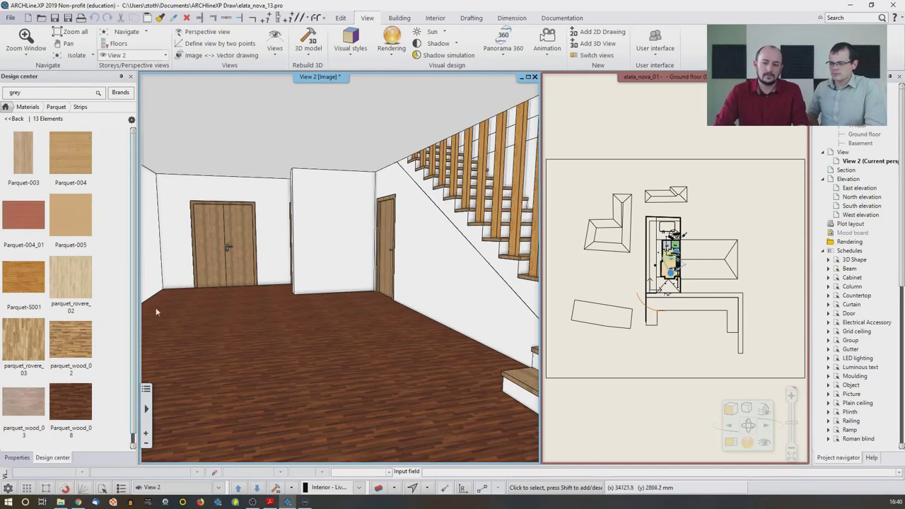
mouse_move(34, 295)
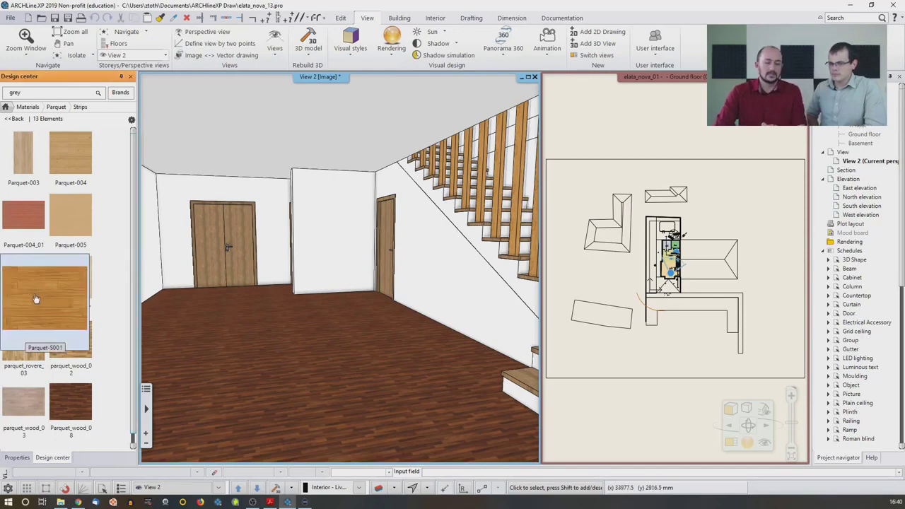
mouse_move(34, 297)
left_mouse_down()
mouse_move(296, 337)
mouse_move(309, 361)
left_mouse_up()
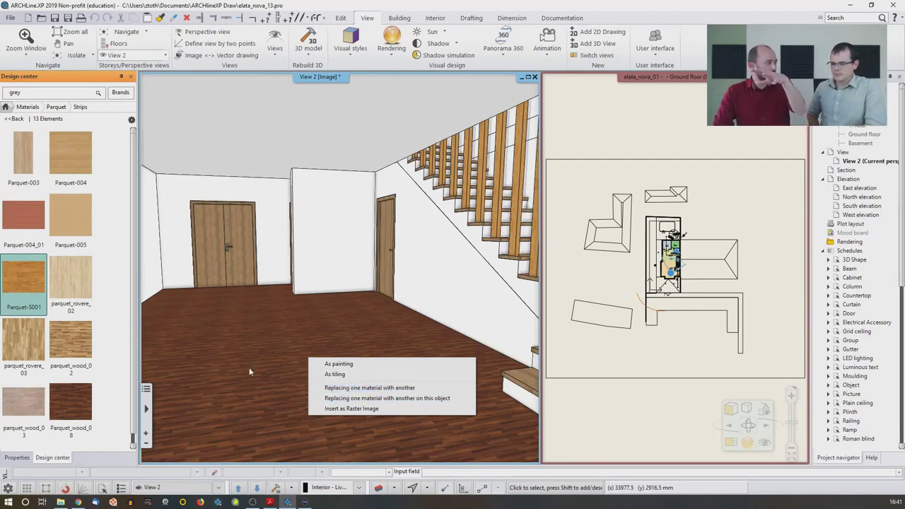
left_click(408, 388)
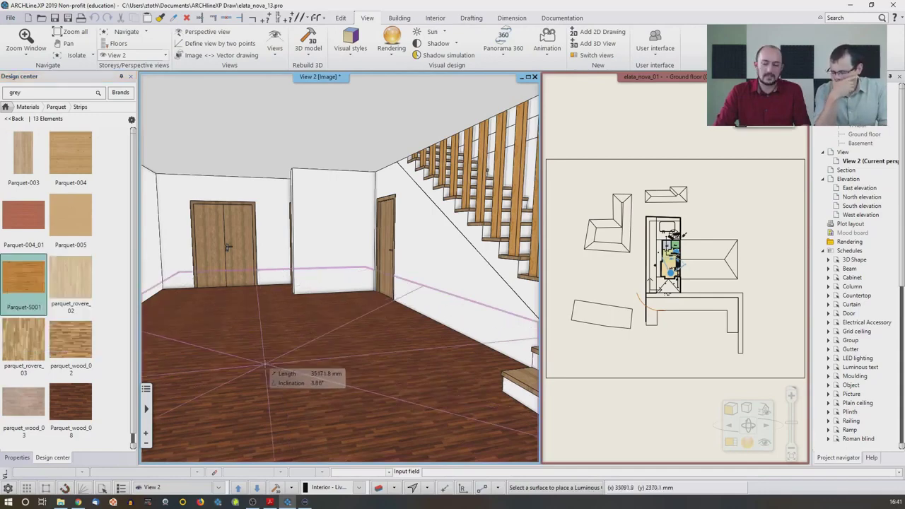
left_click(265, 365)
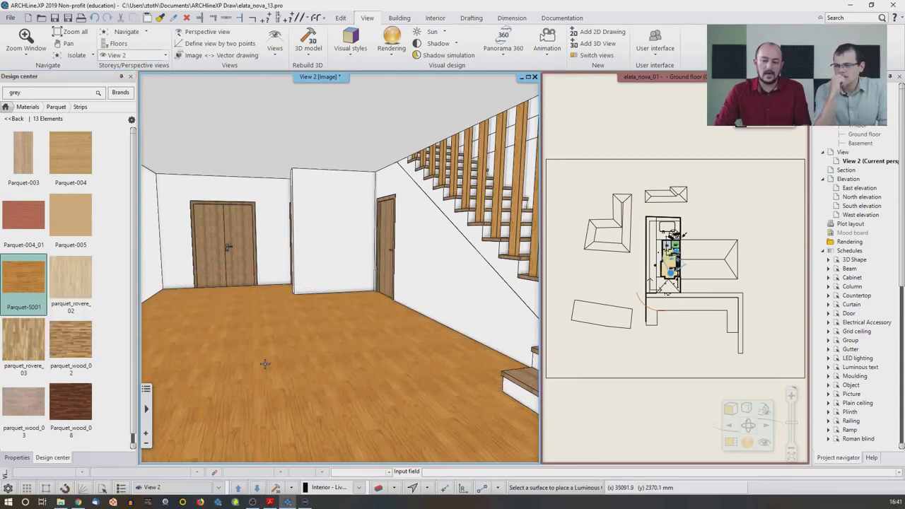
key("Escape")
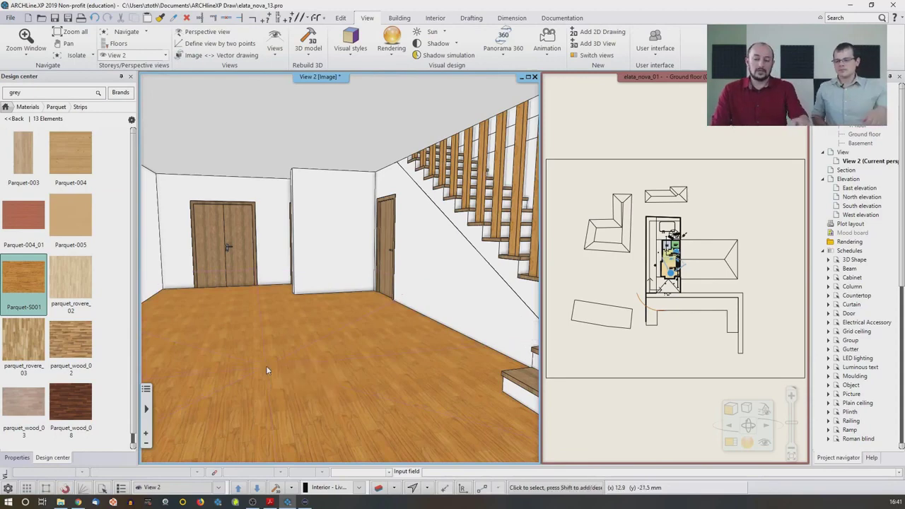
Inspect the new parquet floor up close, undo the floor material replacement, and redo it for comparison.
middle_click_drag(286, 339, 290, 438)
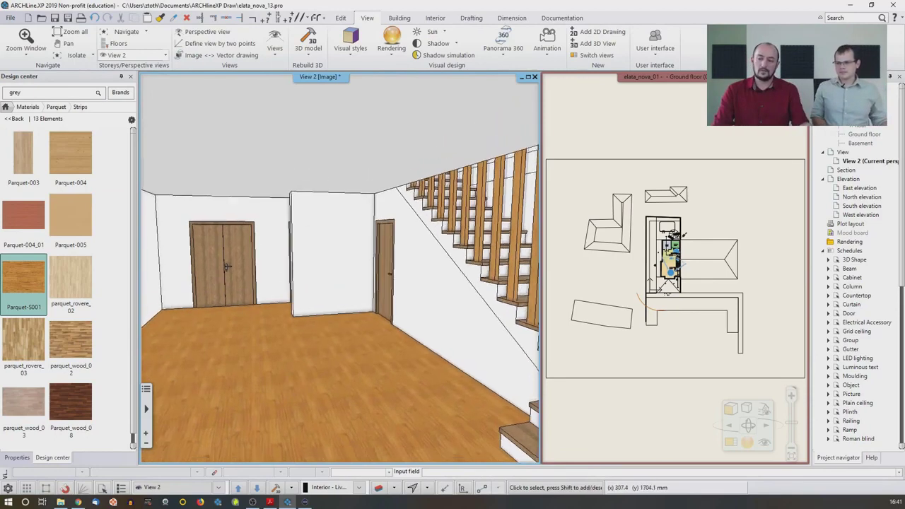
scroll(340, 269, "up", 5)
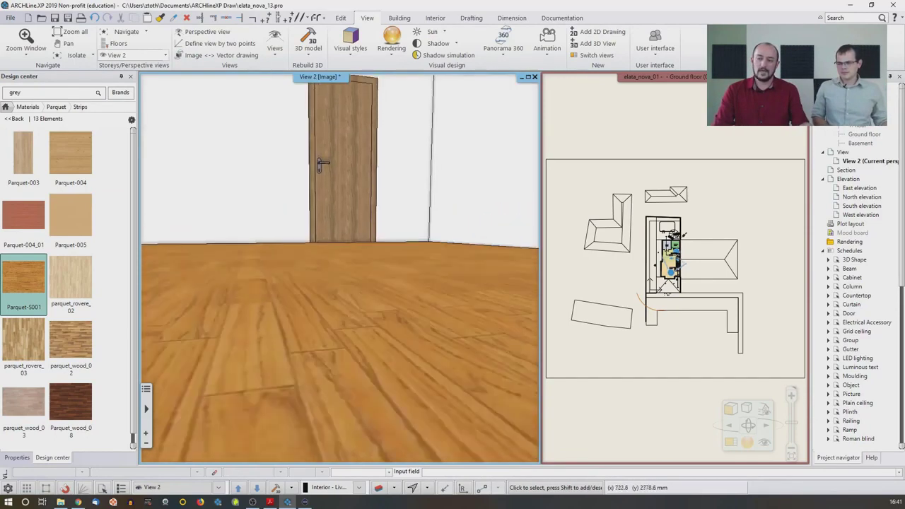
middle_click_drag(323, 353, 325, 375)
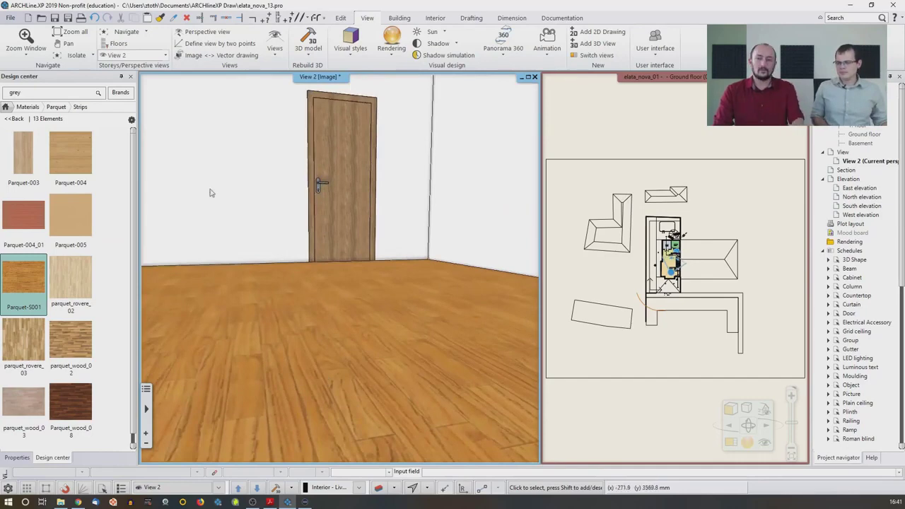
left_click(95, 18)
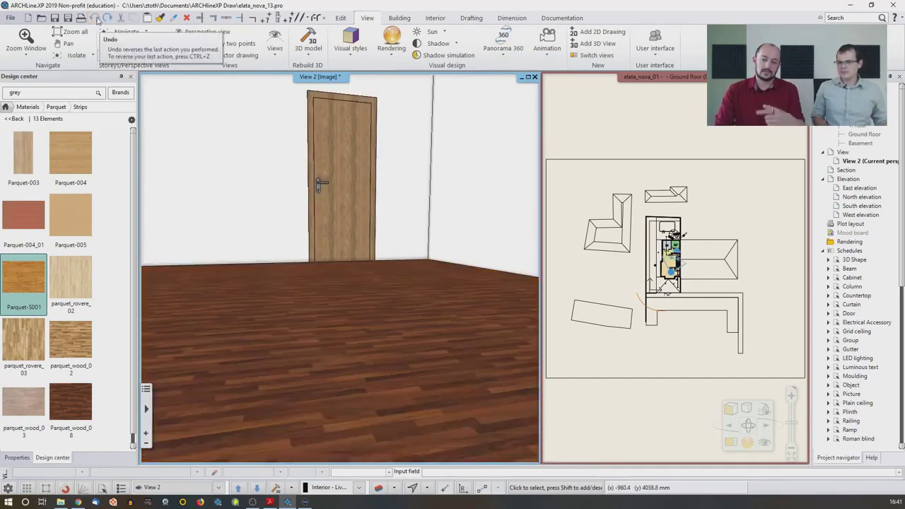
left_click(108, 18)
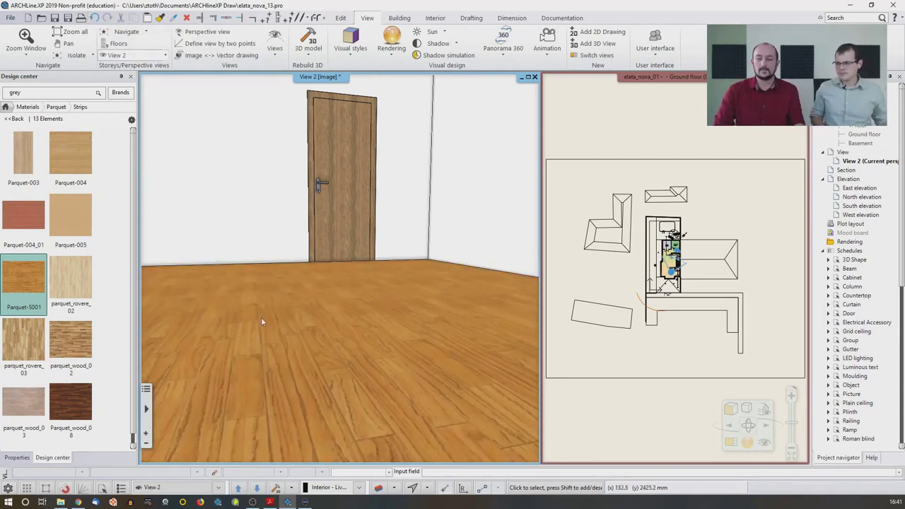
Recall the 03 Backyard view and replace the pool terrace's decking material with parquet_rovere_02.
left_click(218, 488)
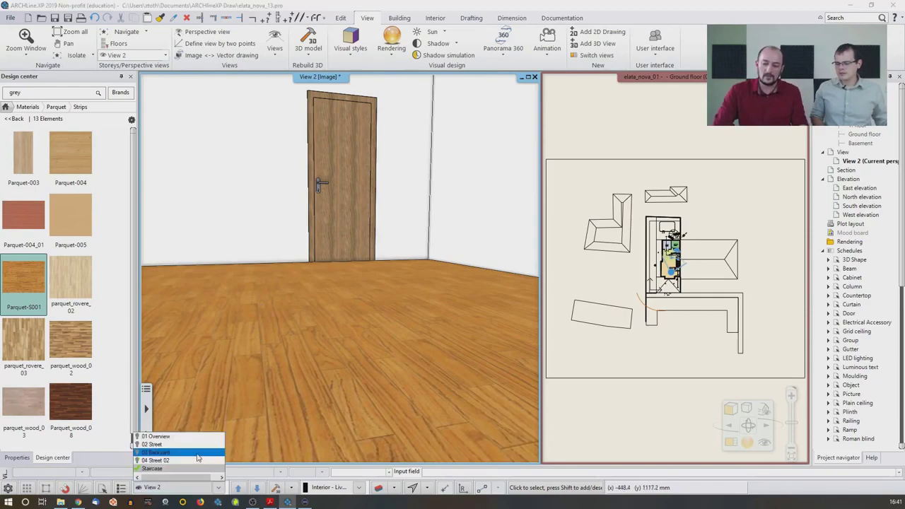
left_click(197, 455)
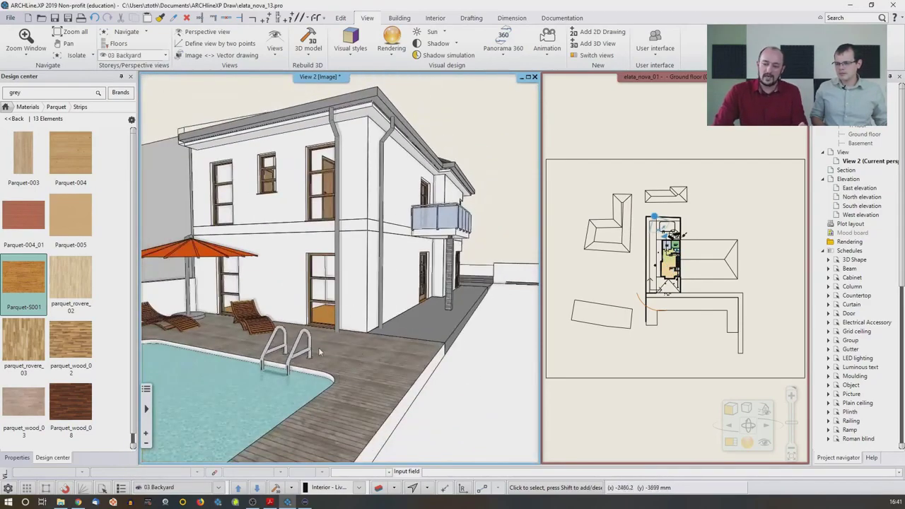
mouse_move(82, 294)
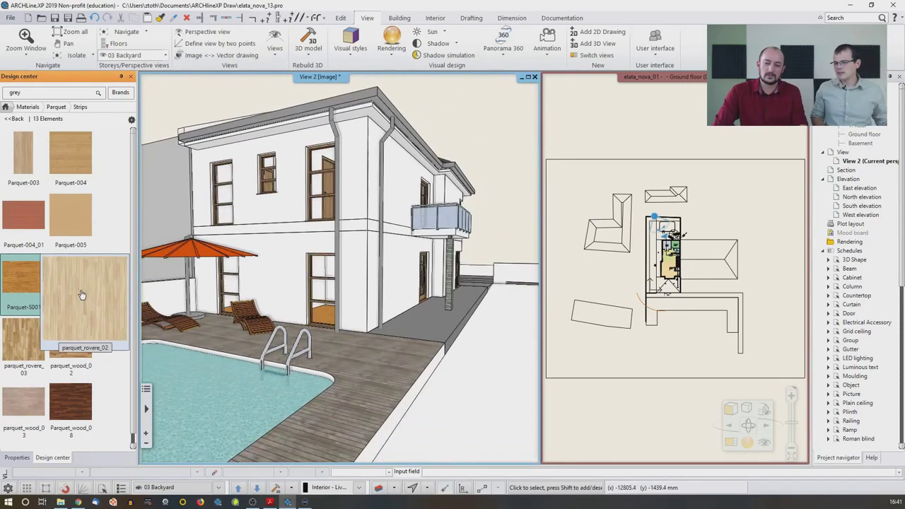
mouse_move(82, 295)
left_mouse_down()
mouse_move(228, 305)
mouse_move(364, 362)
left_mouse_up()
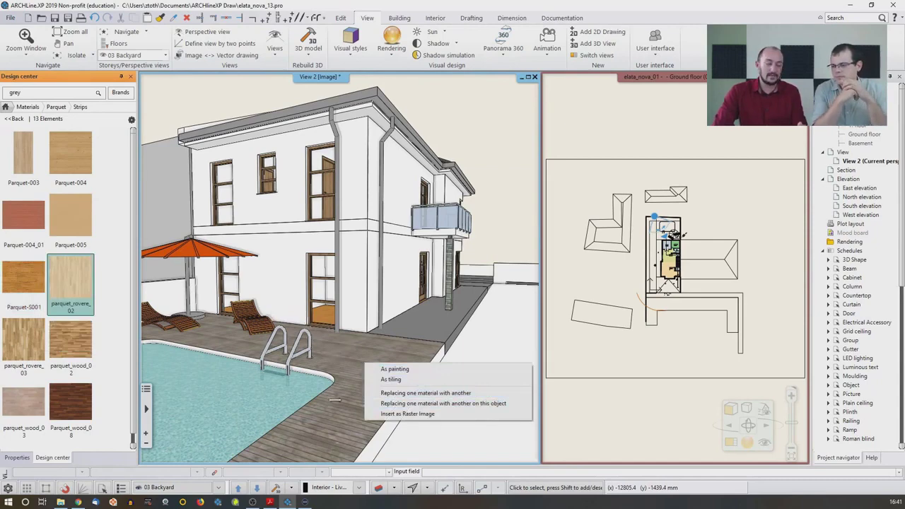
left_click(406, 393)
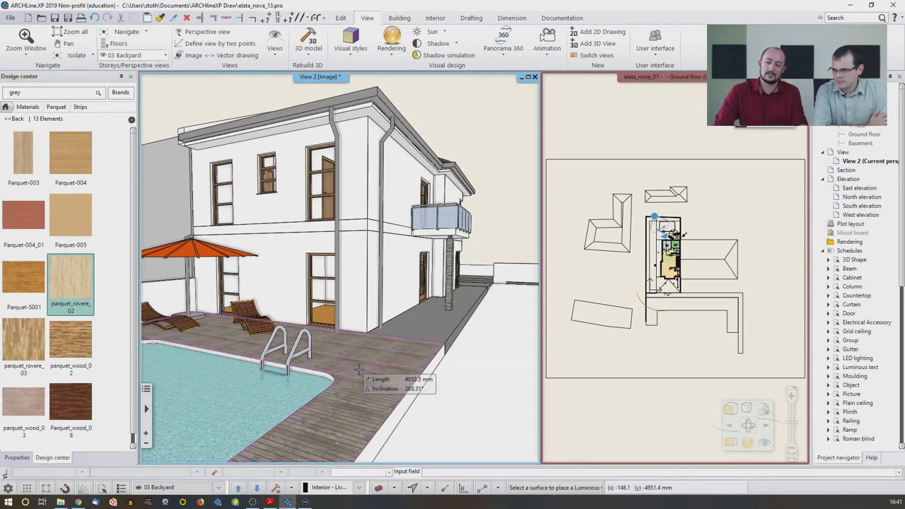
left_click(358, 369)
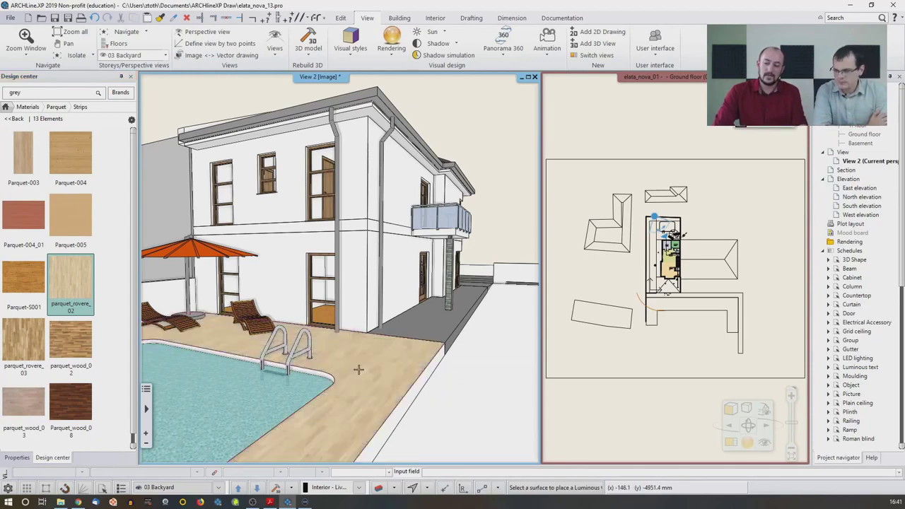
key("Escape")
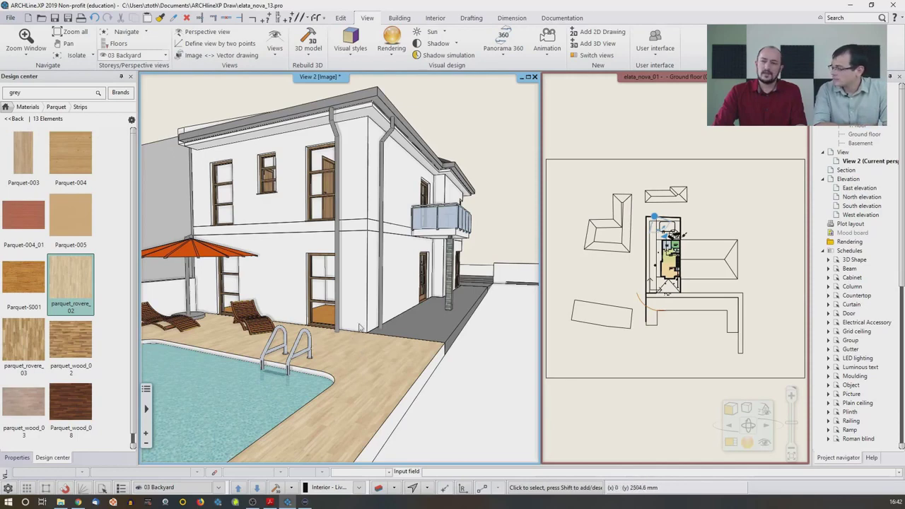
Find the Wall style among the design library's render styles and apply it to the ground-floor facade wall facing the pool.
left_click(6, 108)
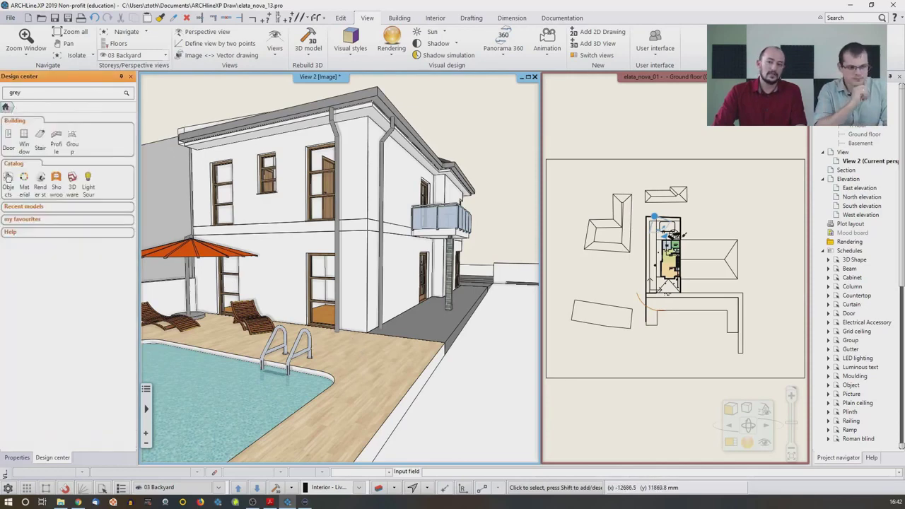
left_click(41, 189)
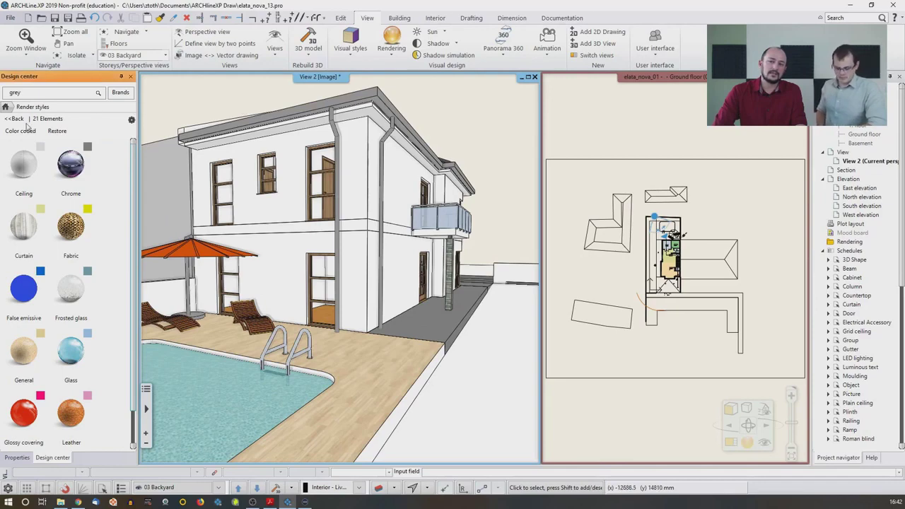
scroll(128, 226, "down", 5)
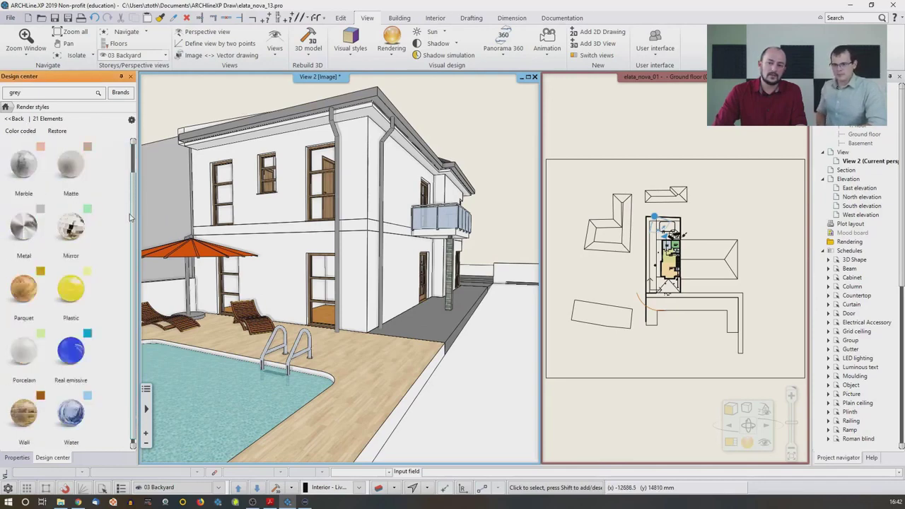
scroll(133, 191, "up", 5)
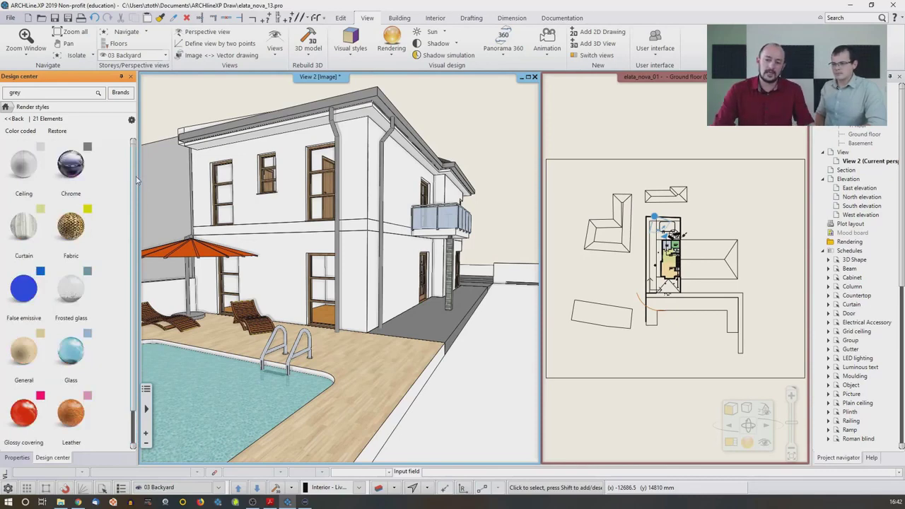
scroll(134, 187, "down", 3)
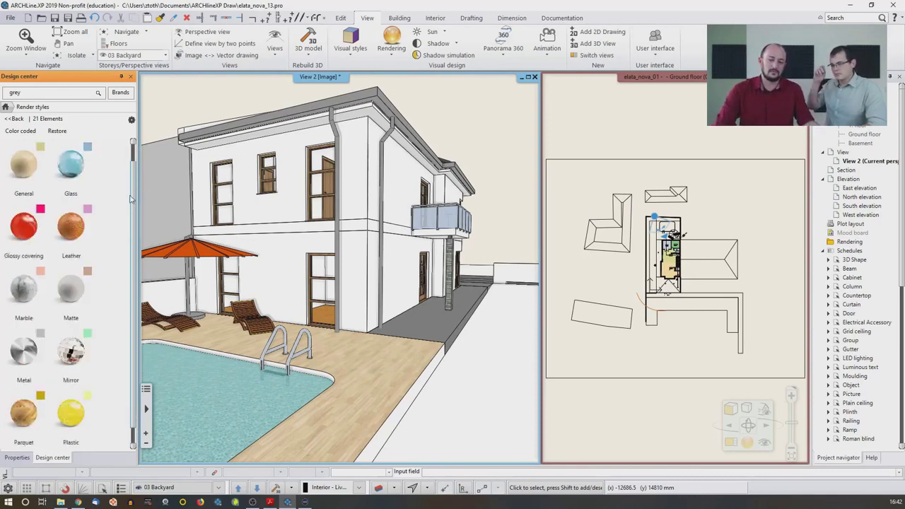
scroll(131, 199, "down", 3)
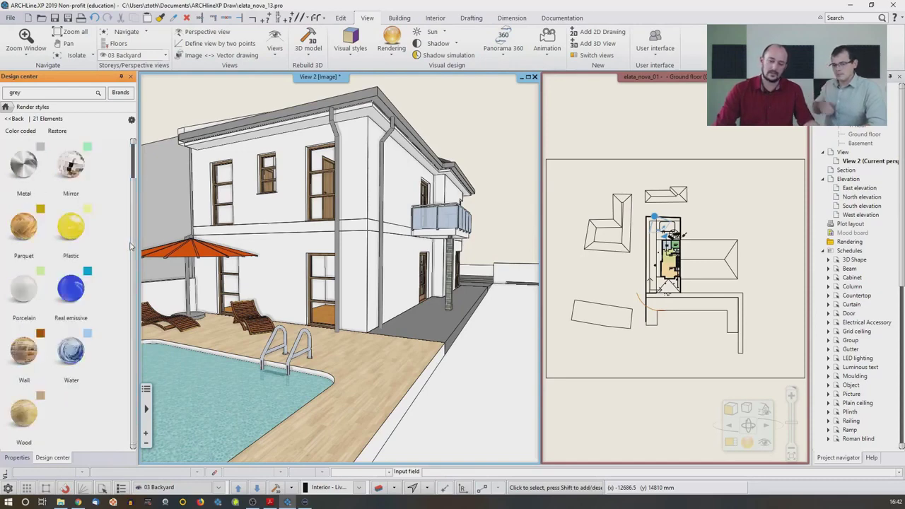
mouse_move(39, 370)
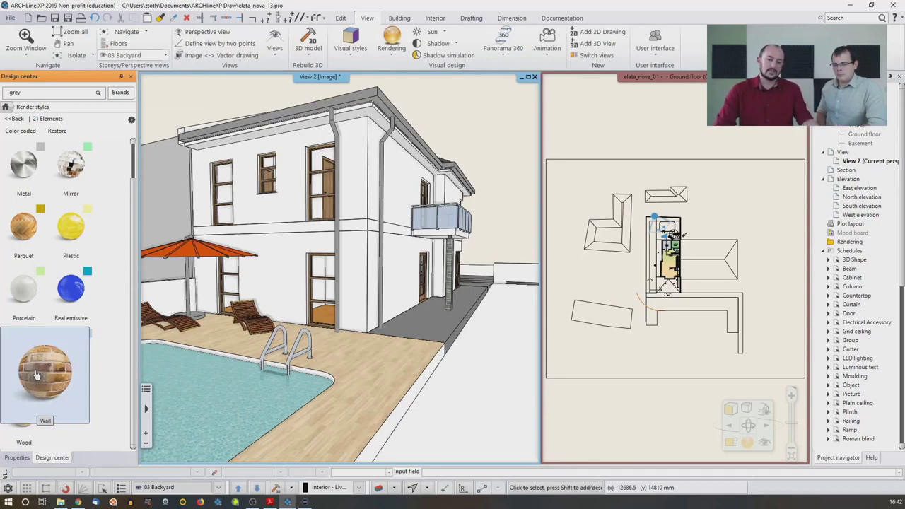
left_click_drag(39, 375, 279, 269)
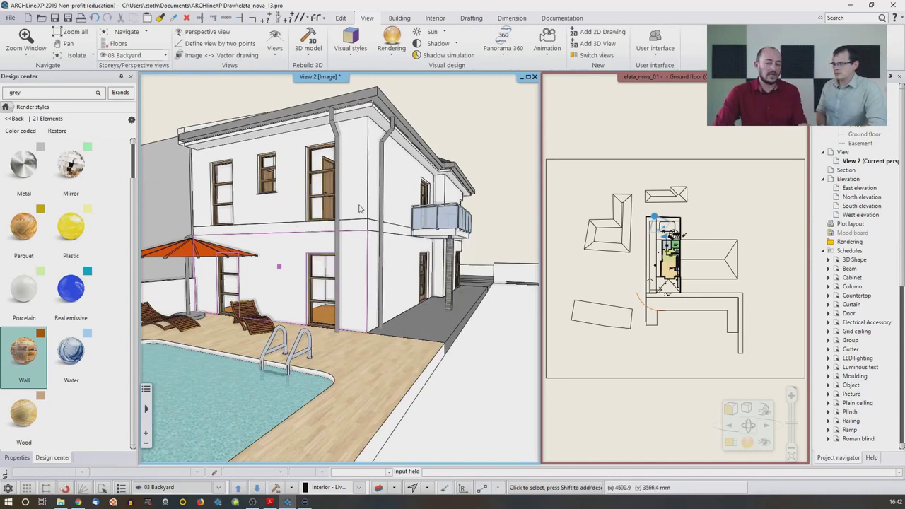
Apply the Metal render style to the downpipe beside the upper-floor window on the backyard facade.
mouse_move(364, 209)
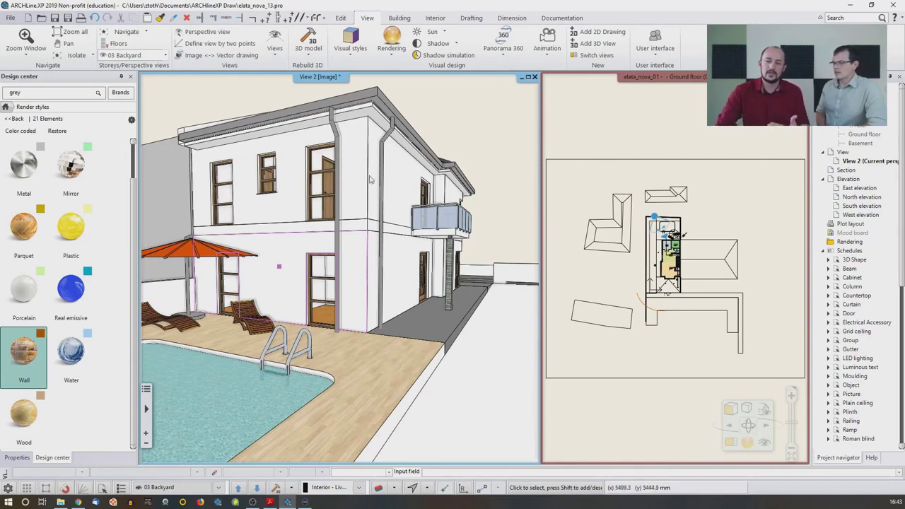
mouse_move(22, 208)
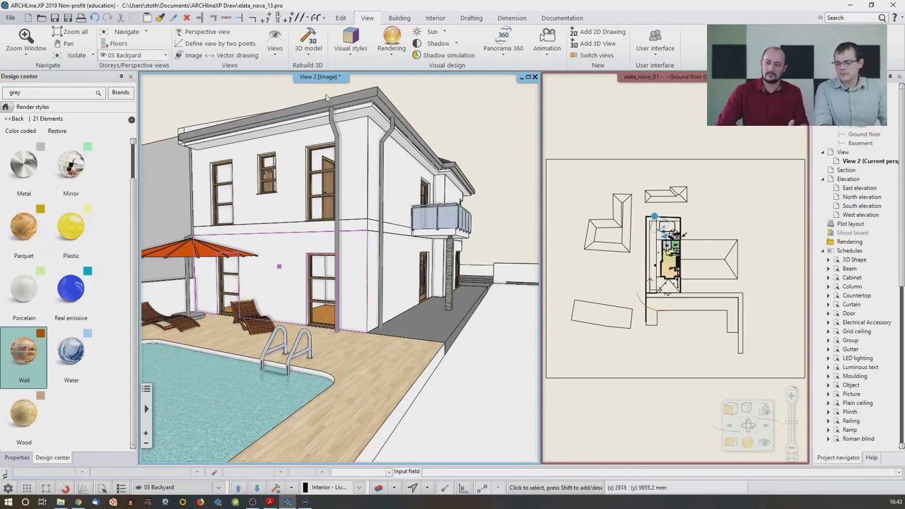
left_click(39, 182)
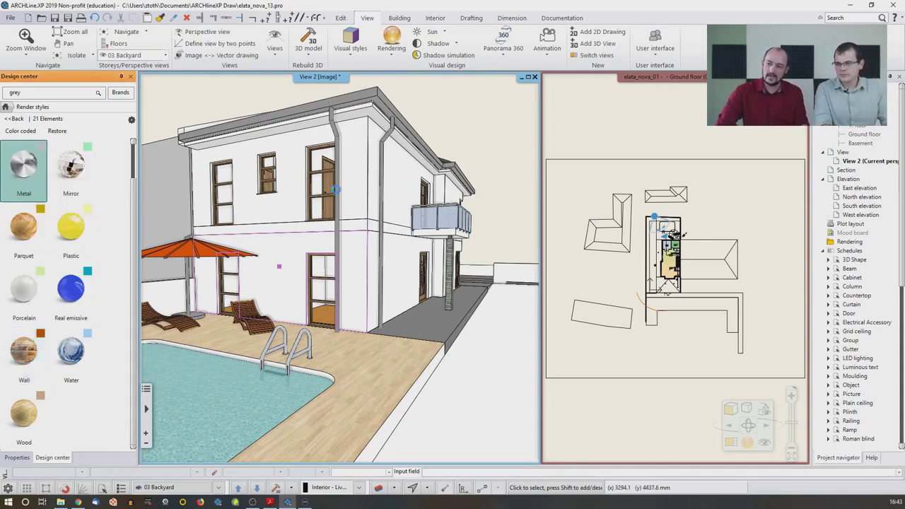
Apply the Metal render style to the second downpipe, at the house's outer corner, and browse the remaining render styles.
left_click(382, 201)
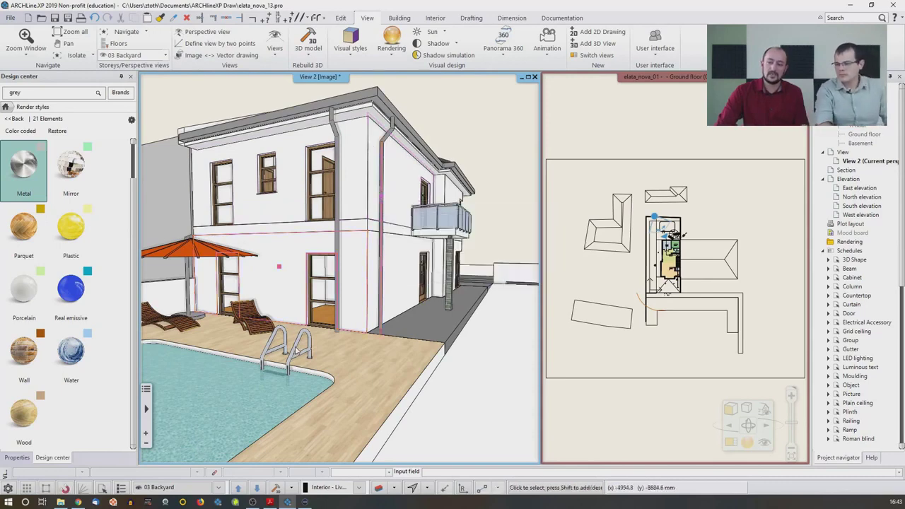
mouse_move(297, 352)
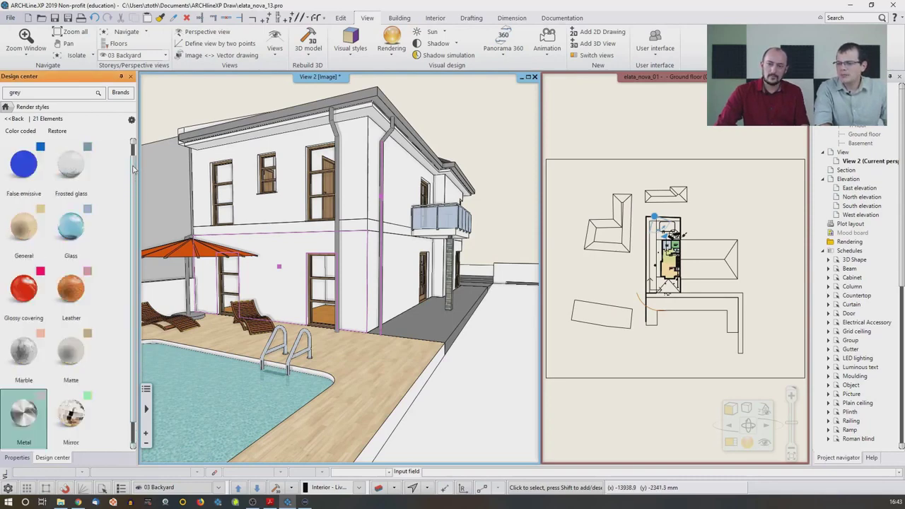
scroll(135, 195, "down", 5)
mouse_move(79, 193)
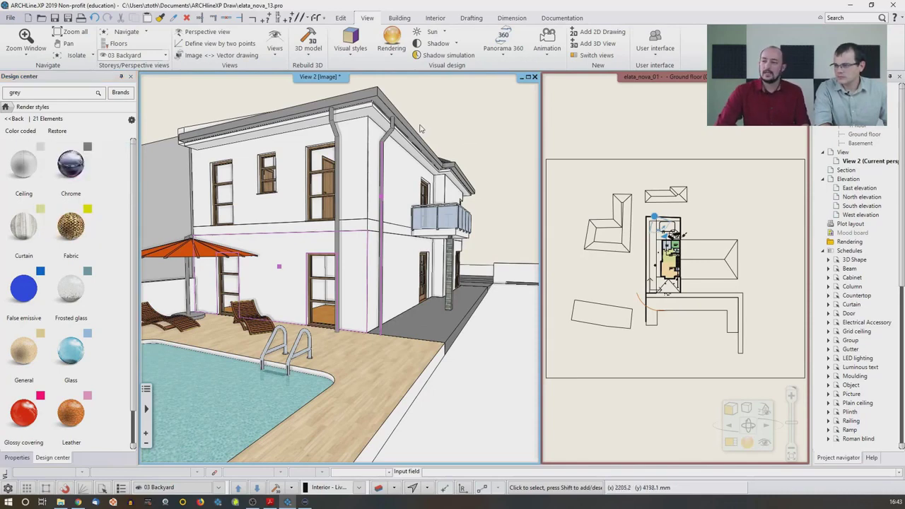
Try to set the resolution to 854x480 (Widescreen 16:9) in the standalone real-time draft render settings, without starting a render.
left_click(387, 54)
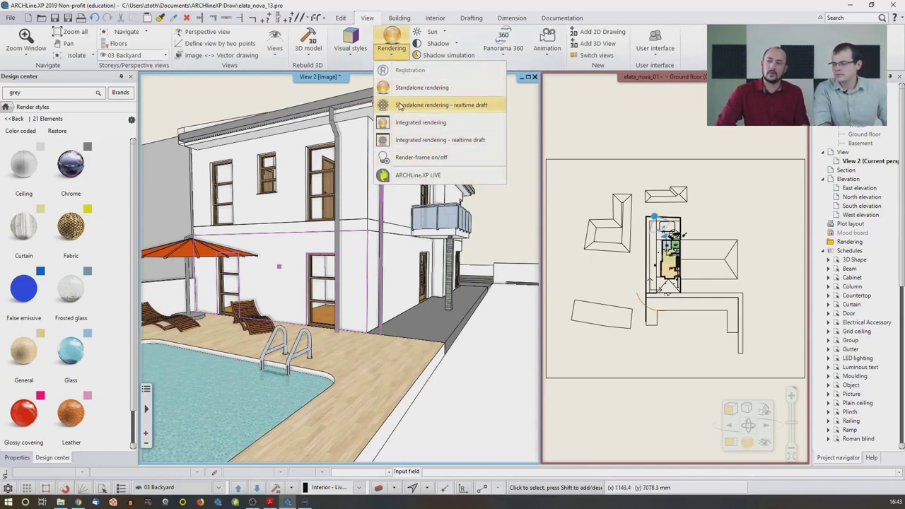
left_click(461, 107)
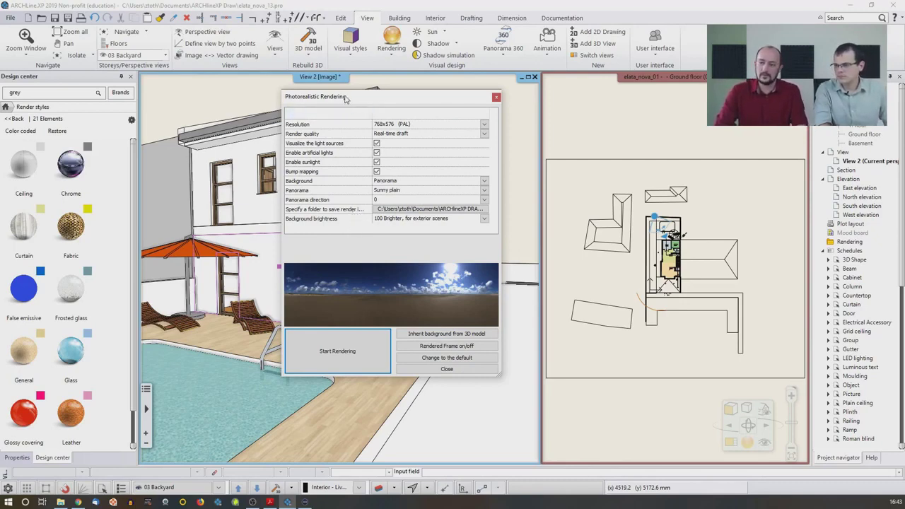
left_click_drag(347, 97, 462, 102)
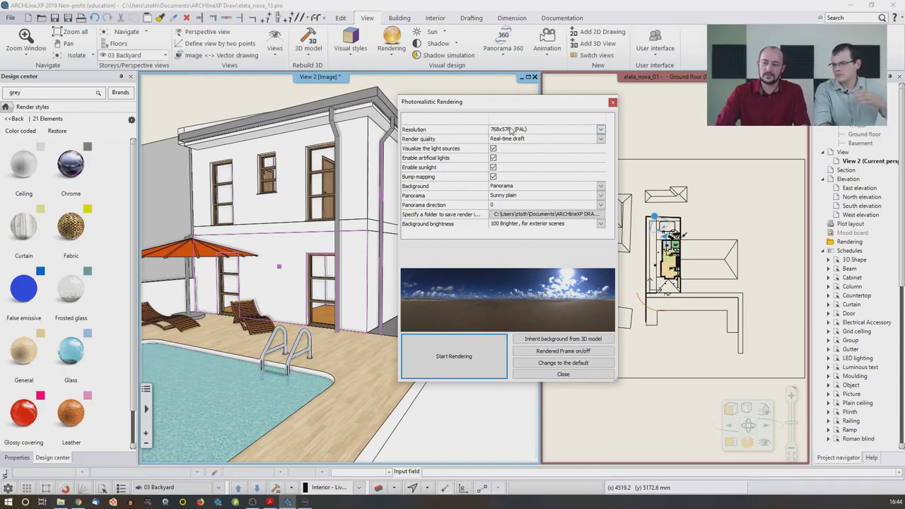
left_click(601, 131)
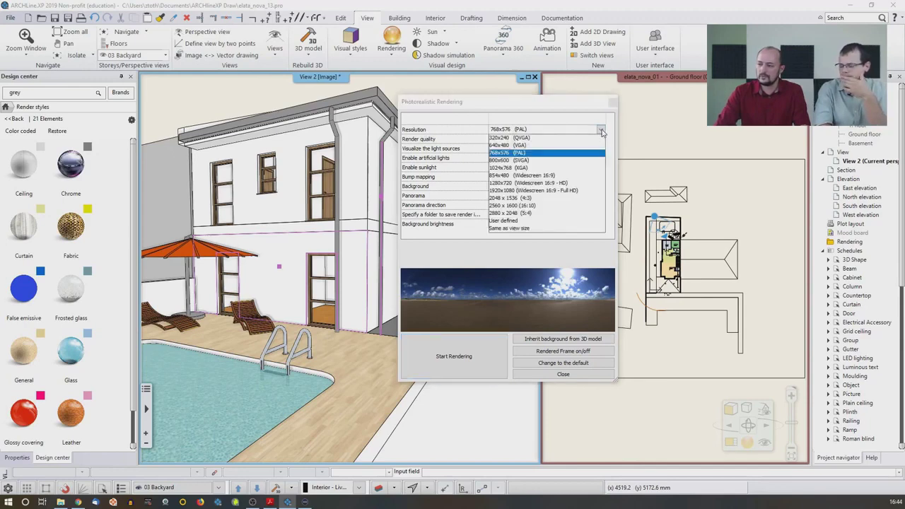
left_click(539, 176)
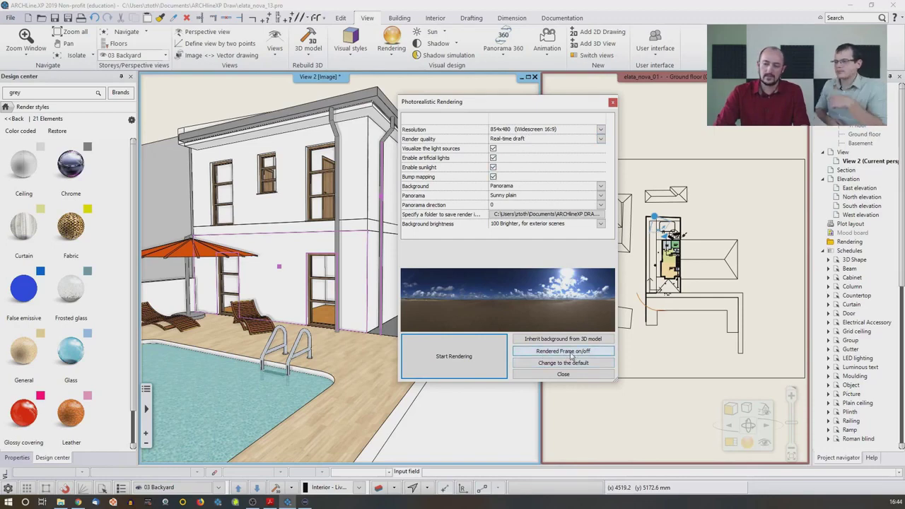
left_click(563, 374)
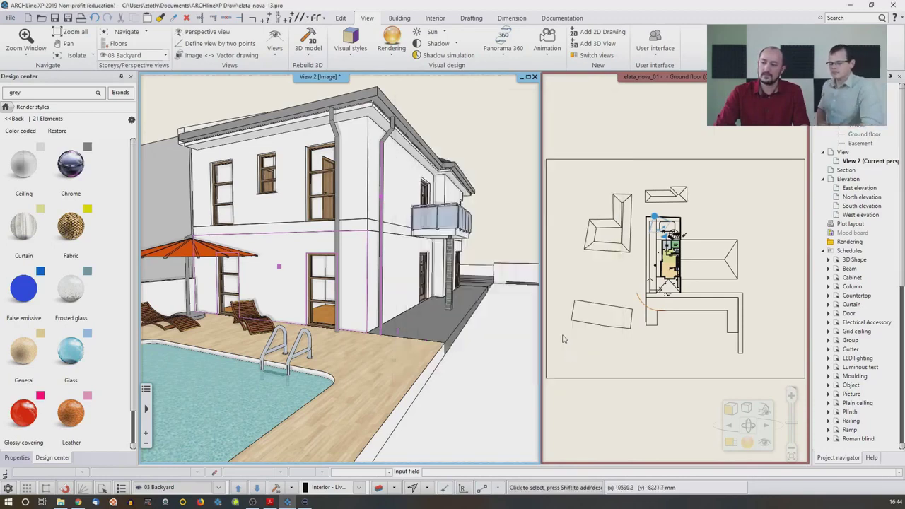
Enlarge the 3D view to the full work area and set the real-time draft render resolution to 854x480 (Widescreen 16:9).
left_click(530, 79)
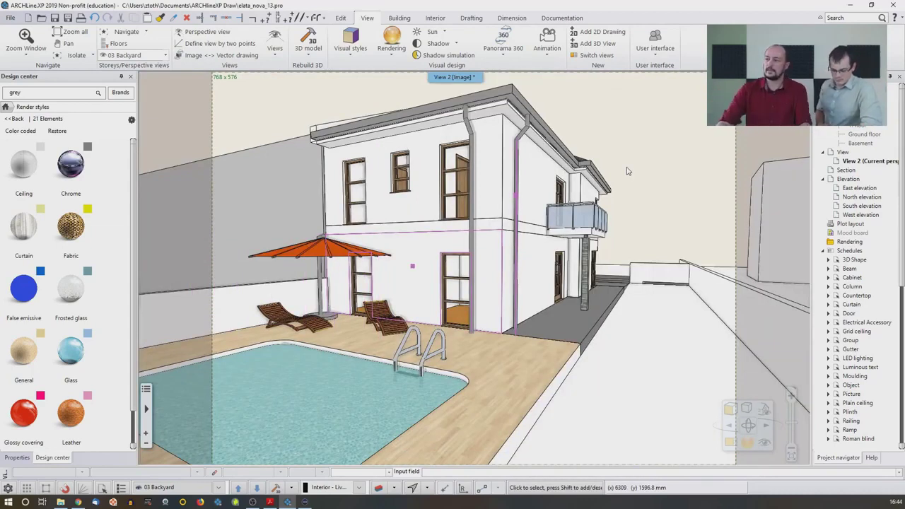
left_click(391, 42)
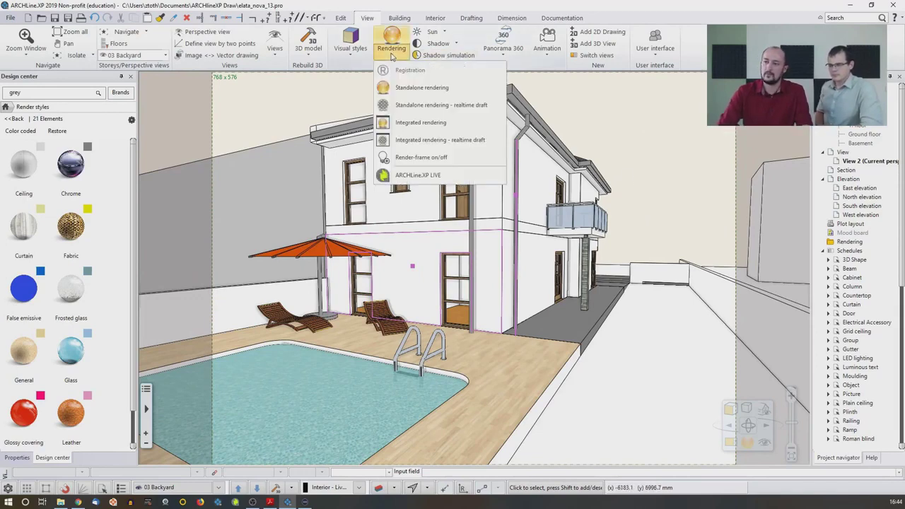
left_click(402, 107)
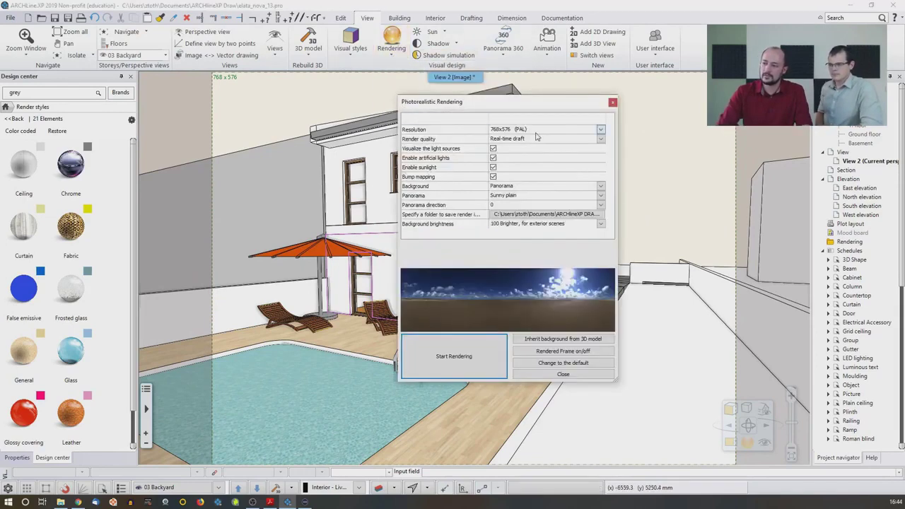
left_click(601, 132)
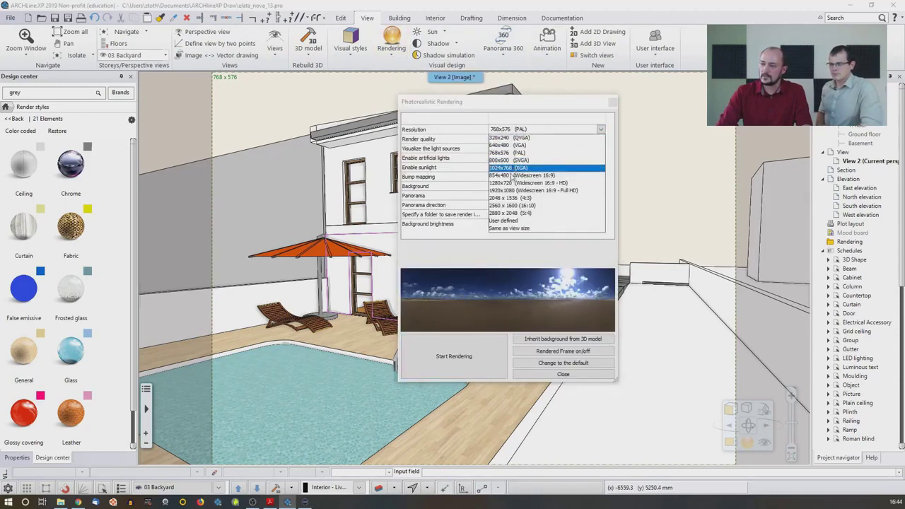
left_click(528, 182)
left_click(560, 374)
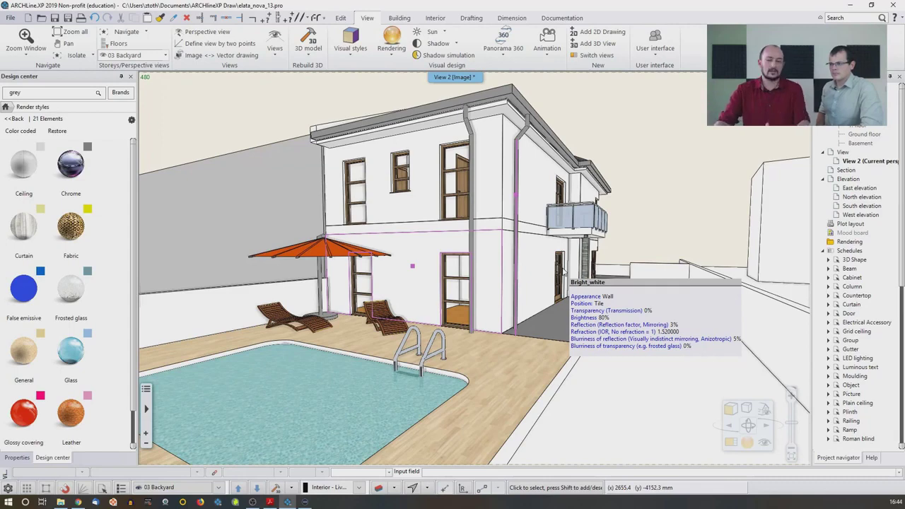
left_click(891, 77)
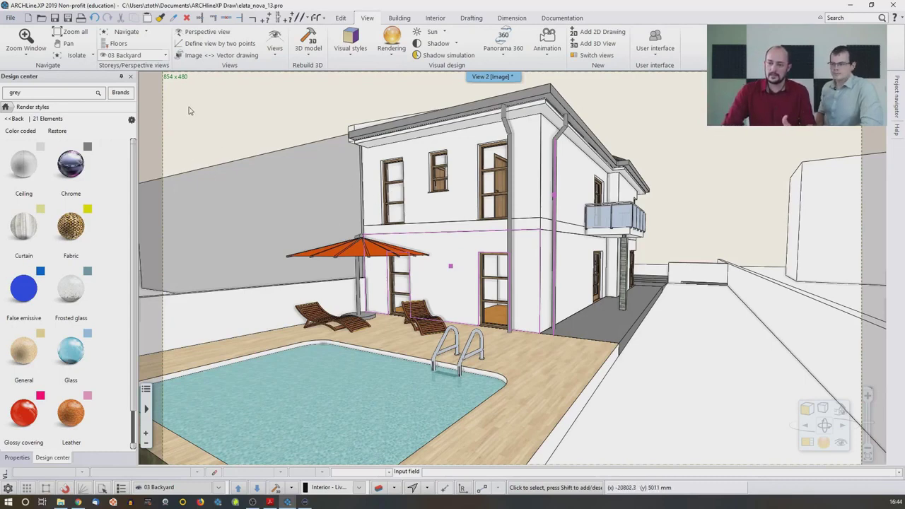
Render the 03 Backyard view as a standalone real-time draft with the Just outside the town panorama and light-source visualization off.
left_click(390, 53)
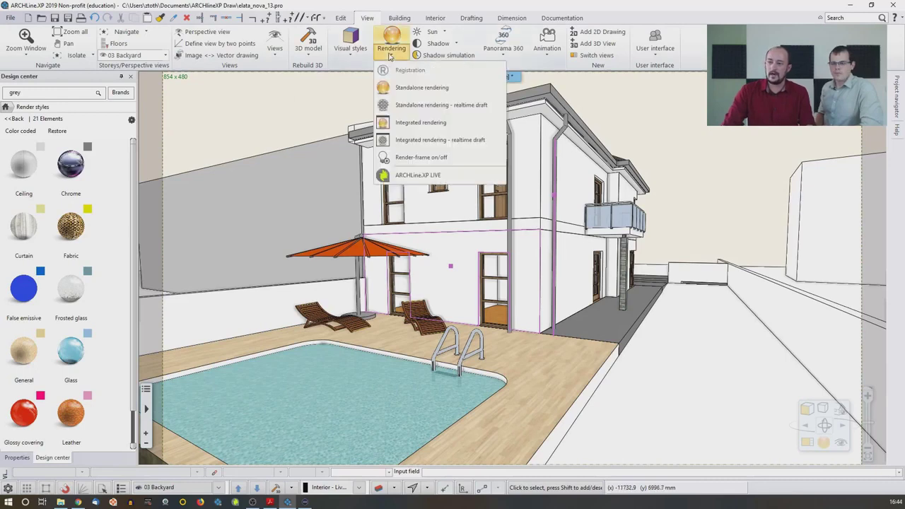
left_click(410, 106)
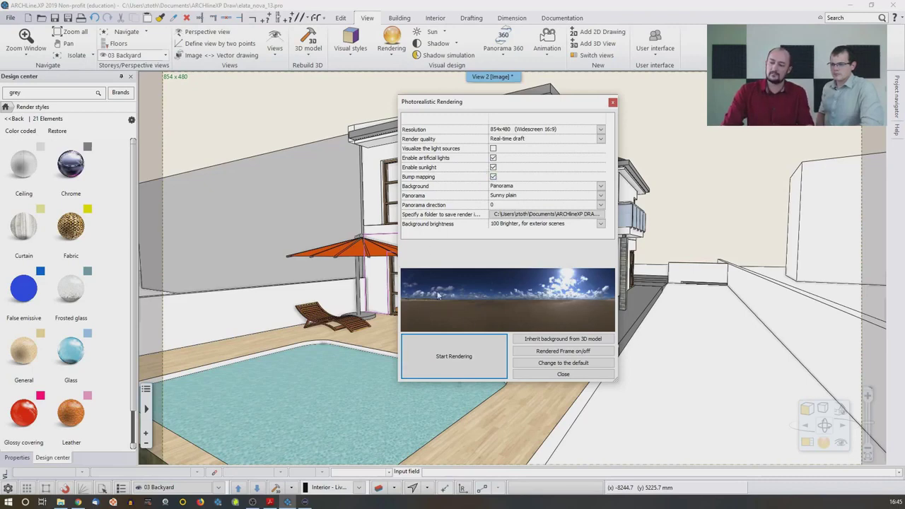
left_click(527, 198)
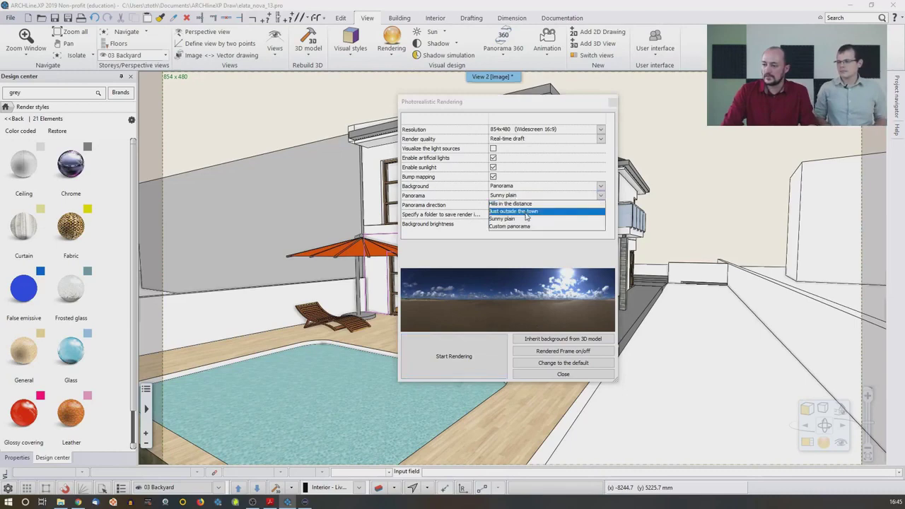
left_click(527, 211)
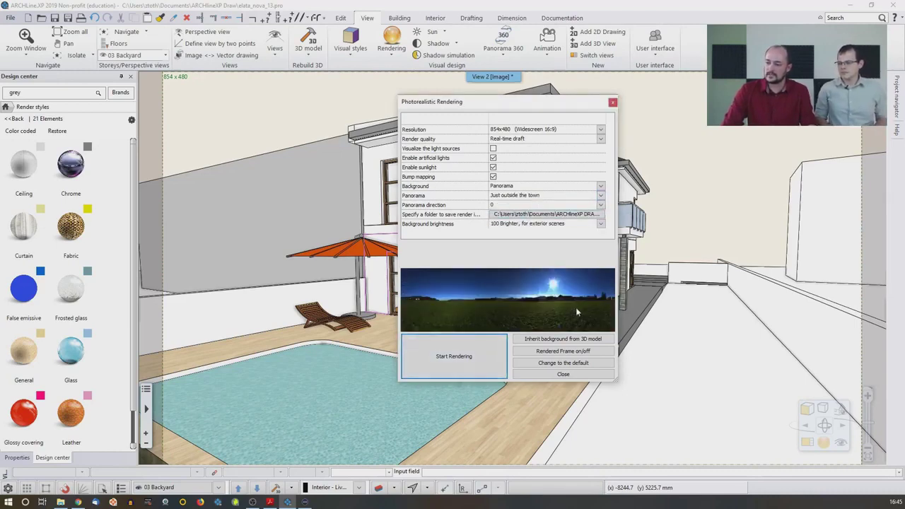
left_click(454, 356)
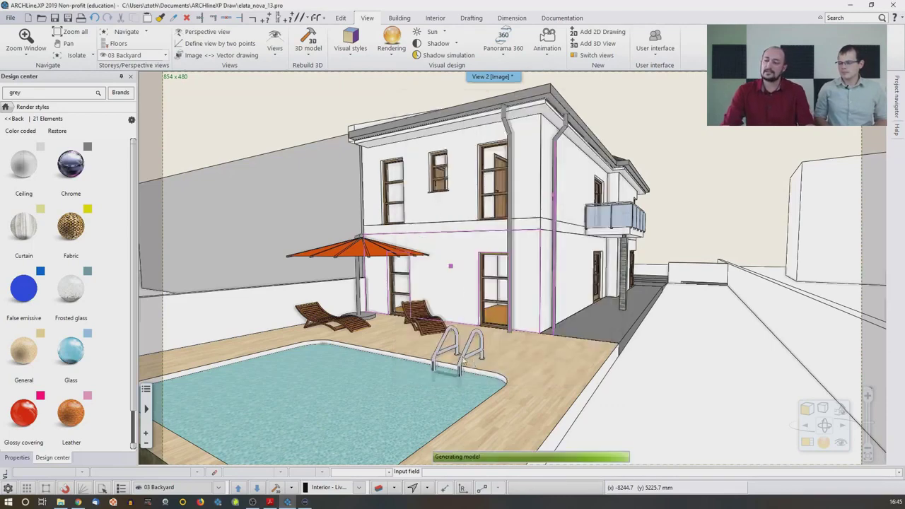
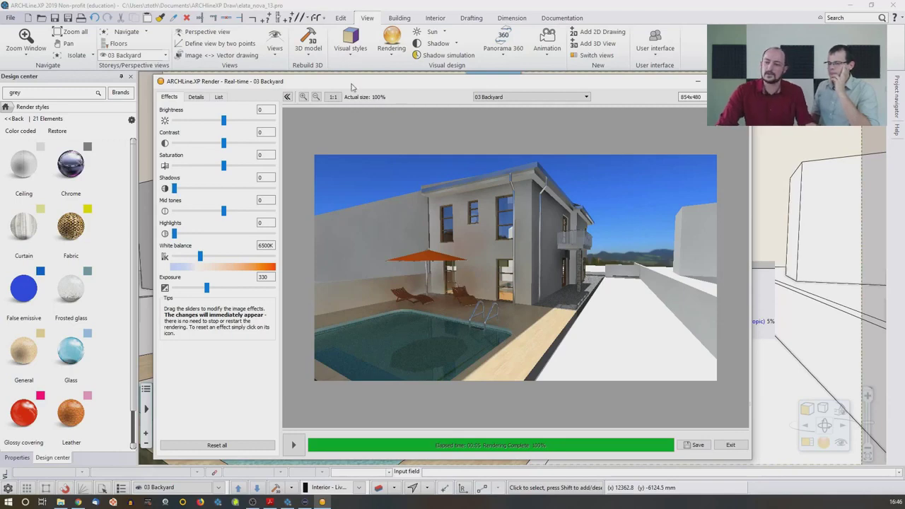
key("Escape")
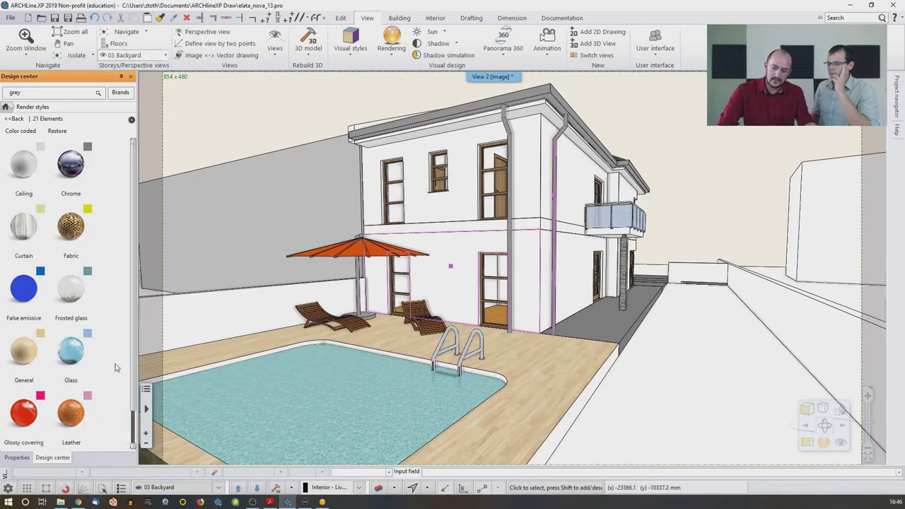
Apply the Parquet render style to the wooden terrace around the pool and check its material properties.
scroll(132, 269, "down", 5)
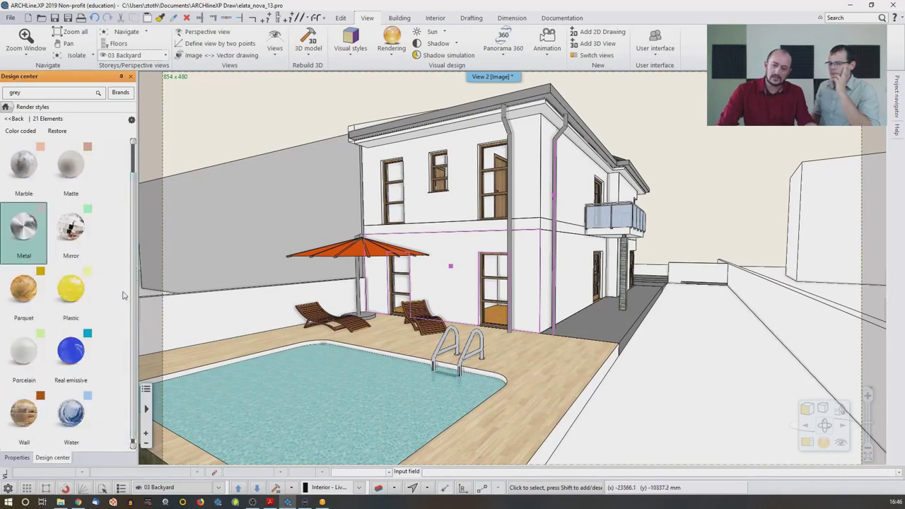
left_click(39, 309)
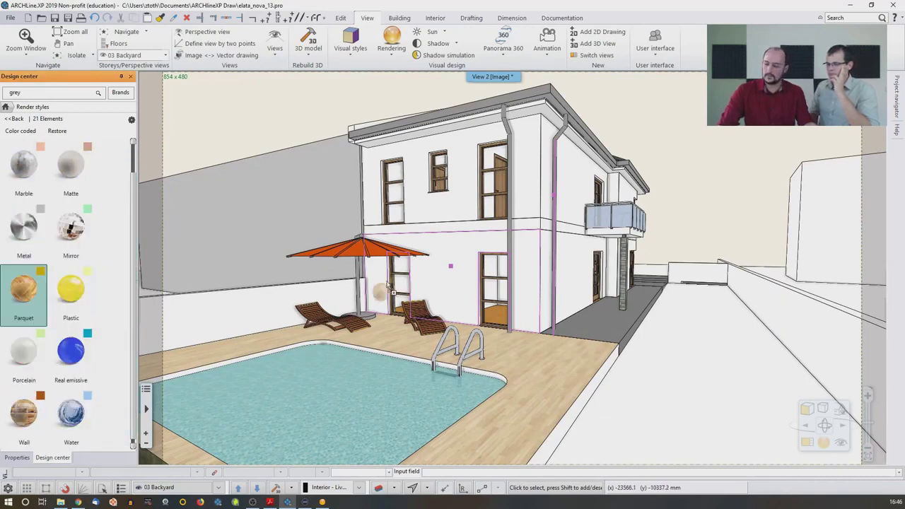
left_click(531, 364)
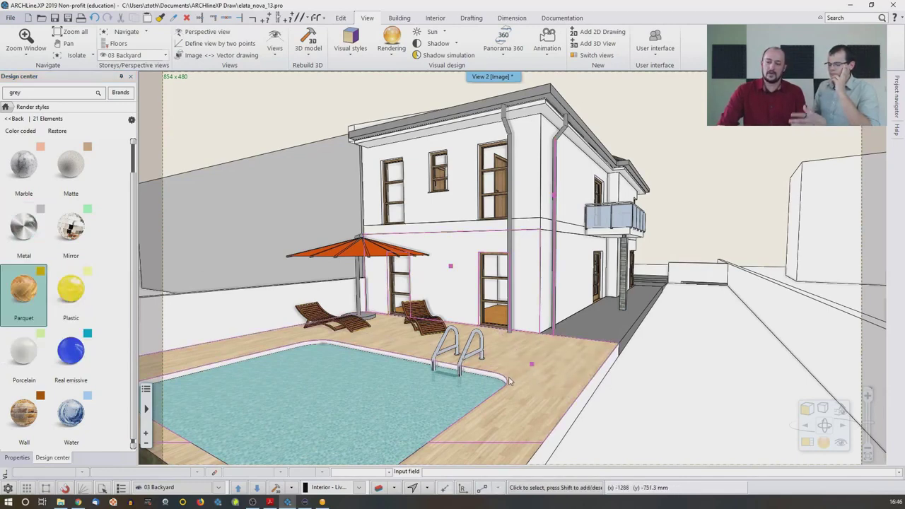
mouse_move(507, 380)
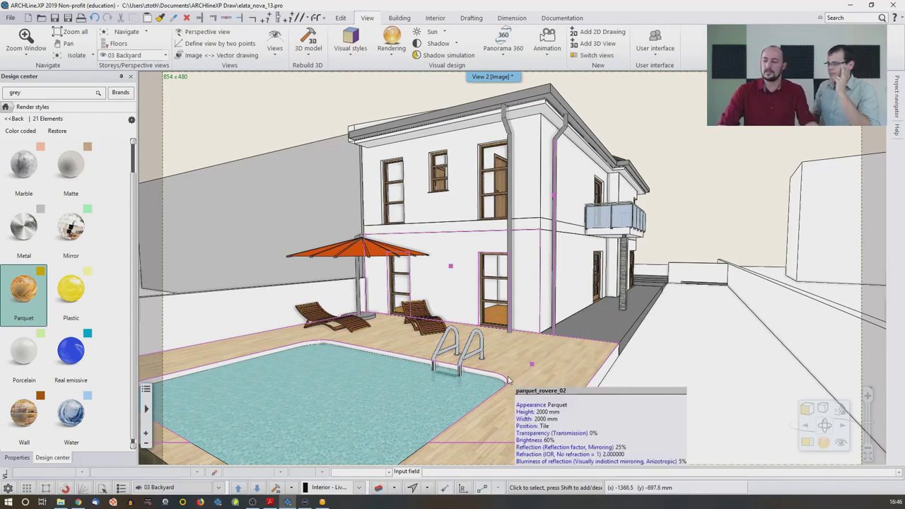
Apply the Water render style to the swimming pool's water surface.
left_click(90, 414)
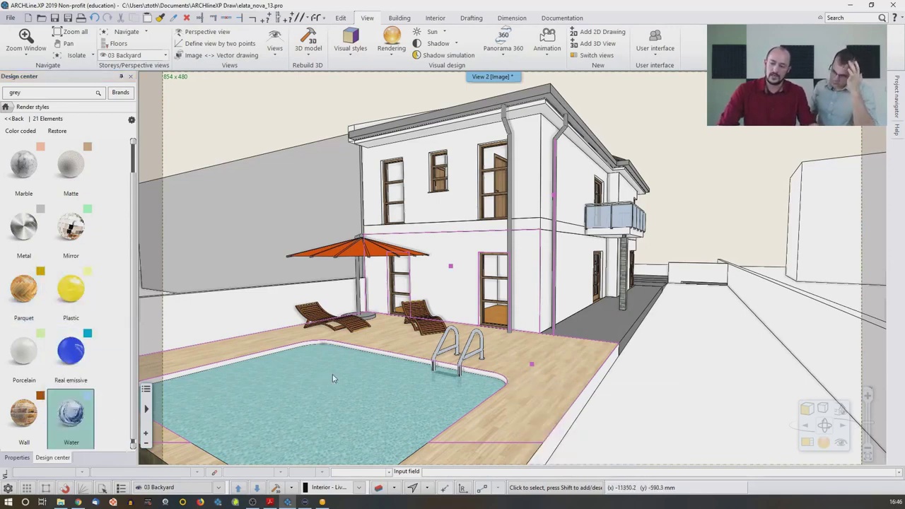
left_click_drag(78, 417, 317, 377)
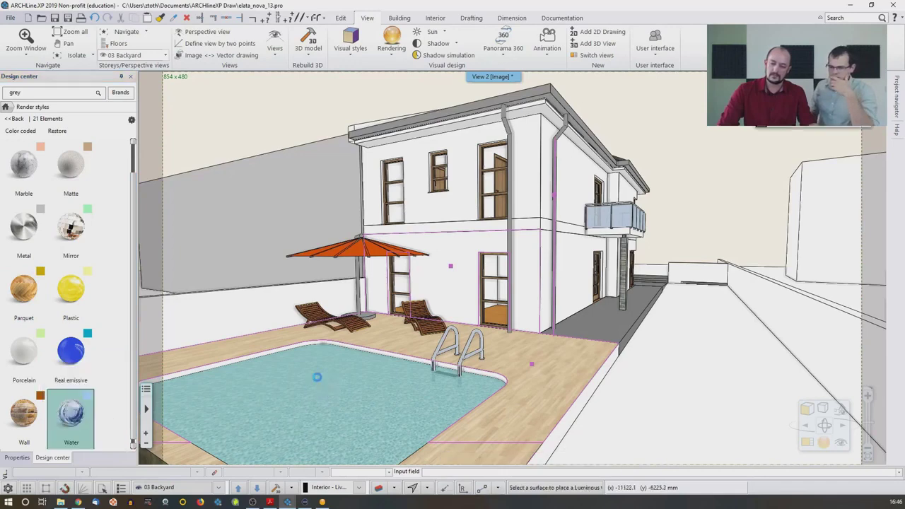
left_click(319, 391)
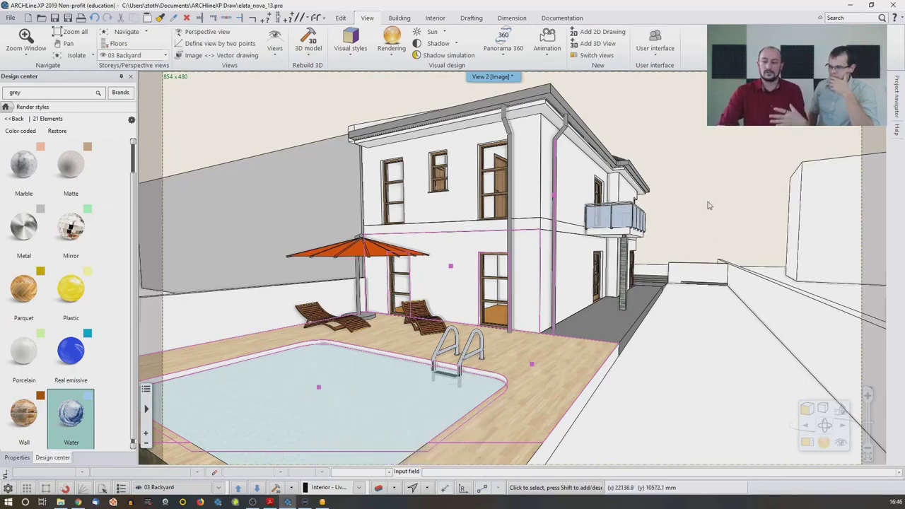
Apply the Wood render style to the frame of the ground-floor door beneath the glass balcony.
scroll(648, 213, "up", 8)
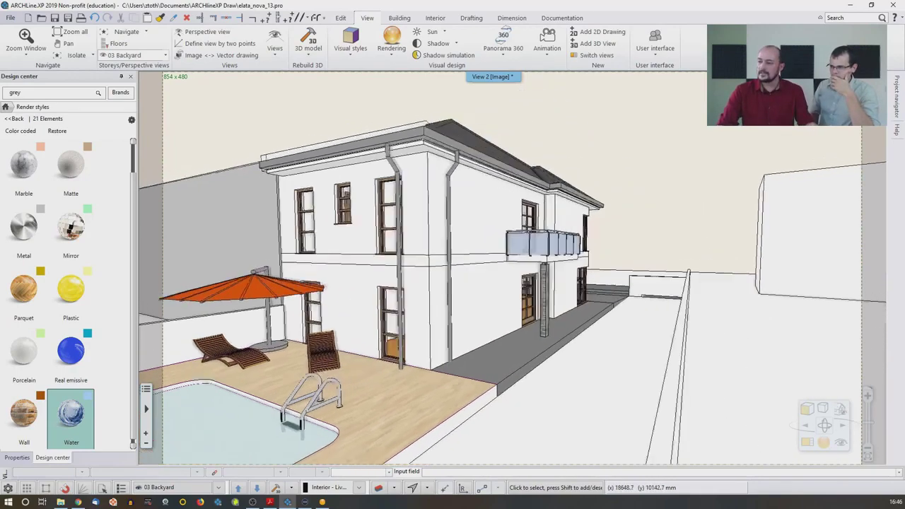
middle_click_drag(561, 276, 469, 256)
scroll(458, 269, "up", 3)
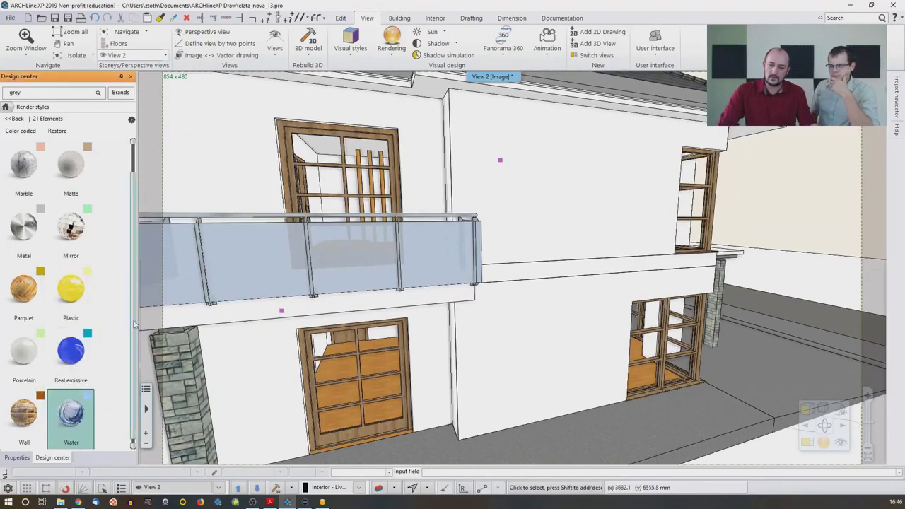
scroll(43, 423, "down", 1)
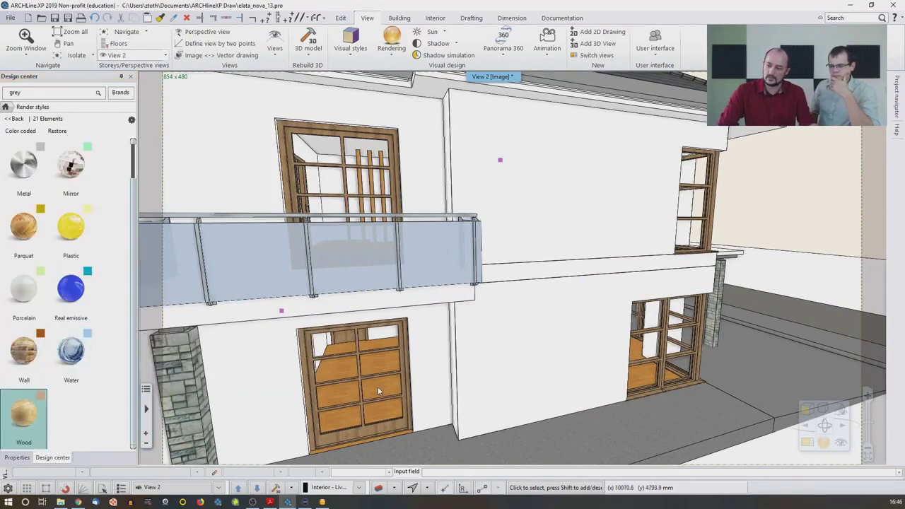
left_click(22, 416)
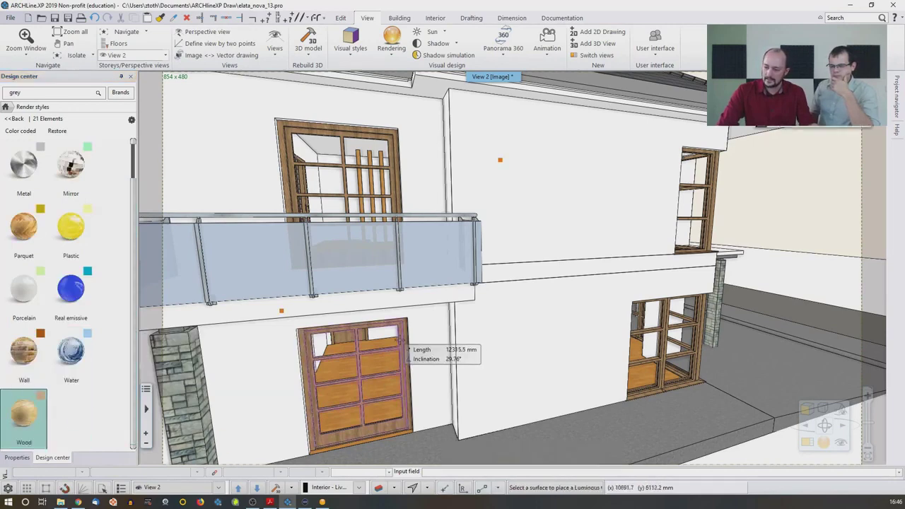
left_click(400, 342)
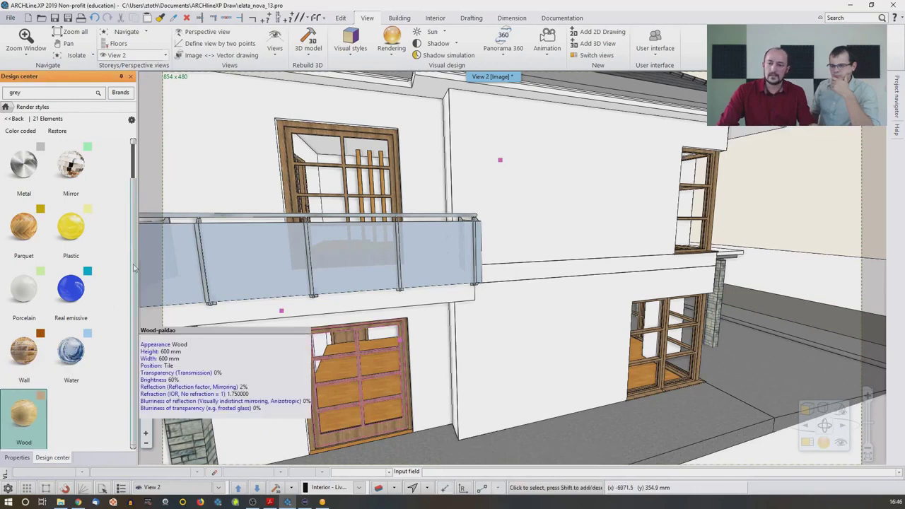
Apply the Glass render style to the panes of the upper-floor window behind the balcony railing.
scroll(134, 267, "up", 2)
left_click(70, 164)
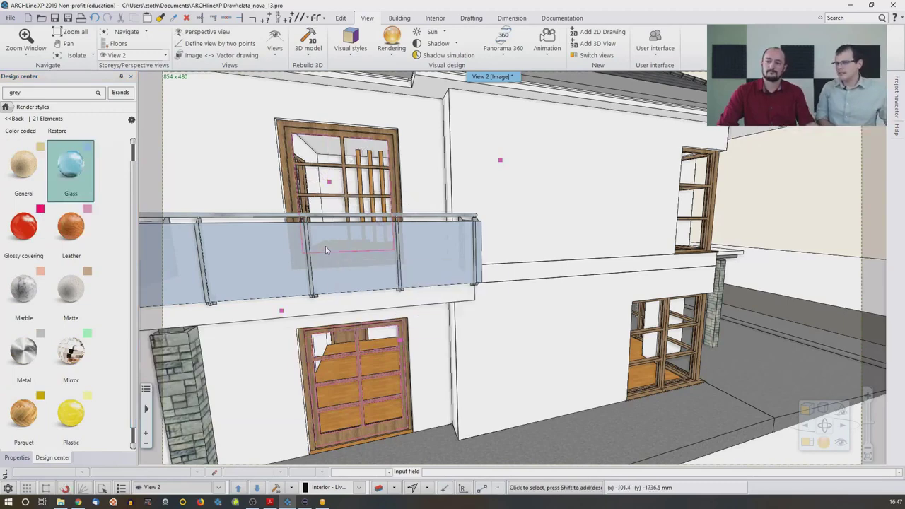
Turn on the colour-coded display of the render styles on the model.
mouse_move(67, 183)
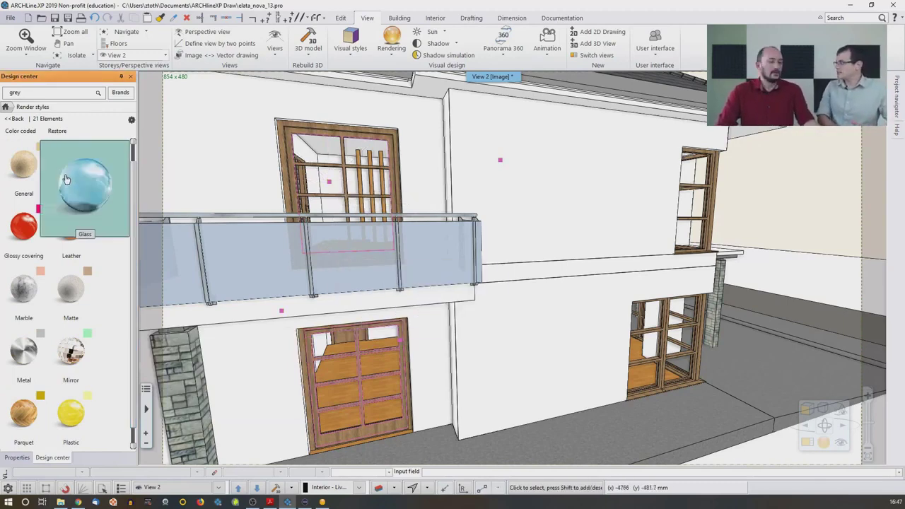
left_click(66, 180)
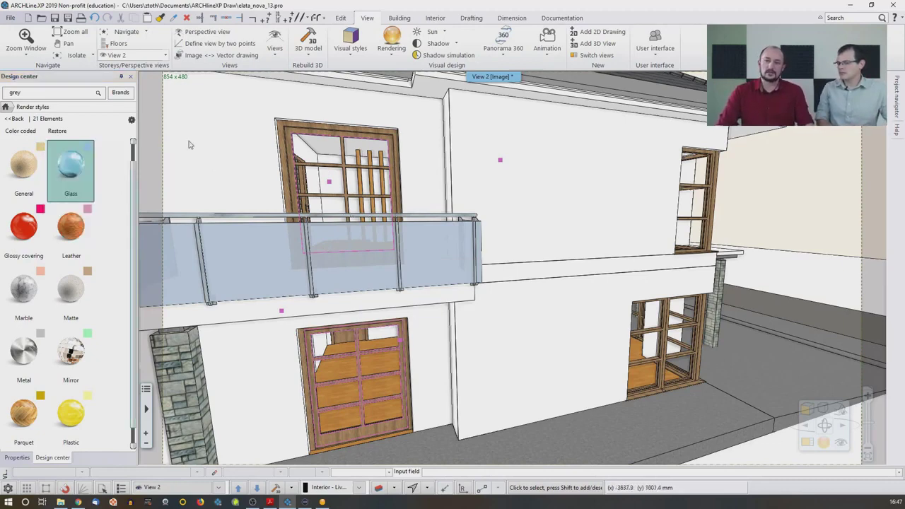
left_click(20, 130)
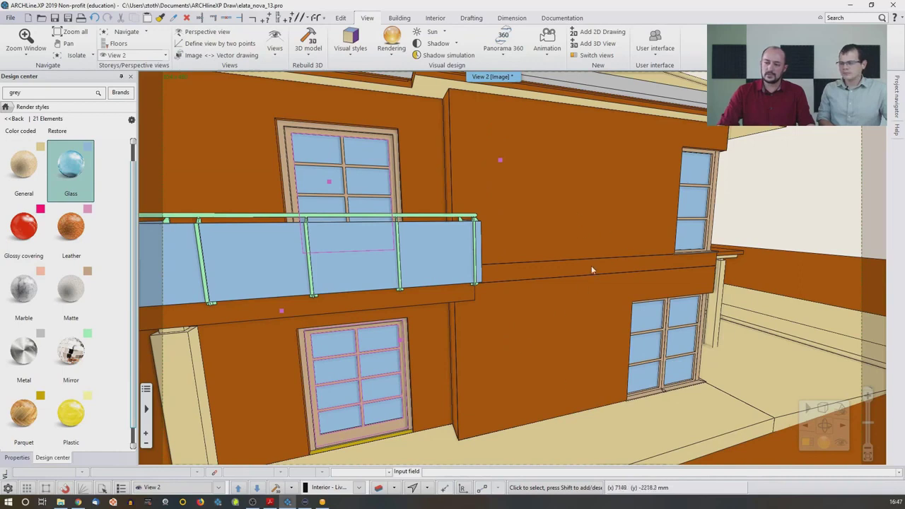
Apply the Frosted glass render style to the balcony railing's glass panels and check it in a real-time rendering.
scroll(133, 211, "down", 3)
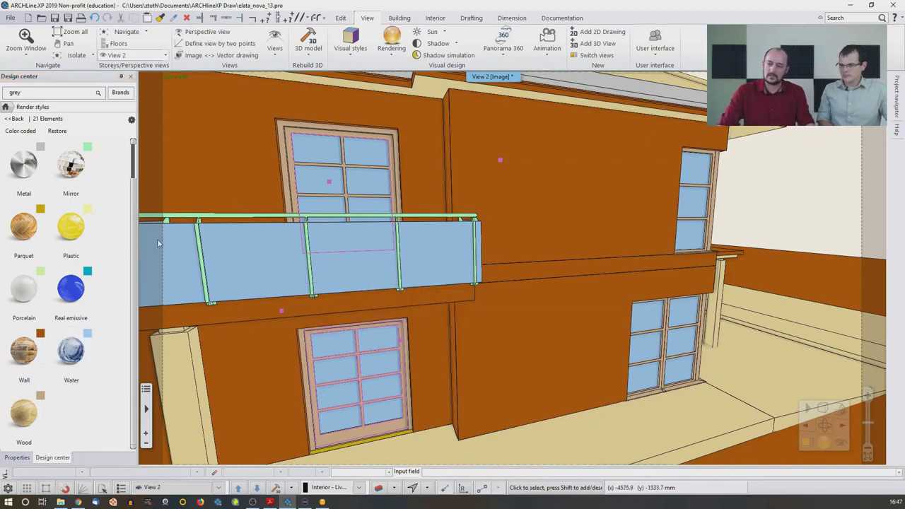
mouse_move(140, 225)
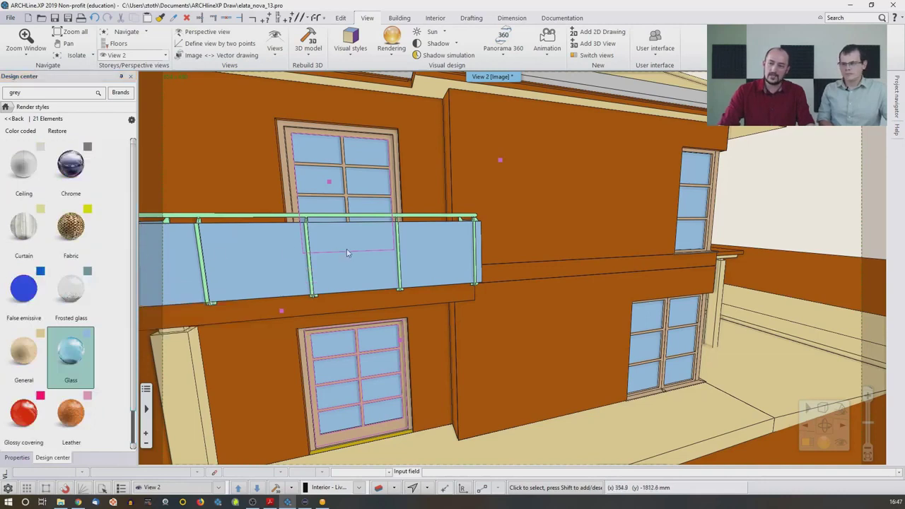
left_click(83, 306)
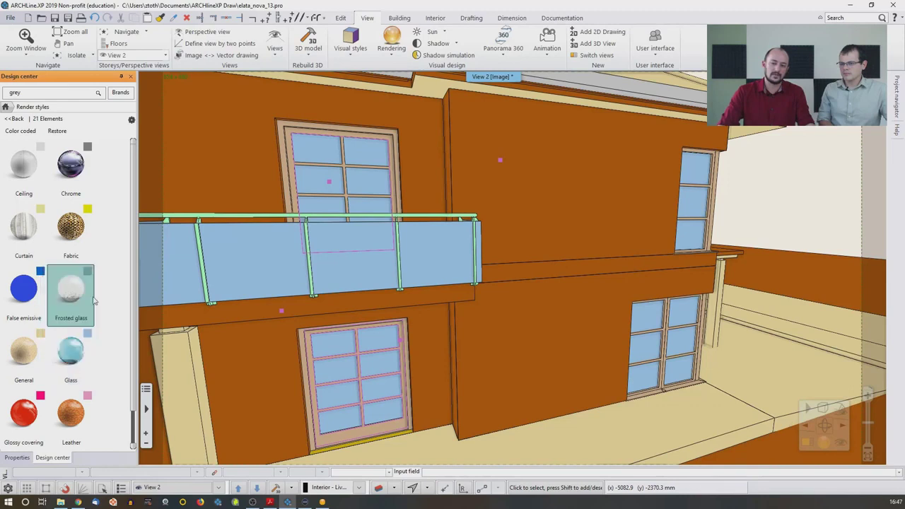
left_click(267, 263)
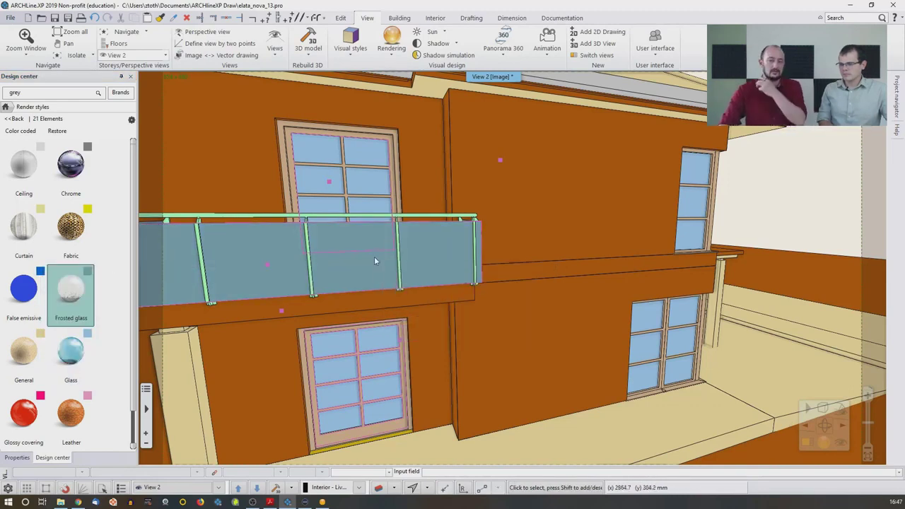
left_click(391, 39)
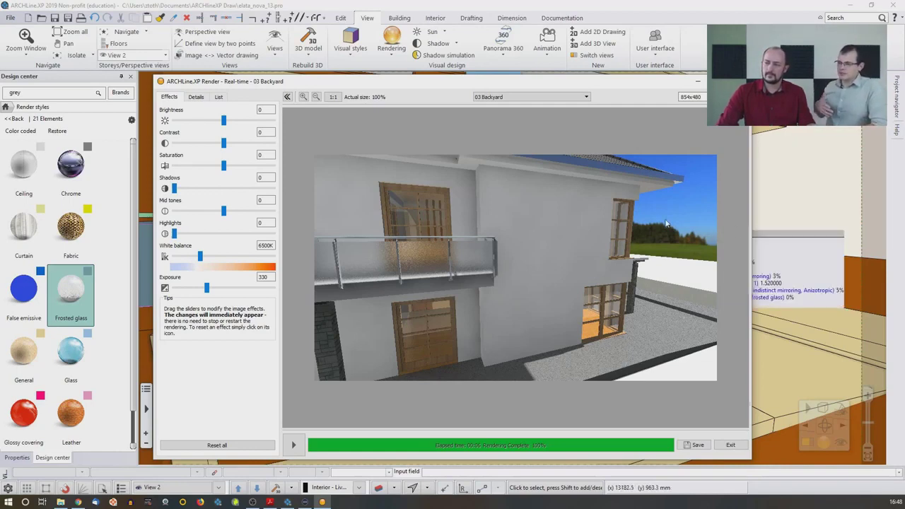
key("Escape")
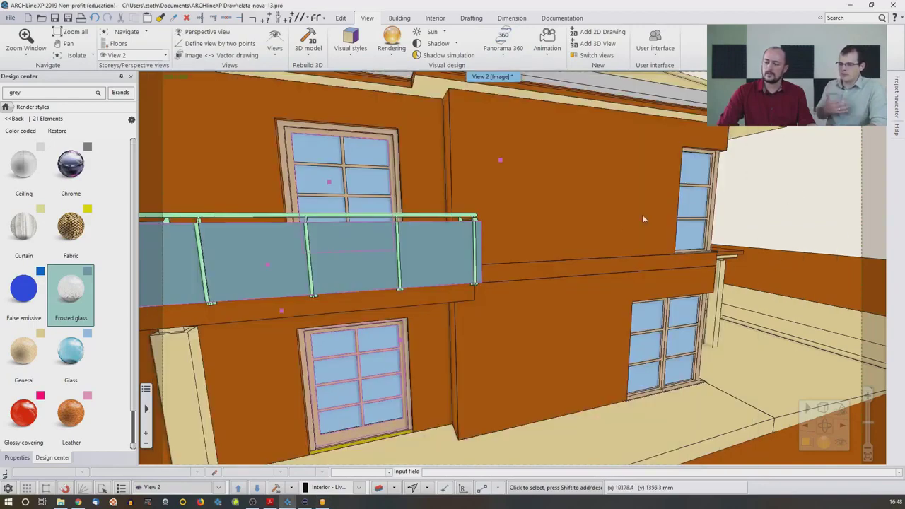
Switch the 3D view to the saved 01 Overview perspective.
middle_click_drag(593, 230, 481, 223)
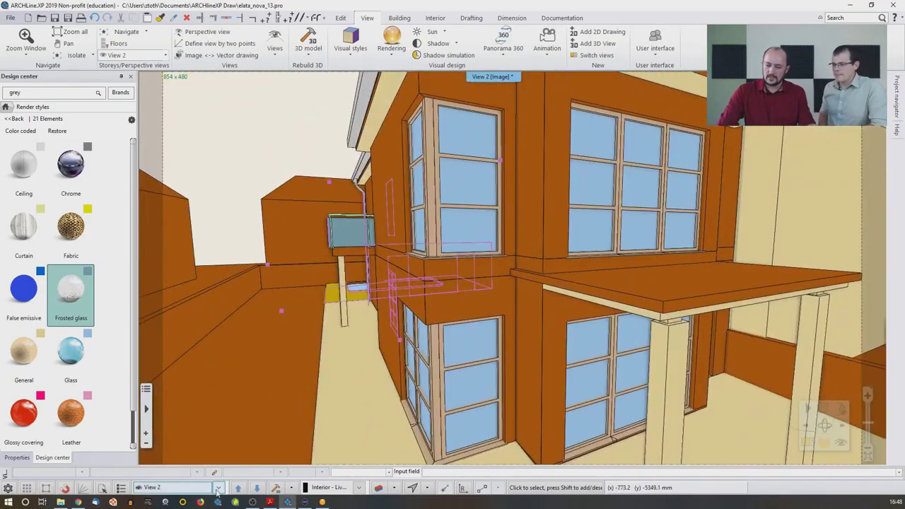
left_click(239, 488)
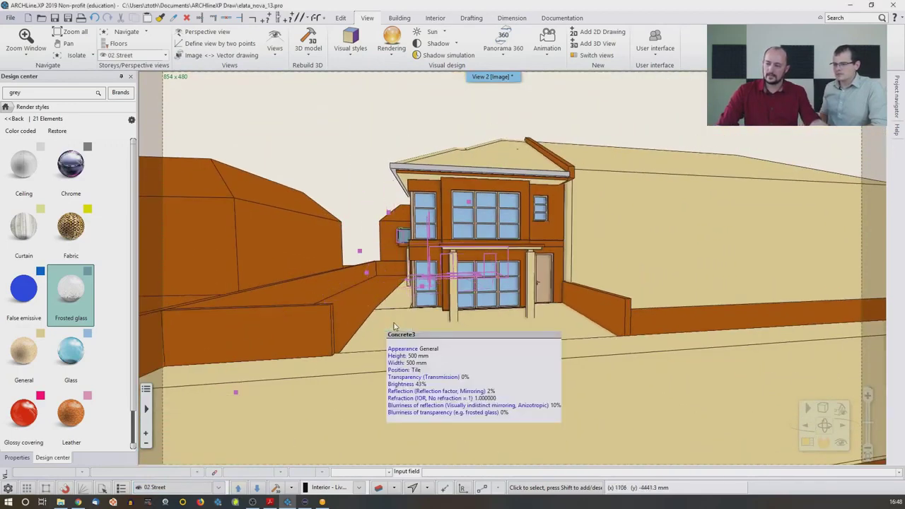
left_click(239, 489)
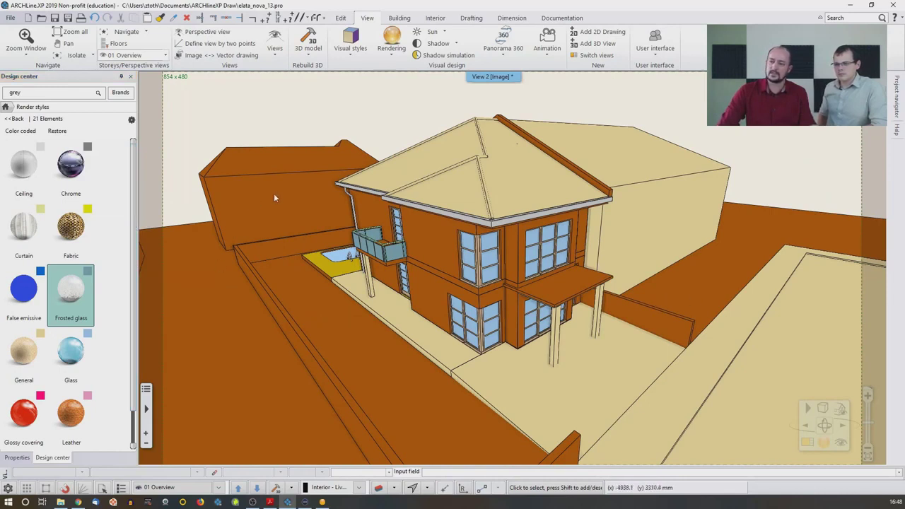
Try the General render style on the white ground surface beside the boundary wall.
mouse_move(72, 221)
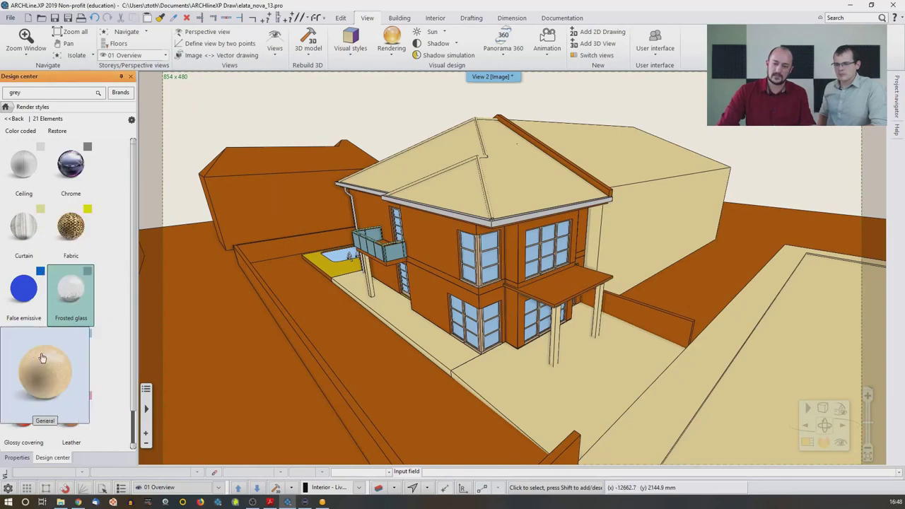
left_click_drag(24, 350, 174, 354)
left_click_drag(218, 287, 204, 322)
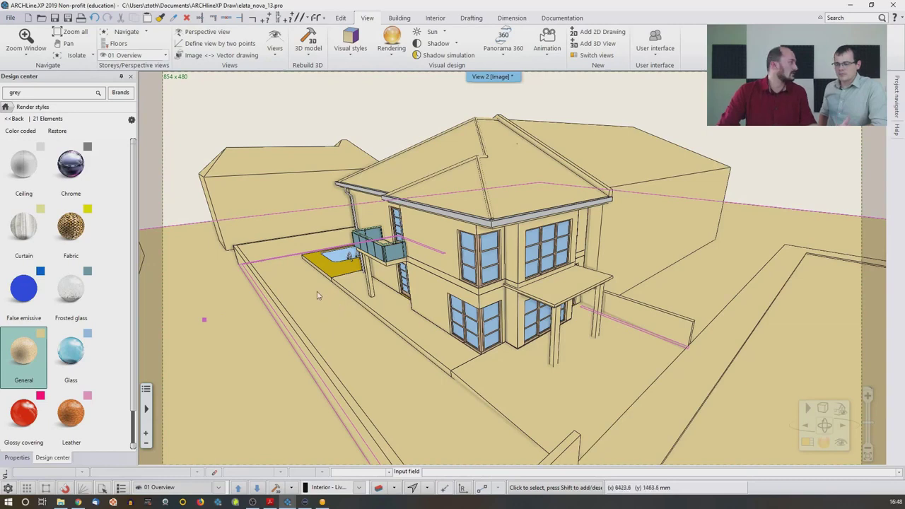
Turn off the colour-coded display and apply the Wall render style to the white side wall of the house.
left_click(93, 18)
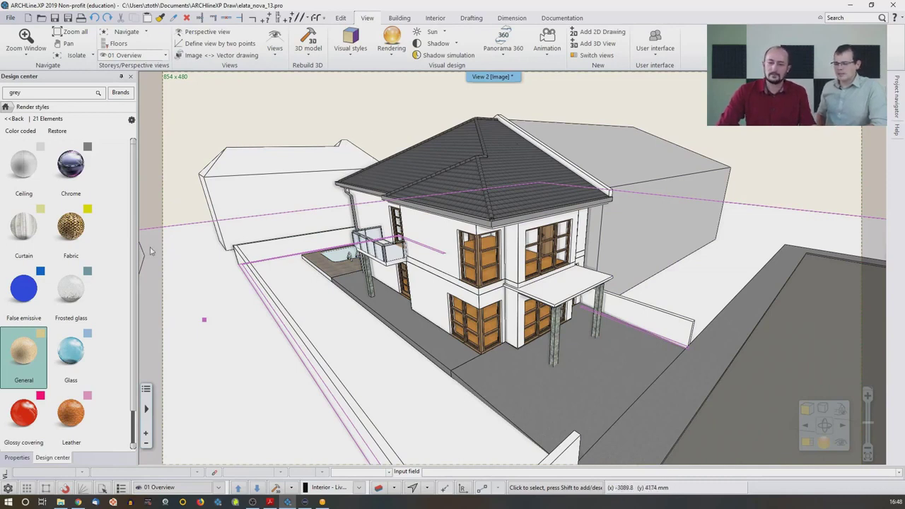
scroll(38, 353, "down", 5)
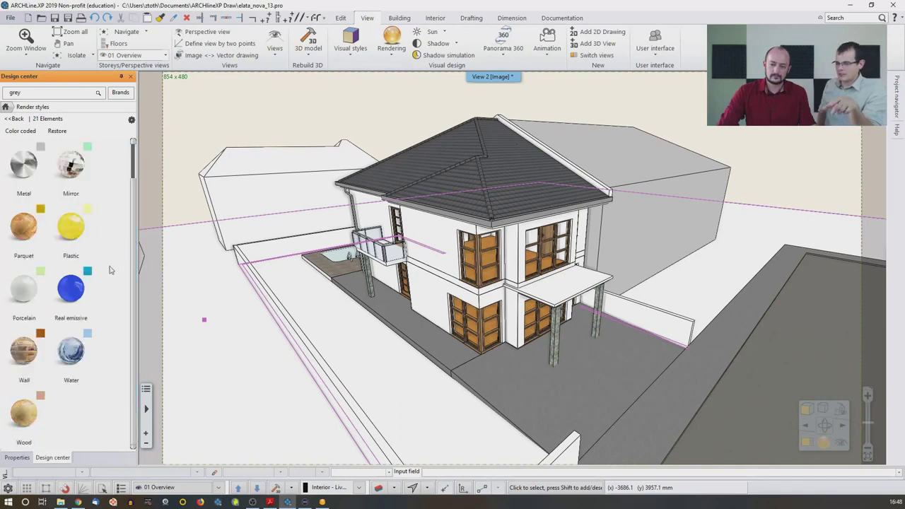
left_click(34, 362)
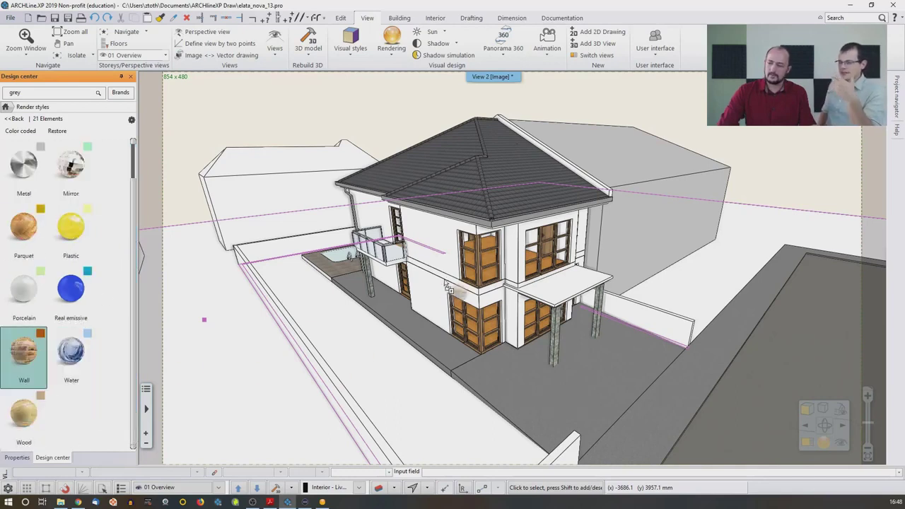
left_click(428, 250)
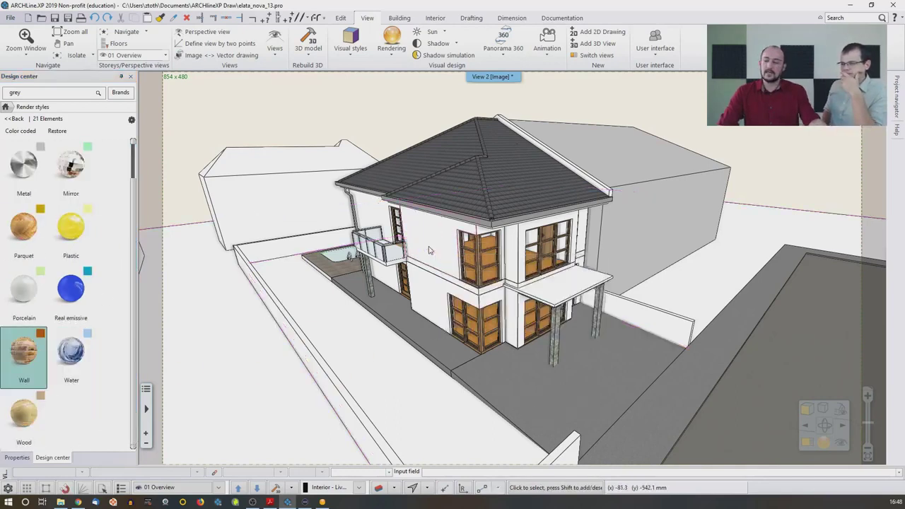
Examine the elevated overview of the house and its surroundings in the real-time rendering.
middle_click_drag(507, 323, 532, 220)
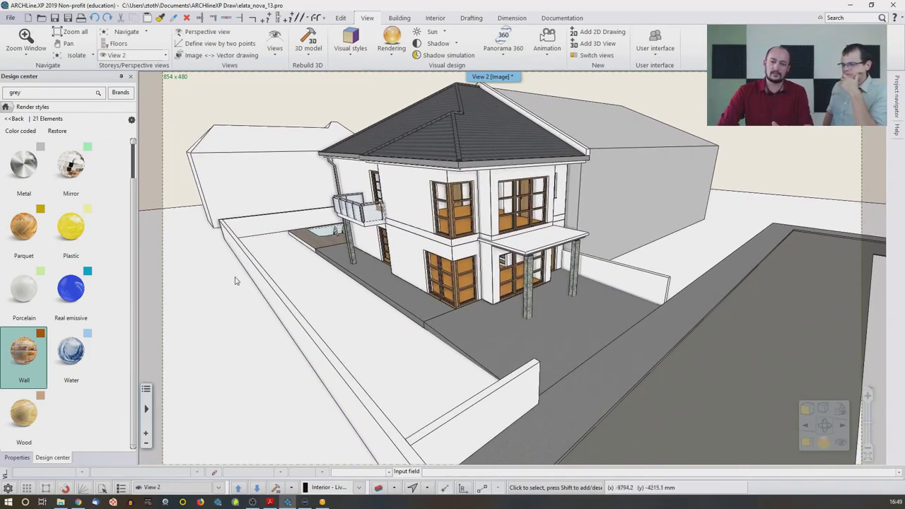
mouse_move(80, 256)
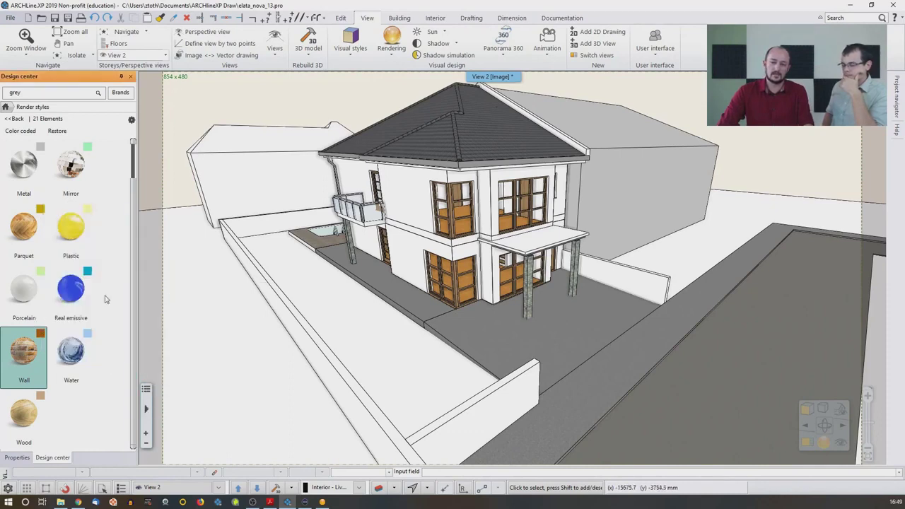
scroll(139, 227, "up", 5)
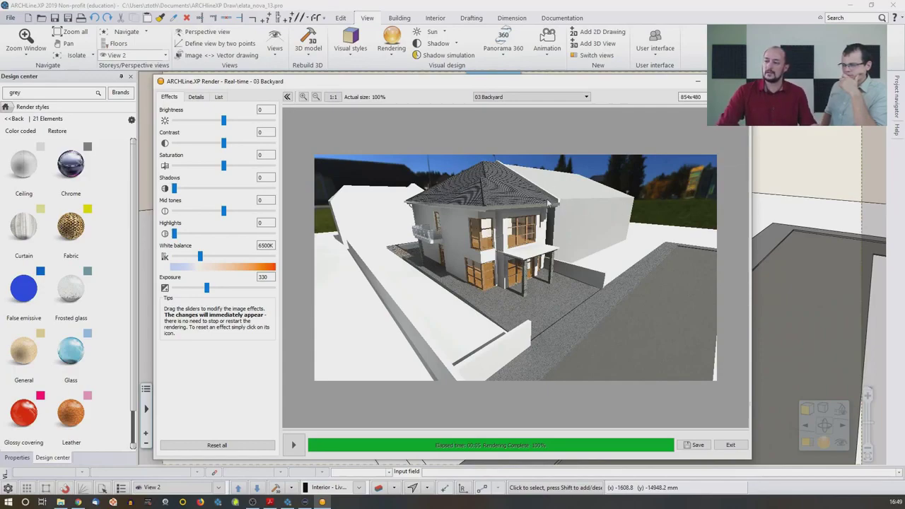
key("Escape")
Examine the real-time rendering from the neighbouring building's side, looking across the street and the boundary walls.
scroll(581, 201, "up", 5)
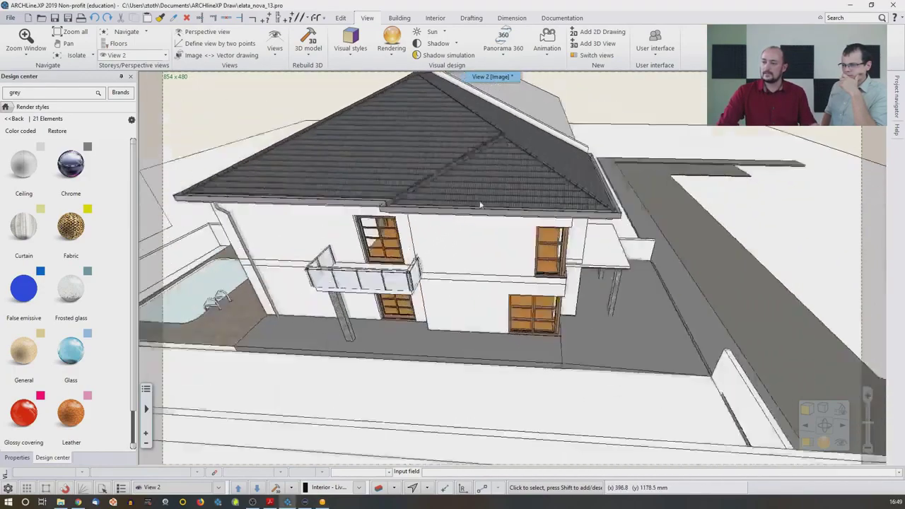
middle_click_drag(582, 201, 488, 209)
middle_click_drag(537, 262, 651, 260)
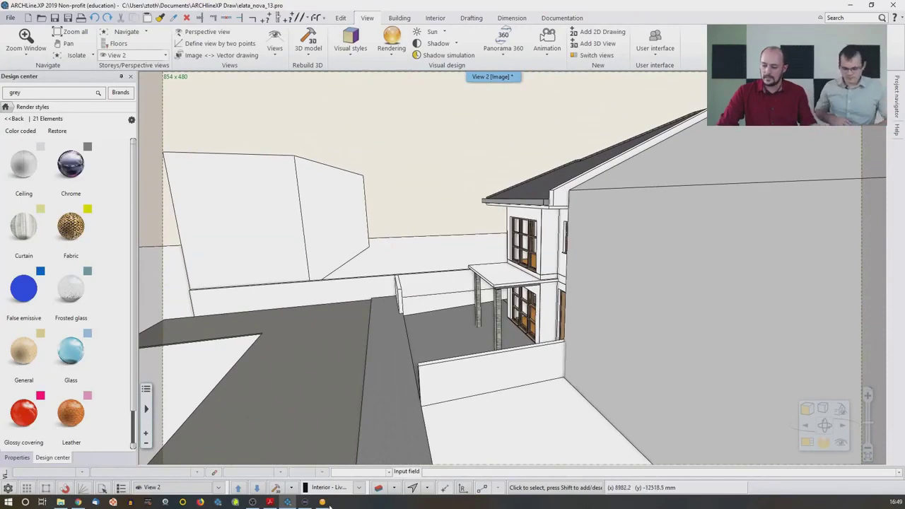
left_click(323, 502)
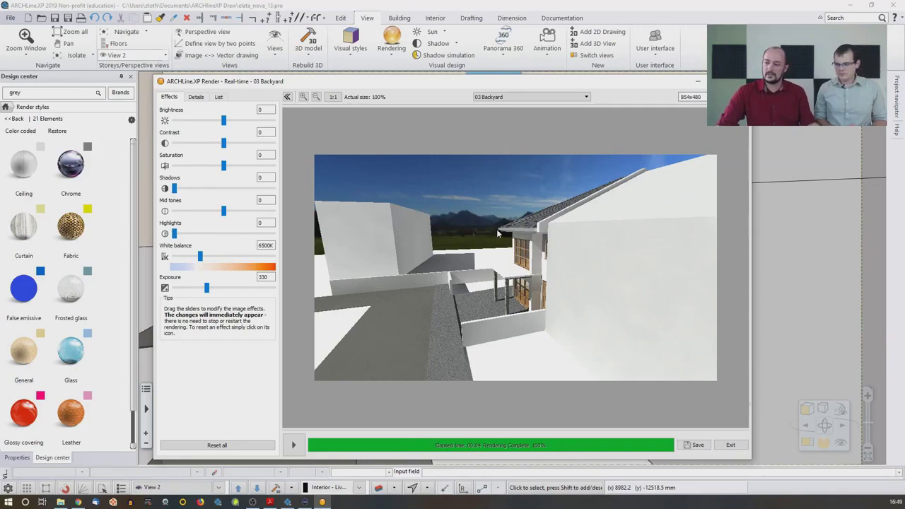
key("Escape")
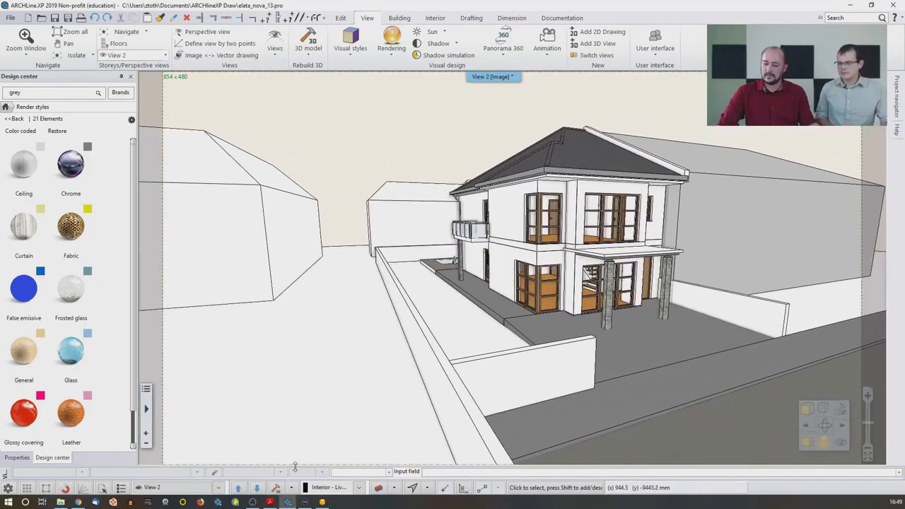
Switch to the saved 02 Street perspective and examine its sun and sky in the real-time rendering.
left_click(255, 489)
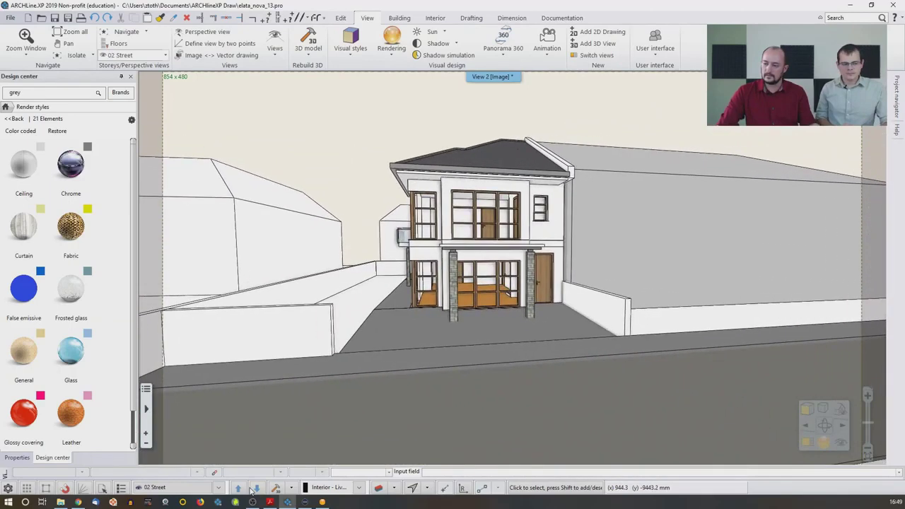
left_click(388, 488)
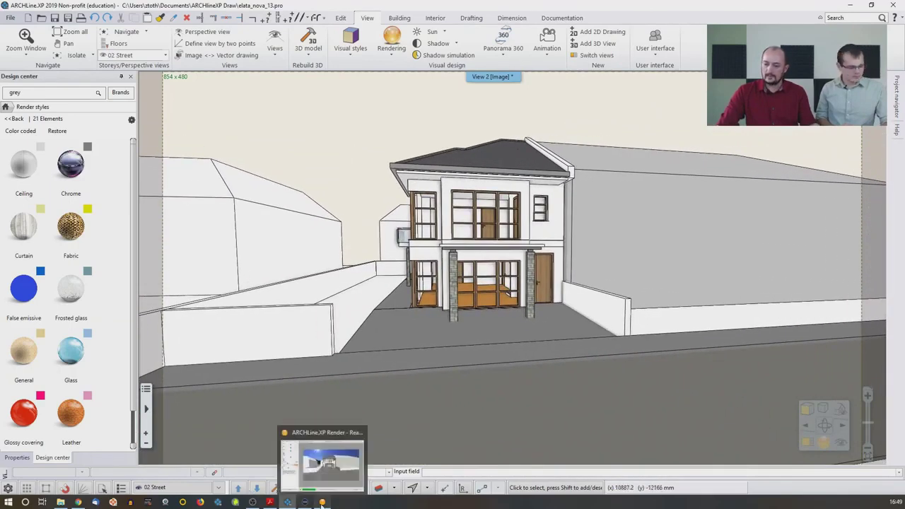
left_click(322, 503)
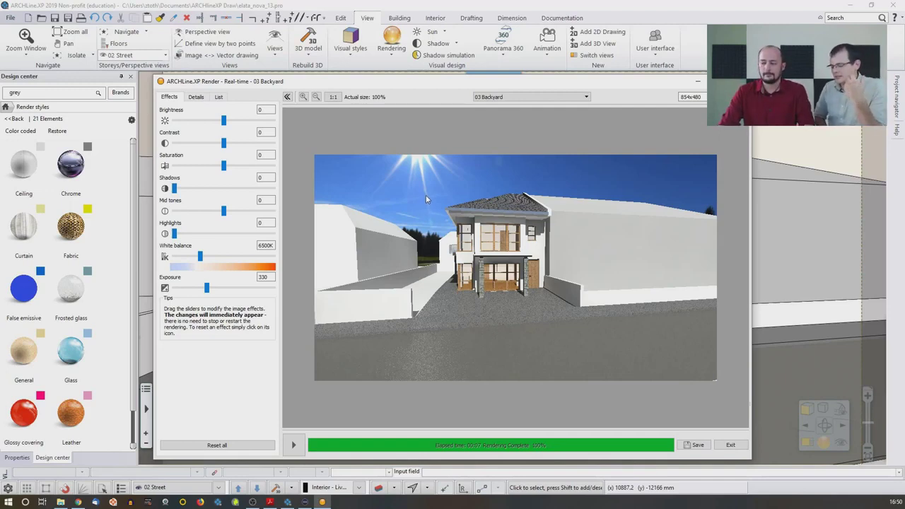
key("Escape")
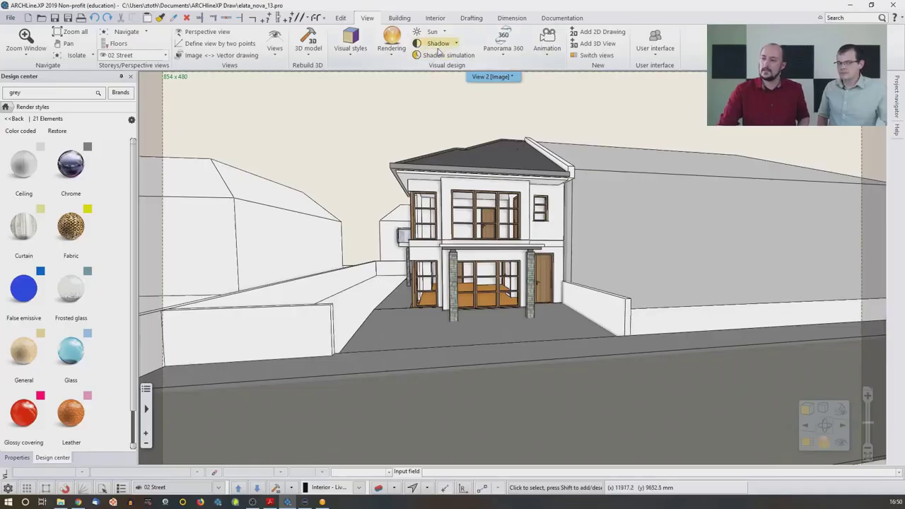
Display the heliodon around the house and bring the whole sun path into view.
left_click(440, 31)
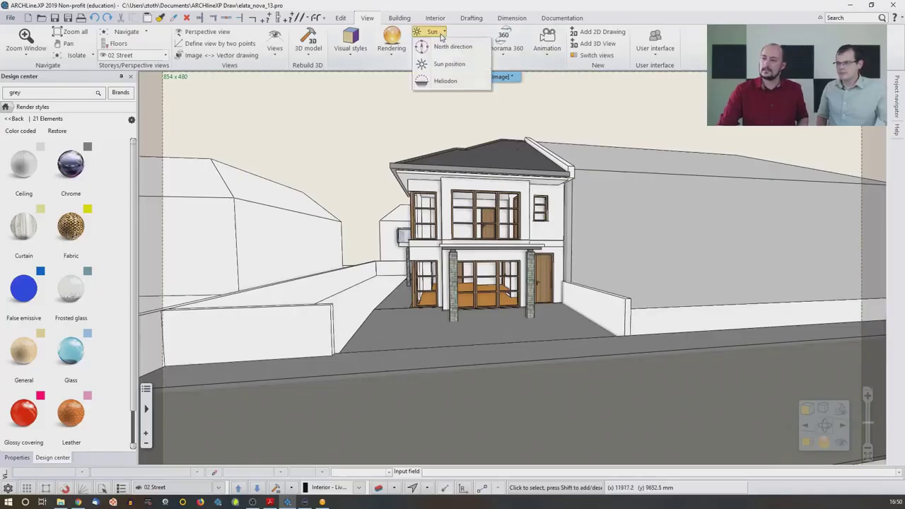
left_click(441, 82)
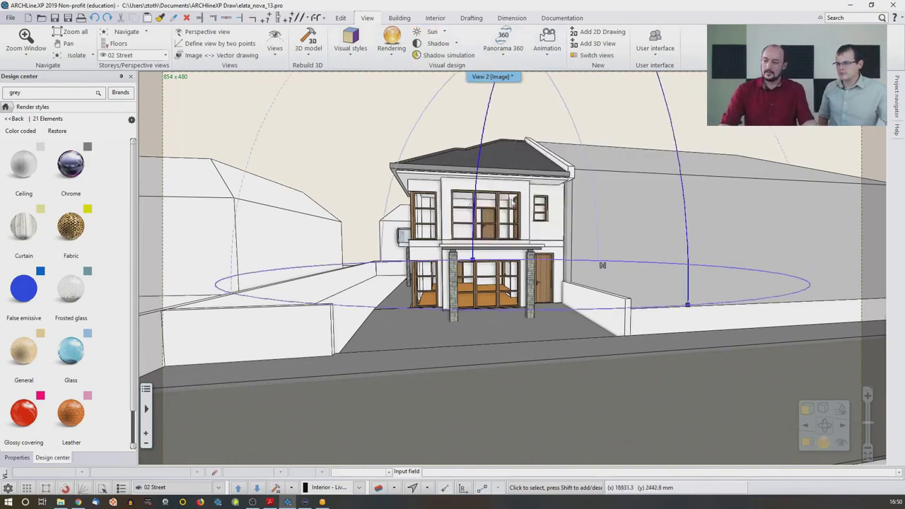
middle_click_drag(514, 204, 565, 230)
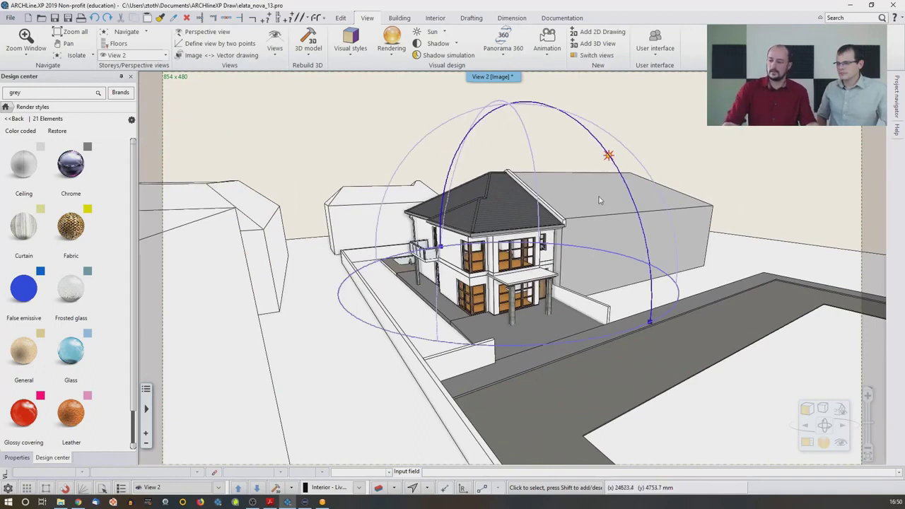
Turn on shadows without lights in the 3D view and inspect them against the sun's position.
left_click(823, 441)
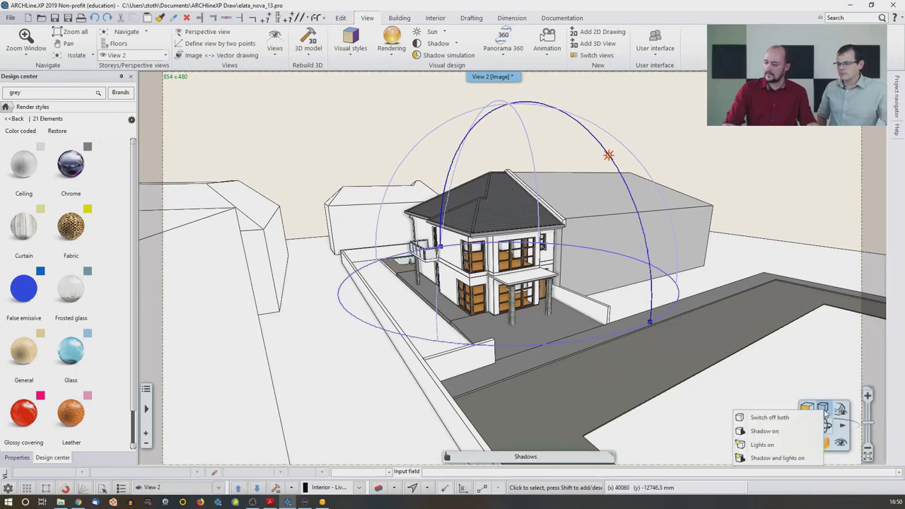
left_click(771, 430)
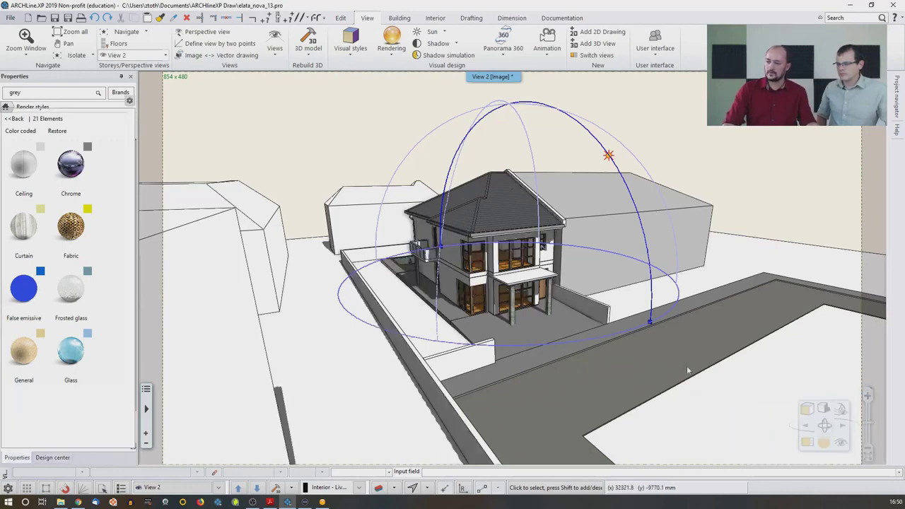
left_click_drag(582, 172, 651, 283)
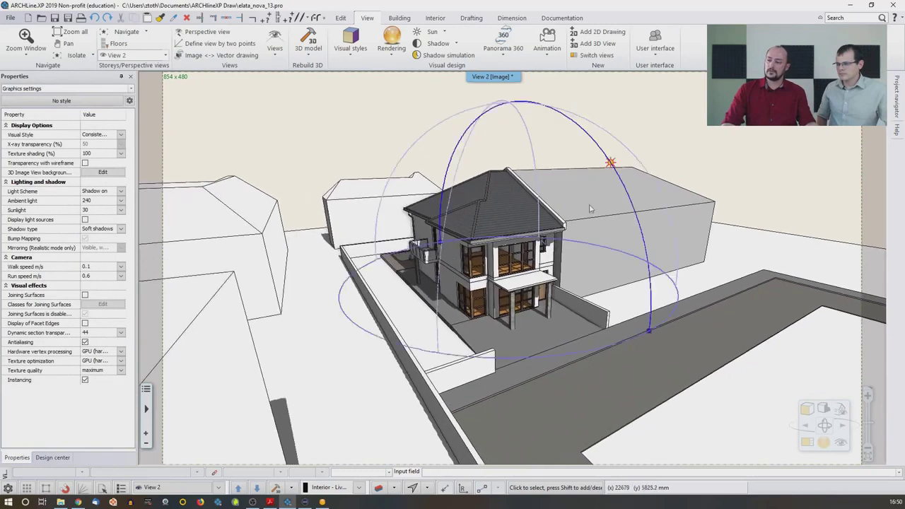
Swing the heliodon's sun path around to the balcony side of the house and raise the sun along it.
left_click(650, 335)
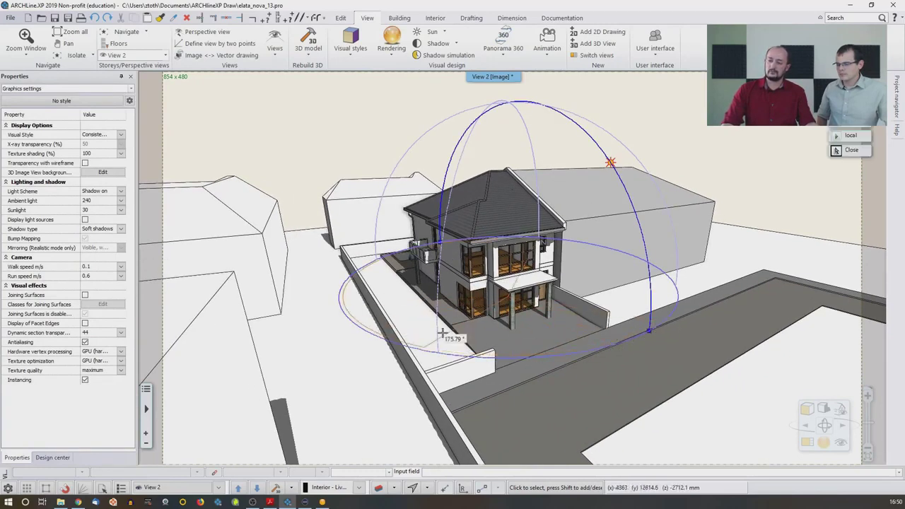
left_click(380, 260)
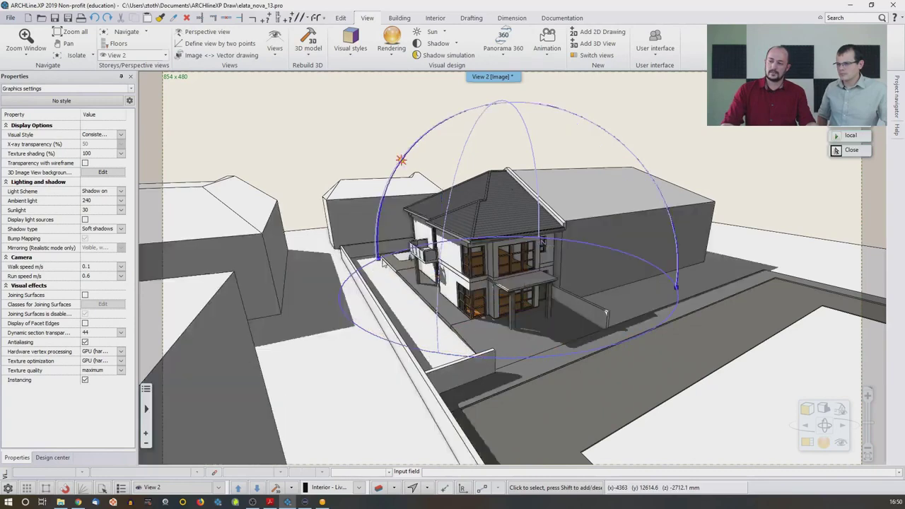
left_click(402, 164)
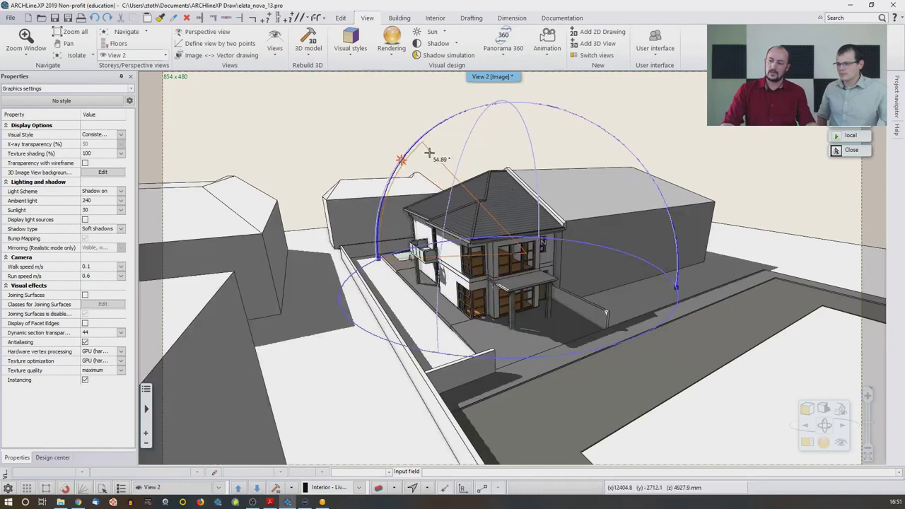
left_click(435, 159)
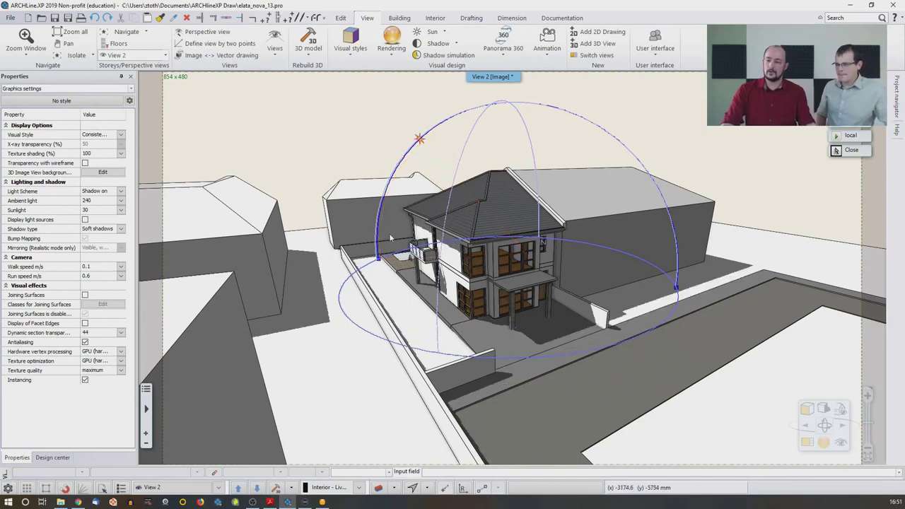
left_click(379, 265)
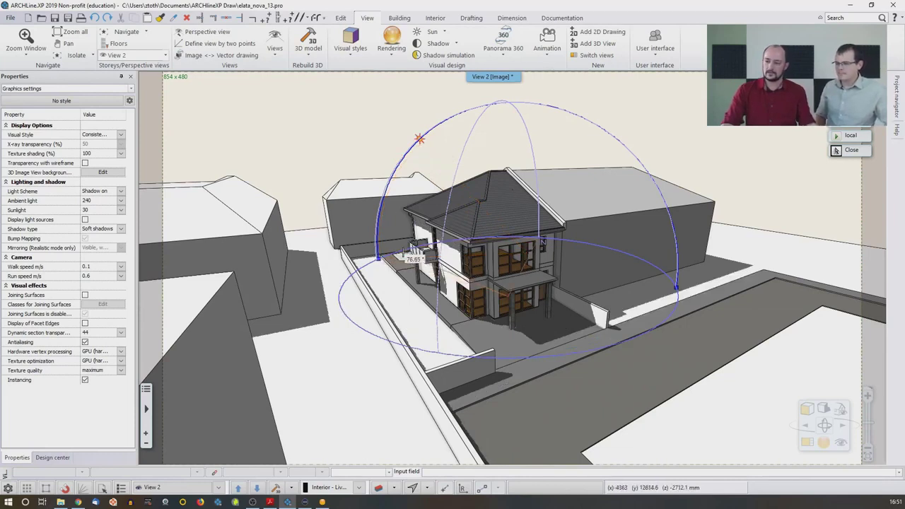
left_click(399, 253)
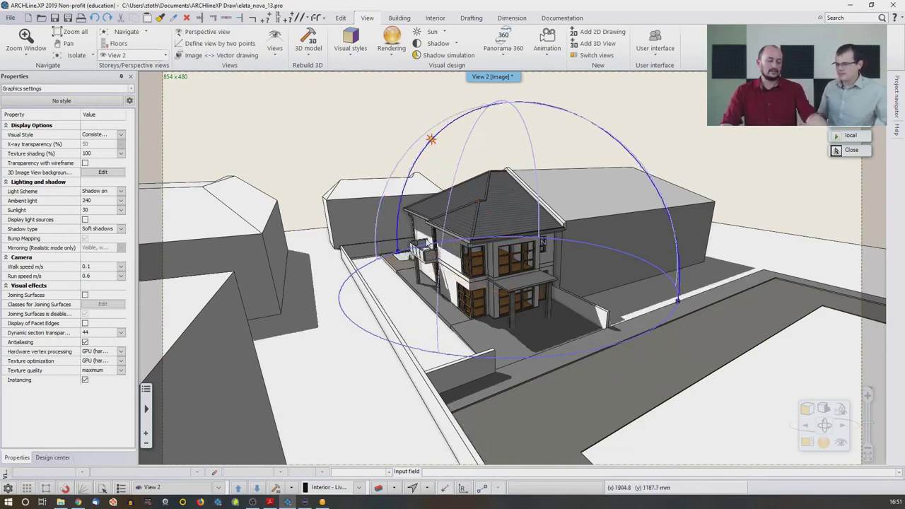
key("Escape")
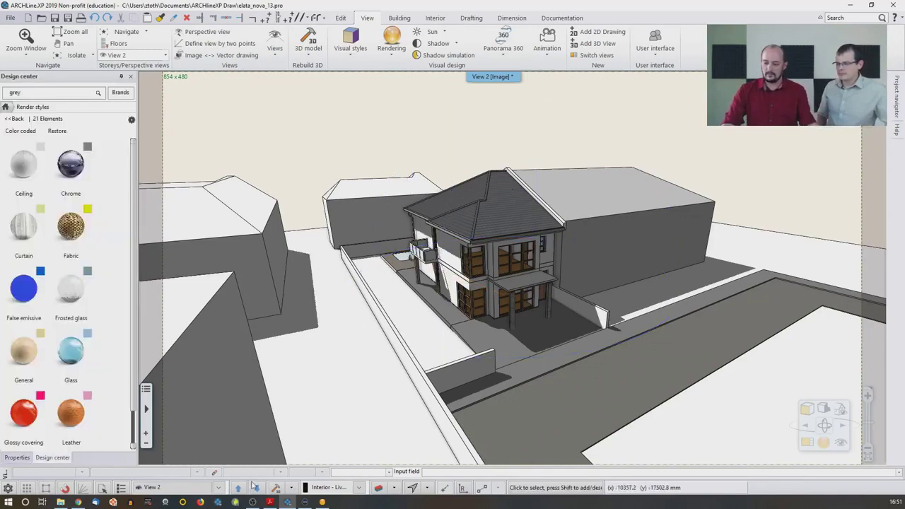
Check the 03 Backyard and 02 Street perspectives under the new sun position and examine the street front in the real-time rendering.
left_click(255, 488)
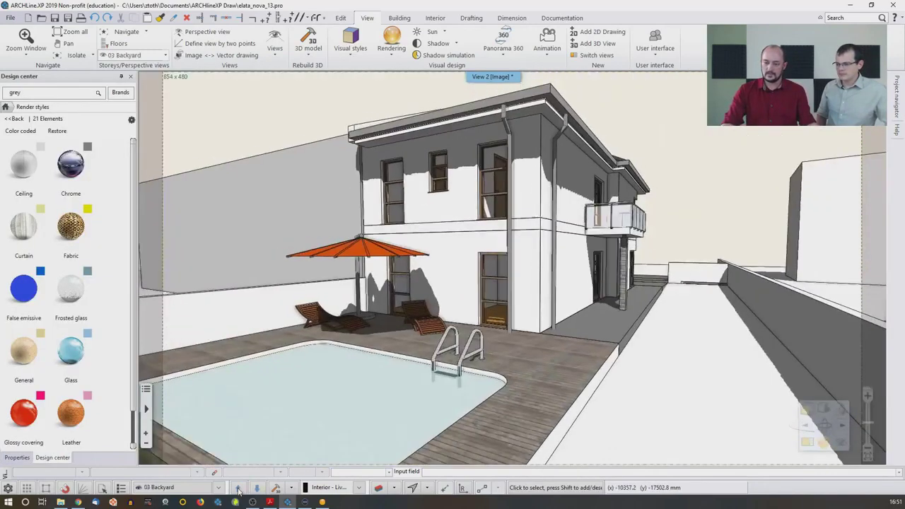
left_click(238, 488)
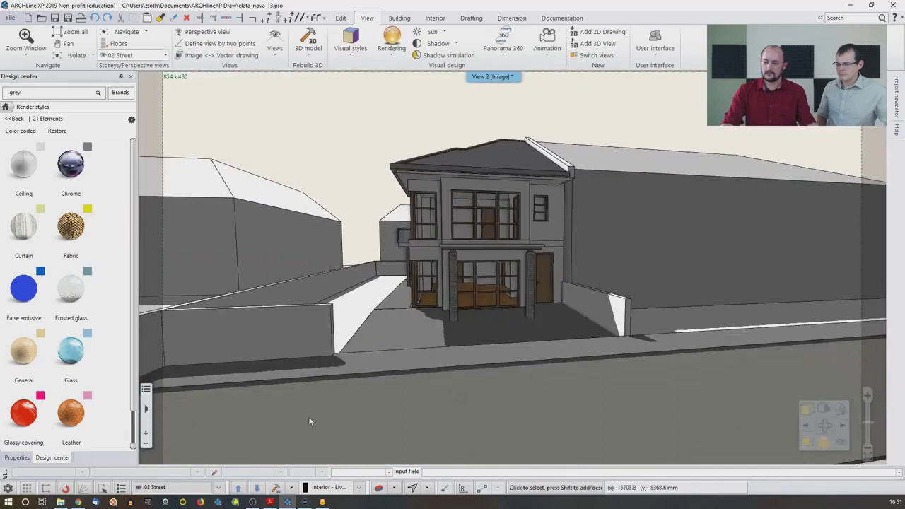
left_click(322, 502)
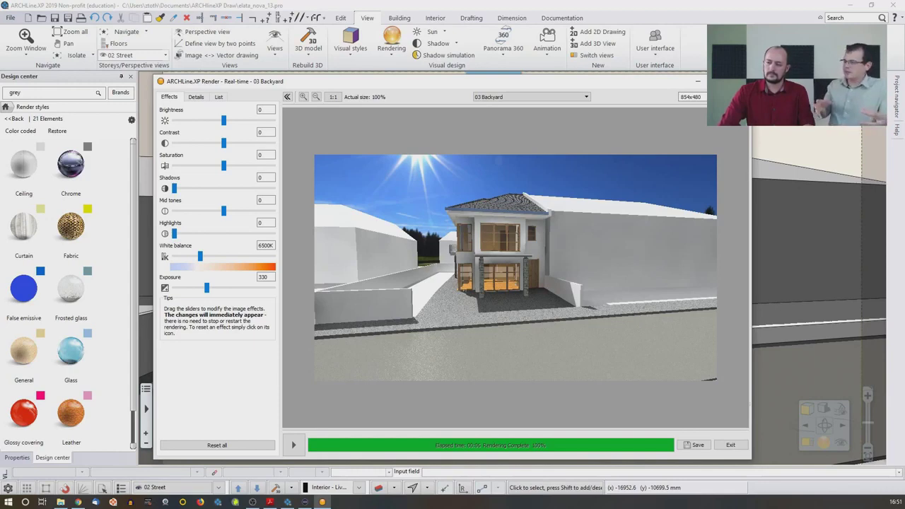
Quit the real-time rendering and switch off both shadows and lights in the 3D view.
key("Escape")
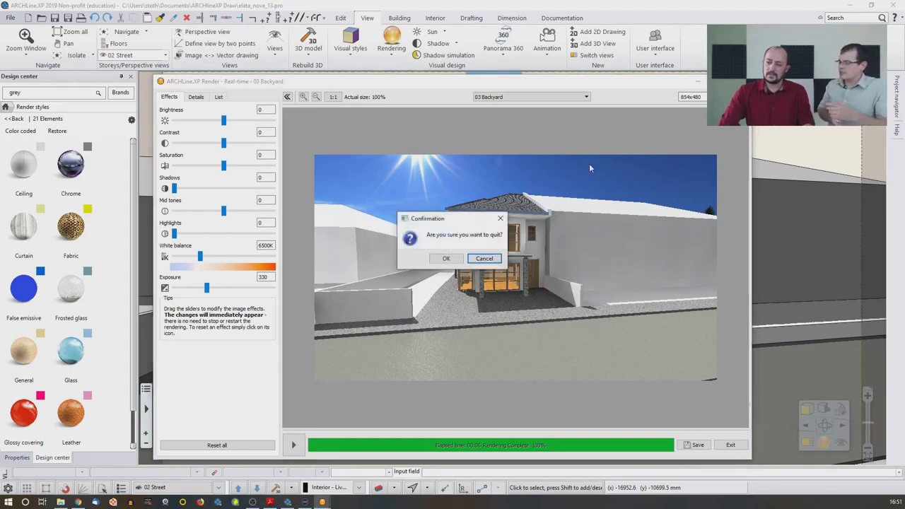
left_click(456, 261)
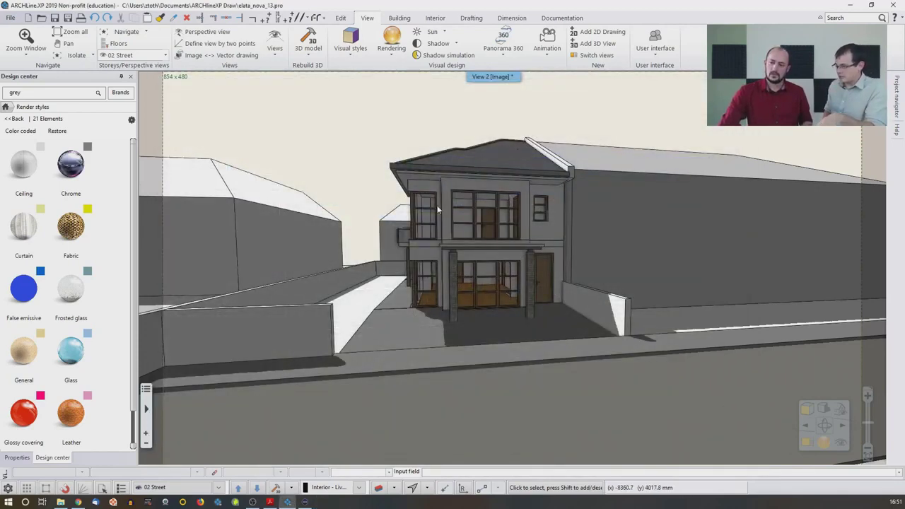
left_click(824, 442)
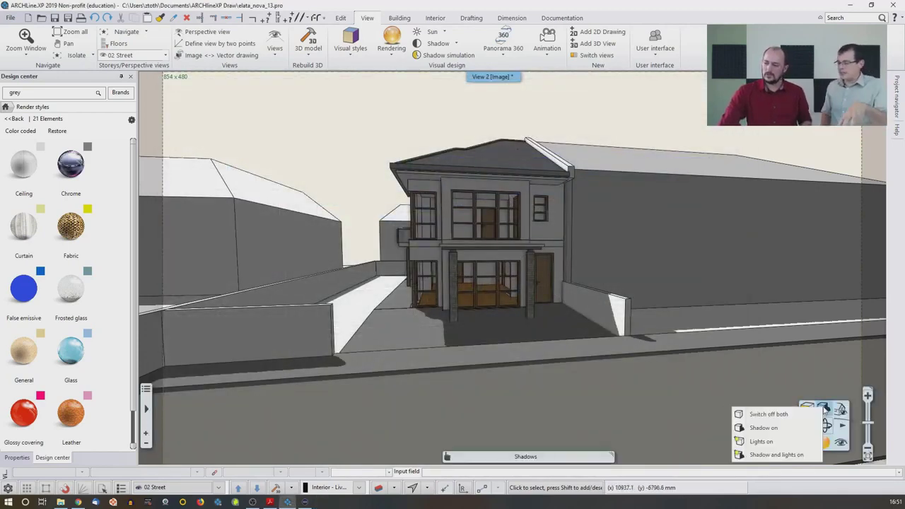
left_click(774, 415)
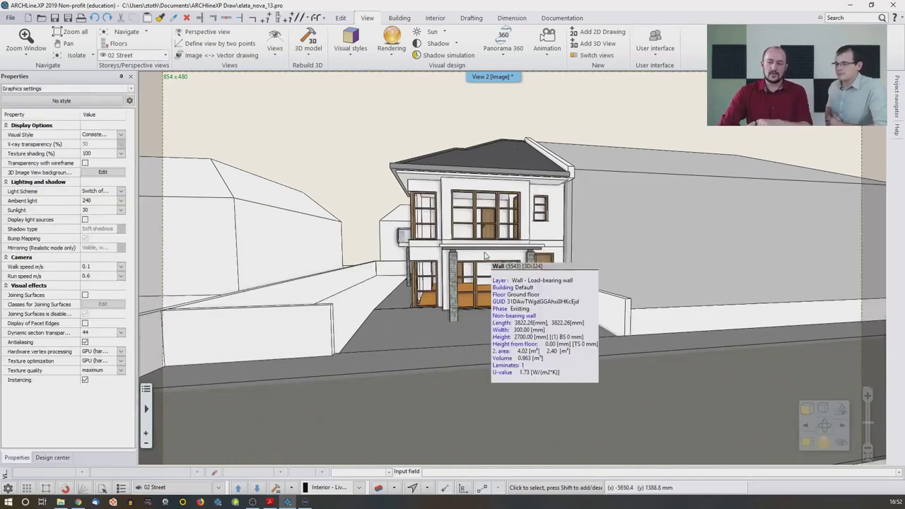
Look up the stone material of the column under the balcony with Find material.
left_click(51, 461)
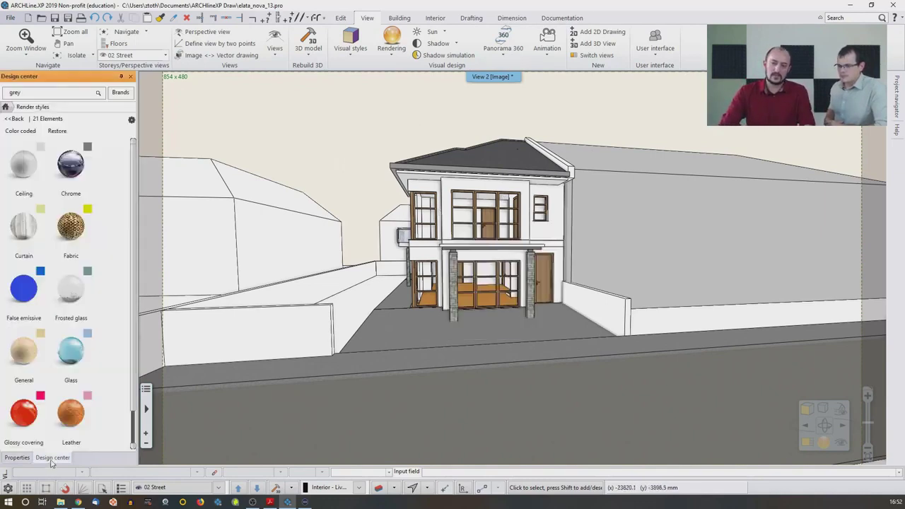
left_click(6, 107)
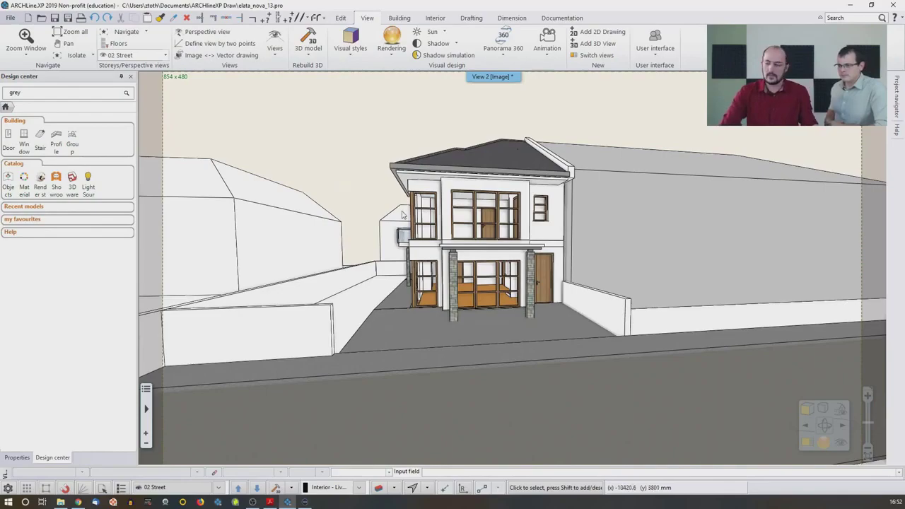
middle_click_drag(401, 214, 420, 224)
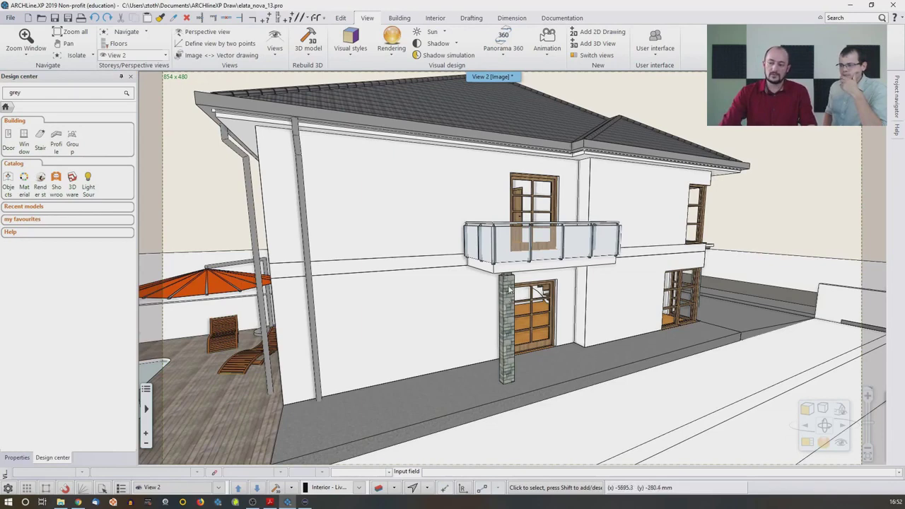
right_click(510, 336)
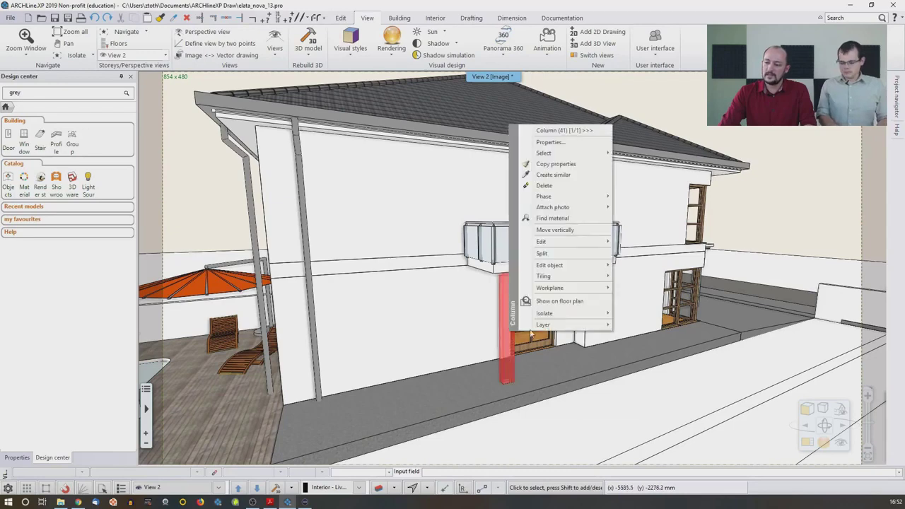
left_click(572, 222)
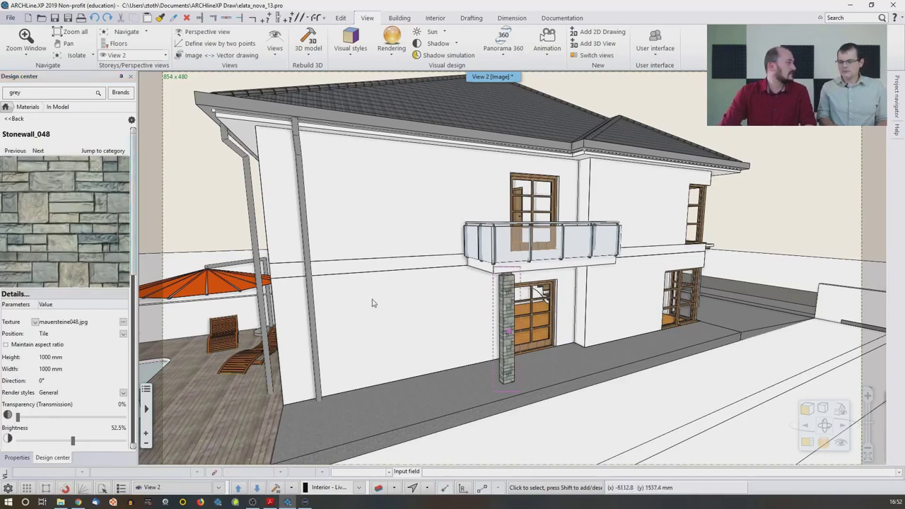
Replace the material on the edge of the intermediate floor slab with Stonewall_048, limited to this object.
left_click_drag(74, 208, 407, 227)
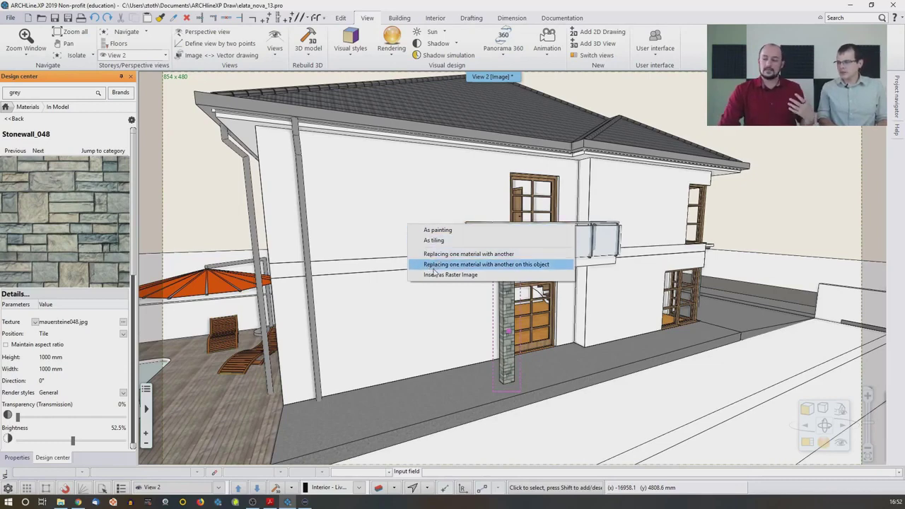
left_click(503, 266)
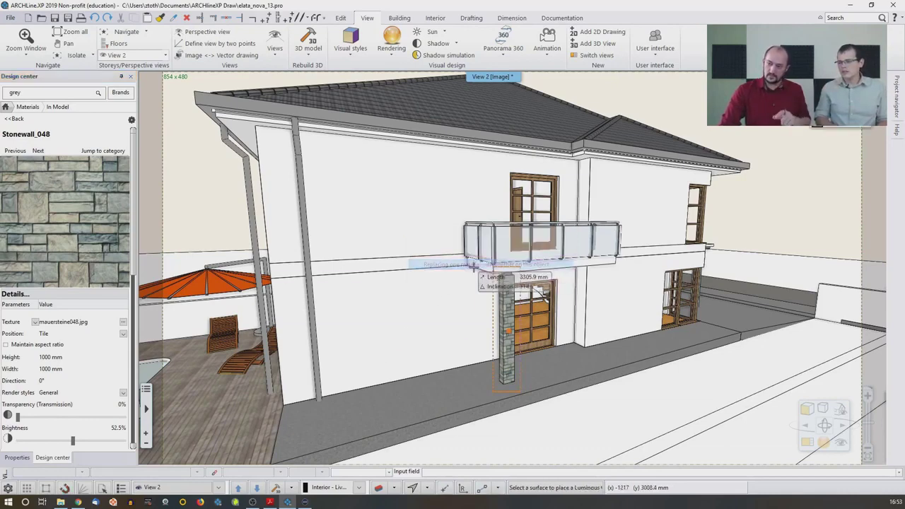
left_click(411, 261)
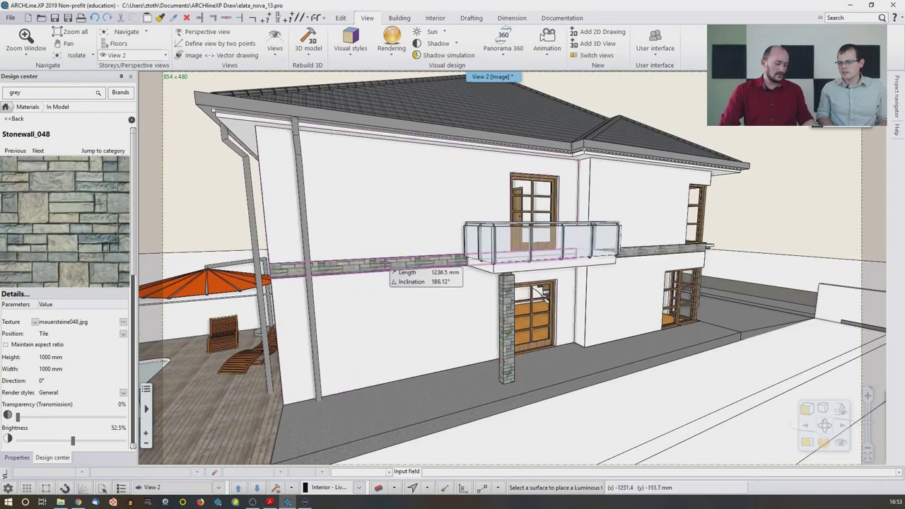
Inspect the stone band around the house and check the side material in the slab's properties.
mouse_move(388, 265)
middle_mouse_down()
mouse_move(368, 268)
mouse_move(402, 262)
middle_mouse_up()
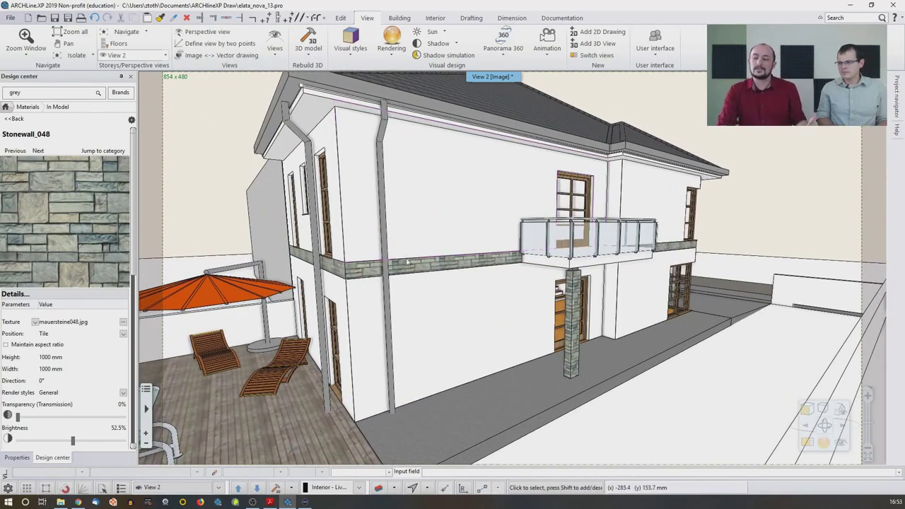
left_click(410, 269)
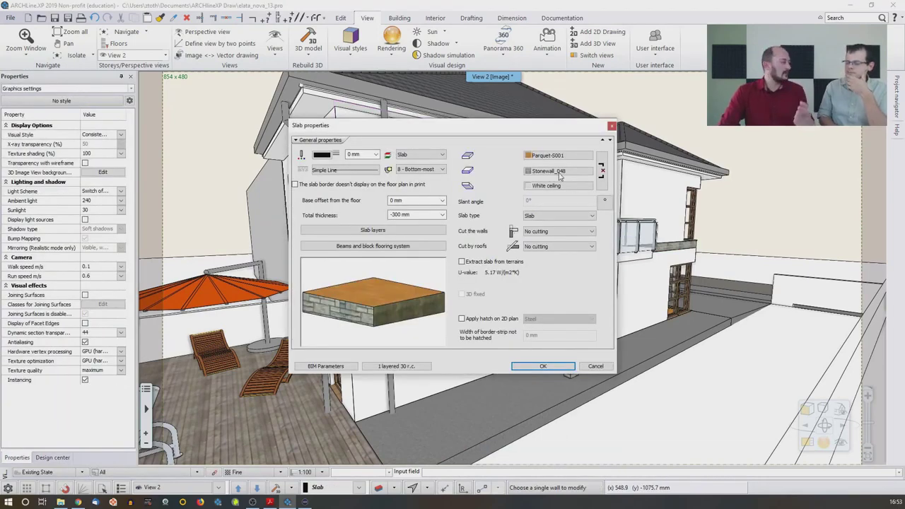
left_click(559, 175)
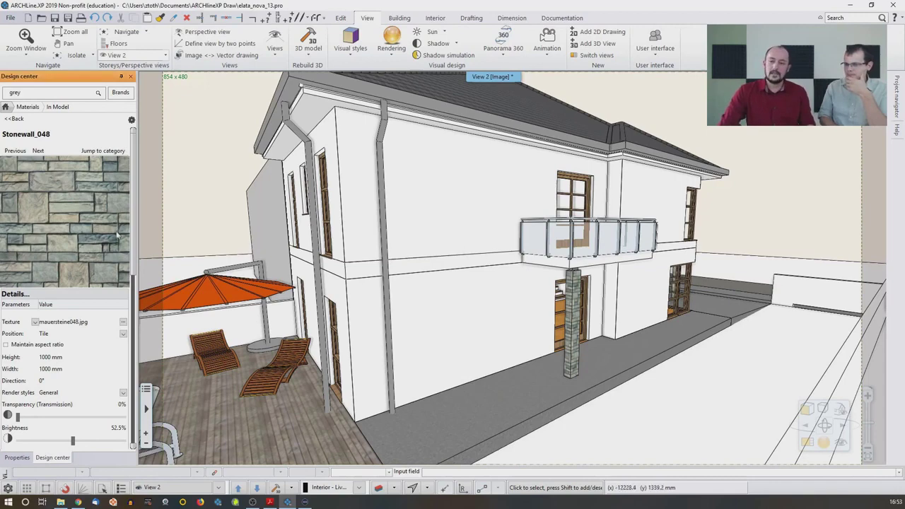
Apply Stonewall_048 as painting to the slab edge and to the wall faces above and below it on the balcony side.
left_click_drag(55, 216, 444, 263)
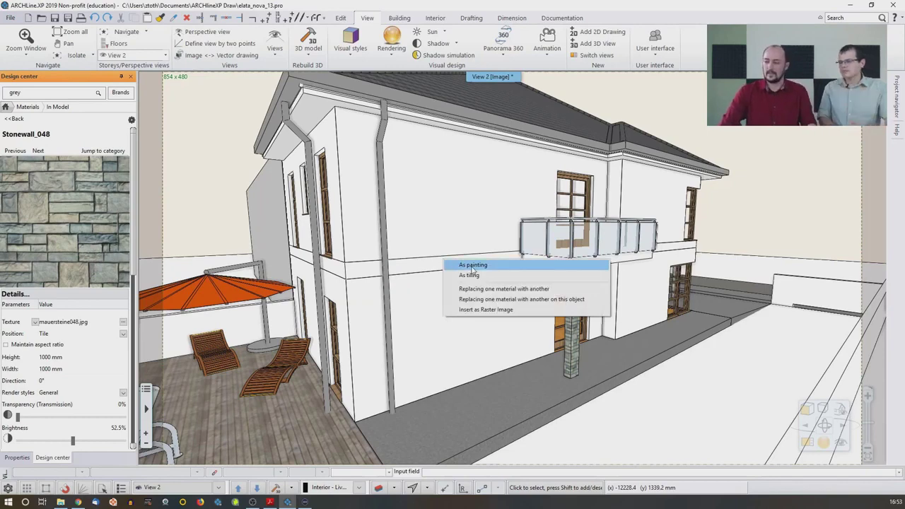
left_click(472, 265)
left_click(473, 262)
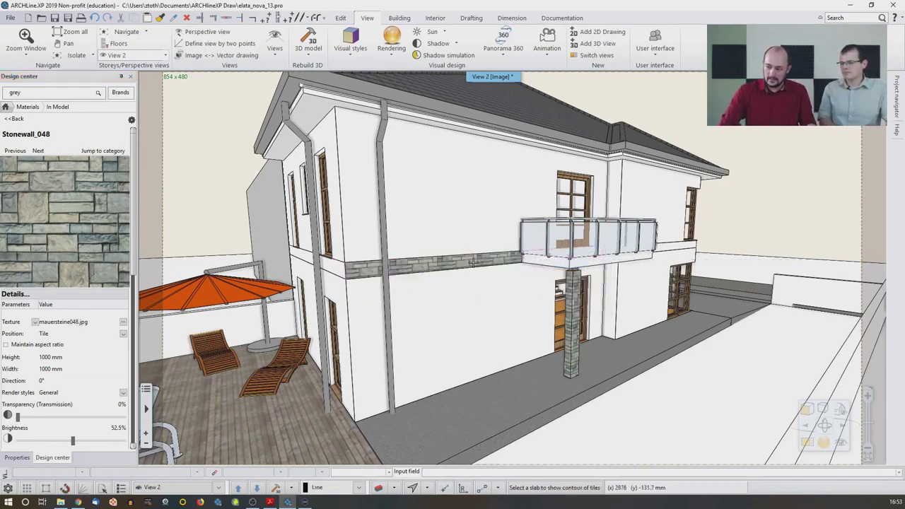
left_click(470, 216)
left_click(471, 399)
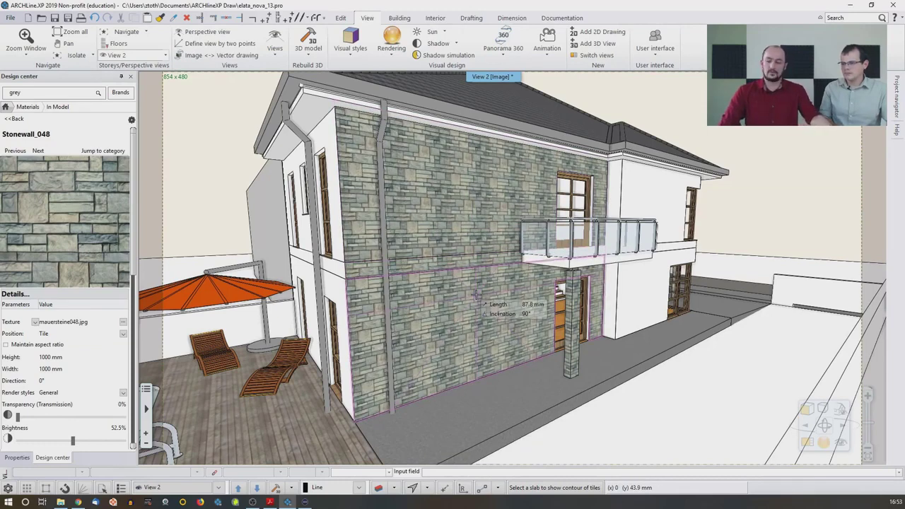
key("Escape")
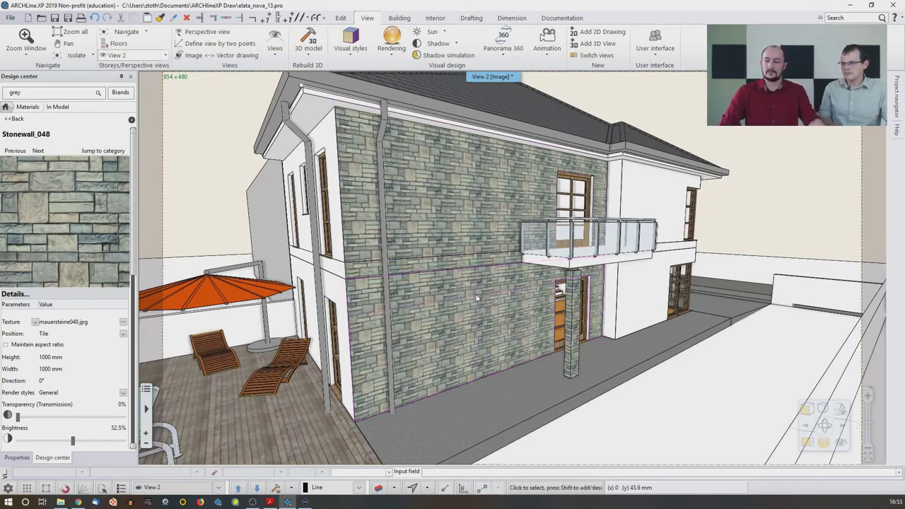
Check the floor slab's side material in its properties after the painting and leave it as it is.
left_click(450, 261)
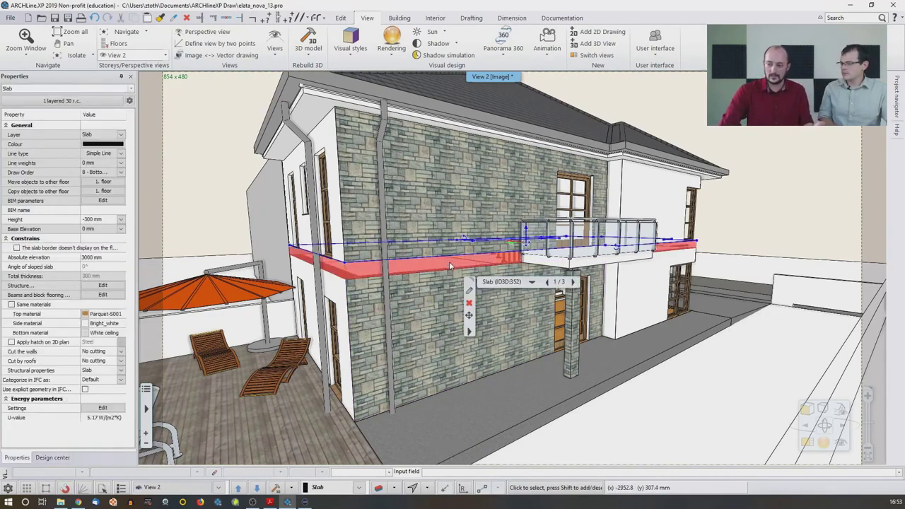
left_click(467, 292)
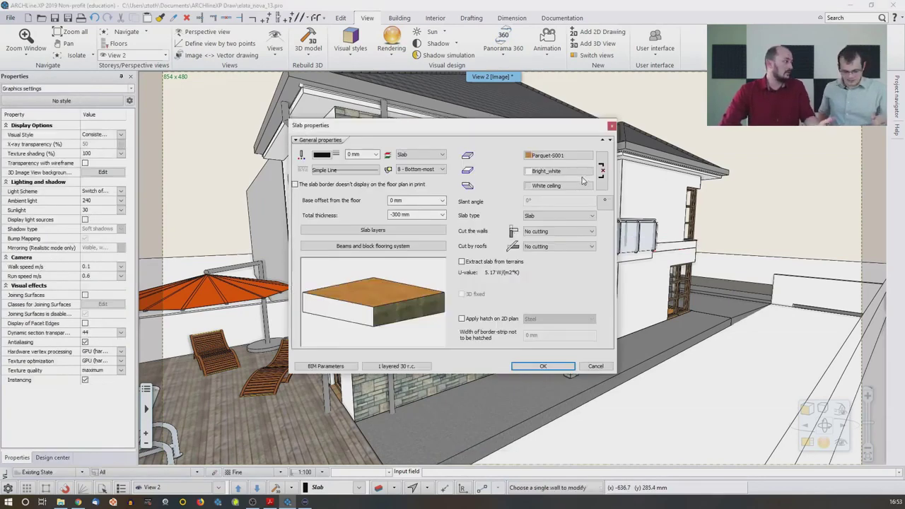
key("Escape")
Check the interior and exterior finish face materials in the properties of the painted upper-floor wall.
left_click(453, 183)
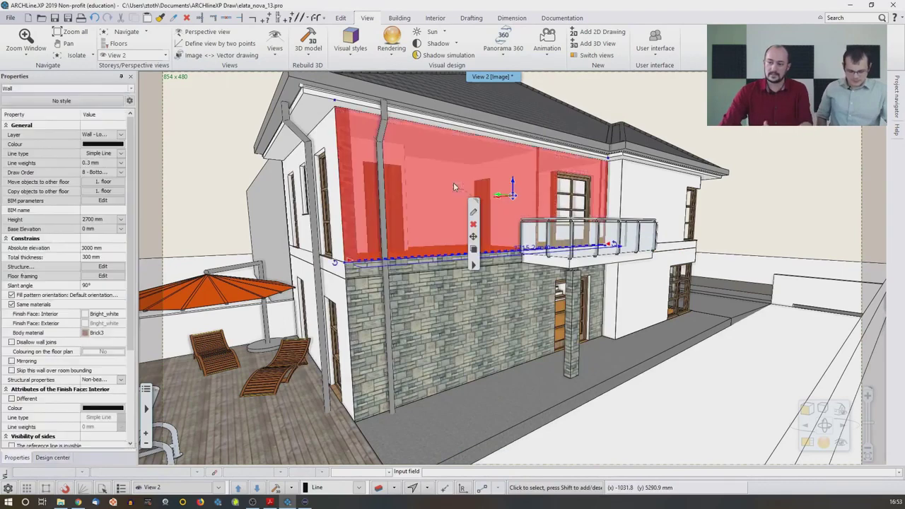
left_click(473, 213)
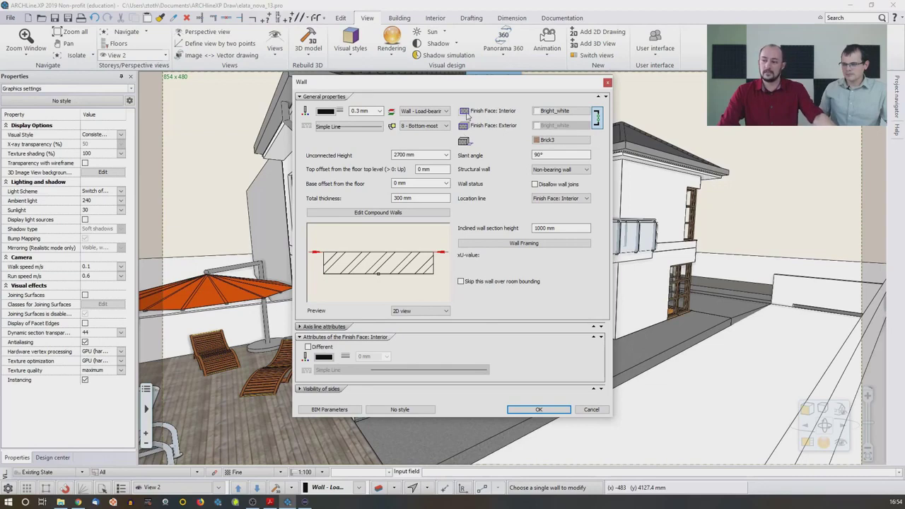
left_click(498, 127)
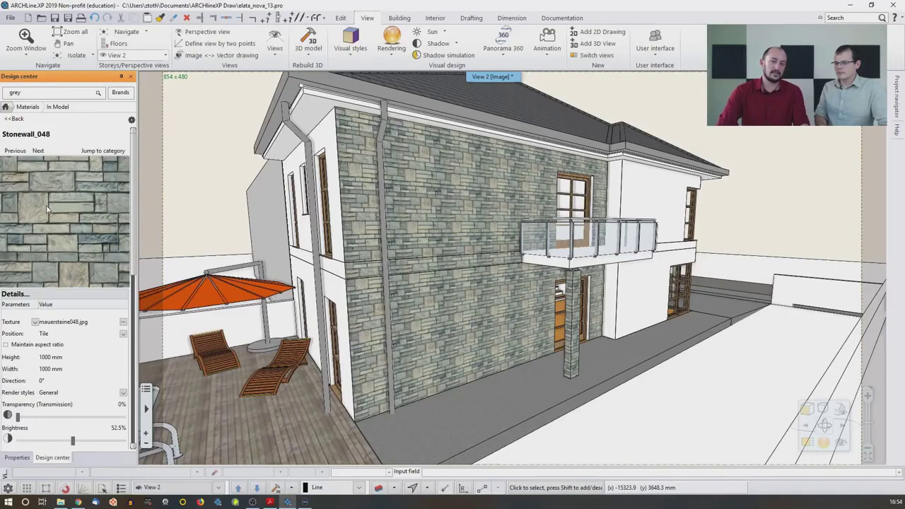
Convert the Stonewall_048 material to a color card.
left_click(131, 120)
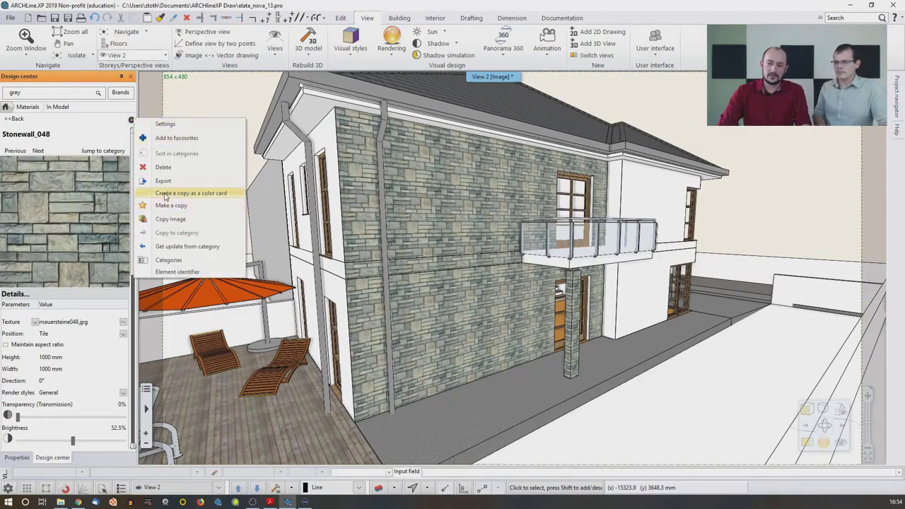
left_click(215, 198)
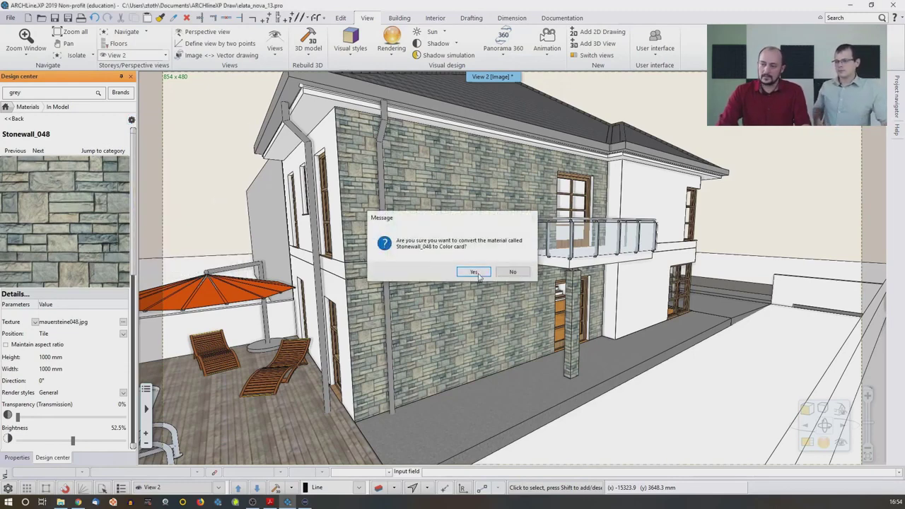
left_click(474, 272)
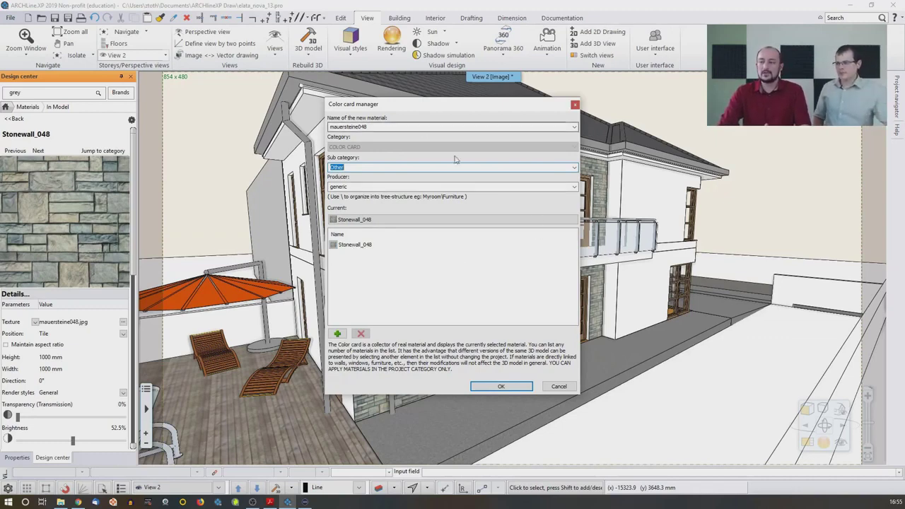
Add Plaster1 from the building plaster materials to the color card's material list.
left_click(338, 334)
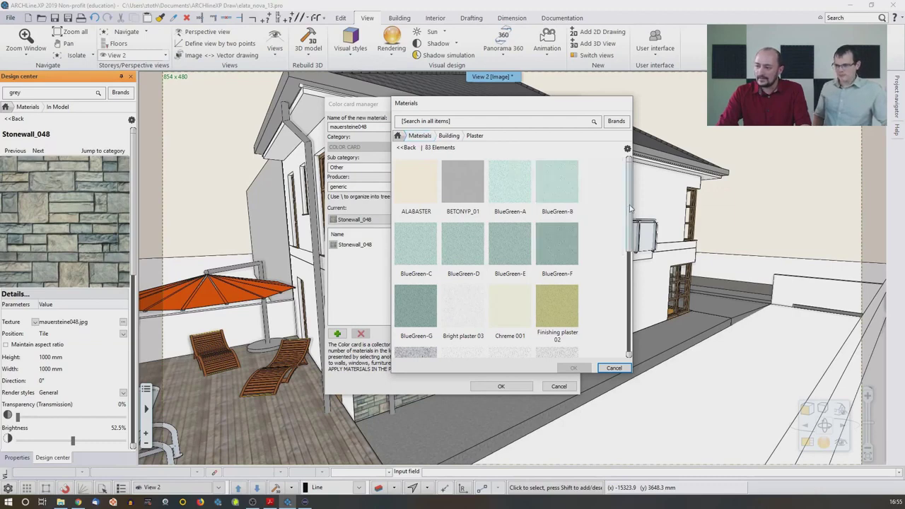
left_click_drag(628, 206, 628, 254)
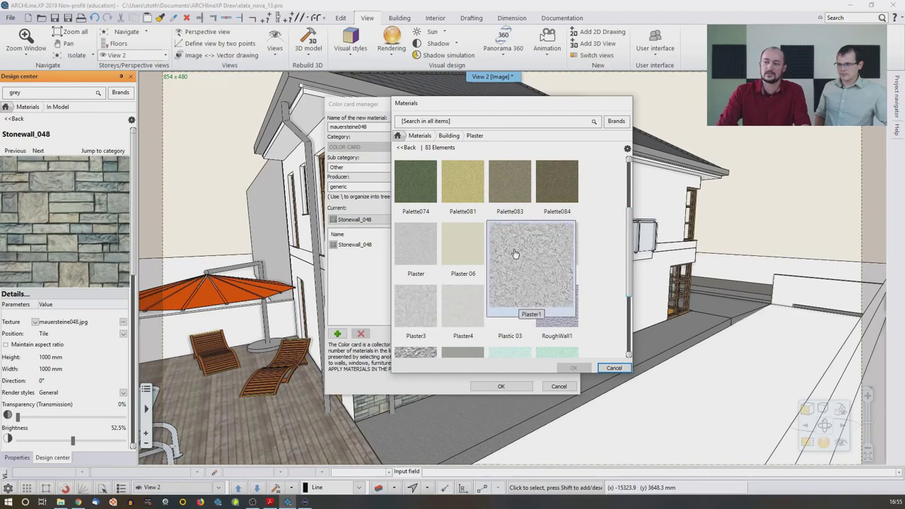
left_click_drag(515, 254, 554, 312)
left_click(574, 368)
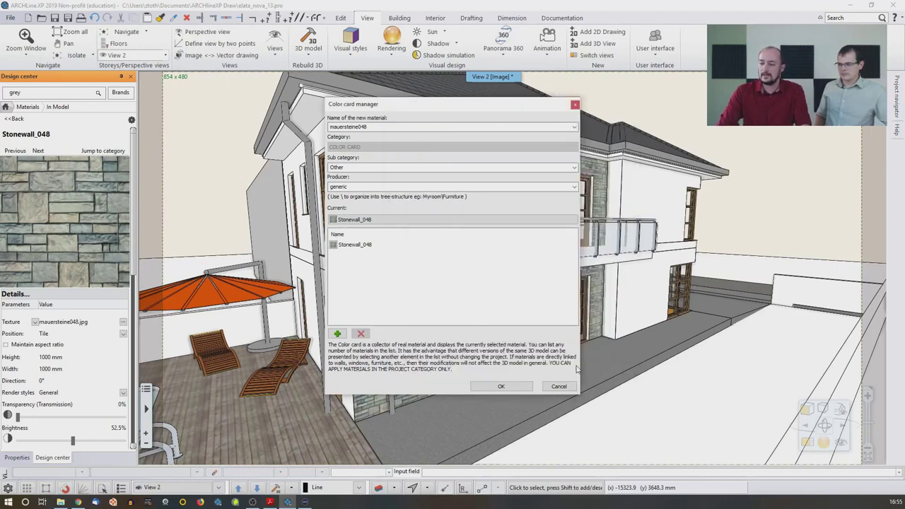
Search all materials for "bright" and add Bright_white to the color card's material list.
left_click(335, 334)
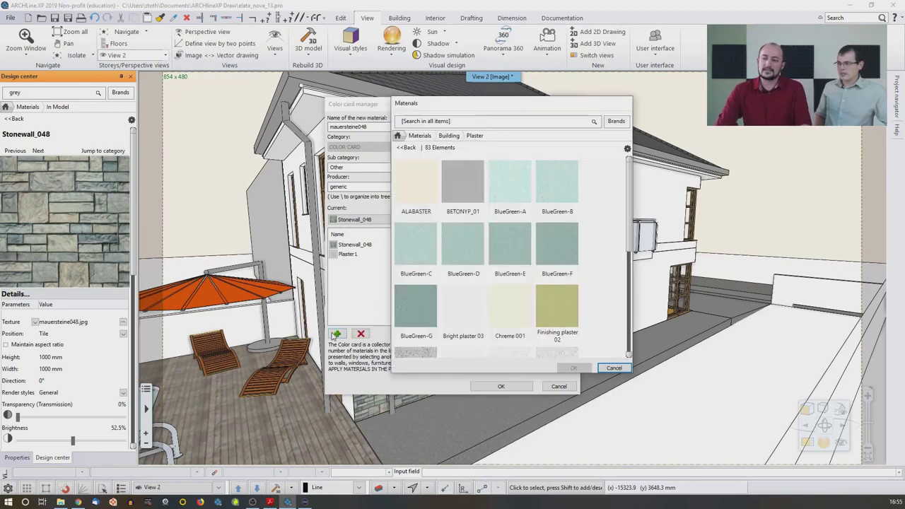
left_click(400, 137)
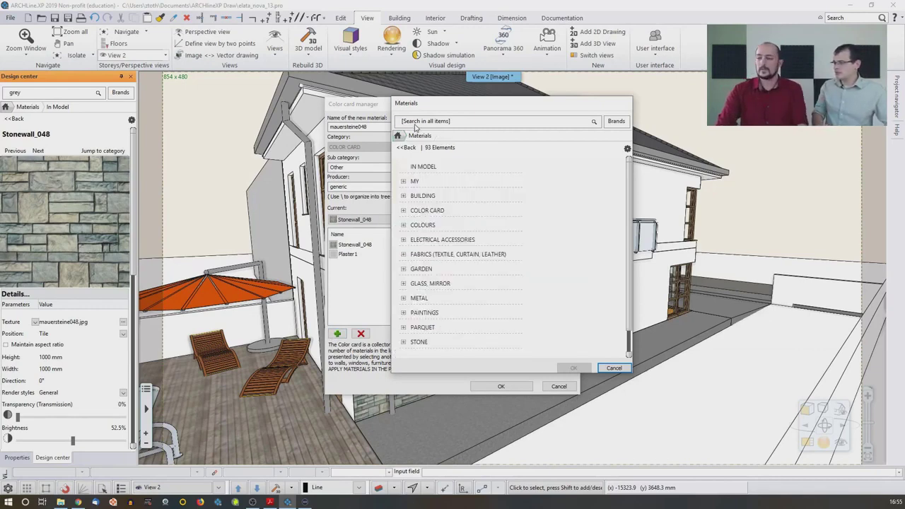
left_click(415, 122)
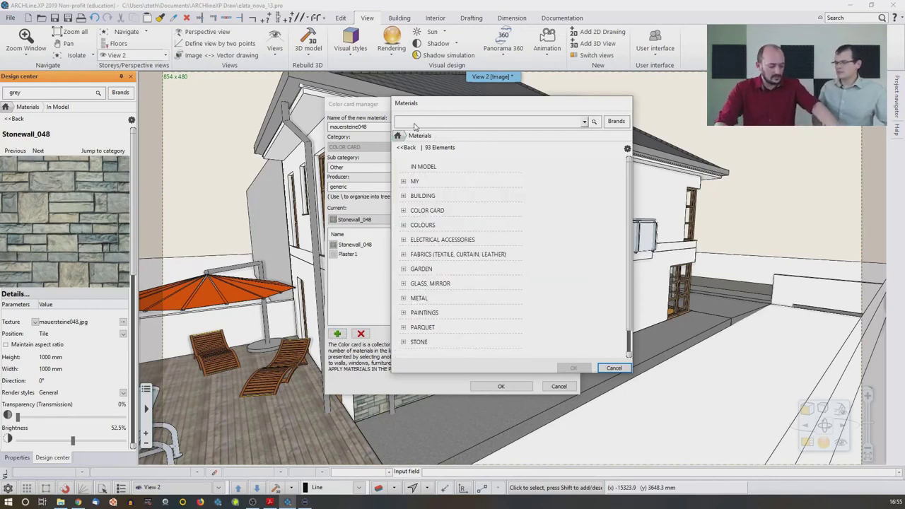
type("bright")
key("Return")
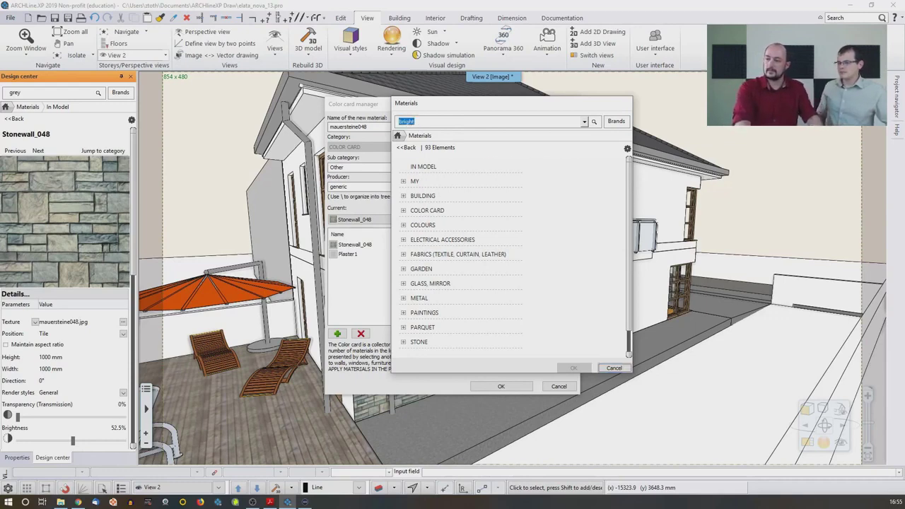
left_click(480, 292)
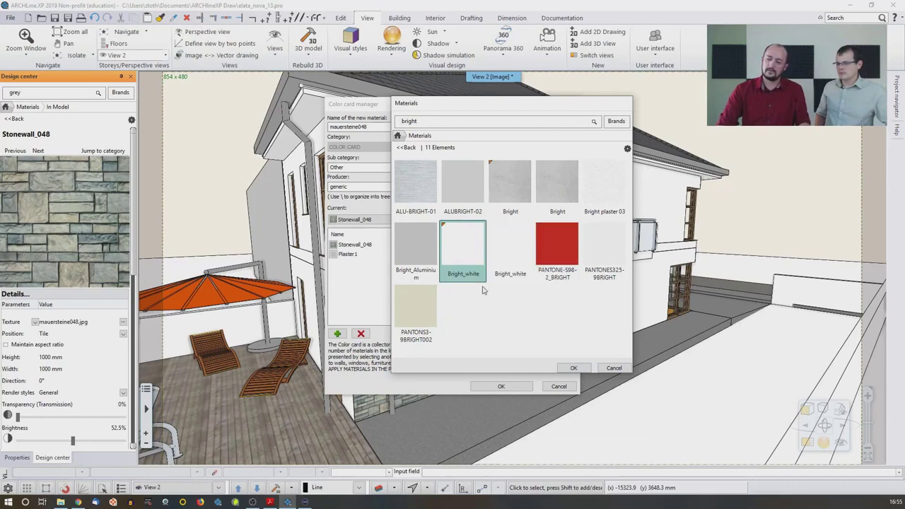
mouse_move(453, 236)
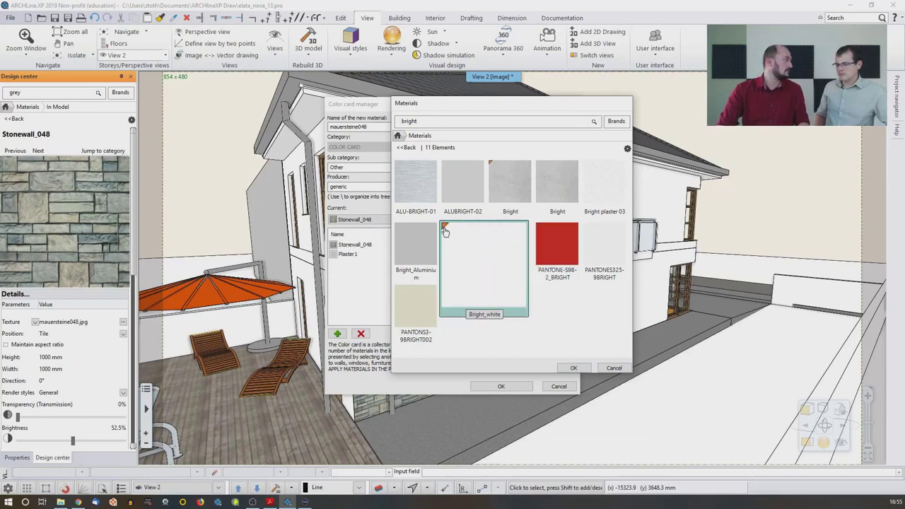
left_click(573, 368)
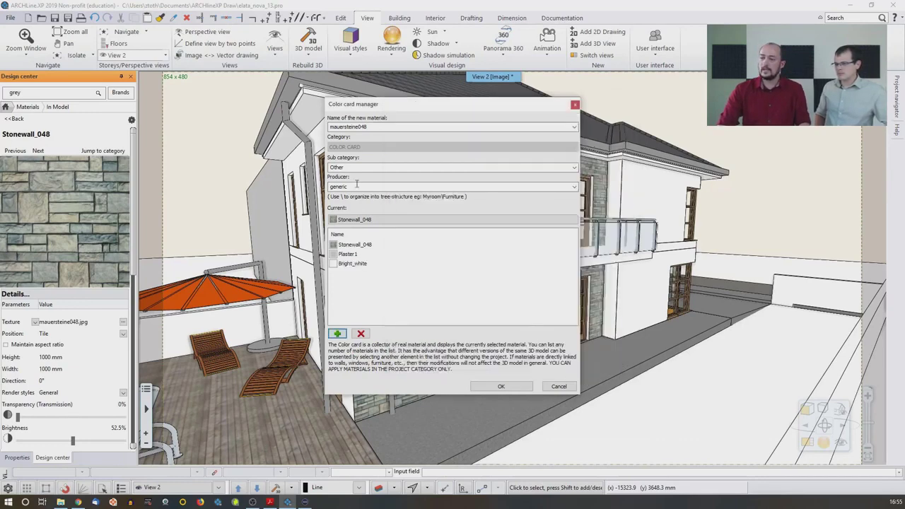
Search all materials for "brick" and add Brick-white to the color card's material list.
left_click(359, 127)
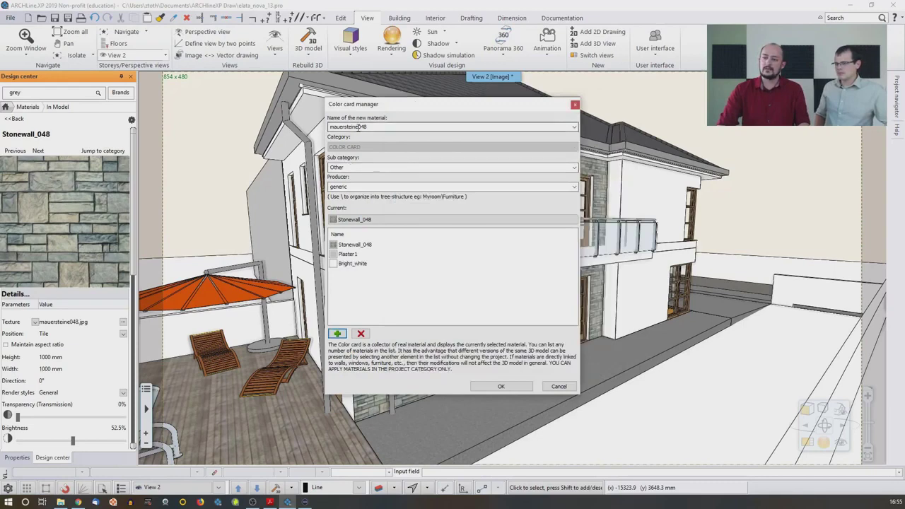
left_click(338, 333)
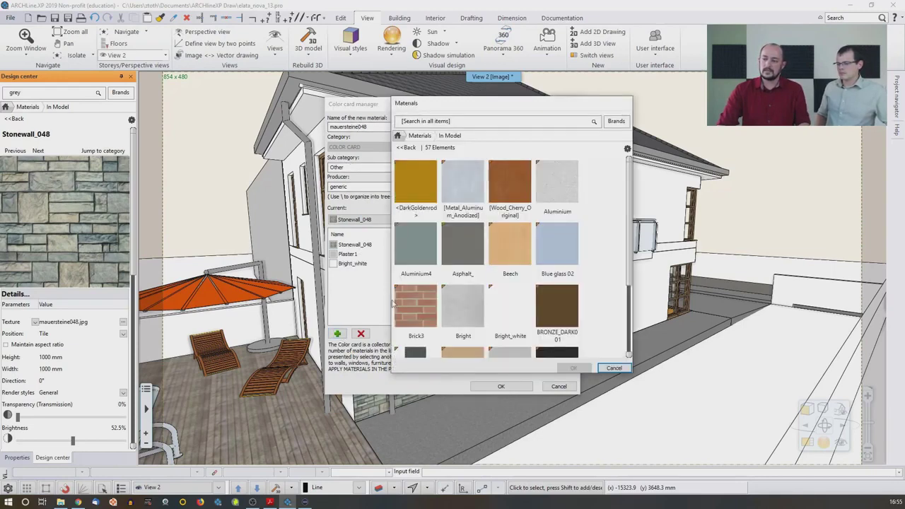
left_click(447, 123)
type("brick")
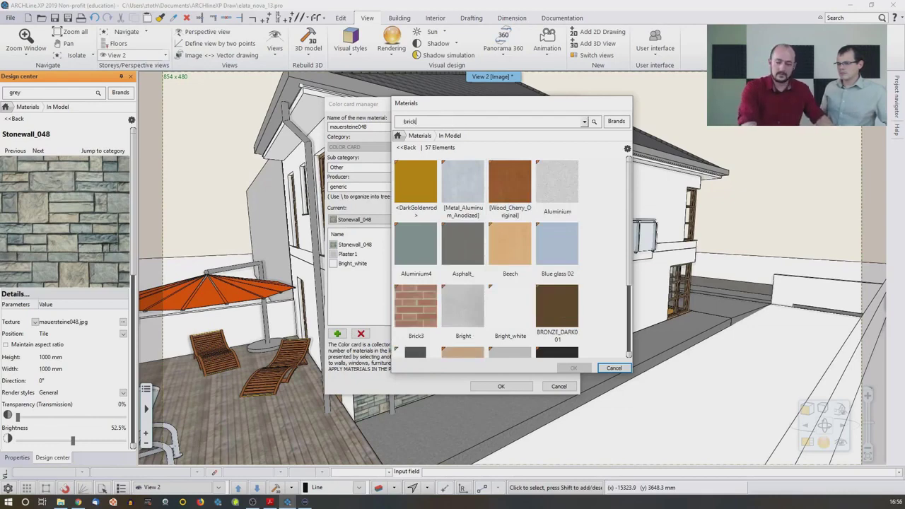
key("Return")
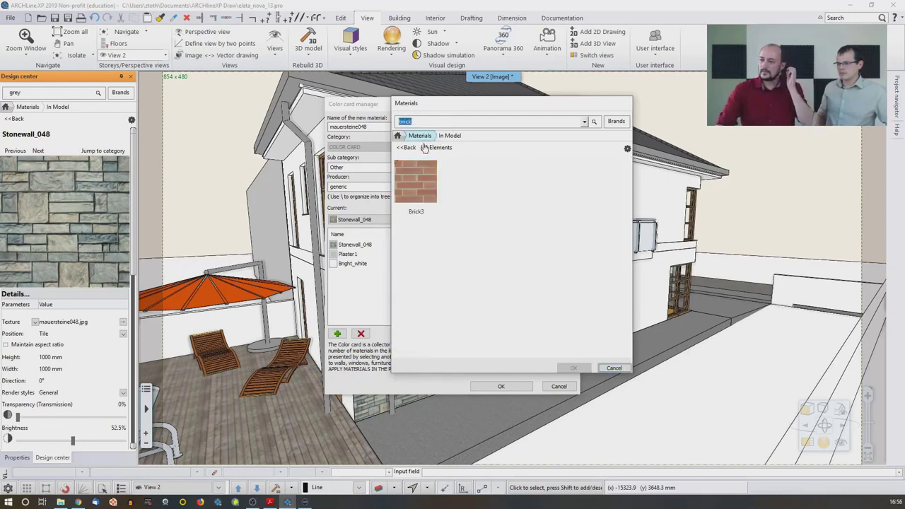
left_click(431, 135)
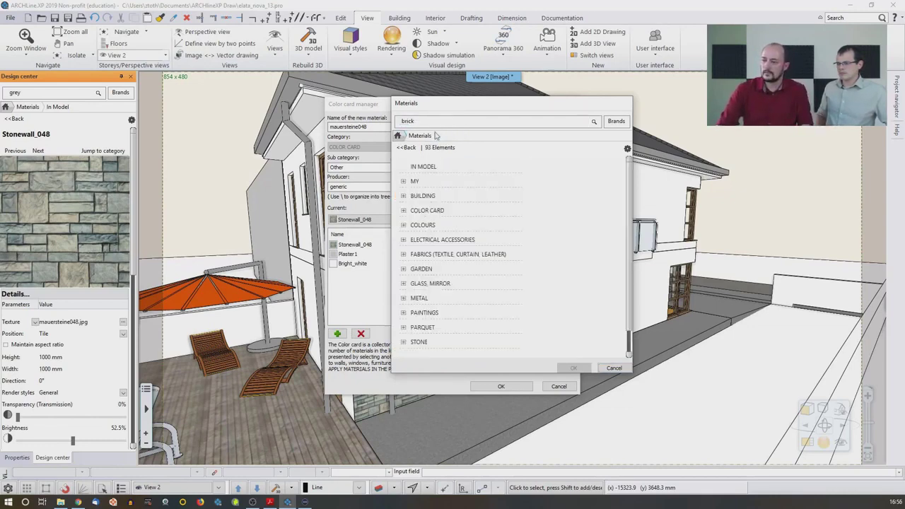
left_click(423, 167)
left_click(422, 122)
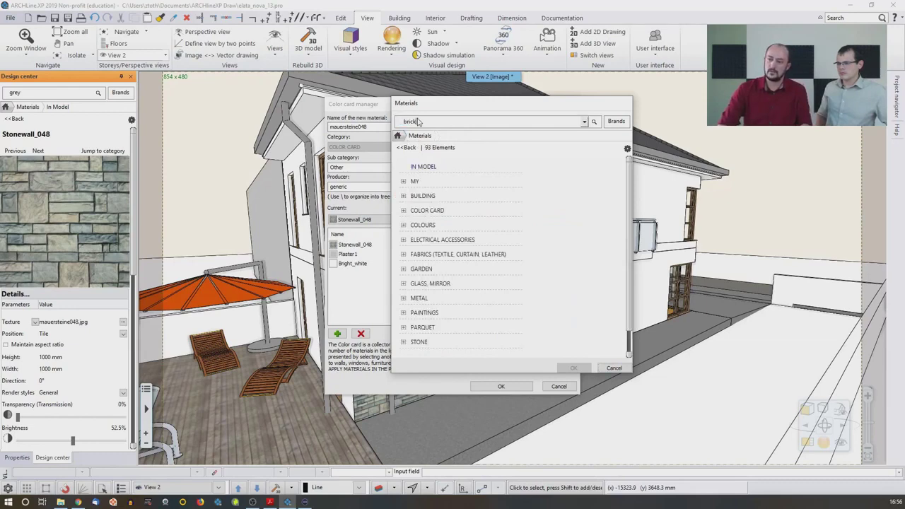
key("Return")
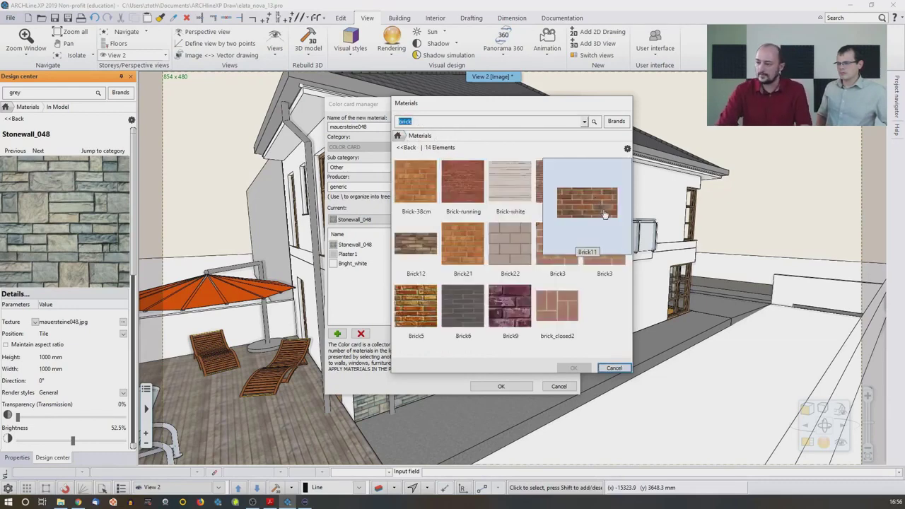
mouse_move(505, 262)
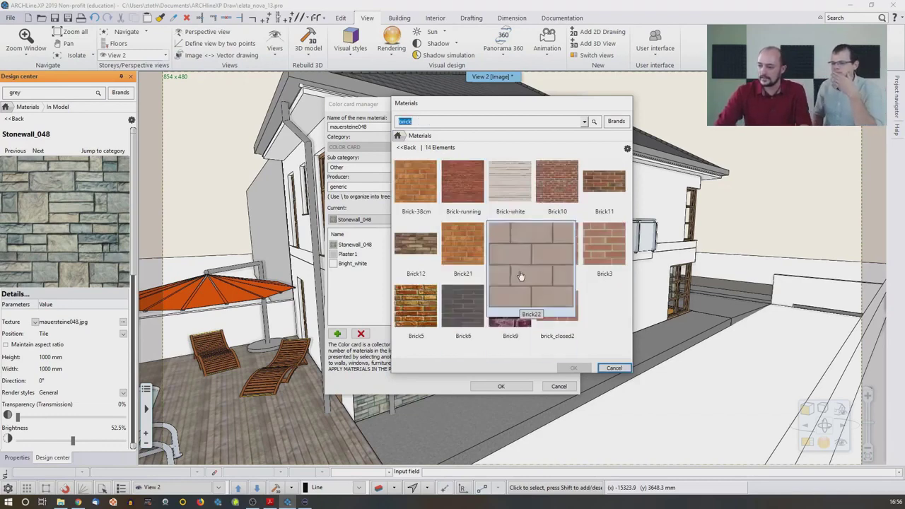
mouse_move(538, 267)
mouse_move(520, 203)
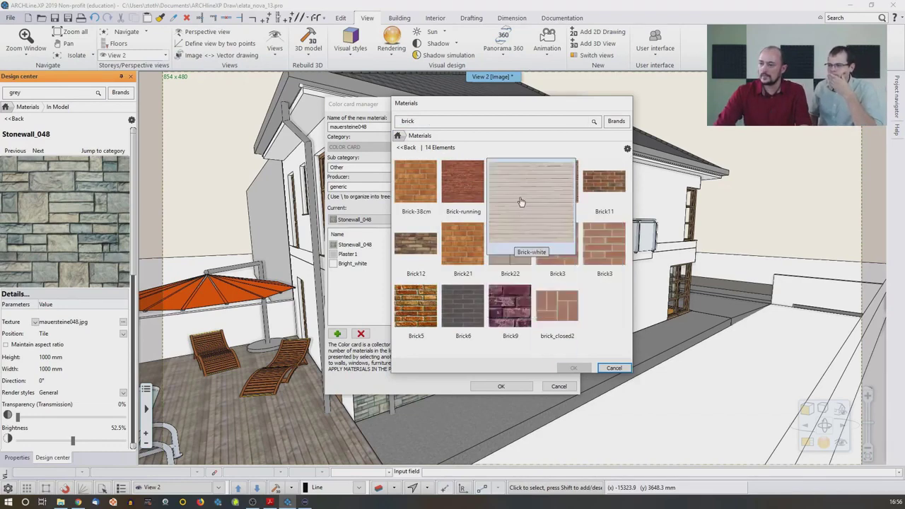
left_click(520, 202)
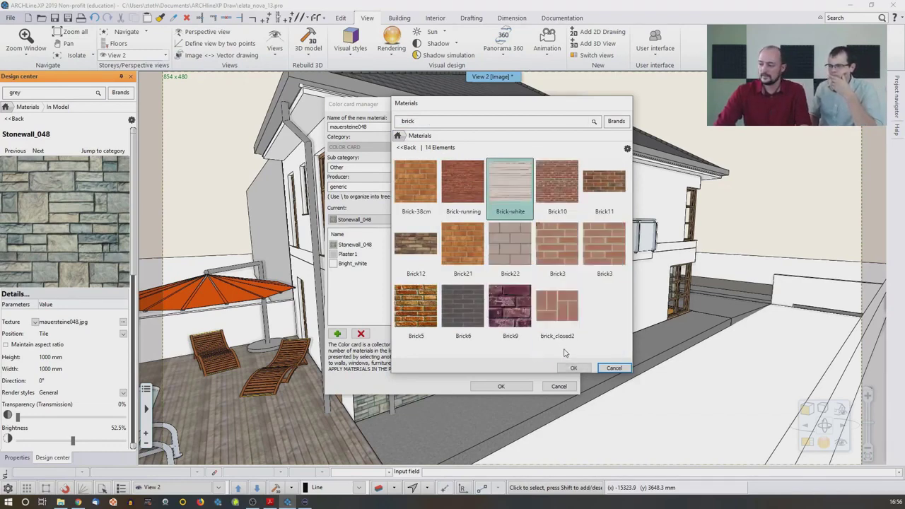
left_click(573, 368)
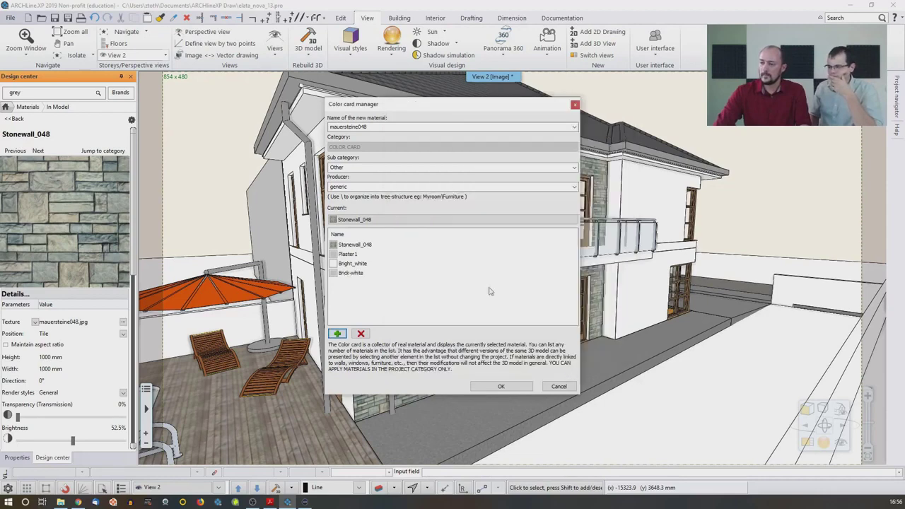
Search all materials for "brown", add RAL 8007 Fawn brown to the color card, and accept the finished card.
left_click(337, 333)
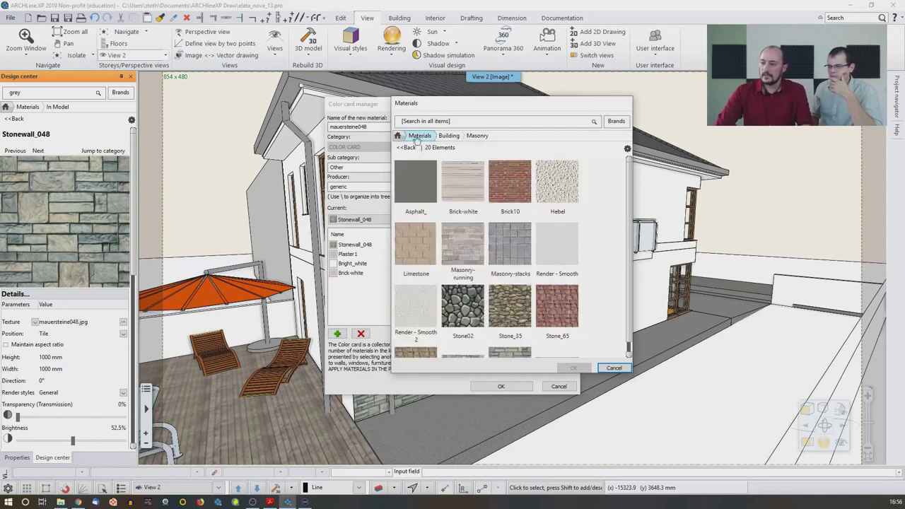
left_click(416, 136)
left_click(419, 122)
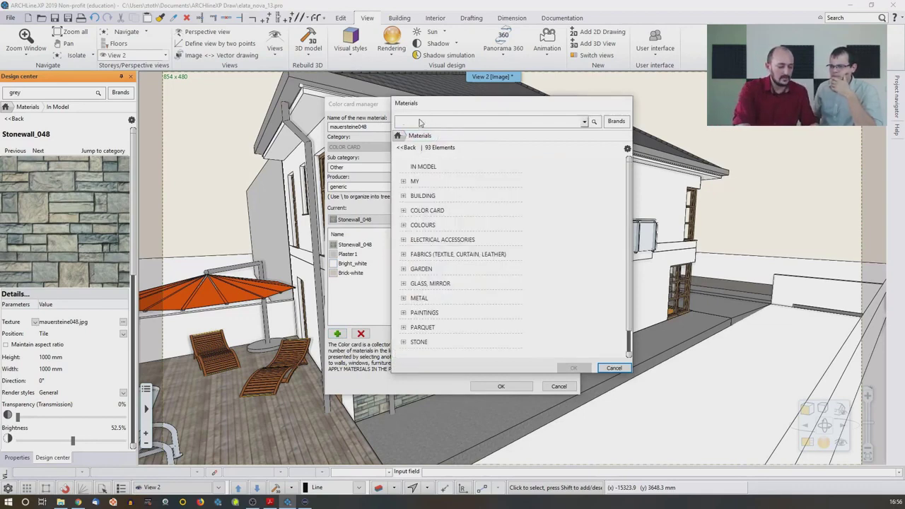
type("brown")
key("Return")
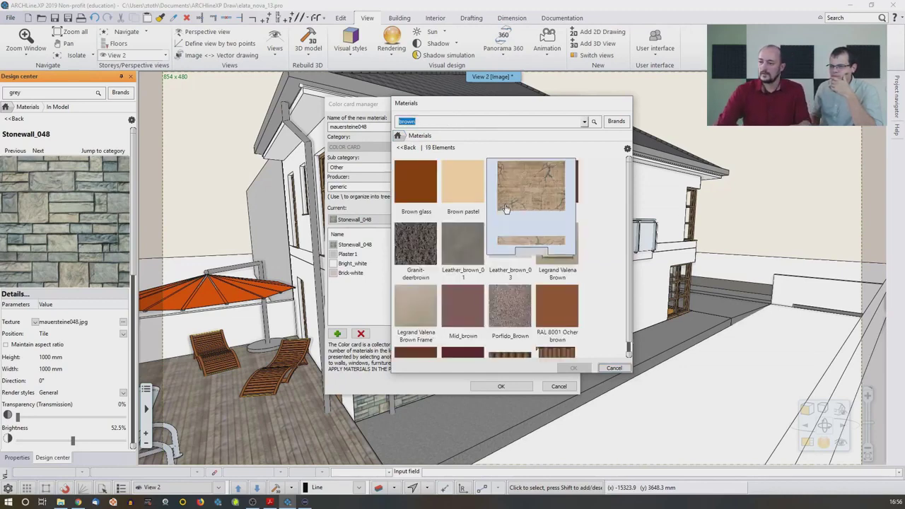
scroll(584, 267, "down", 2)
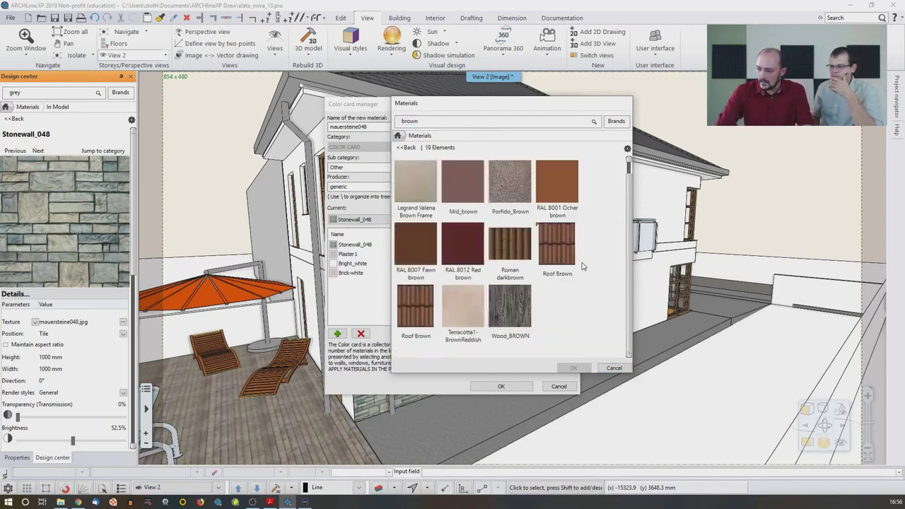
mouse_move(575, 196)
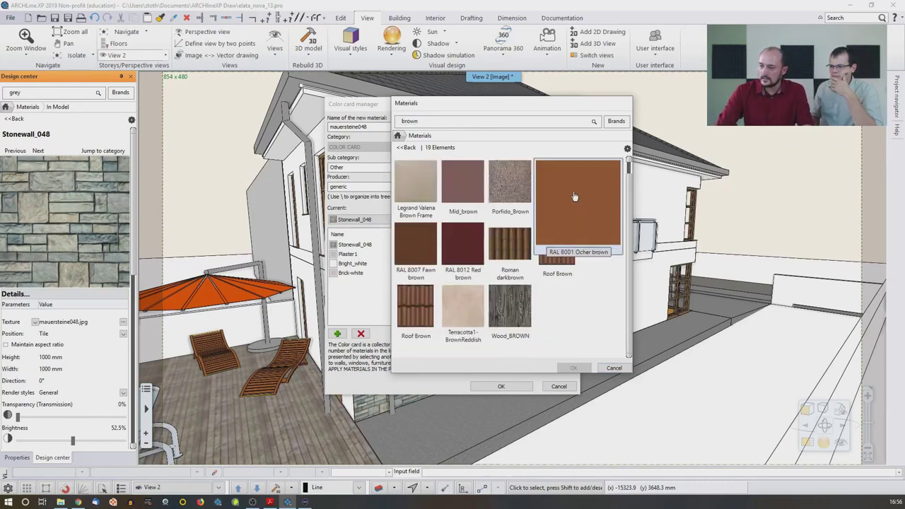
left_click(428, 253)
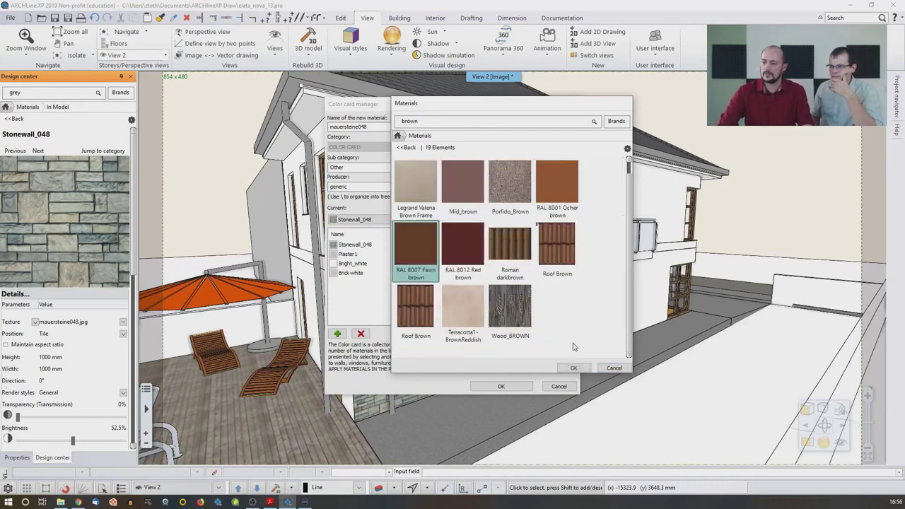
left_click(567, 369)
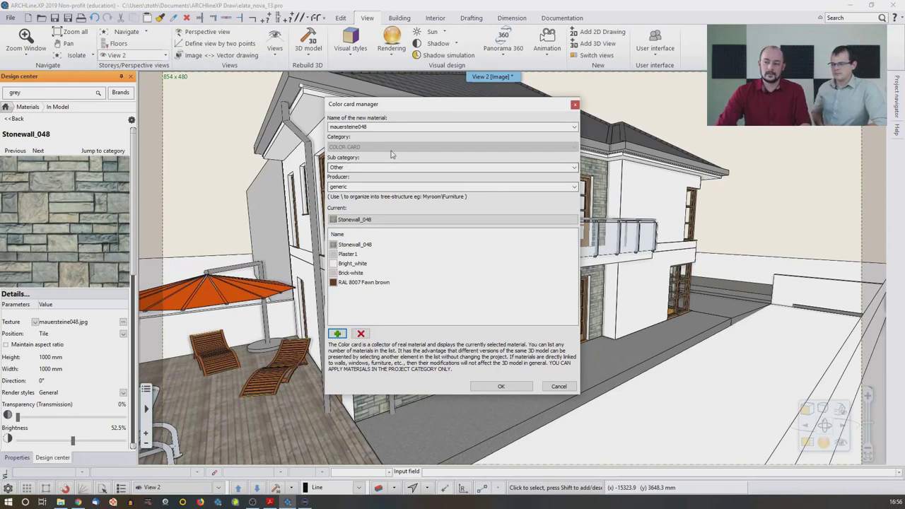
left_click(500, 387)
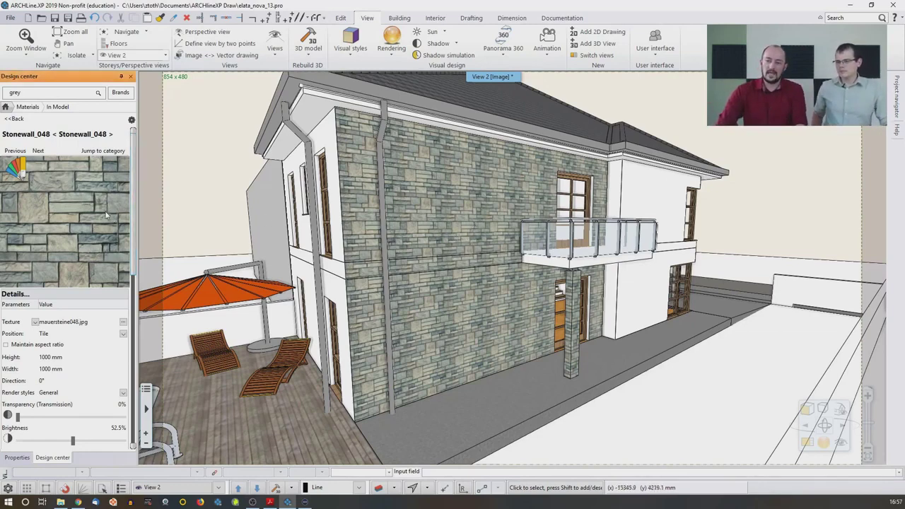
Replace the stone material on the balcony-side wall with the Stonewall_048 color card throughout the model, choosing Plaster1 from the card.
left_click_drag(127, 230, 460, 185)
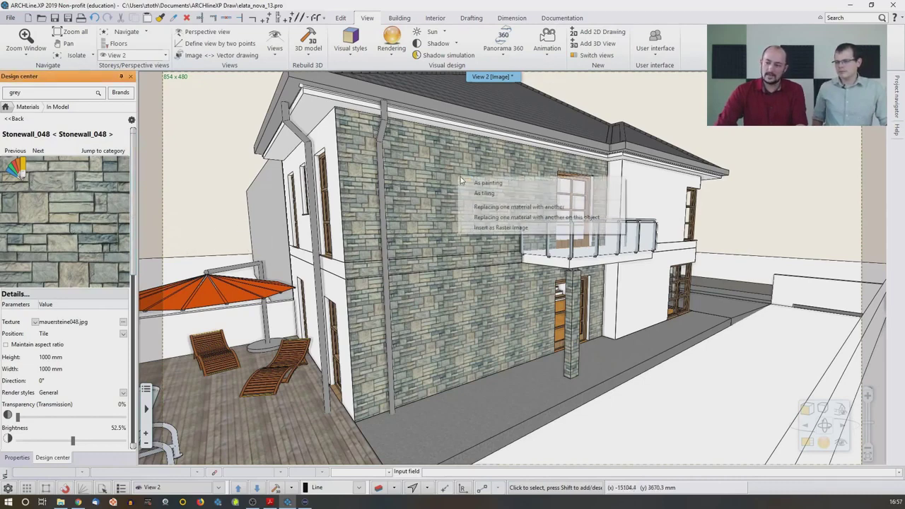
left_click(512, 208)
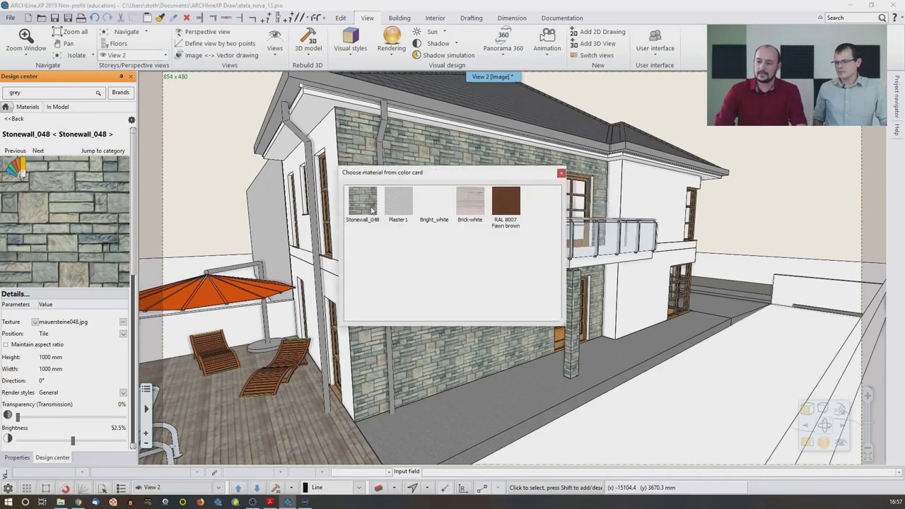
left_click(399, 203)
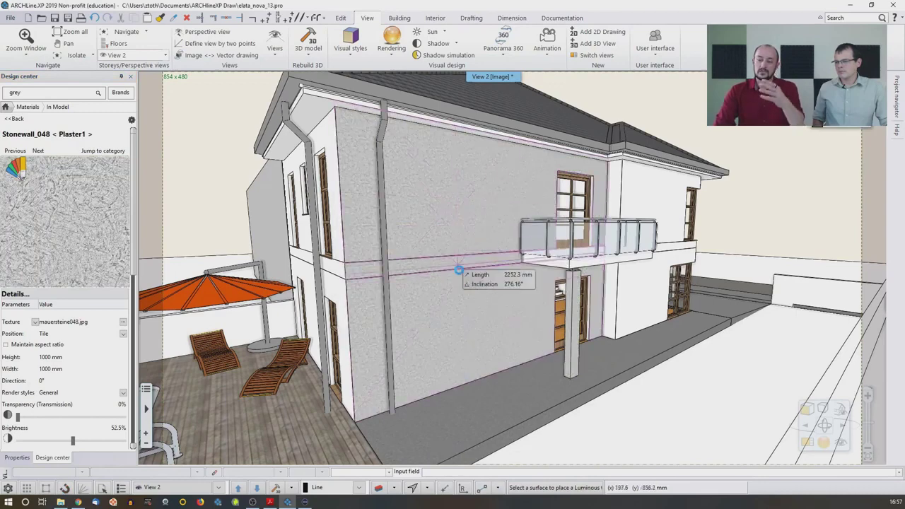
Switch the balcony-side wall's color card to the Stonewall_048 material and return to the Design center's home page.
left_click(465, 306)
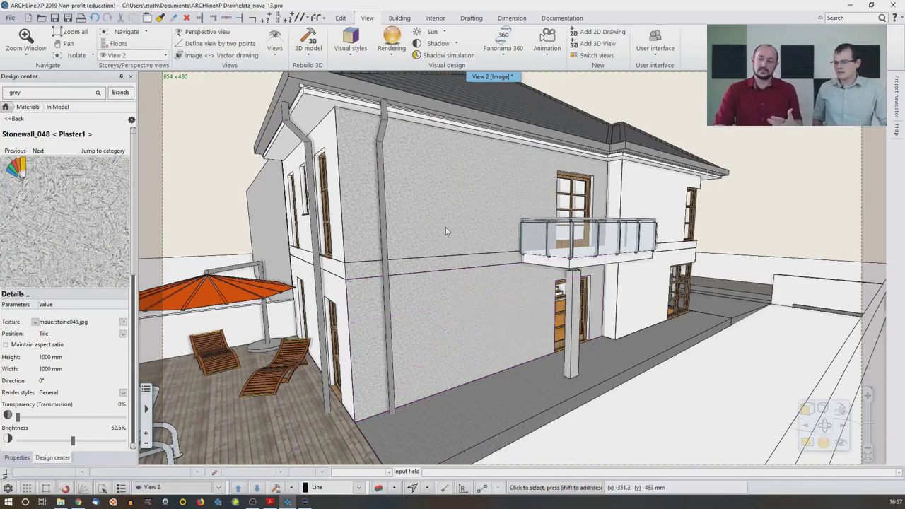
left_click(21, 173)
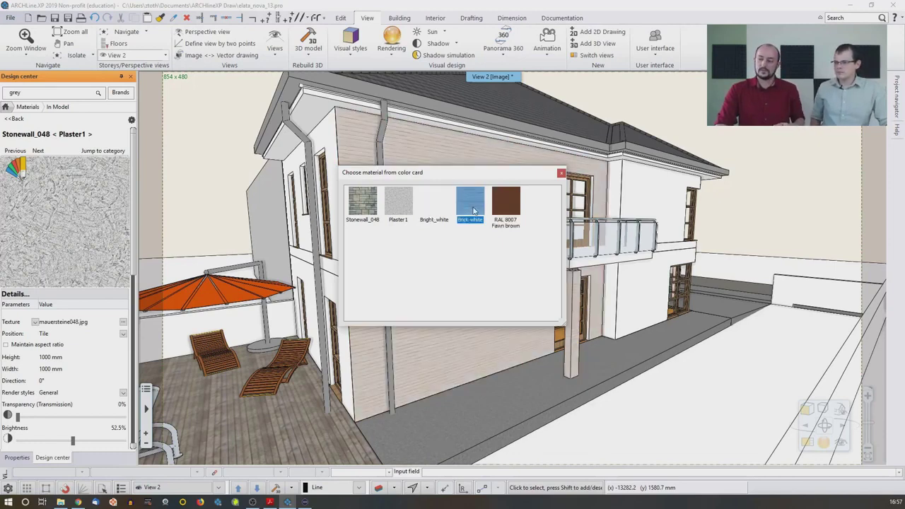
left_click_drag(450, 177, 730, 172)
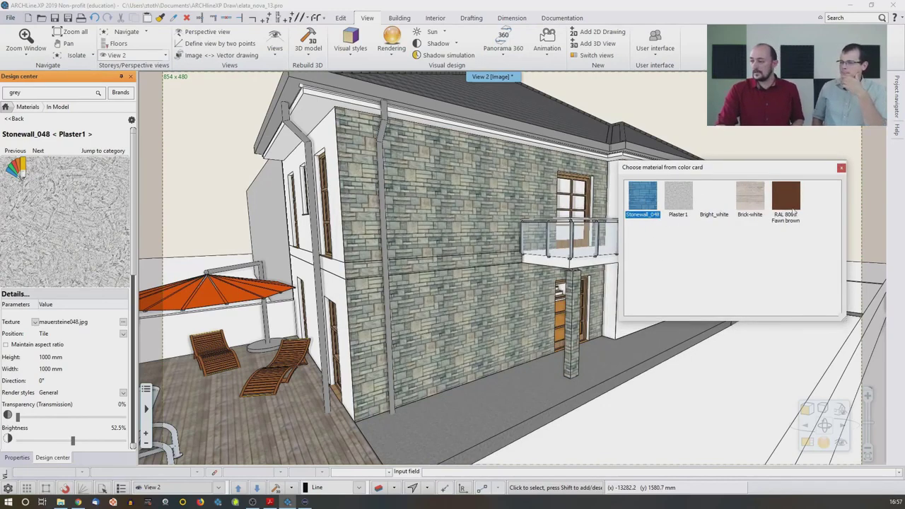
left_click(841, 168)
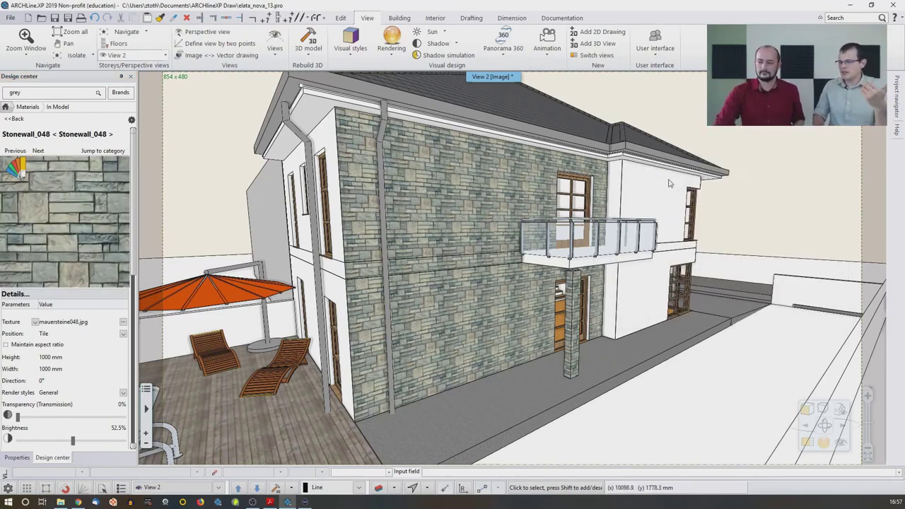
left_click(6, 107)
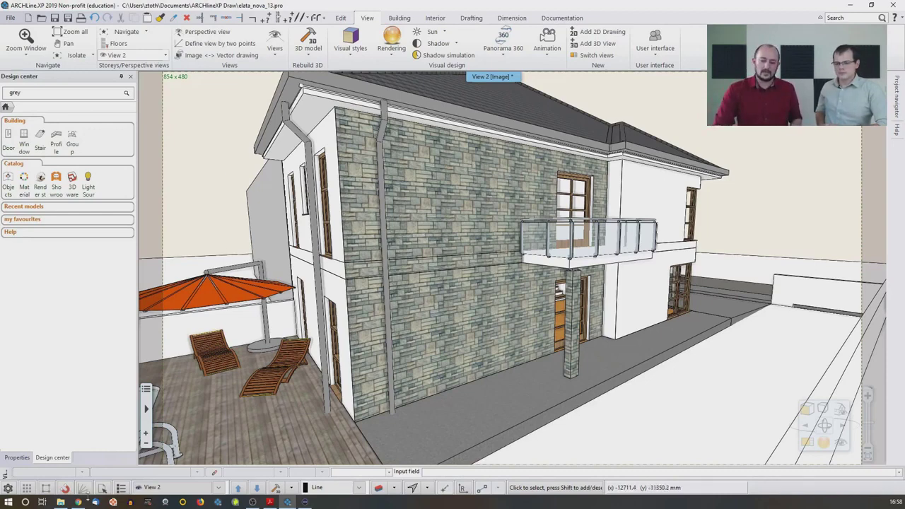
Switch to Chrome and search Google for "brick texture seamless".
left_click(78, 479)
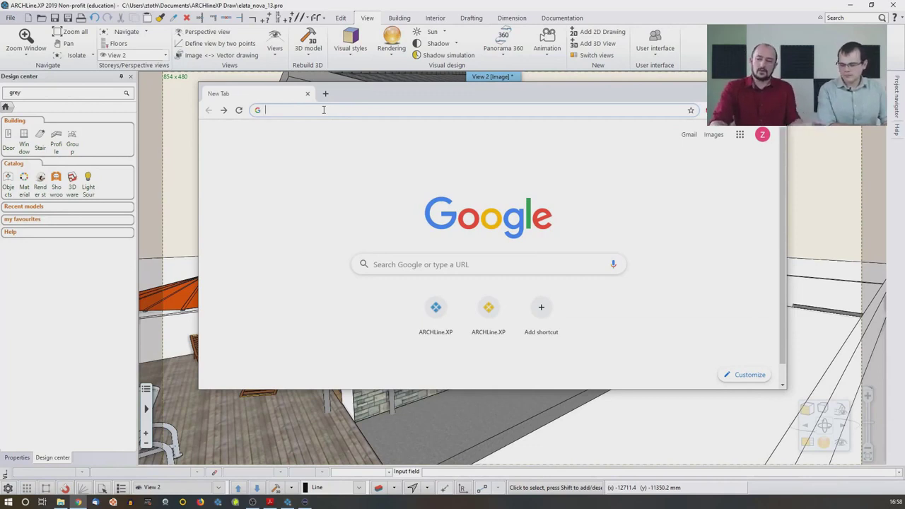
type("bricv")
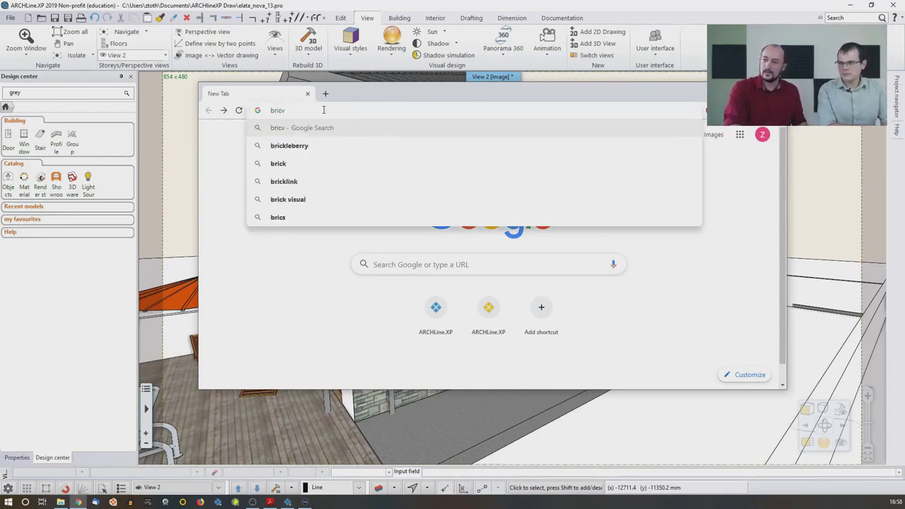
key("BackSpace")
type("k")
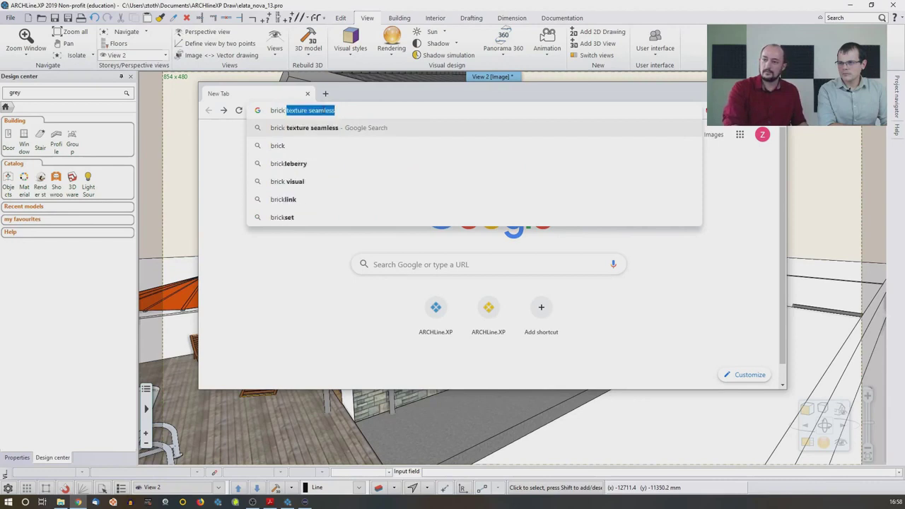
key("Right")
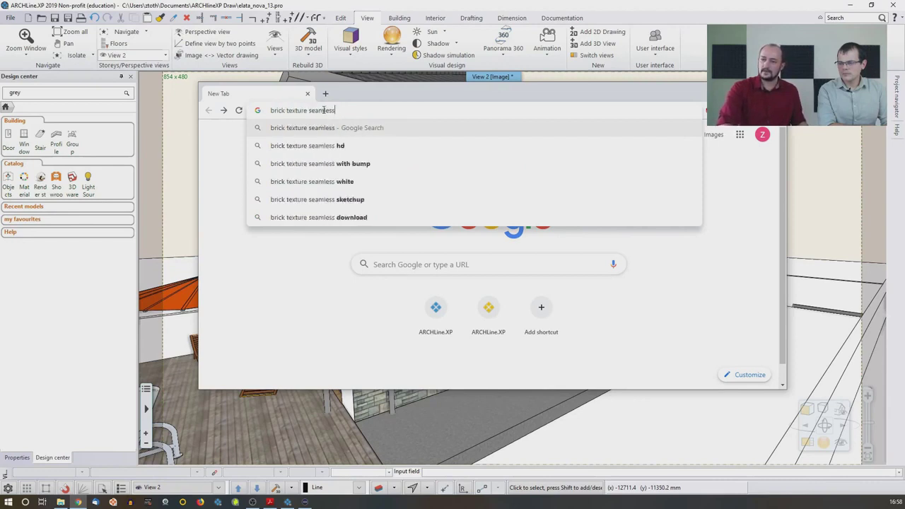
key("Return")
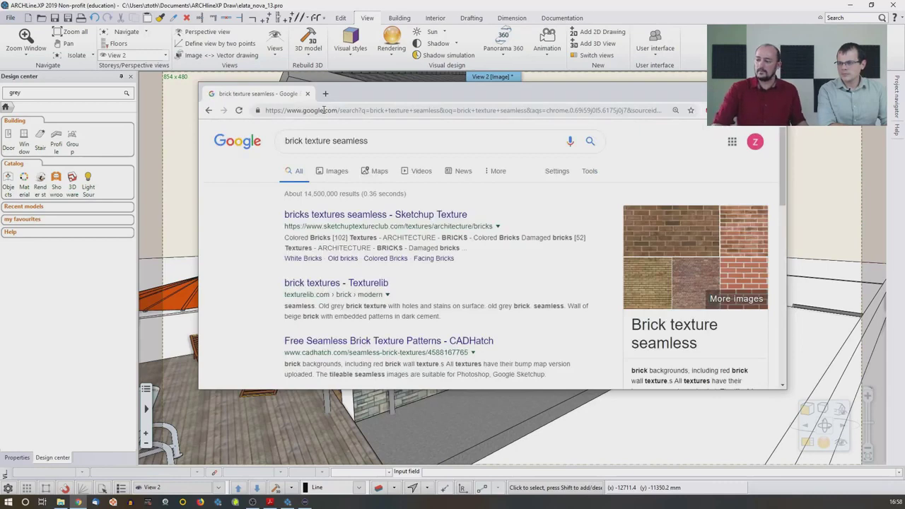
Show the image results for the brick texture search and filter them by "grey" and "large".
left_click(337, 172)
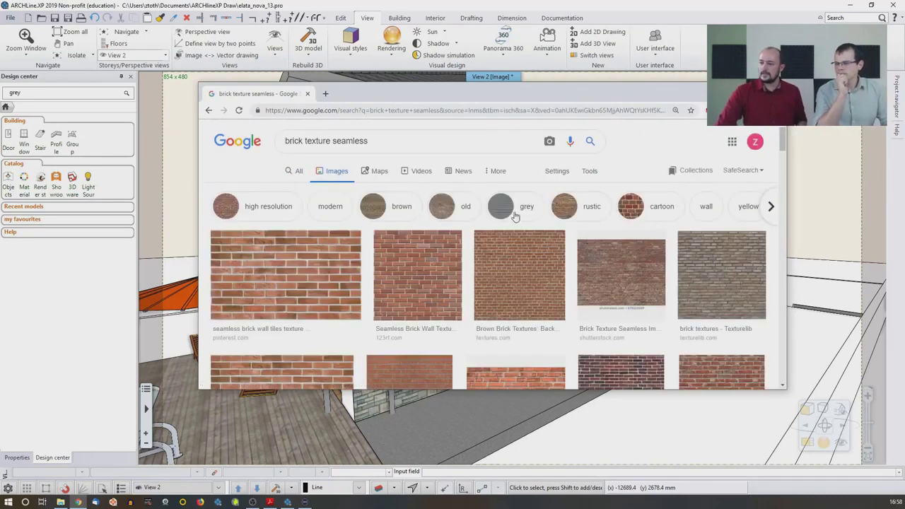
left_click(514, 212)
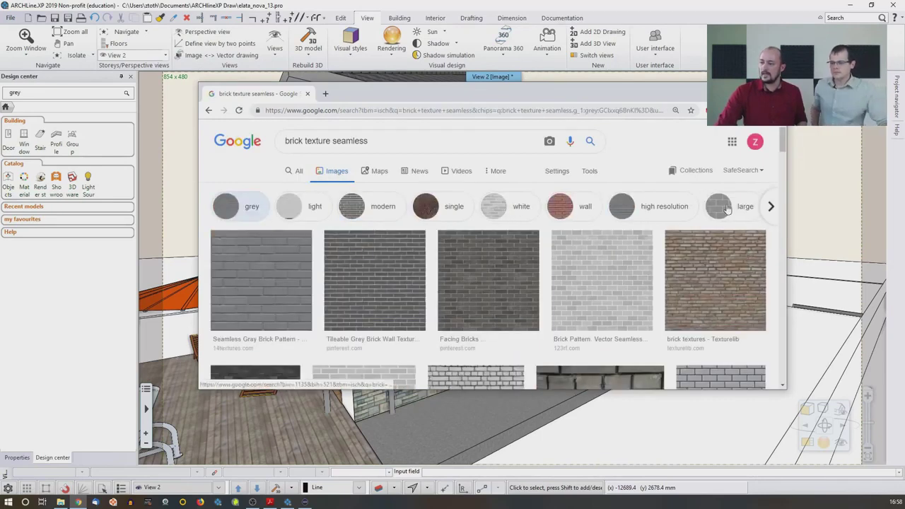
left_click(727, 206)
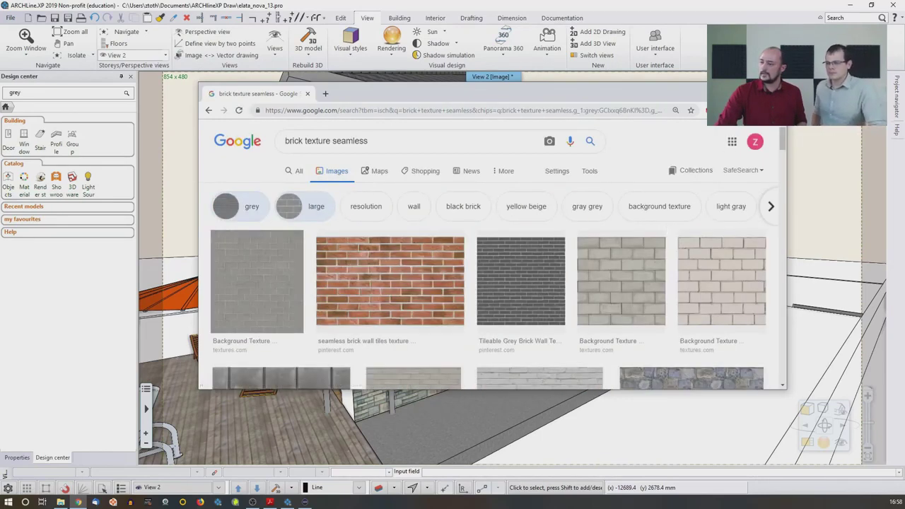
Find the pale CinderblockClean0007 brick texture among the image results and copy its image.
scroll(495, 269, "down", 3)
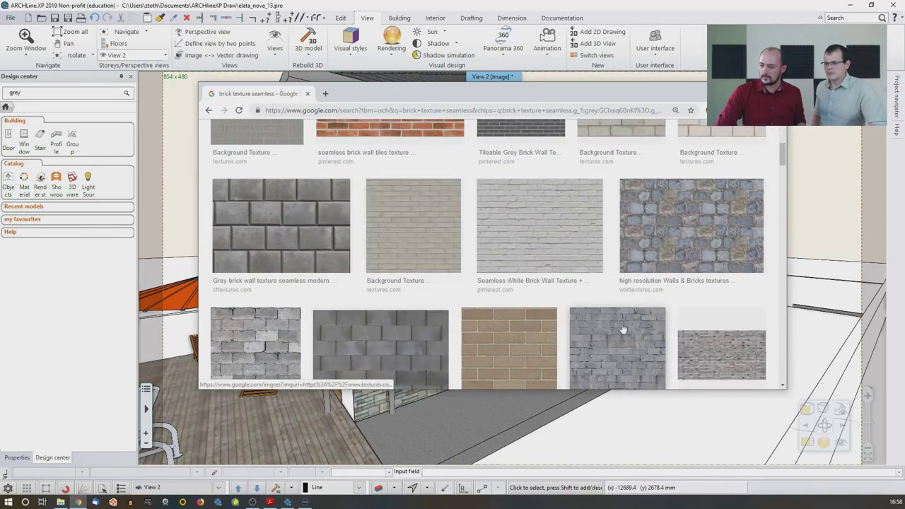
scroll(438, 307, "up", 2)
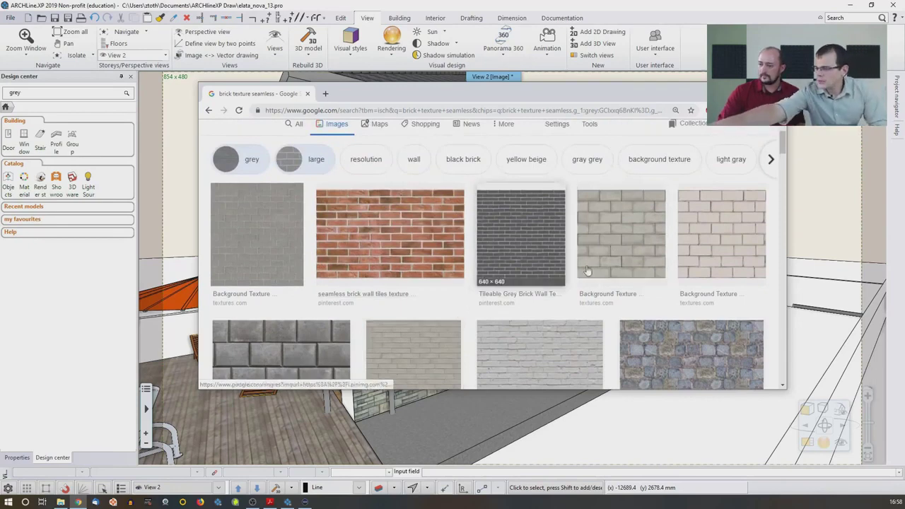
left_click(710, 251)
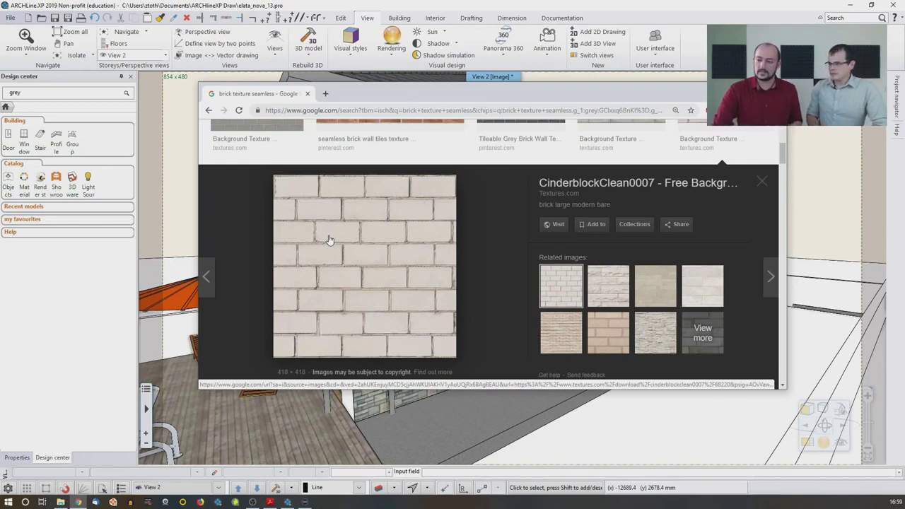
right_click(363, 269)
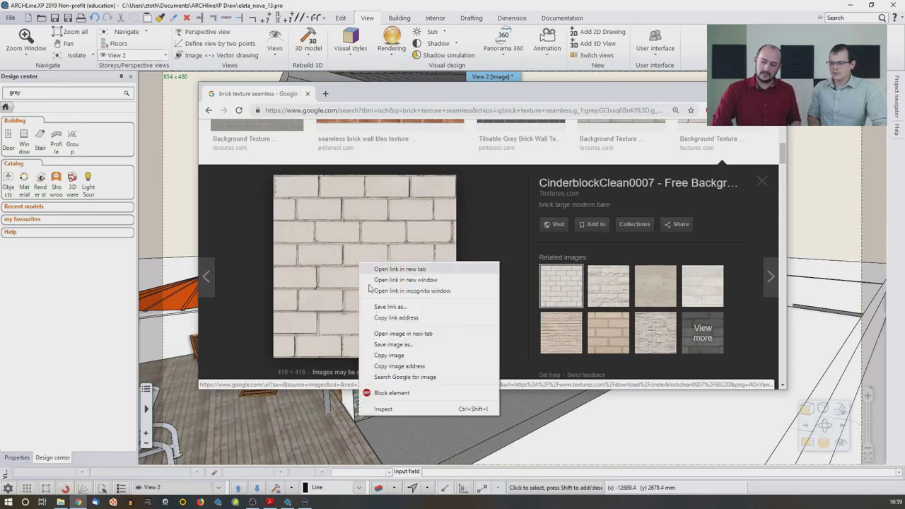
left_click(389, 356)
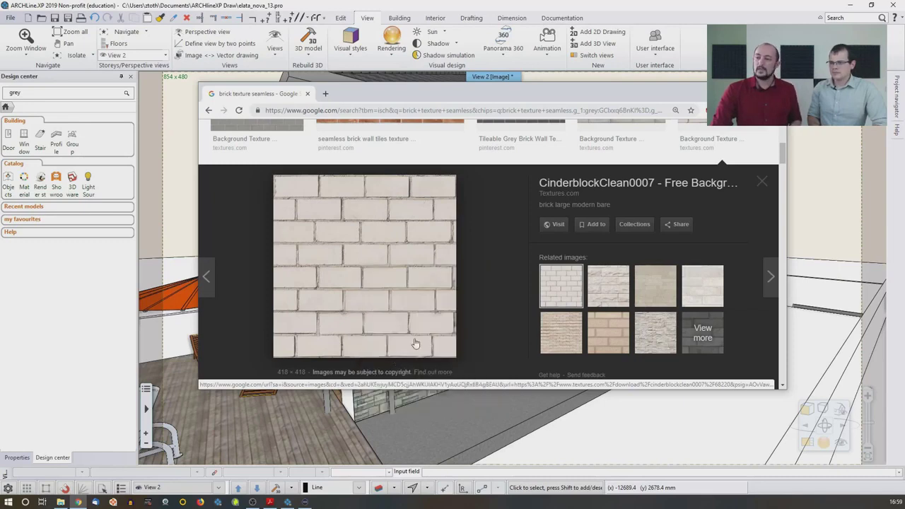
Switch back to ARCHLine.XP and create a new material under BUILDING, Brick, using the copied brick image as its texture.
left_click(501, 9)
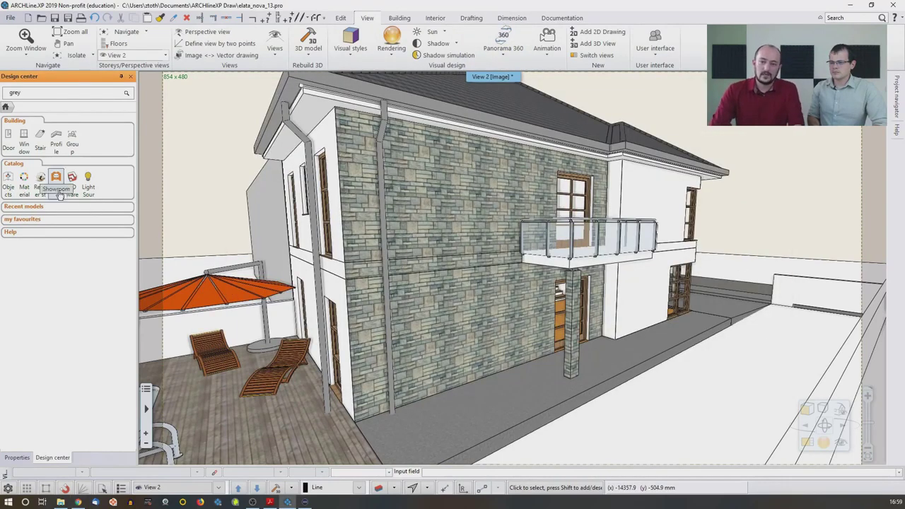
left_click(25, 179)
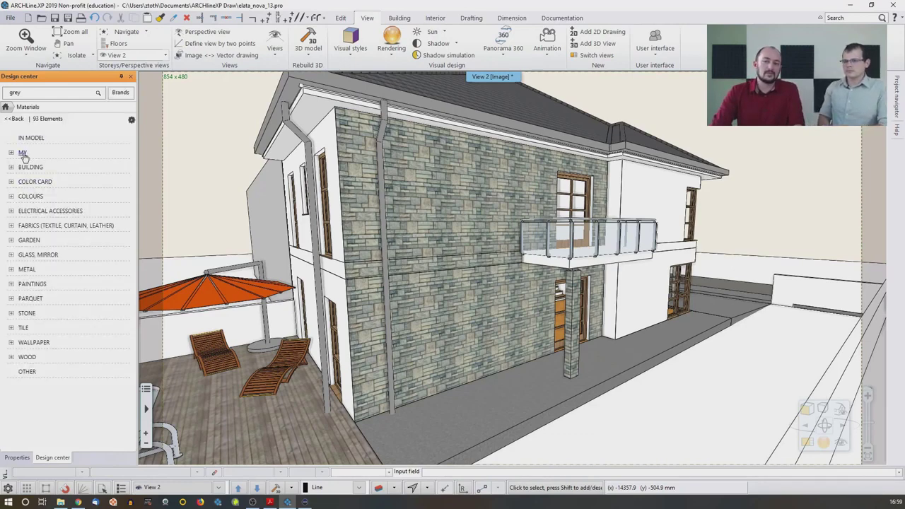
left_click(22, 153)
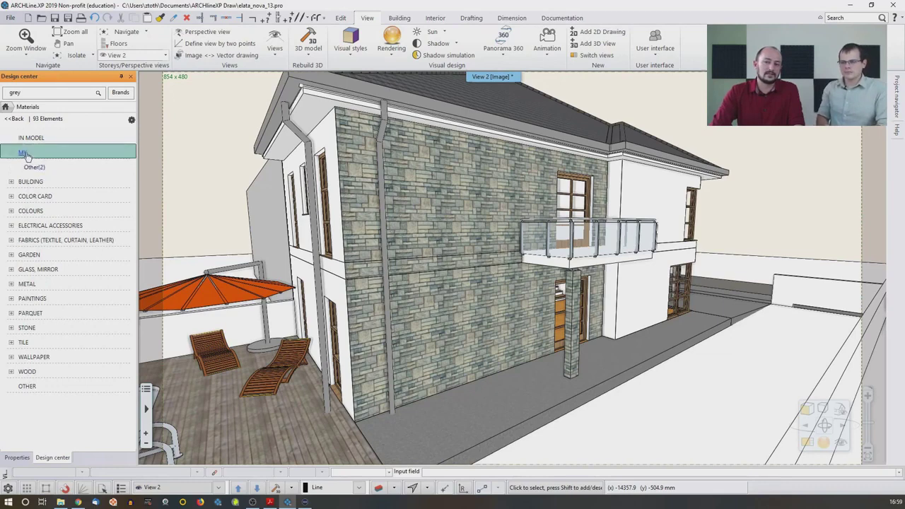
left_click(131, 121)
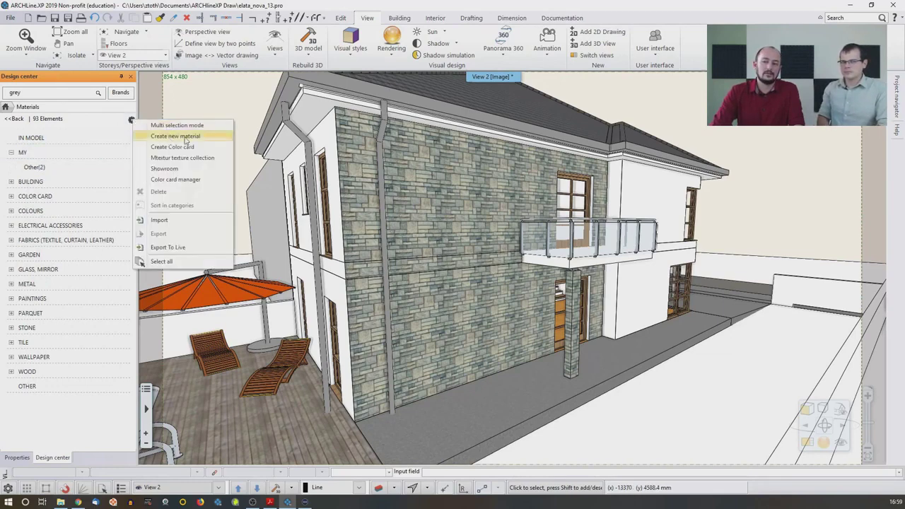
left_click(176, 136)
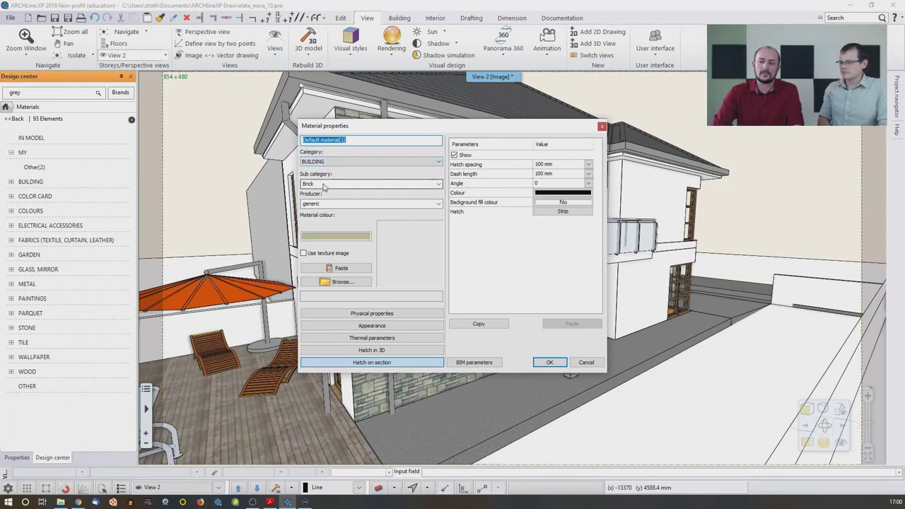
left_click(342, 269)
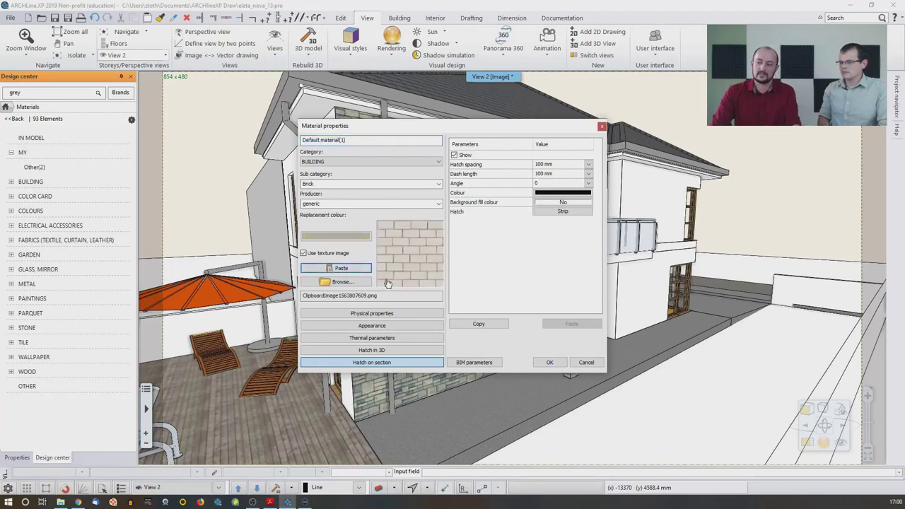
Set the new brick material's render style to Wall.
left_click(375, 325)
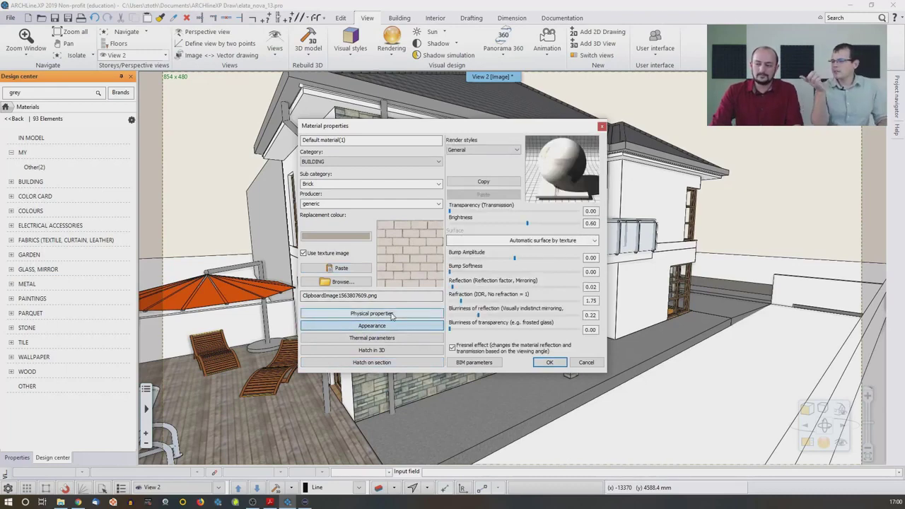
left_click(510, 150)
left_click(459, 270)
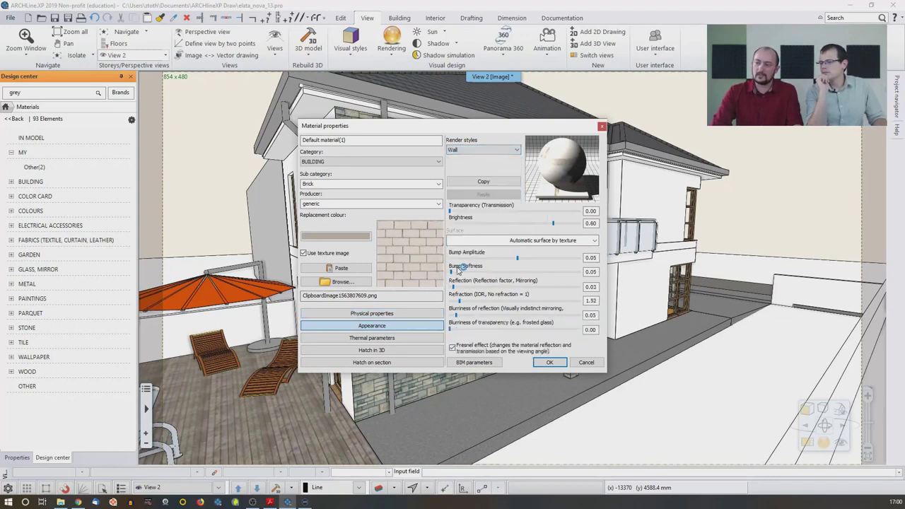
Set the brick material's horizontal mapping size to 1000 mm and check the appearance preview.
left_click(396, 315)
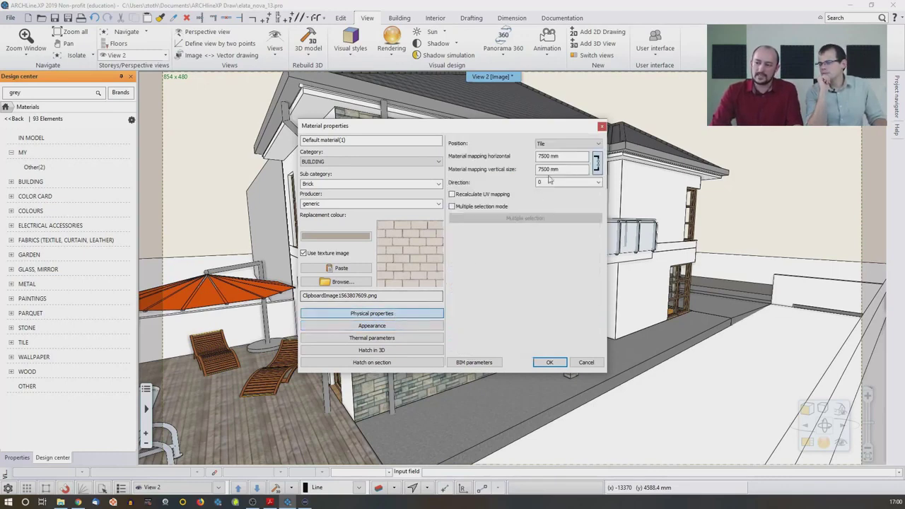
left_click_drag(586, 156, 521, 157)
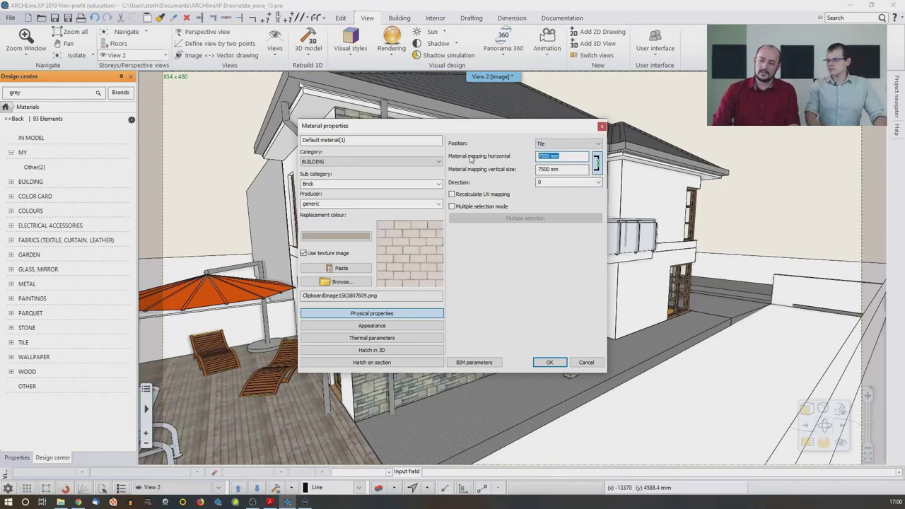
type("1000")
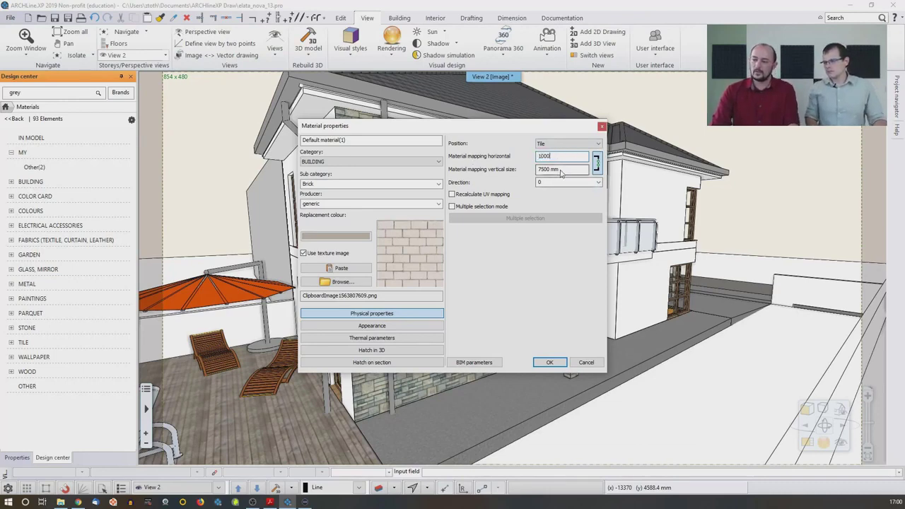
left_click(389, 327)
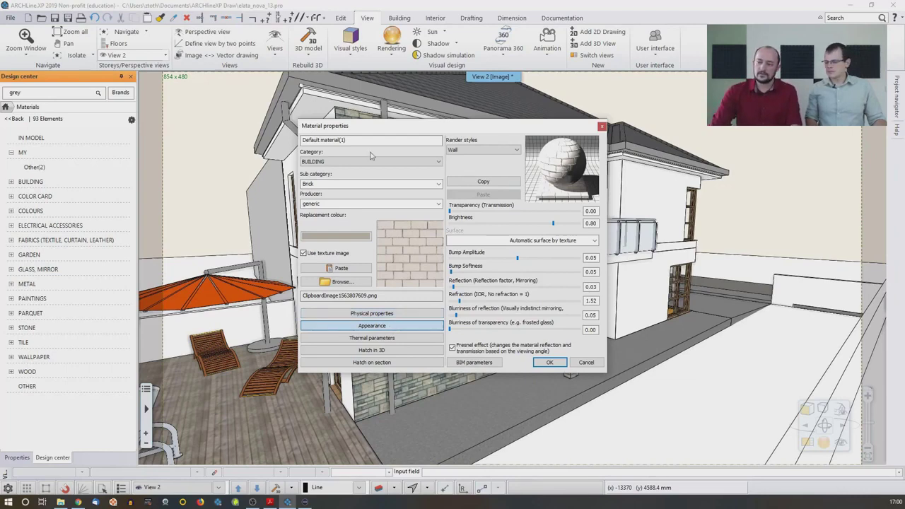
Name the new brick material "Bright grey brick 001" and save it to the material library.
left_click_drag(367, 140, 282, 139)
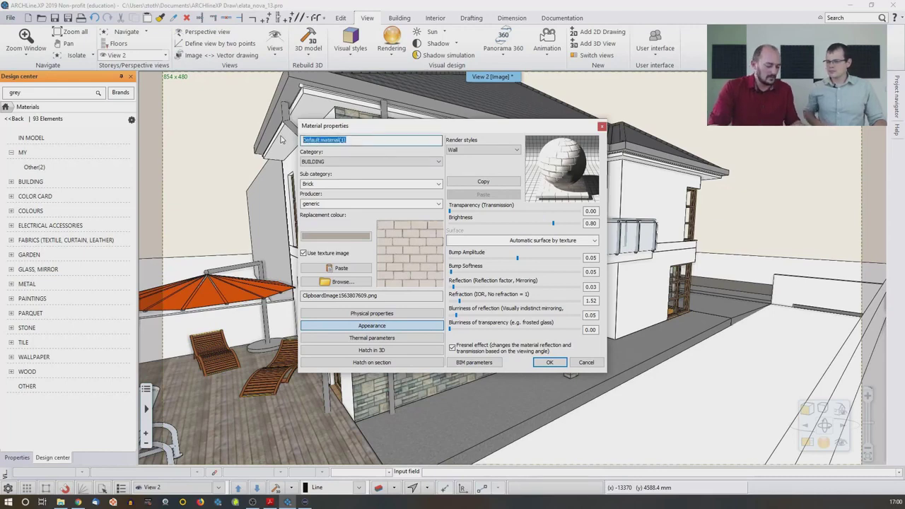
type("Bright gre")
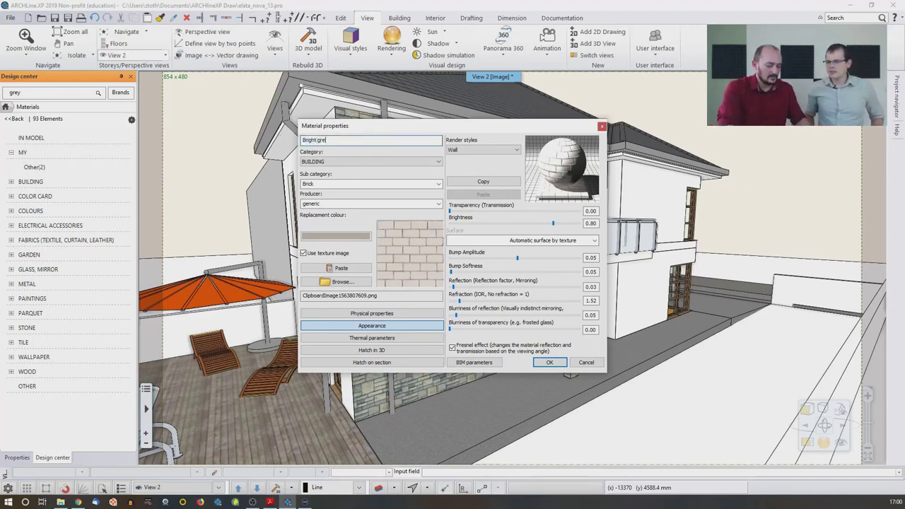
type("y")
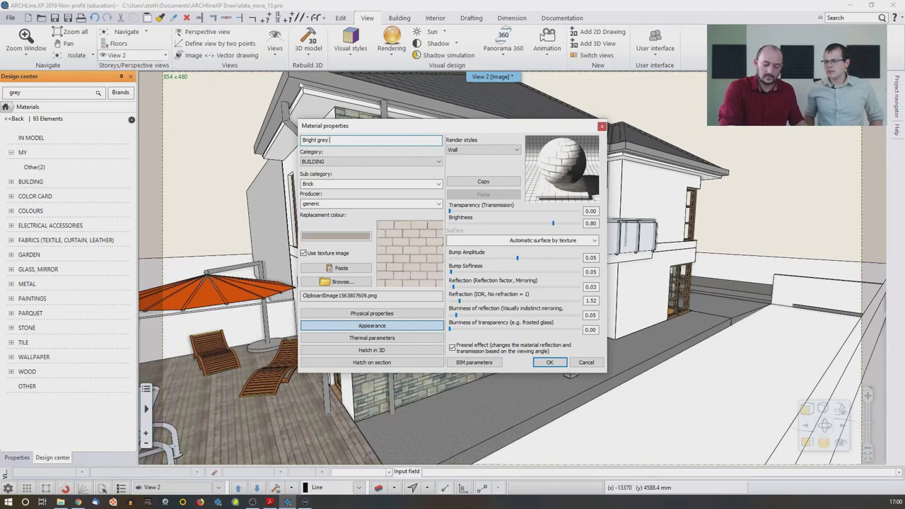
type(" bra")
key("BackSpace")
type("i")
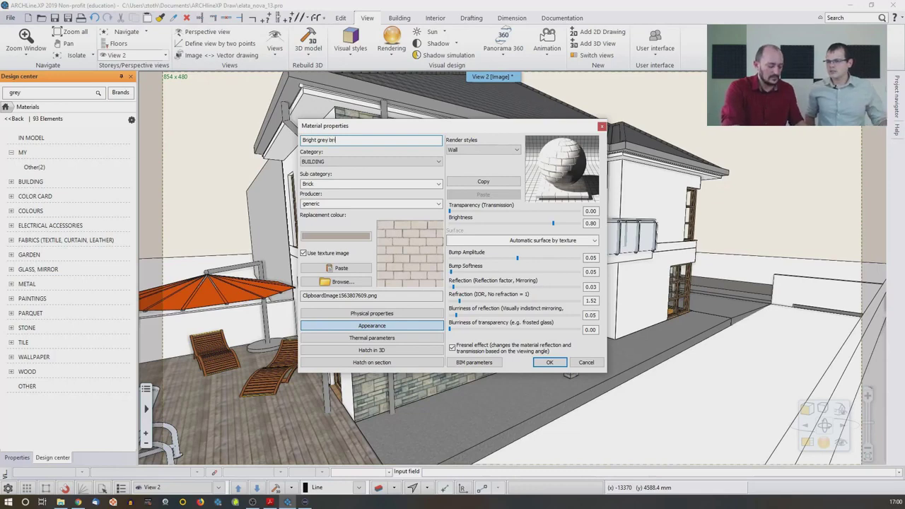
type("ck ")
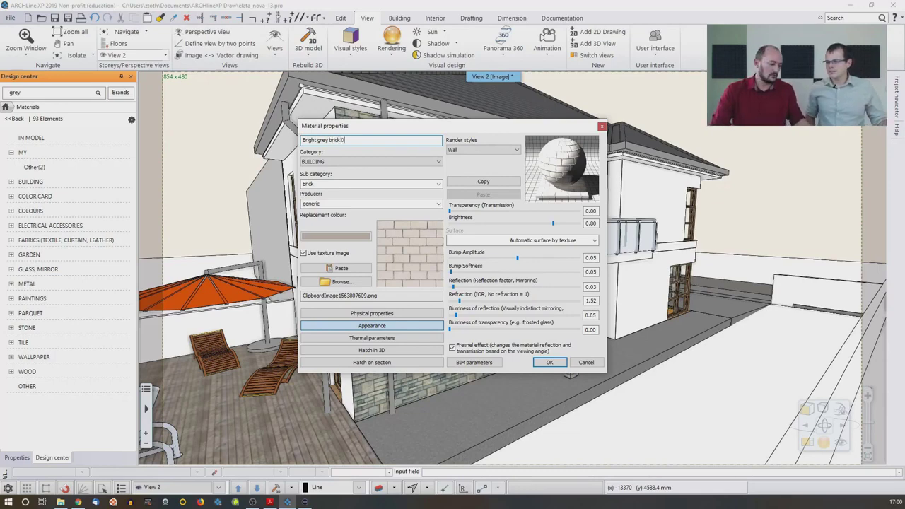
type("001")
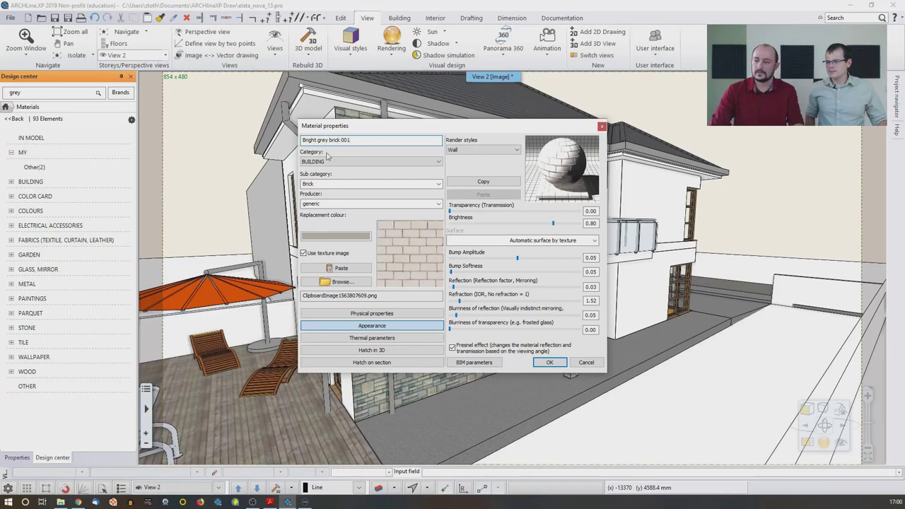
left_click(549, 362)
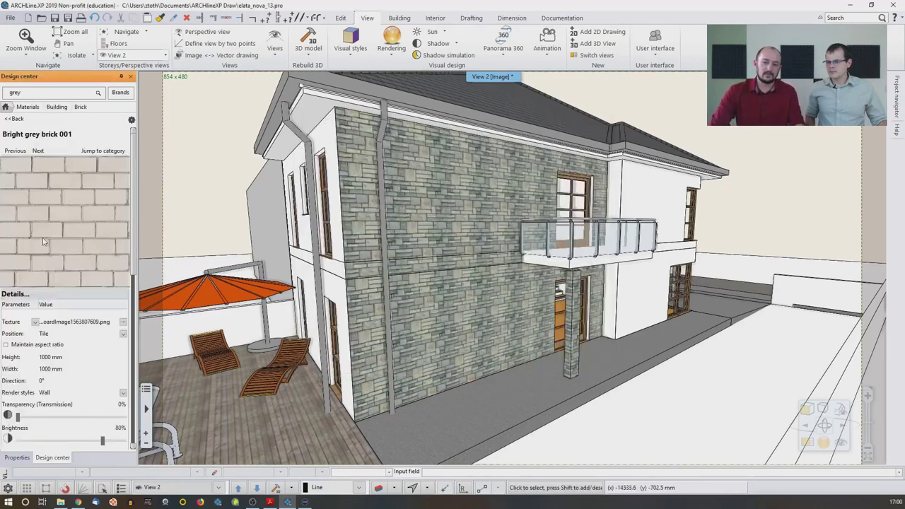
Try replacing the facade's stone material with Bright grey brick 001 across the model, and undo the replacement.
mouse_move(40, 223)
left_mouse_down()
mouse_move(486, 226)
mouse_move(486, 211)
left_mouse_up()
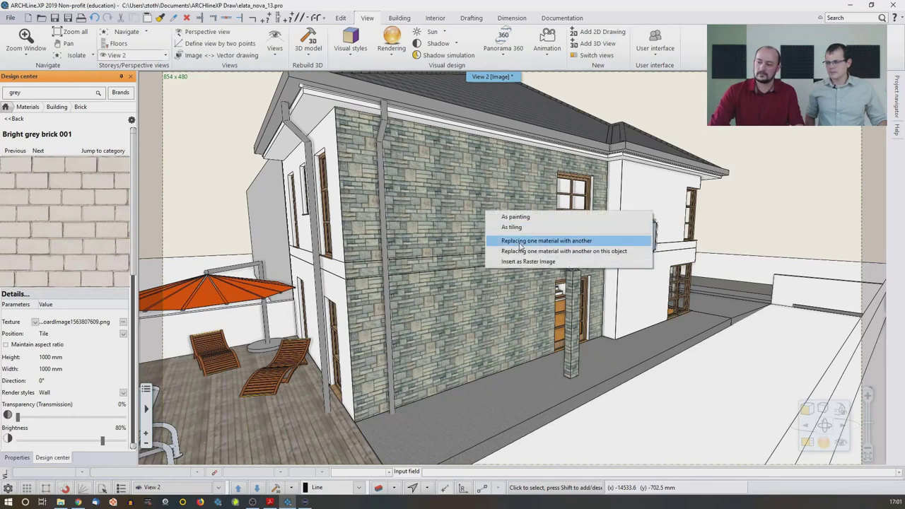
left_click(520, 242)
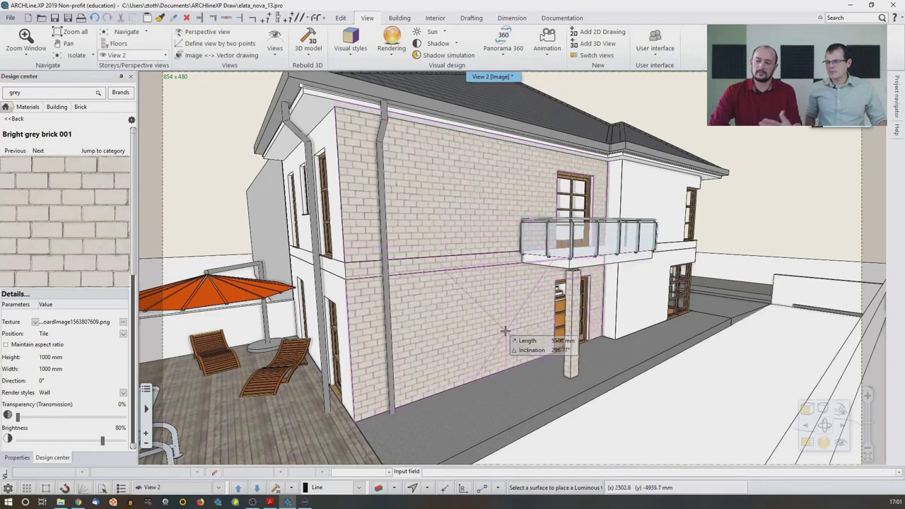
key("Escape")
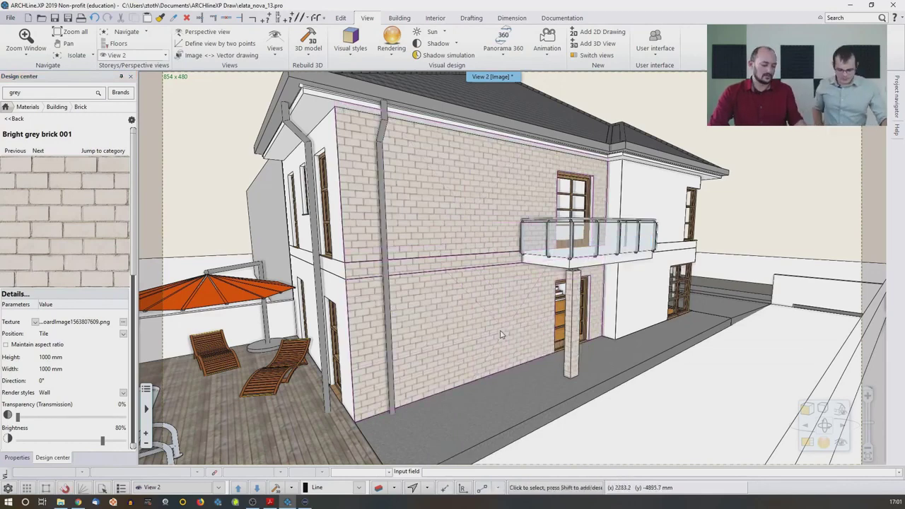
key("ctrl+z")
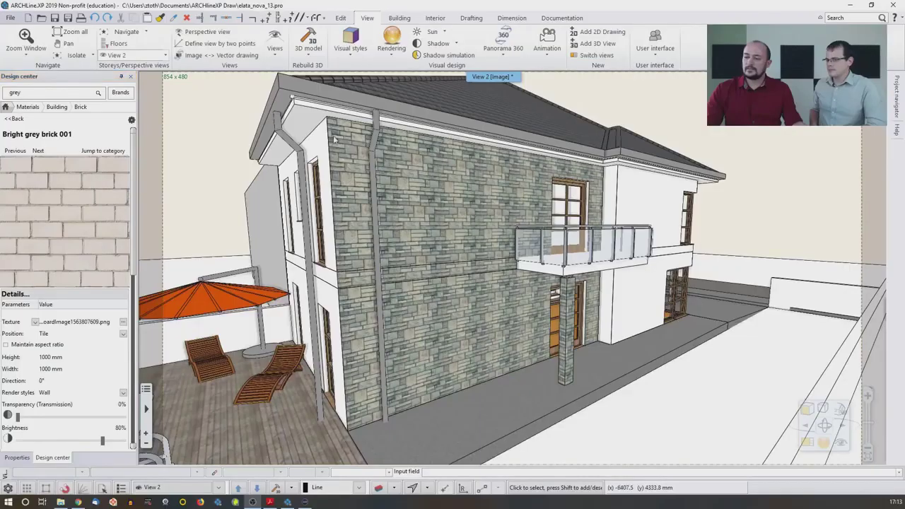
Show the entrance side with the columned canopy and open the Ceiling Lights category of the Lighting objects.
middle_click_drag(585, 225, 463, 239)
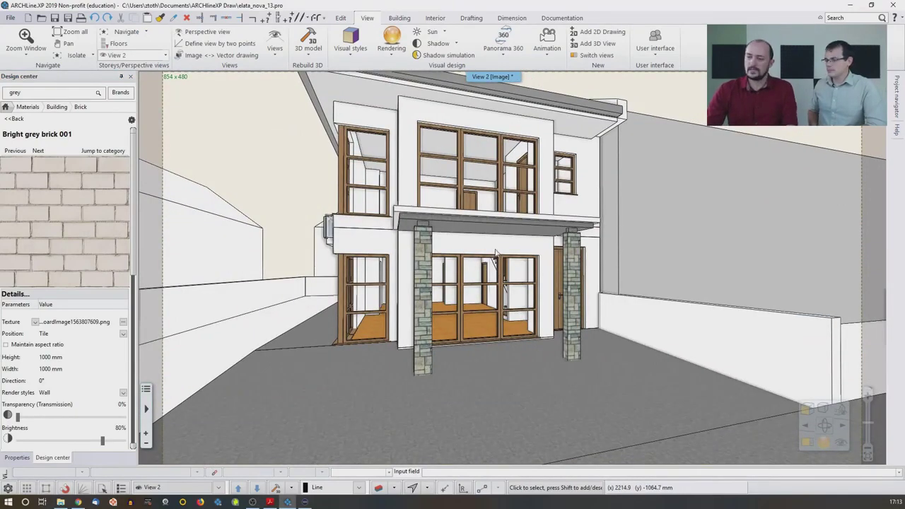
left_click(6, 107)
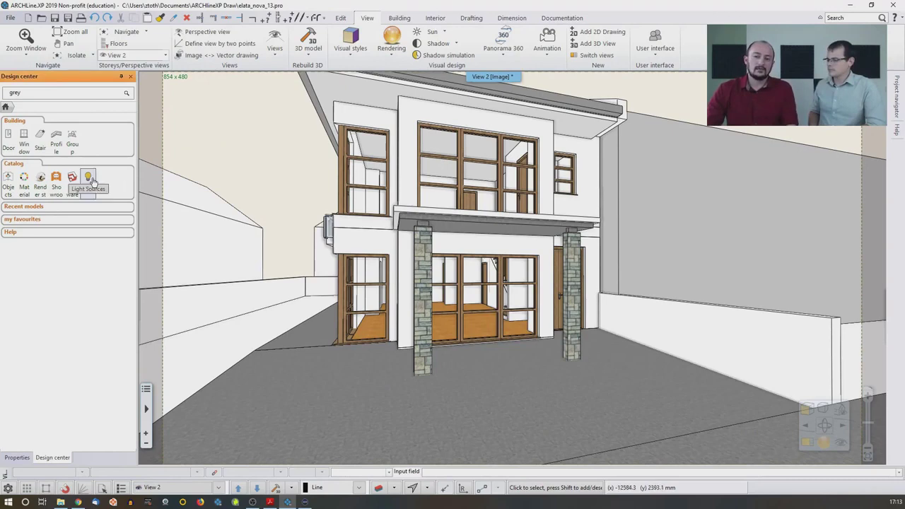
left_click(8, 179)
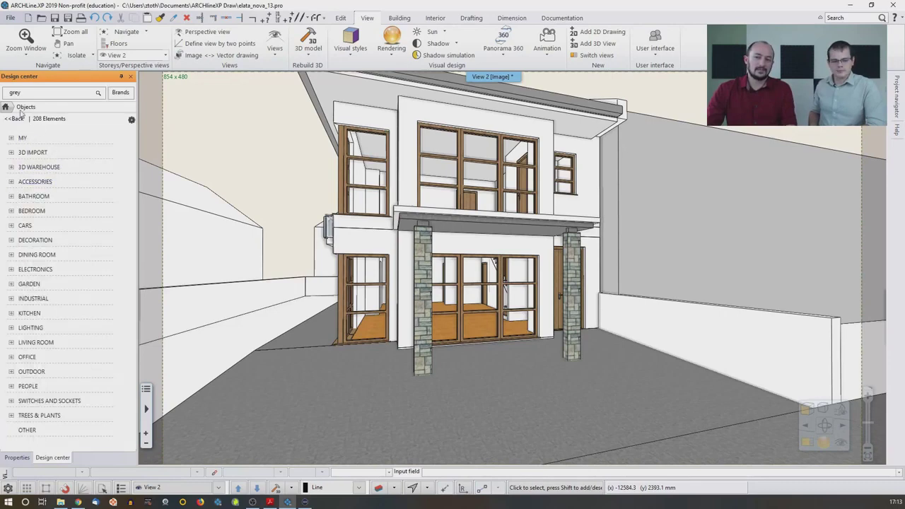
left_click(31, 329)
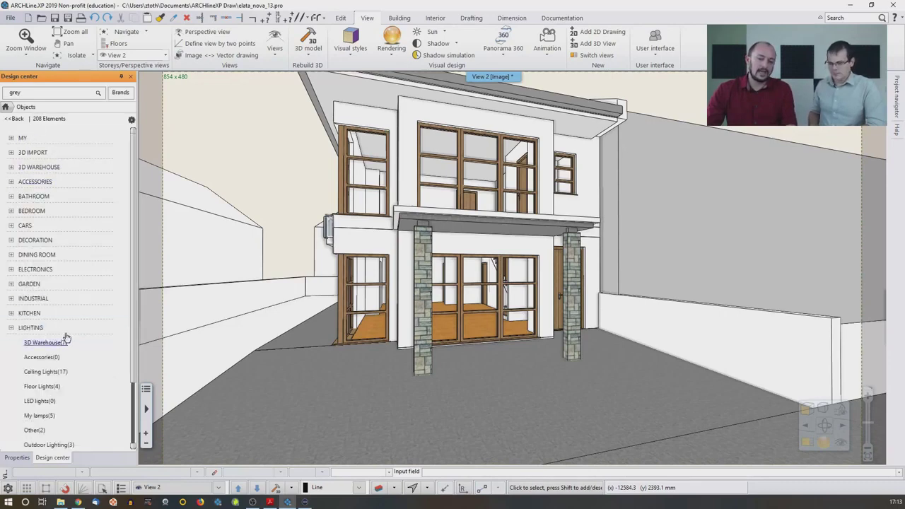
scroll(69, 335, "down", 2)
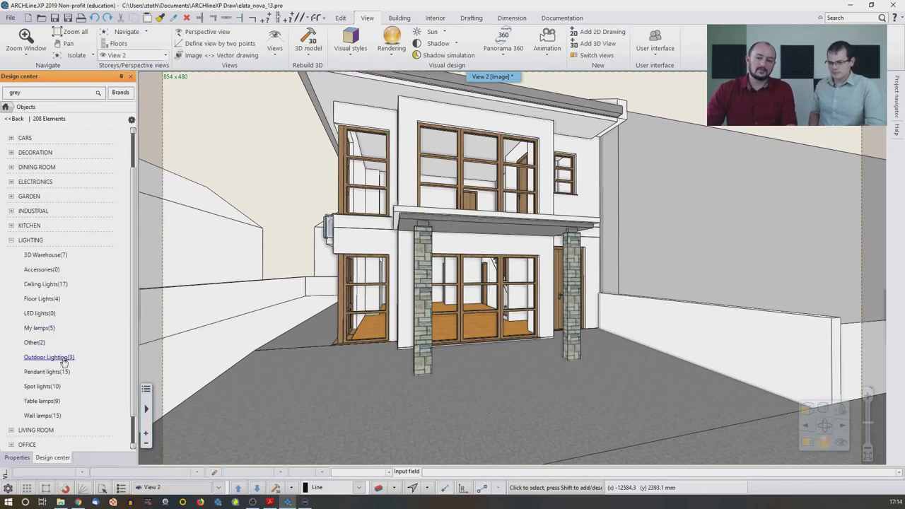
left_click(53, 286)
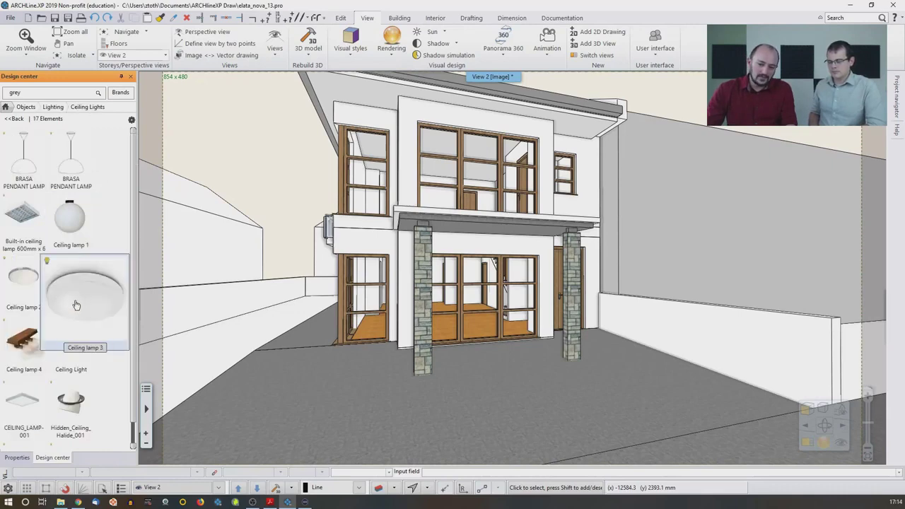
Place one Ceiling lamp 3 on the underside of the entrance canopy, between the two stone columns.
mouse_move(82, 327)
mouse_move(79, 294)
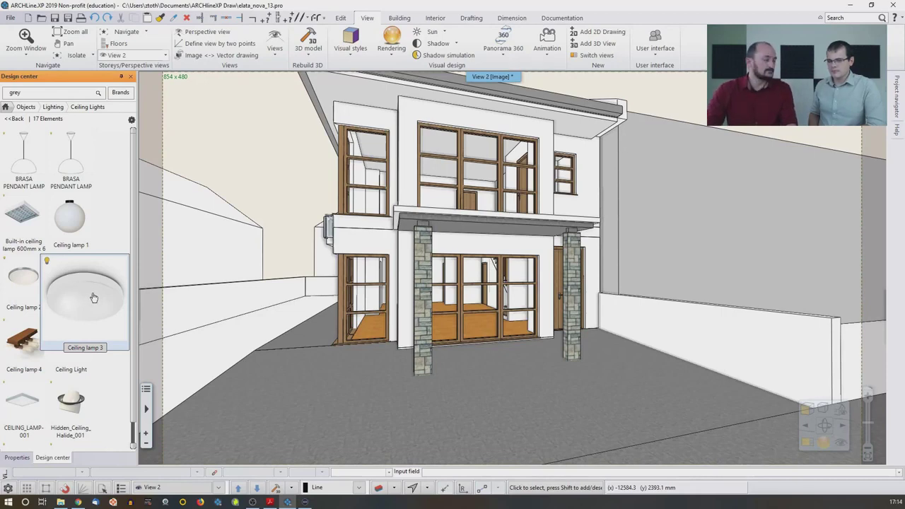
mouse_move(31, 279)
mouse_move(28, 237)
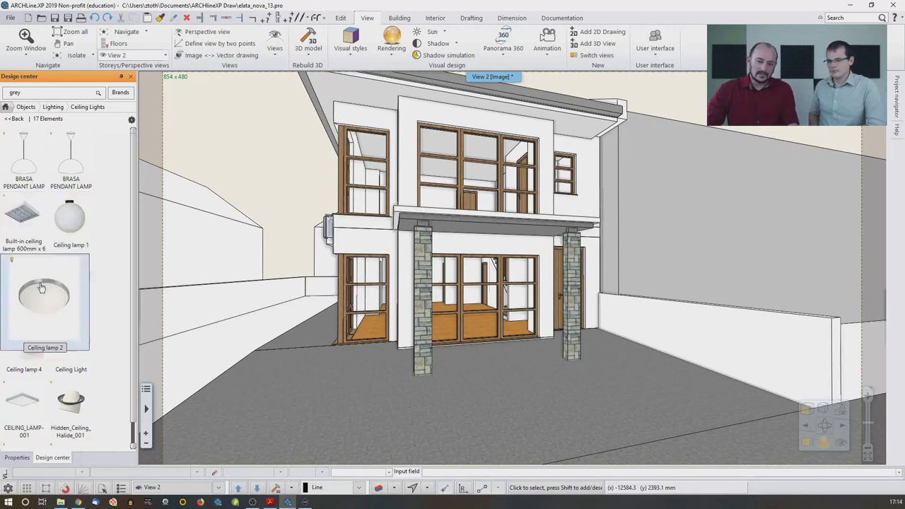
mouse_move(48, 307)
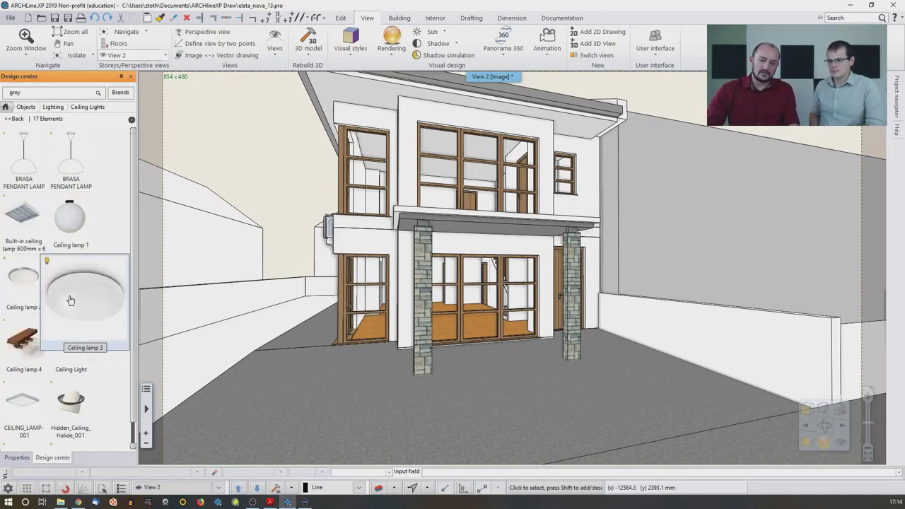
left_click(71, 301)
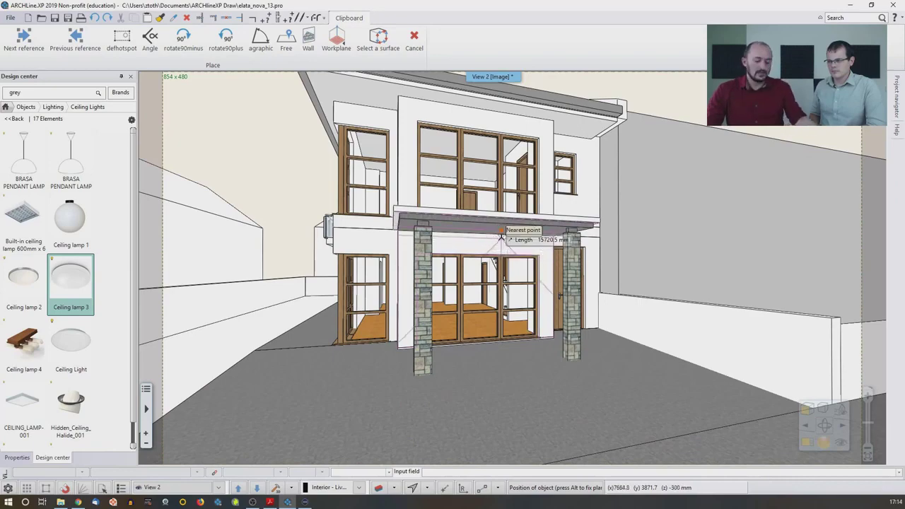
right_click_drag(500, 241, 517, 226)
scroll(516, 226, "up", 2)
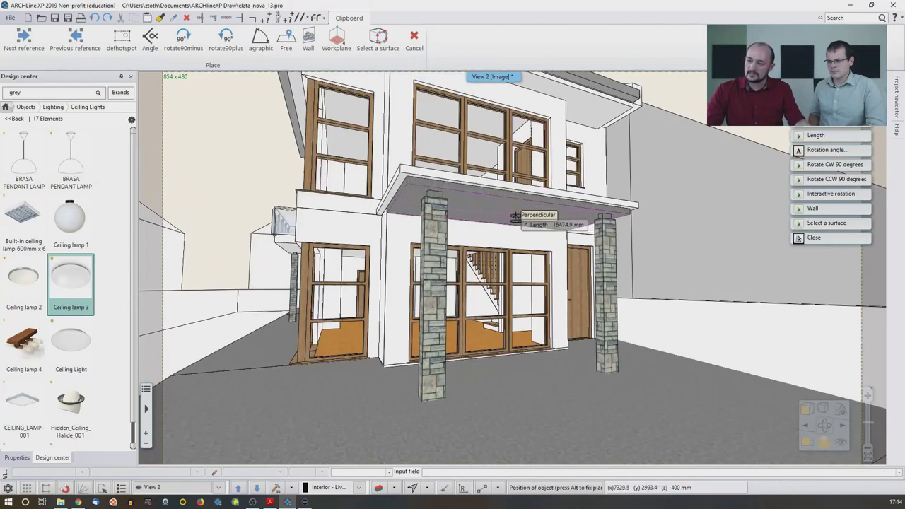
left_click(516, 216)
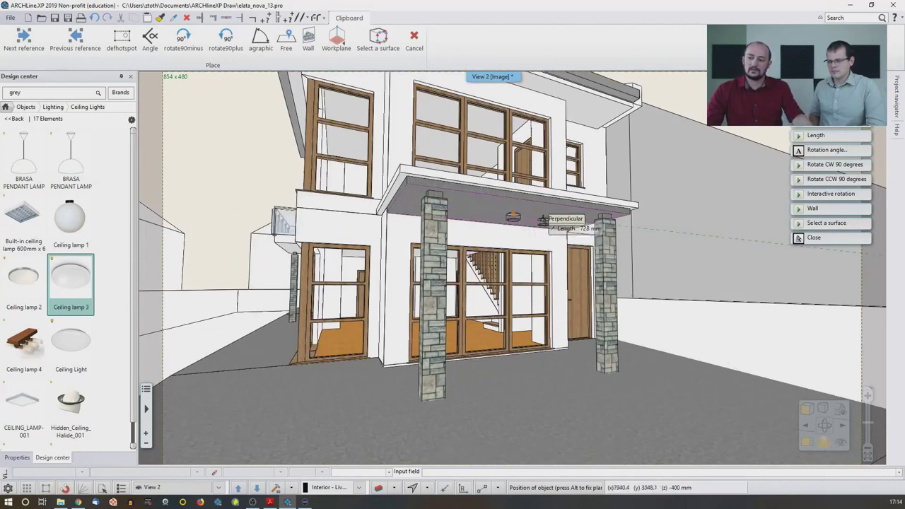
key("Escape")
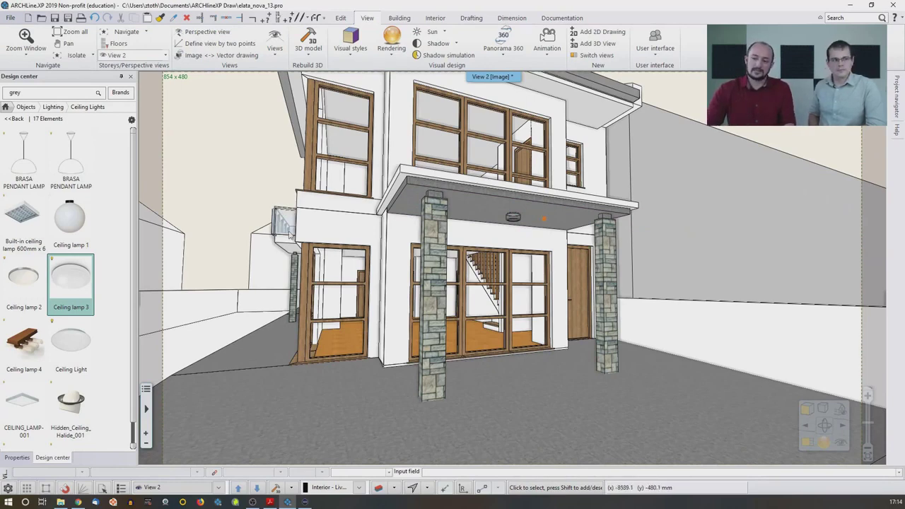
Inspect the canopy lamp's object properties and its light source properties.
left_click(513, 217)
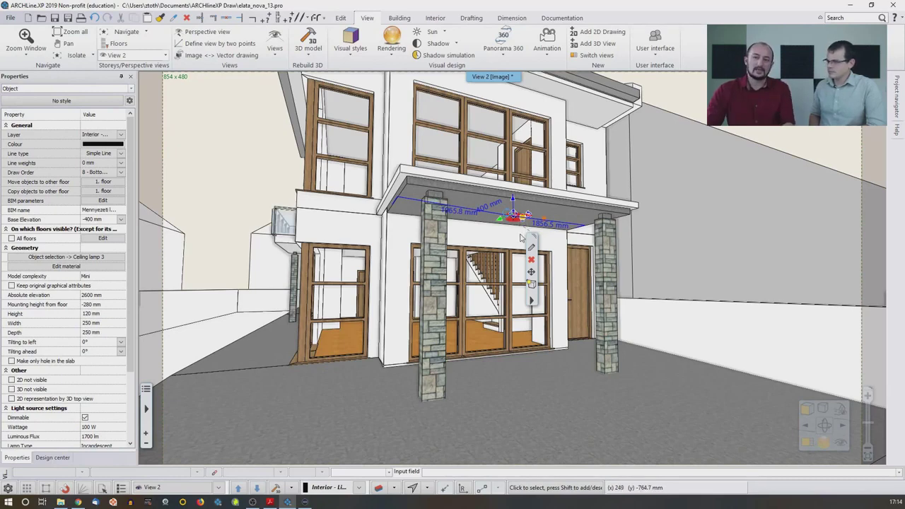
left_click(131, 88)
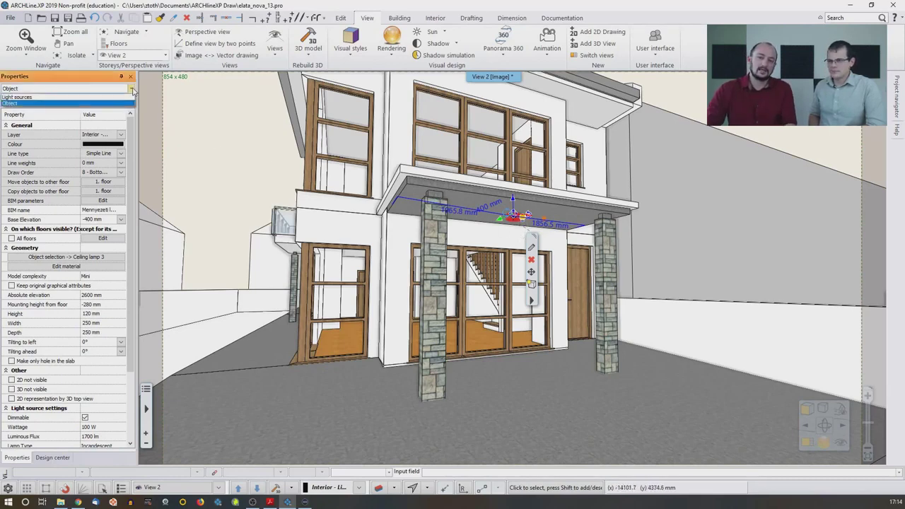
left_click(47, 97)
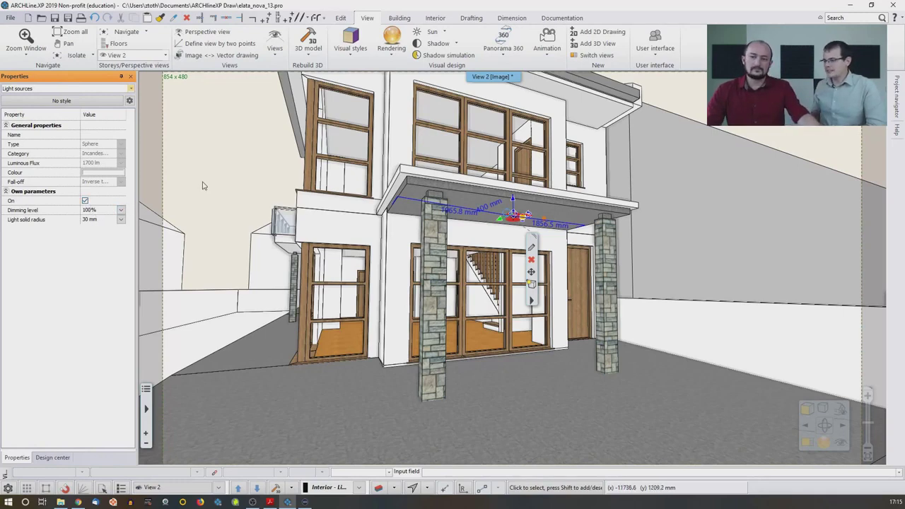
key("Escape")
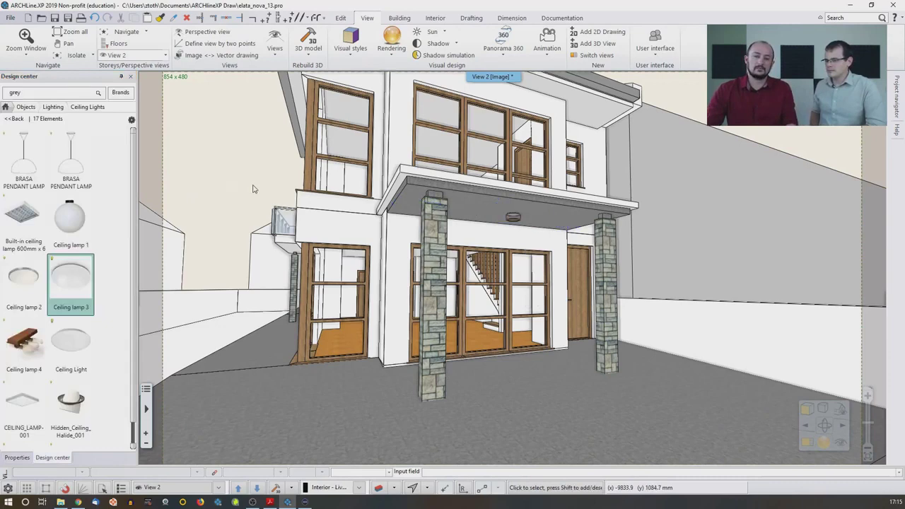
Examine the canopy lamp's light source and the global IES light sources available for it, without adding one.
left_click(513, 217)
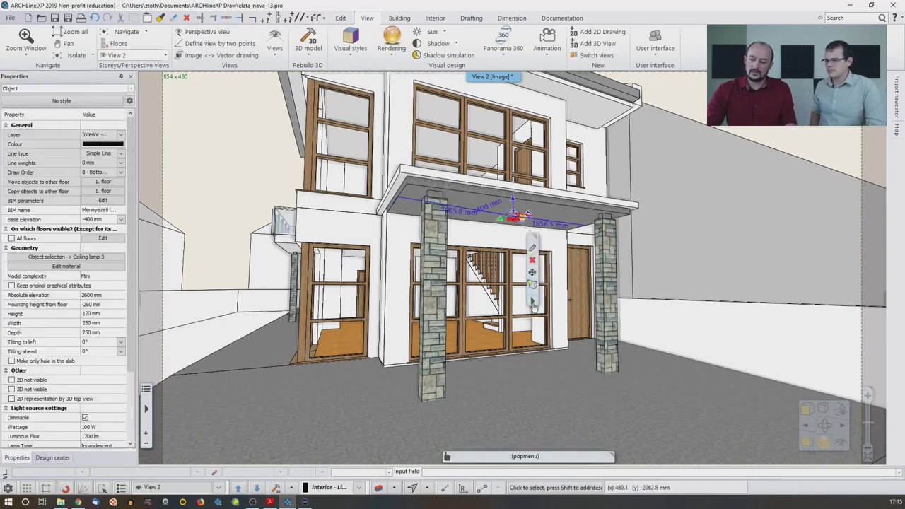
right_click(536, 303)
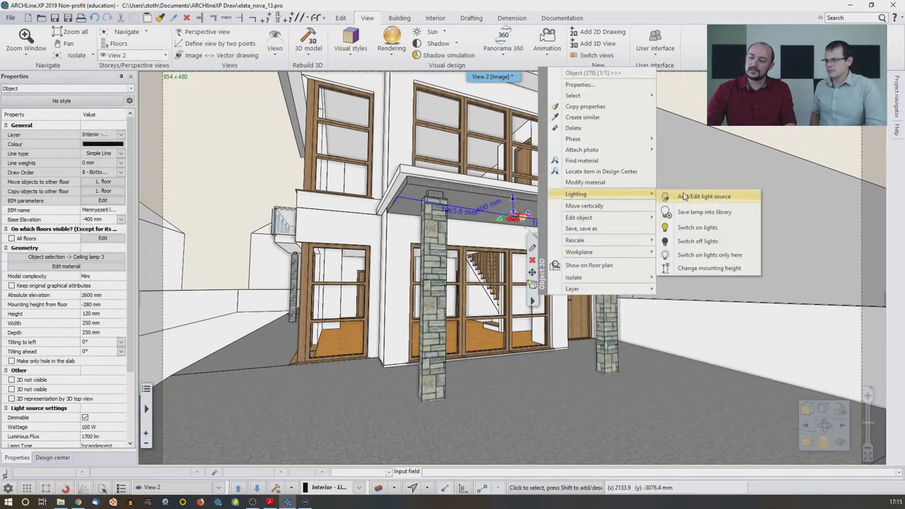
left_click(690, 203)
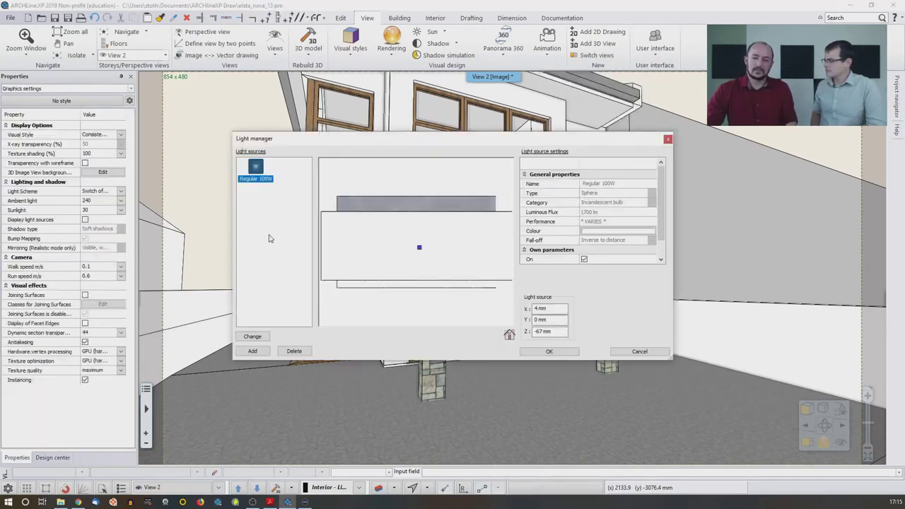
left_click(264, 351)
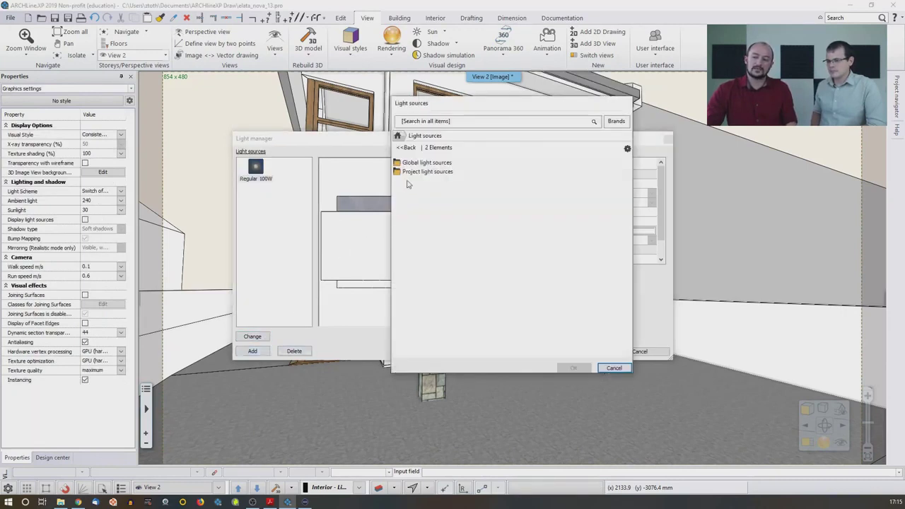
left_click(417, 165)
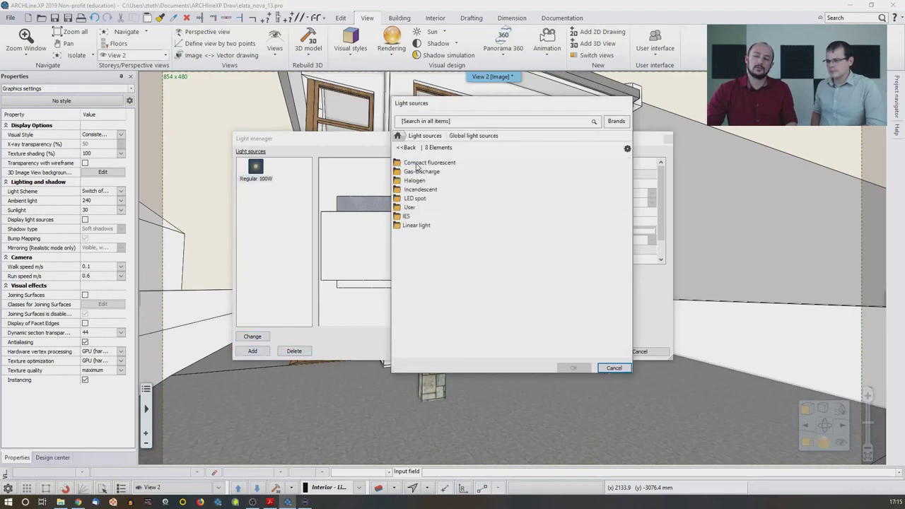
left_click(406, 217)
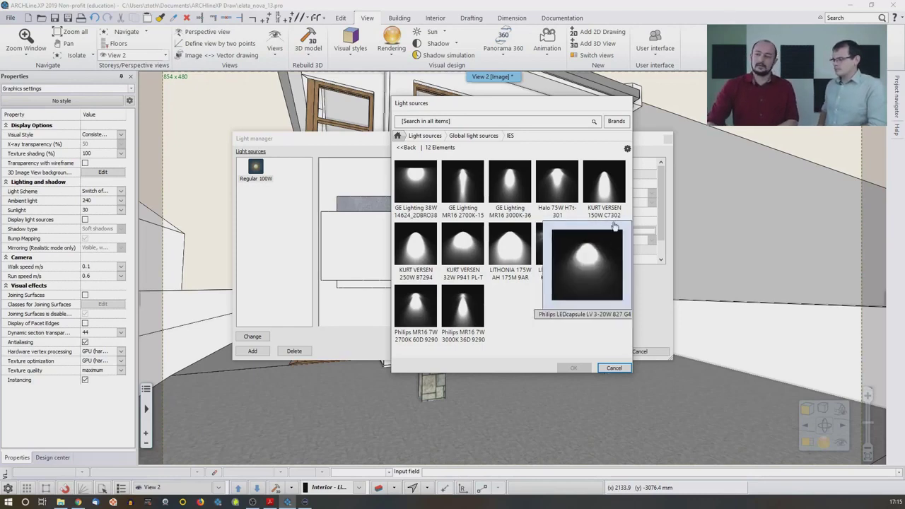
left_click(621, 368)
left_click(636, 352)
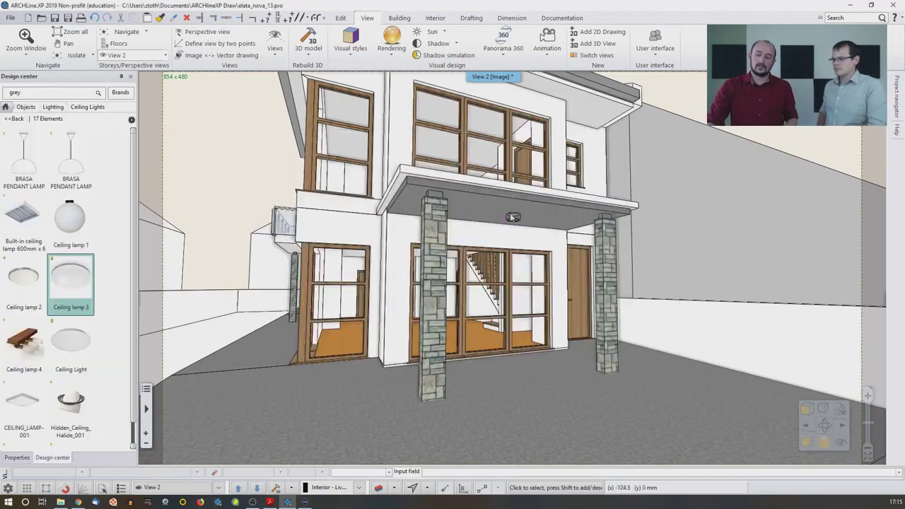
Look through the Light sources catalogue and its option for importing an IES light source.
left_click(8, 108)
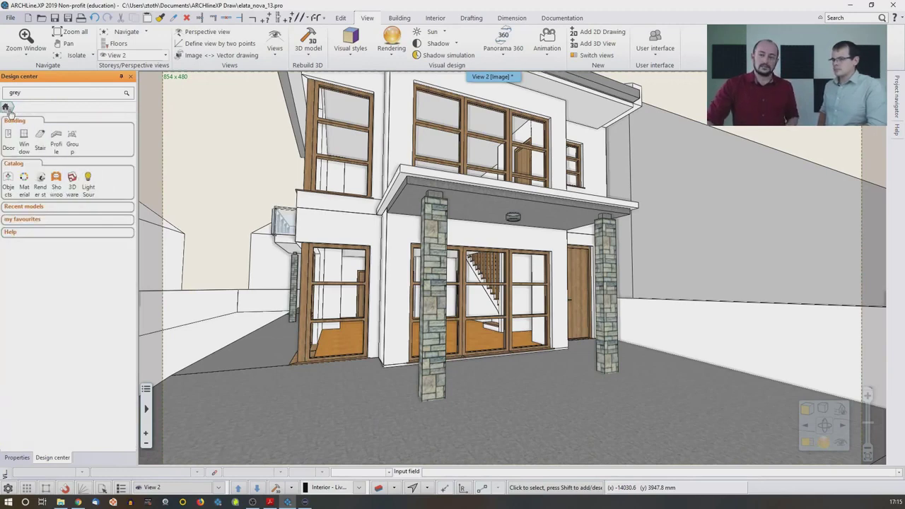
left_click(88, 178)
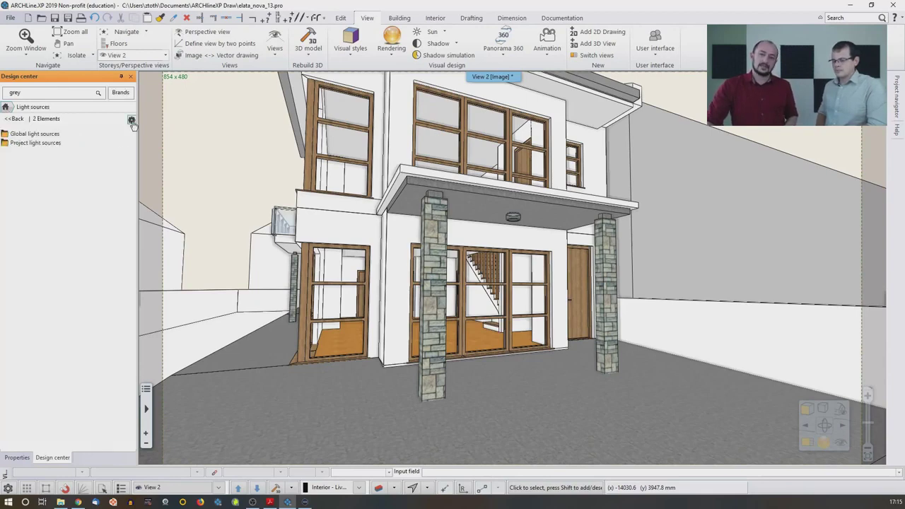
left_click(132, 121)
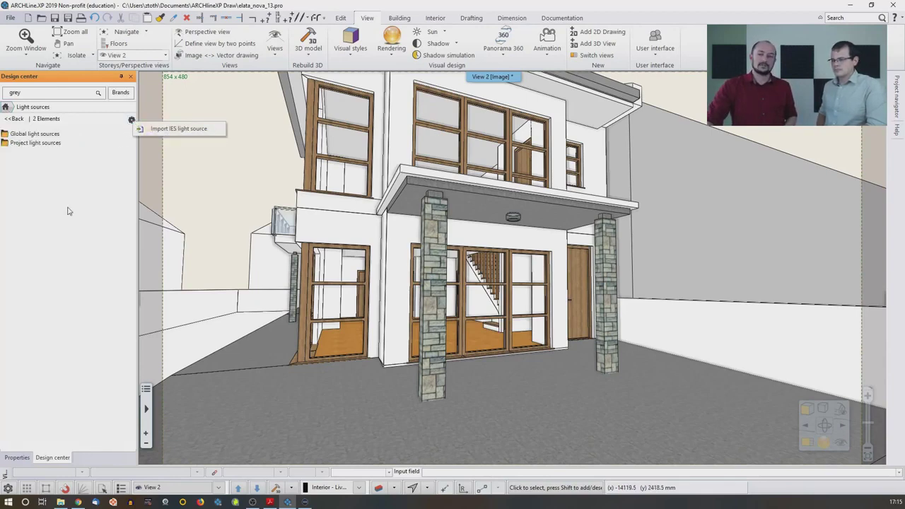
left_click(388, 245)
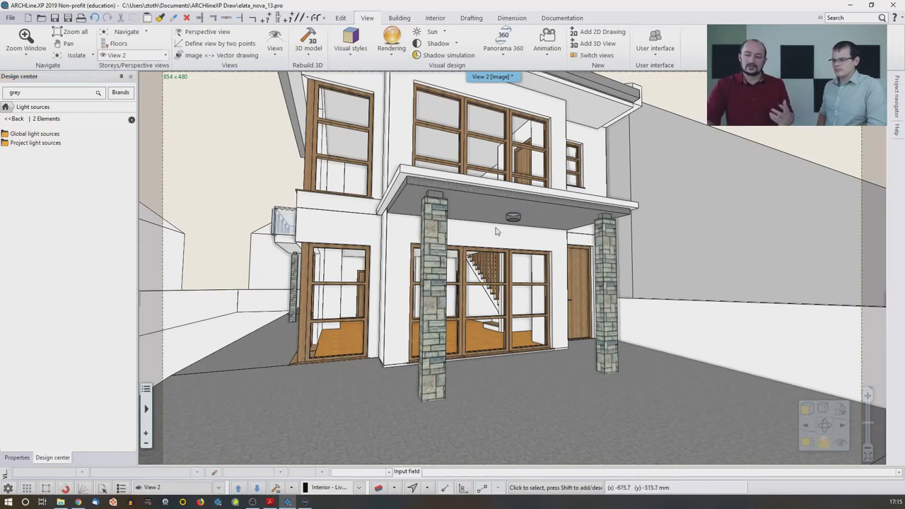
Review the canopy lamp's lighting commands and open its light source for adding or editing.
left_click(514, 218)
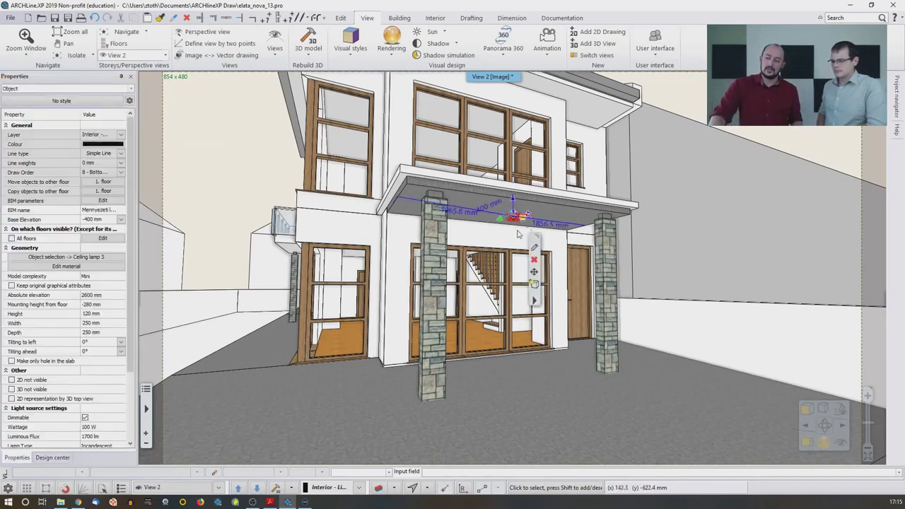
left_click(534, 300)
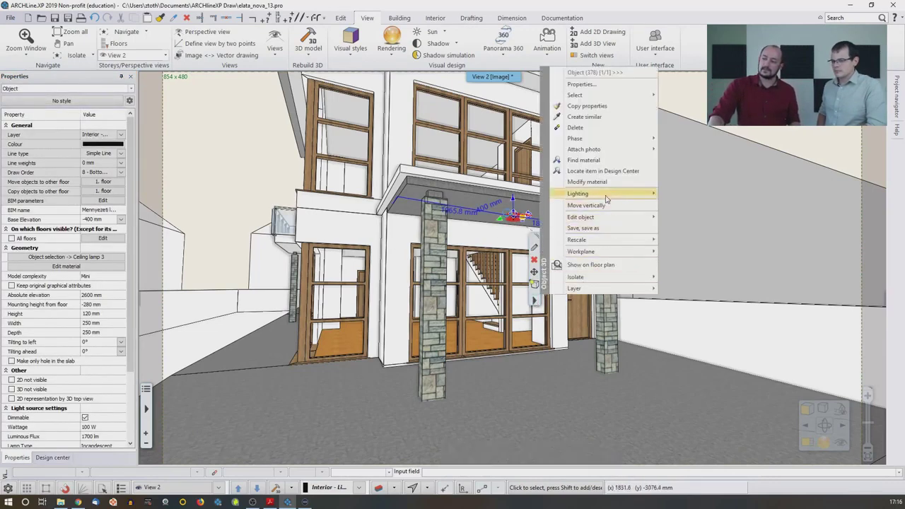
mouse_move(606, 197)
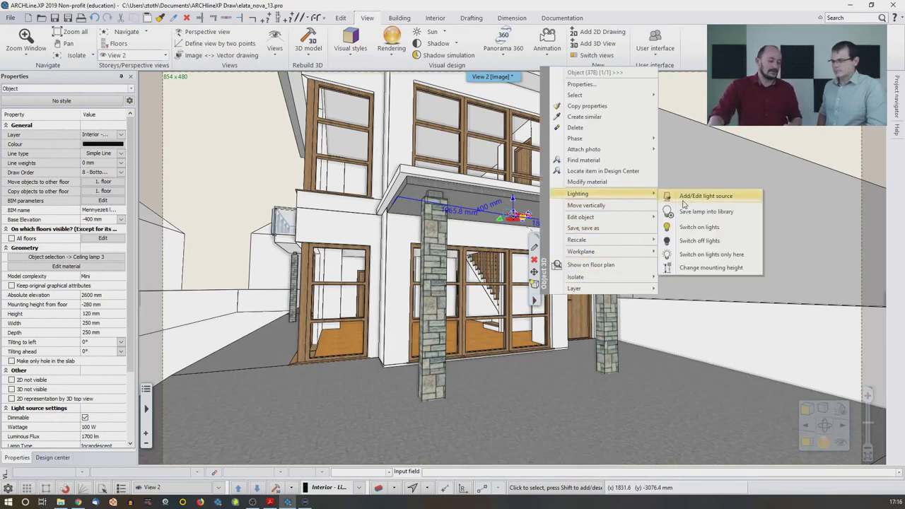
left_click(683, 200)
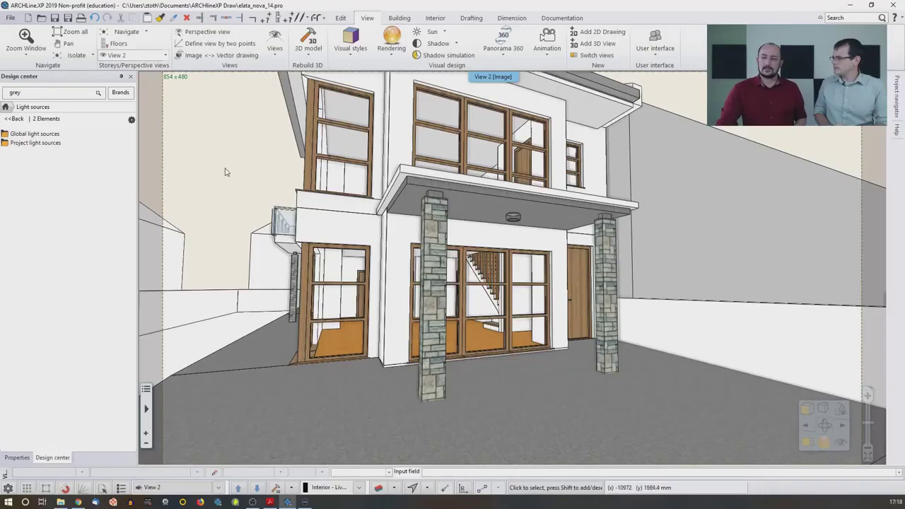
Frame the whole house from the street and start a standalone Real-time draft rendering at 854x480 with the Just outside the town panorama.
scroll(239, 168, "down", 5)
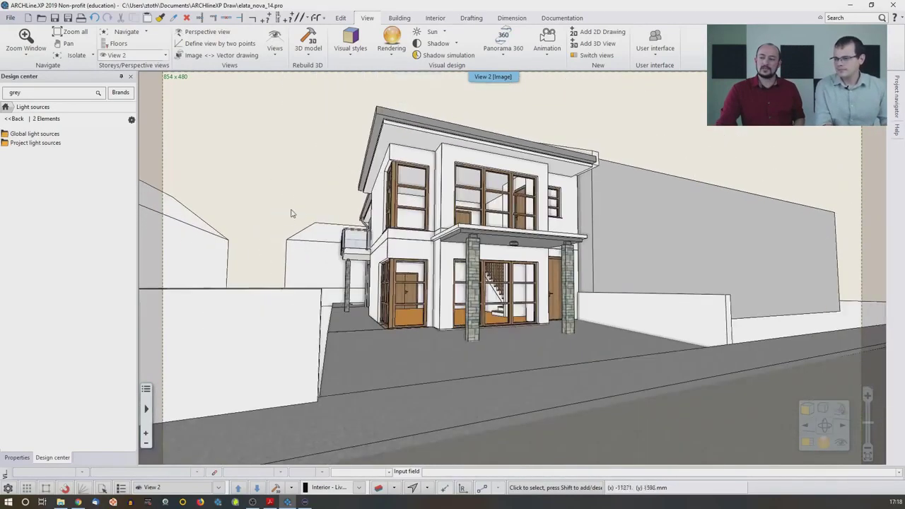
middle_click_drag(317, 203, 327, 216)
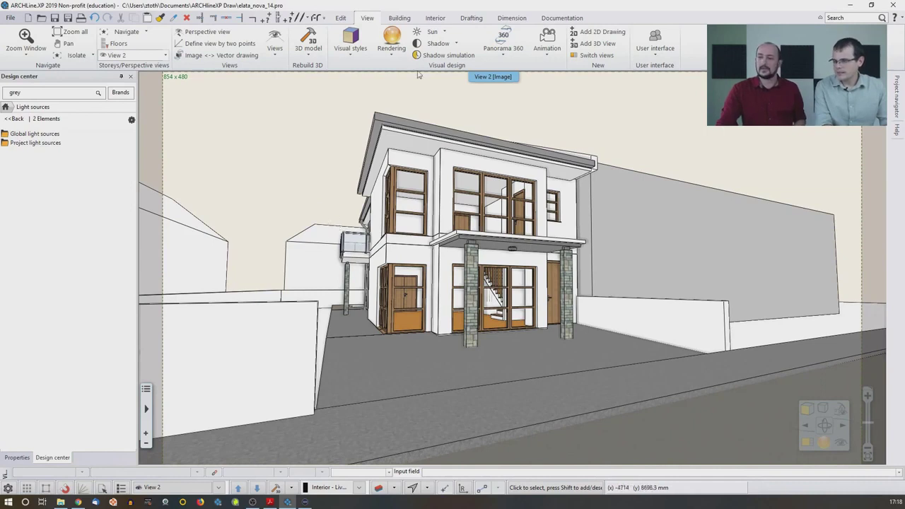
left_click(393, 53)
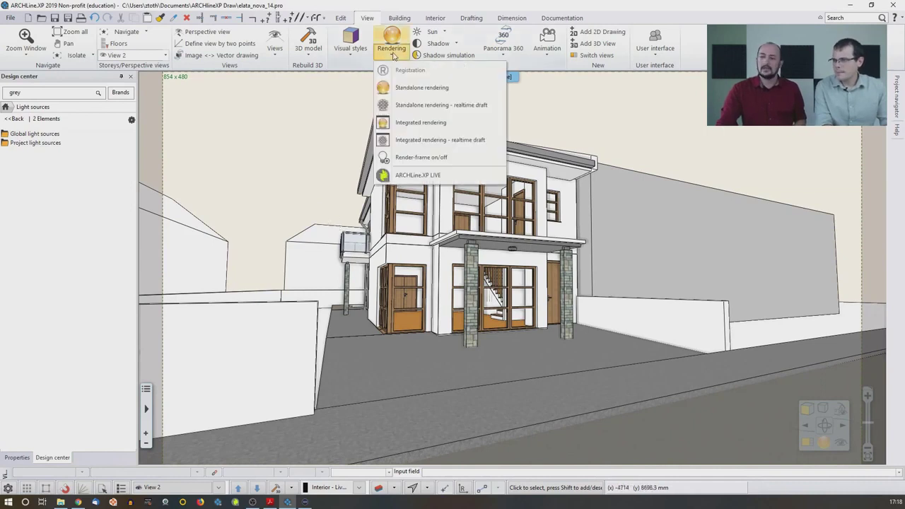
left_click(410, 106)
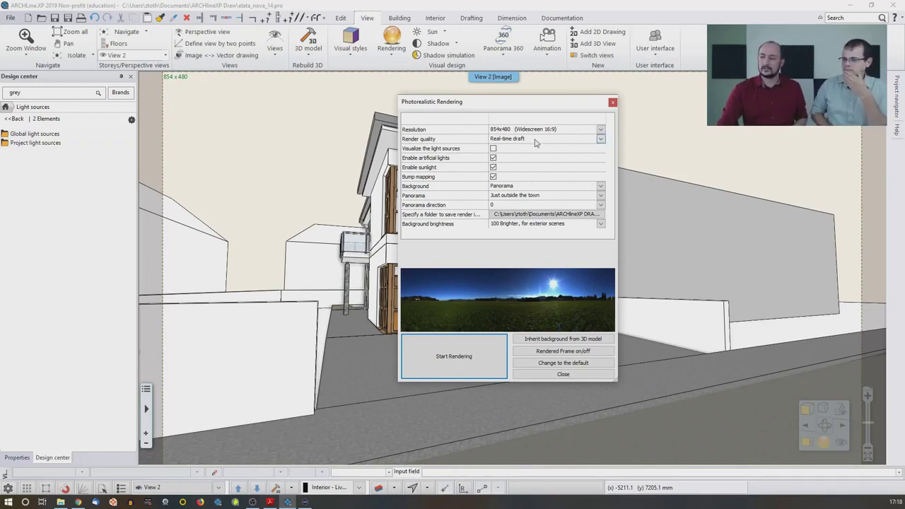
left_click(600, 140)
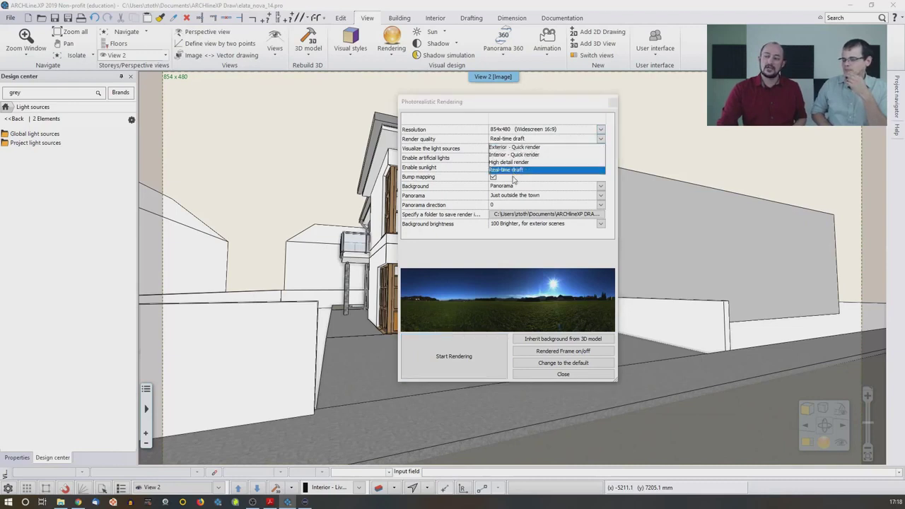
left_click(478, 106)
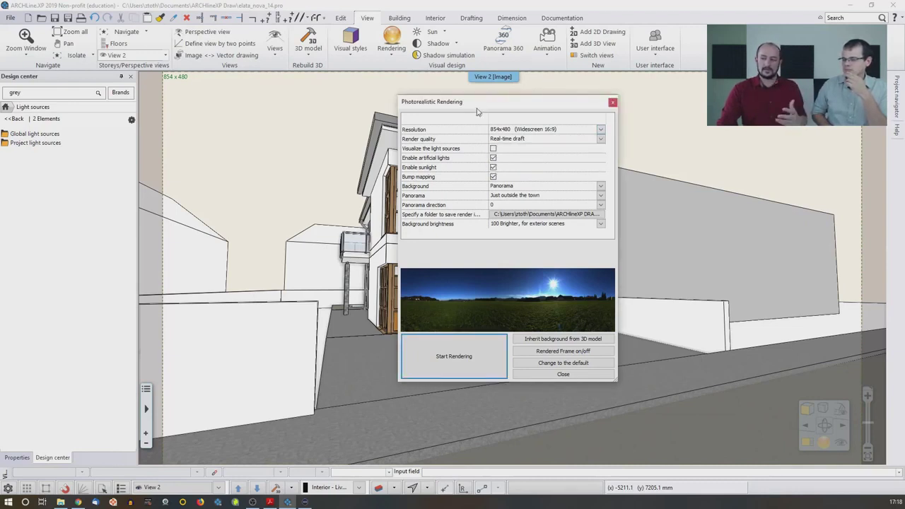
left_click(454, 362)
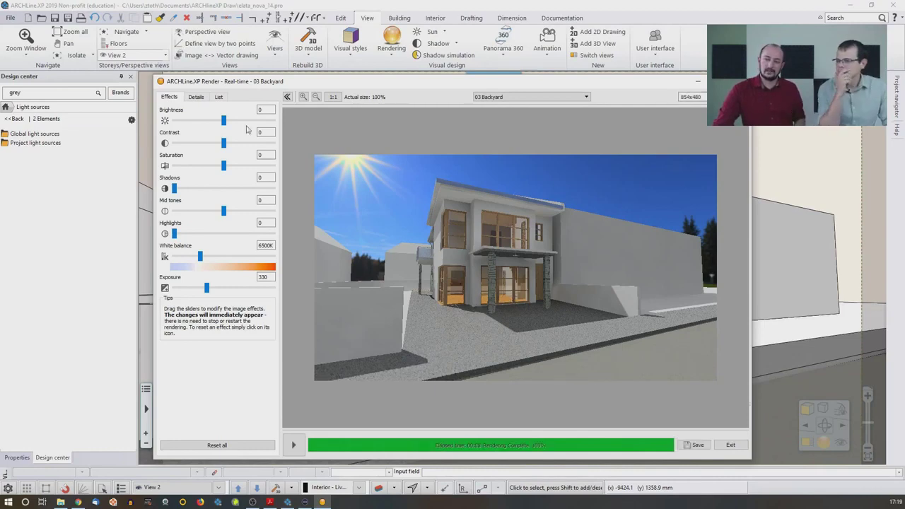
Switch the render quality of the 03 Backyard view to Exterior - Quick render.
left_click(195, 97)
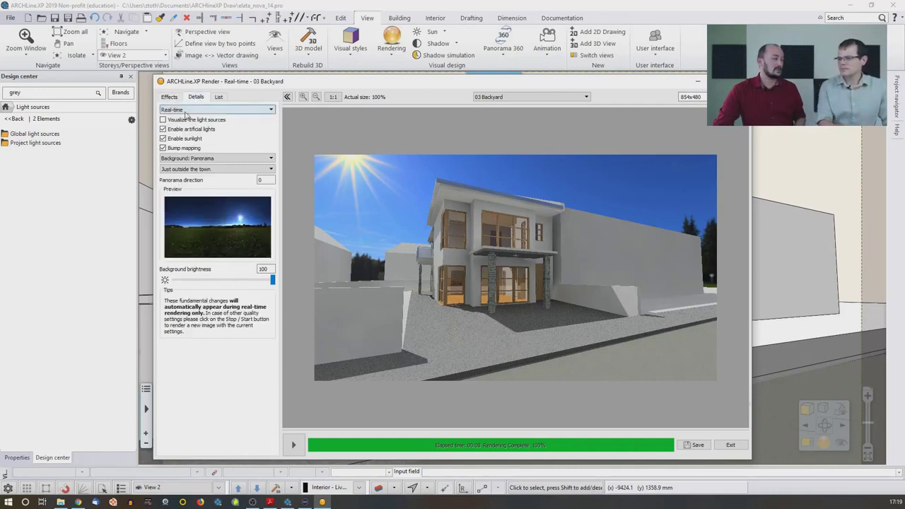
left_click(185, 112)
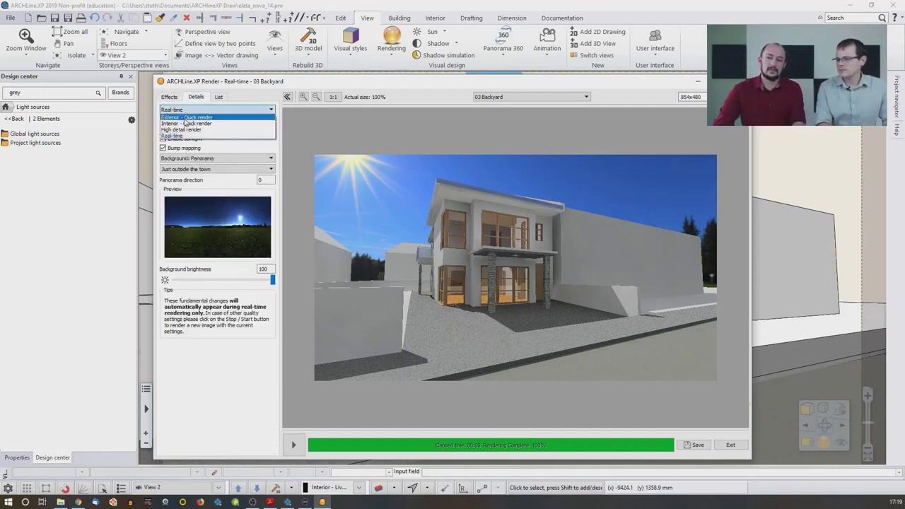
left_click(185, 117)
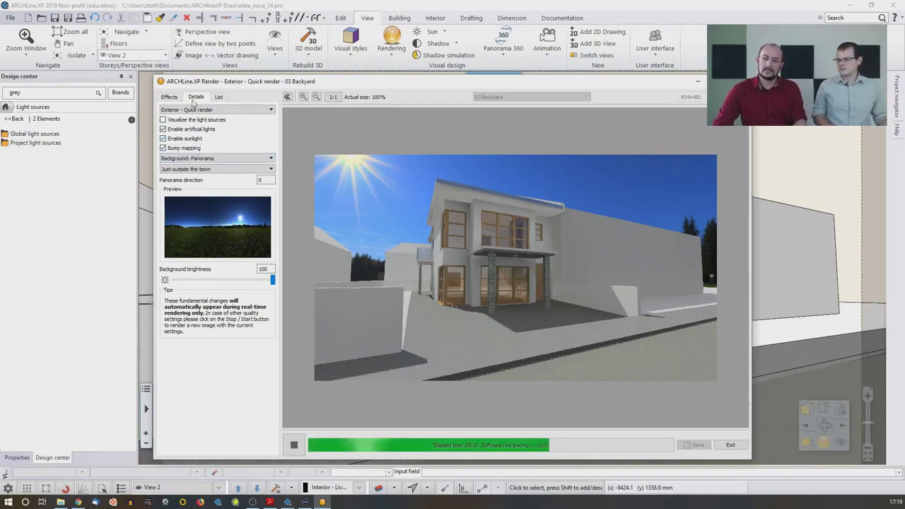
Adjust the 03 Backyard render effects to brightness -20, contrast 16 and exposure 388.
left_click(167, 99)
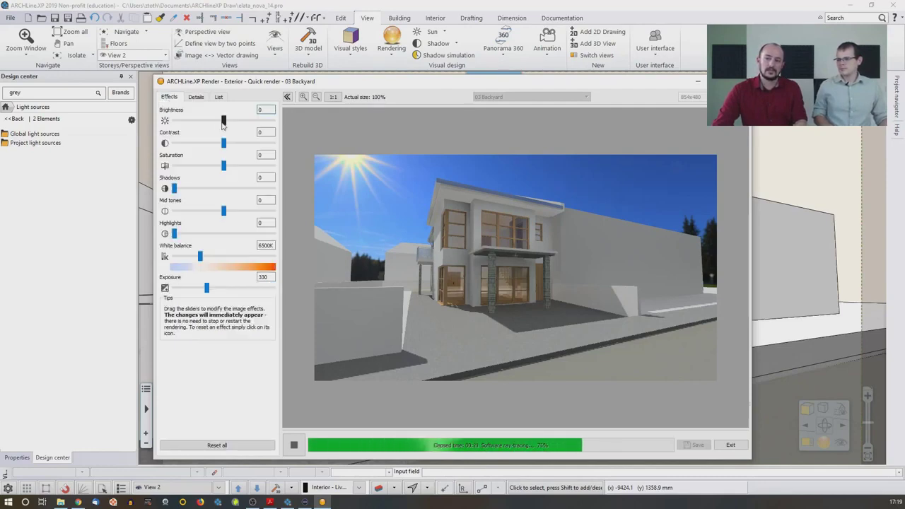
left_click_drag(223, 122, 233, 144)
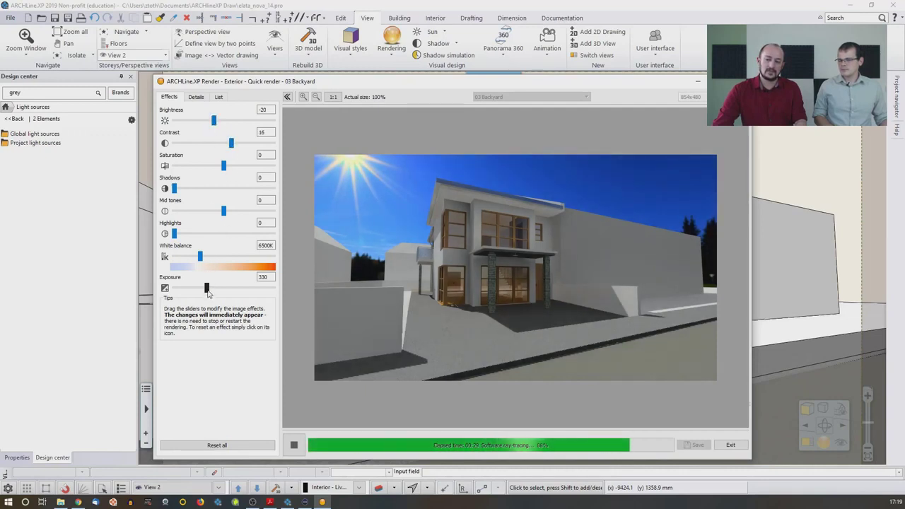
left_click_drag(207, 288, 213, 293)
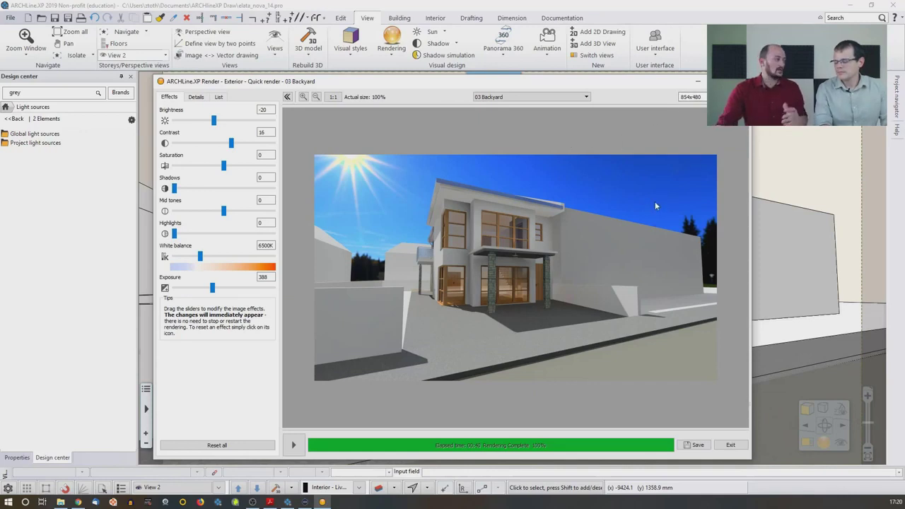
Render the 03 Backyard view at 1920x1080 resolution and stop the rendering when it is nearly complete.
left_click(690, 97)
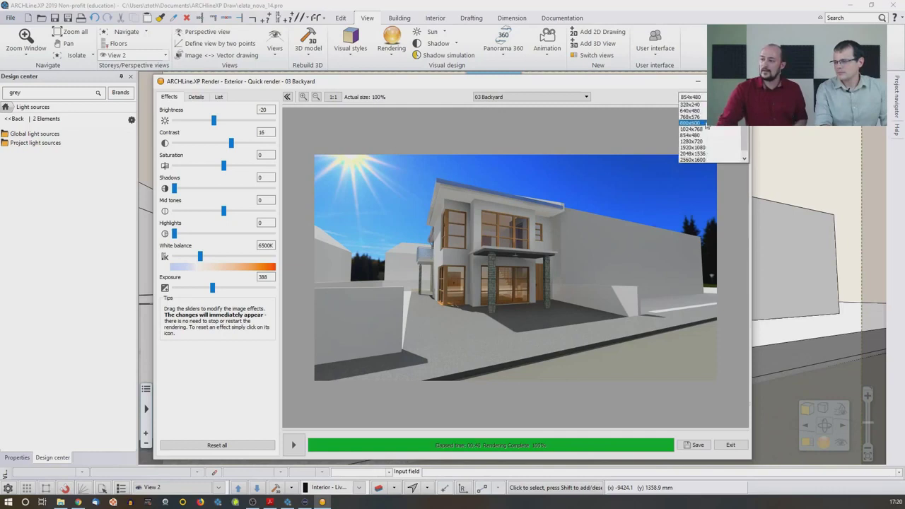
left_click(705, 147)
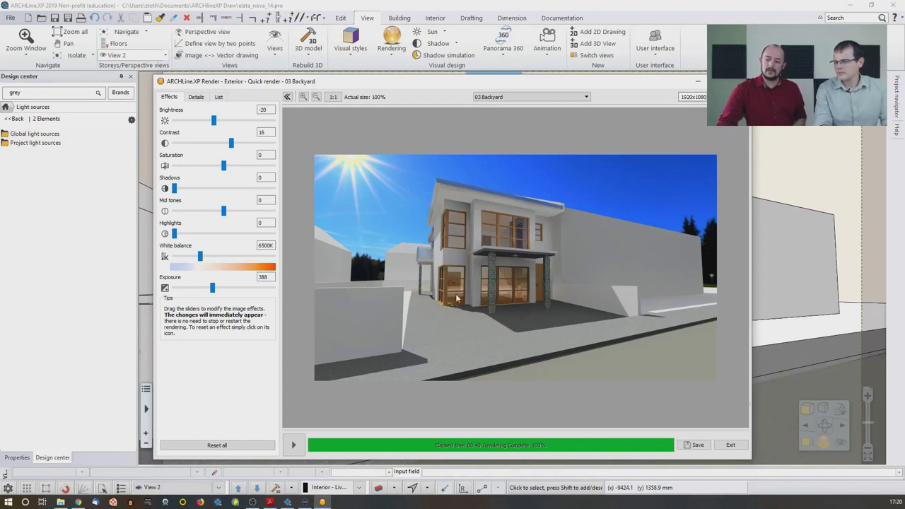
left_click(296, 447)
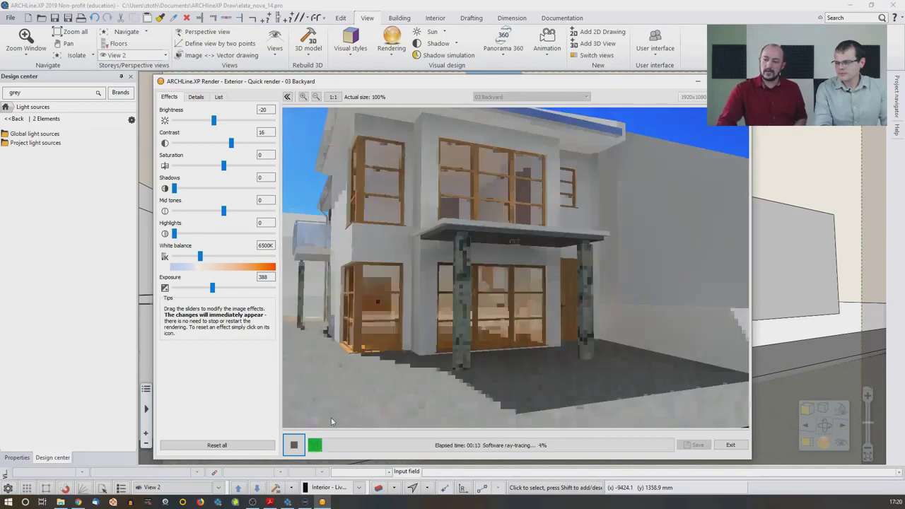
scroll(425, 333, "down", 3)
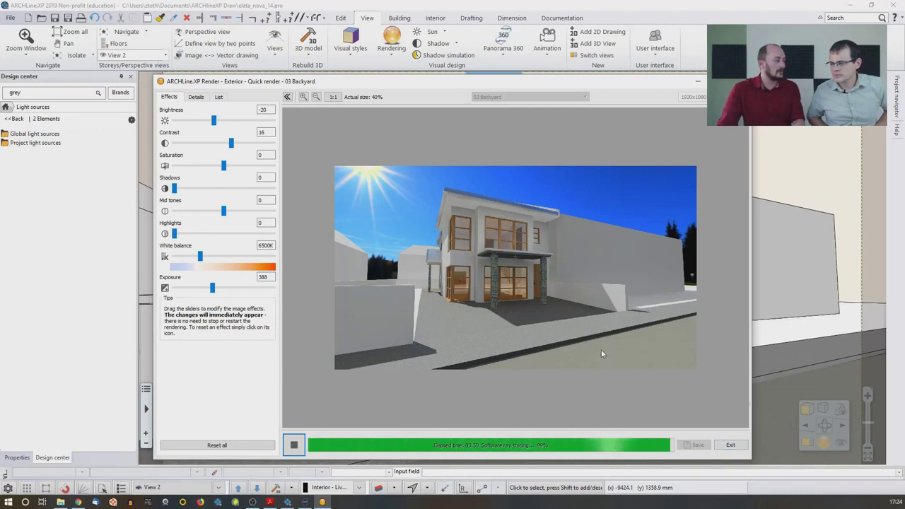
left_click(300, 445)
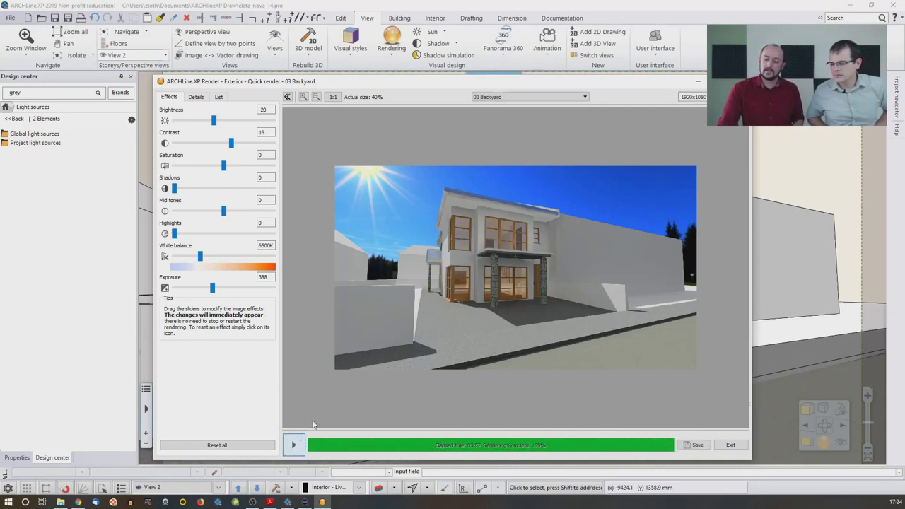
Switch to the 02 Street view, make a quick exterior render of it and stop it early.
left_click(541, 97)
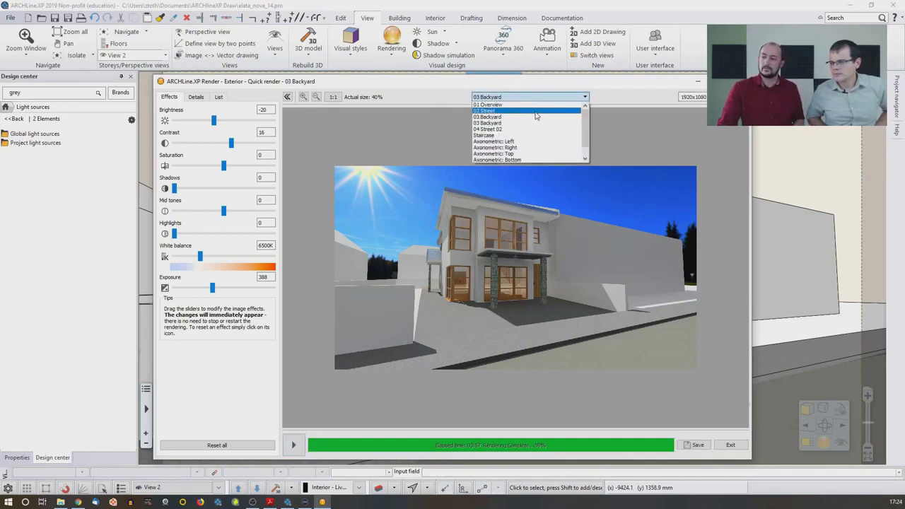
left_click(535, 111)
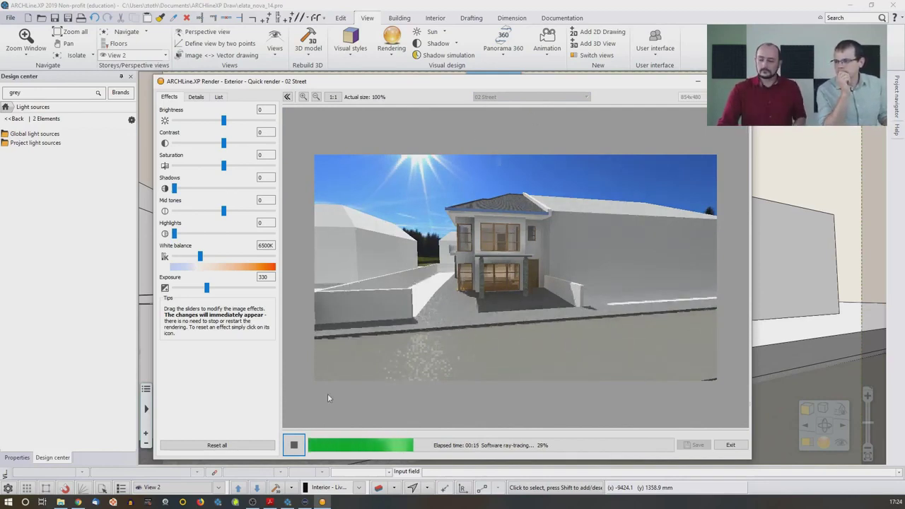
left_click(294, 445)
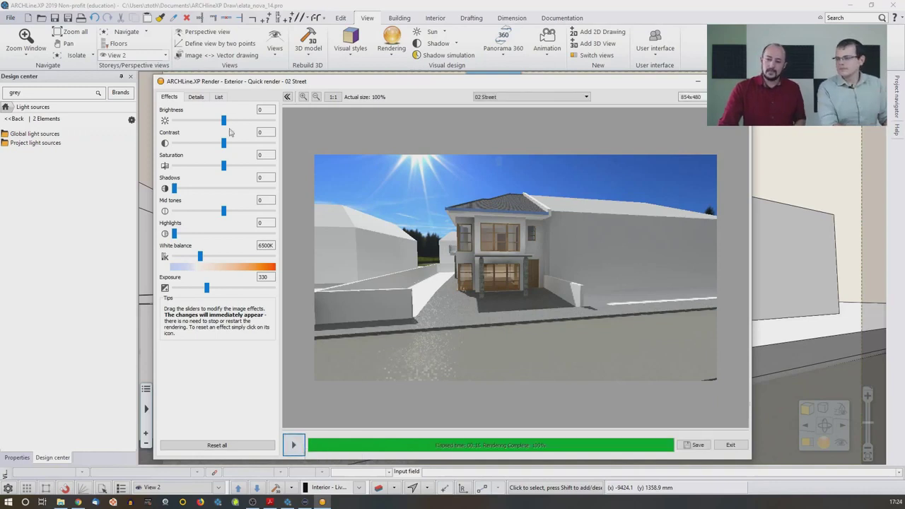
Set the 02 Street render's exposure to 311 and its resolution to 1920x1080.
left_click_drag(208, 291, 202, 292)
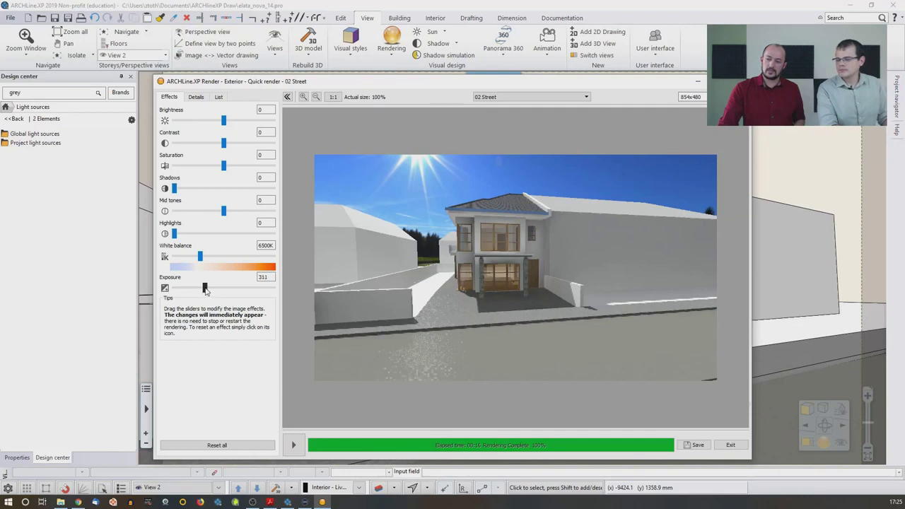
left_click(711, 97)
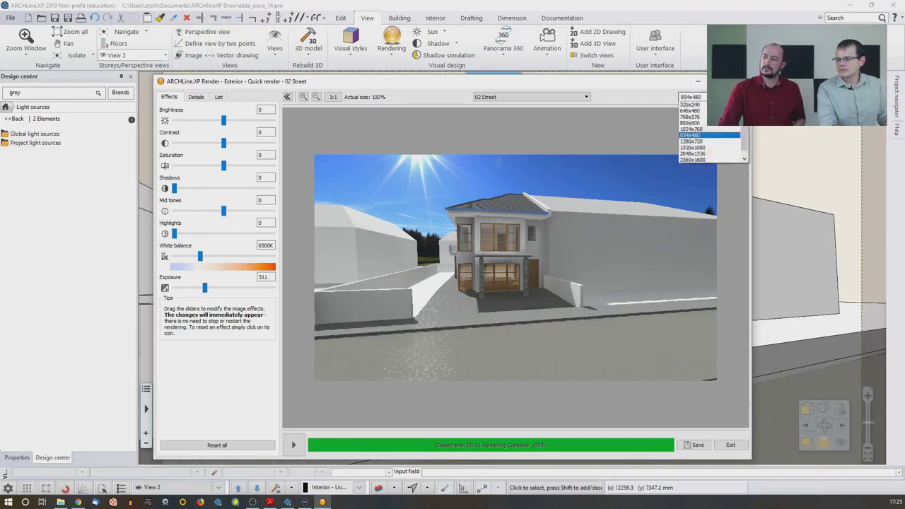
left_click(723, 148)
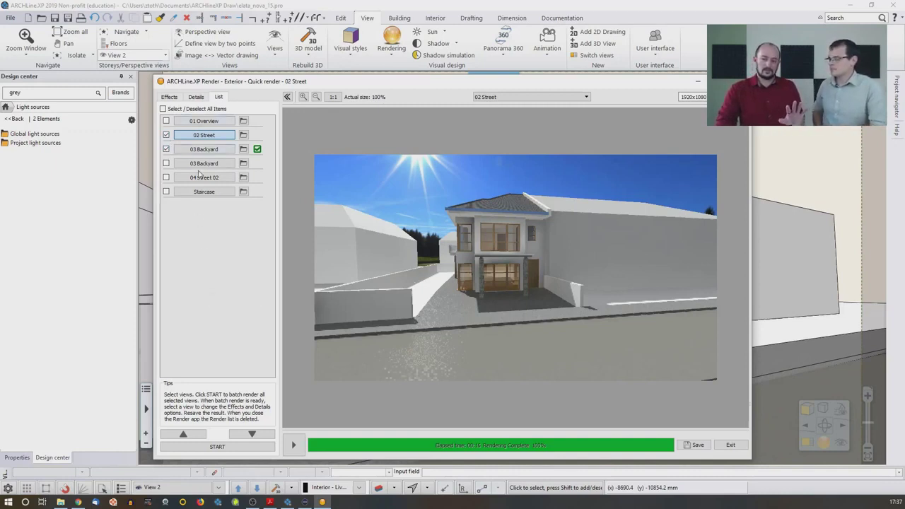
Toggle the batch rendering selection of the already rendered 03 Backyard view.
left_click(166, 149)
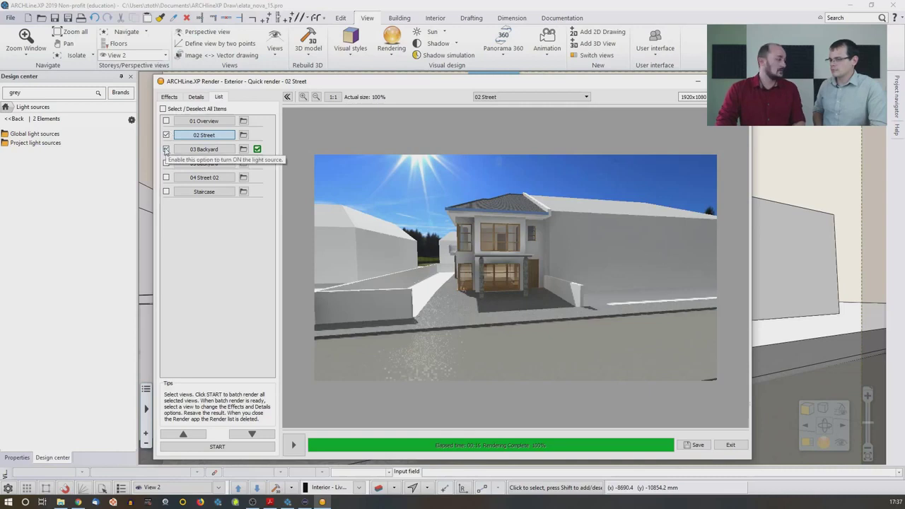